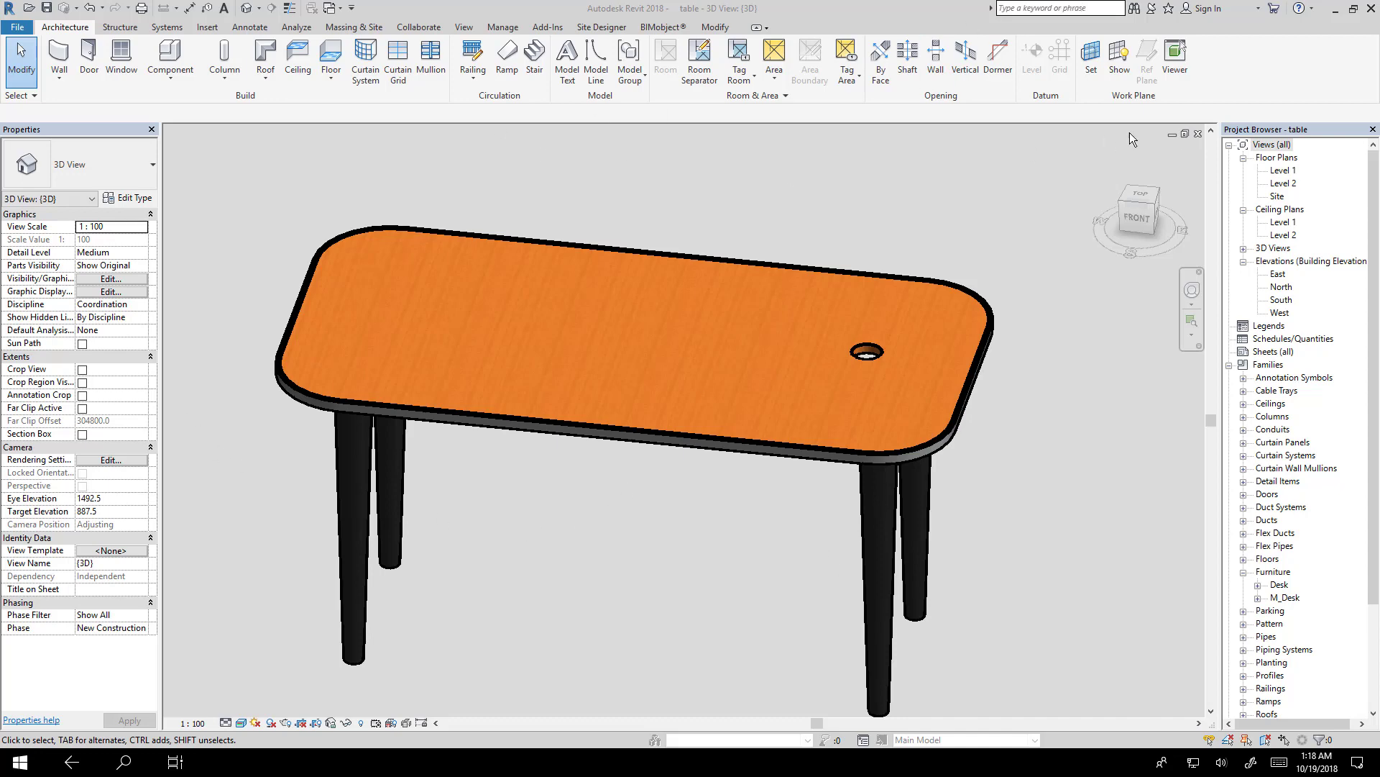
# Step: Close the open table project and create a new project from the Default_M_ENU template
pyautogui.click(1197, 138)
pyautogui.click(721, 381)
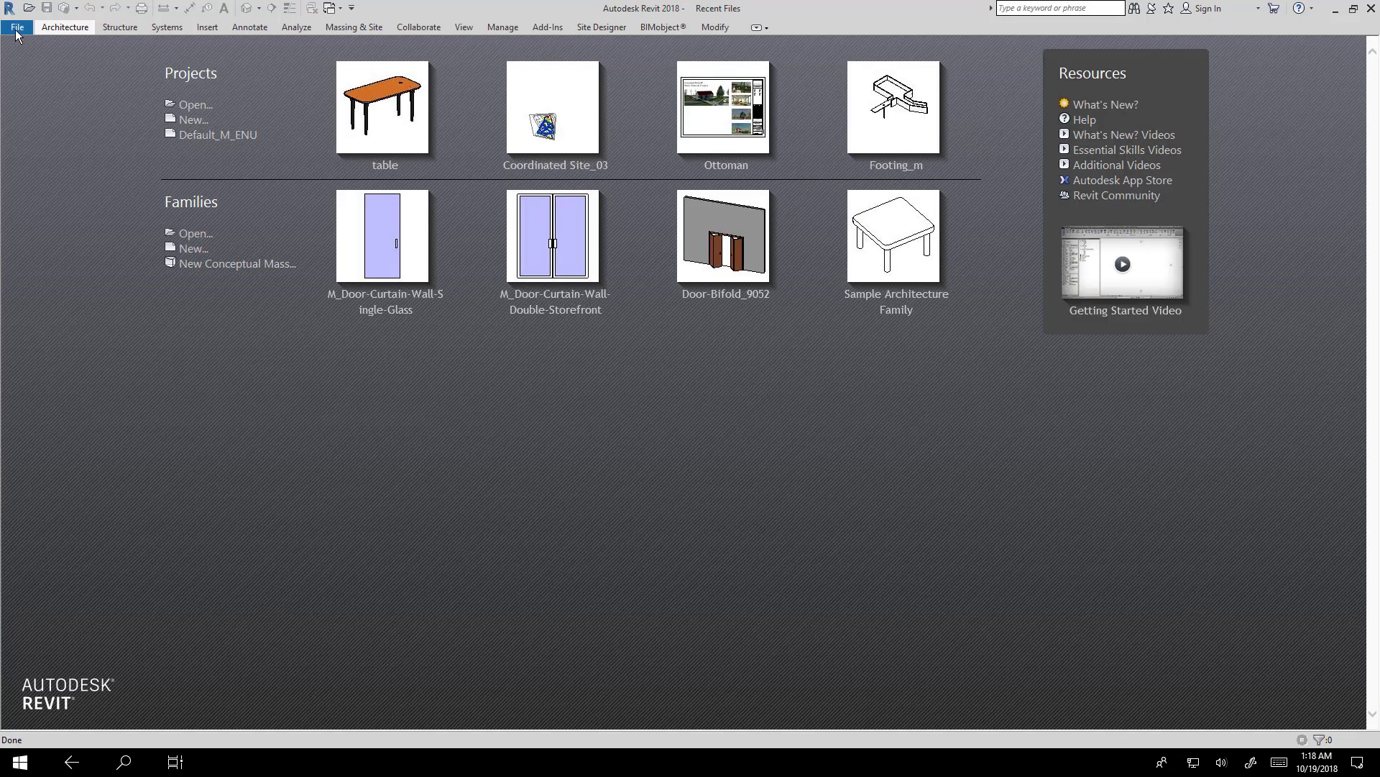
pyautogui.click(17, 29)
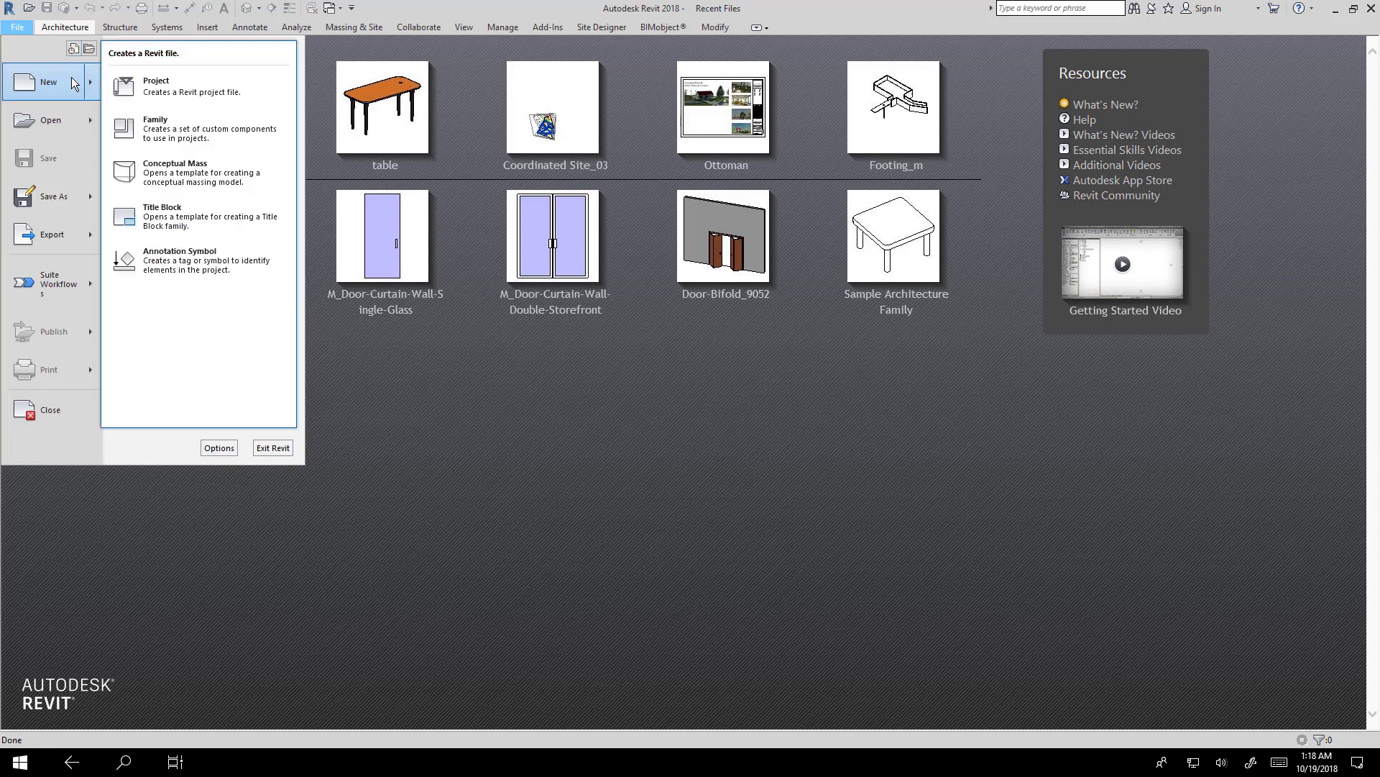
pyautogui.click(72, 79)
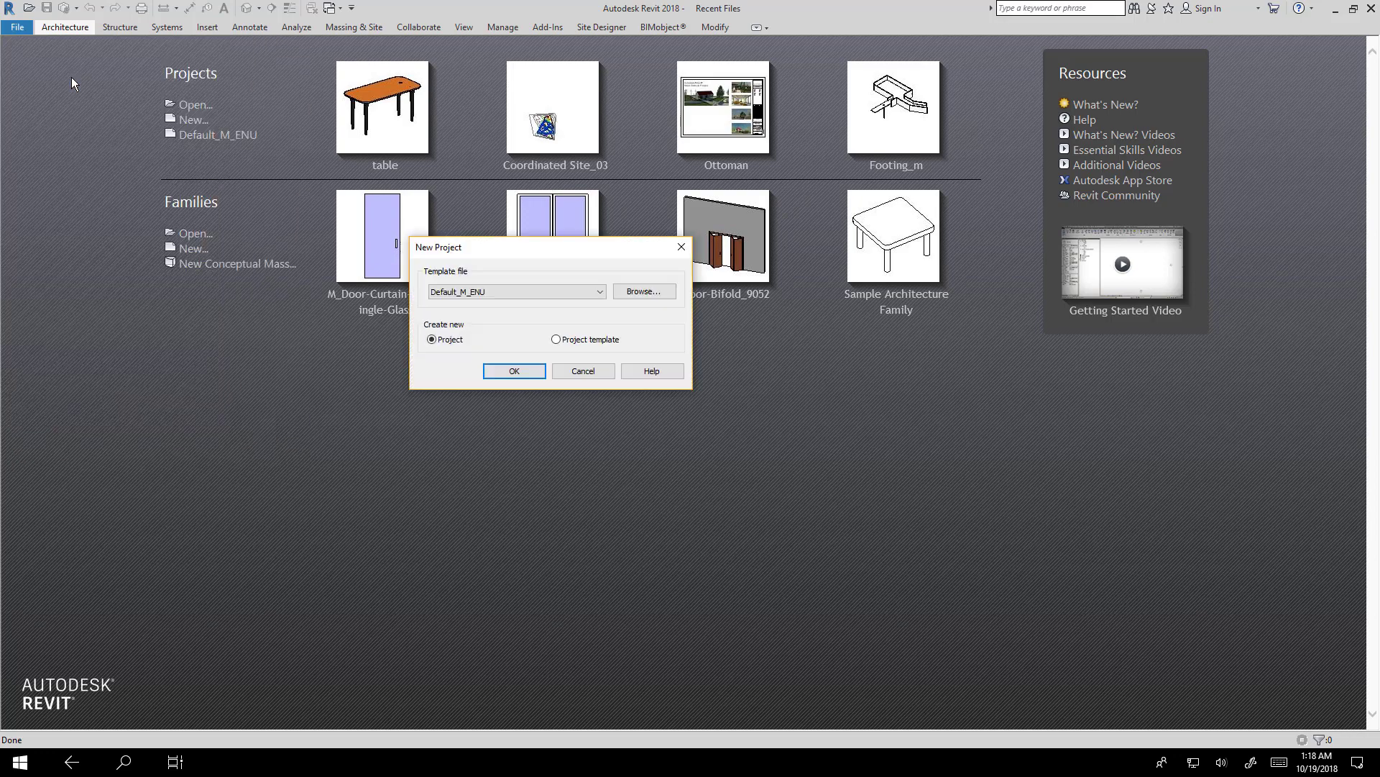
pyautogui.click(516, 292)
pyautogui.click(517, 292)
pyautogui.click(512, 371)
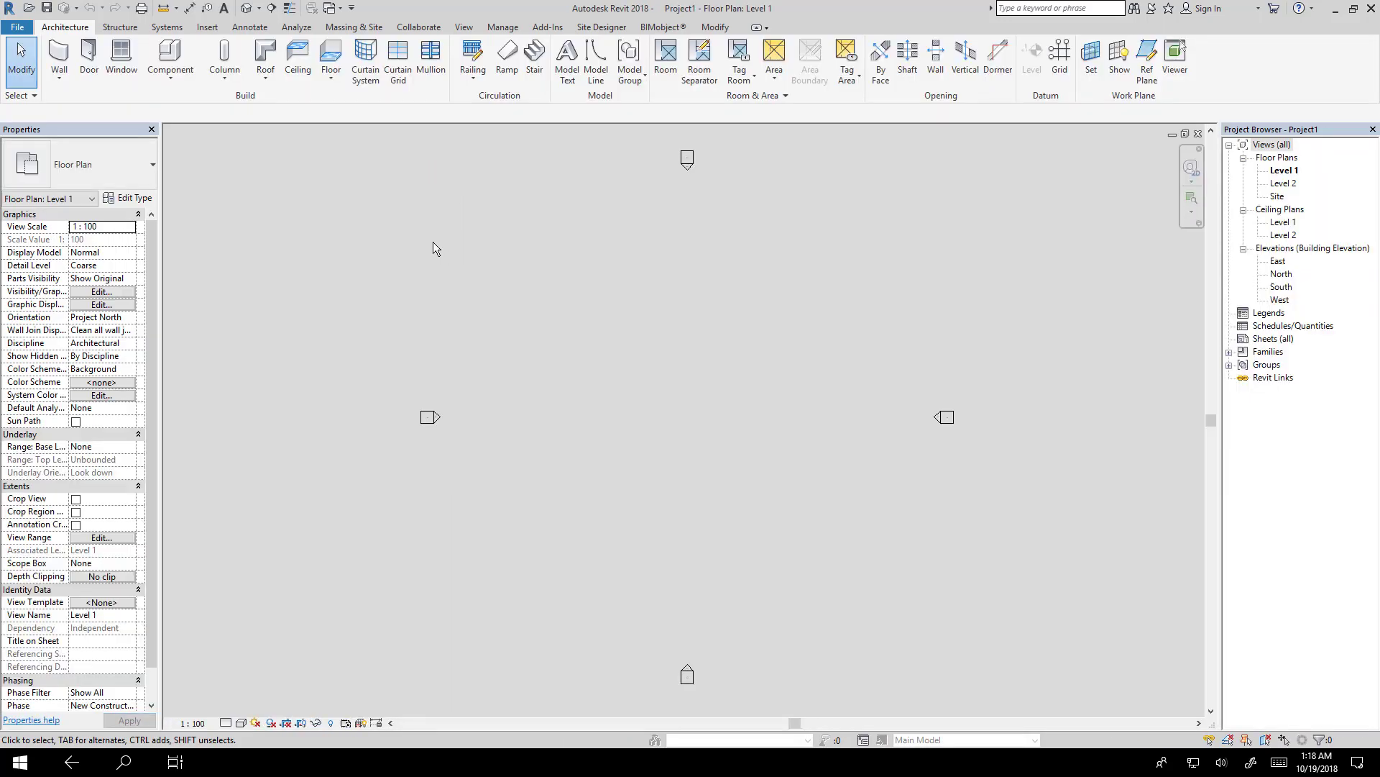
# Step: Start an in-place model in the Floors family category and name it Desk
pyautogui.click(176, 84)
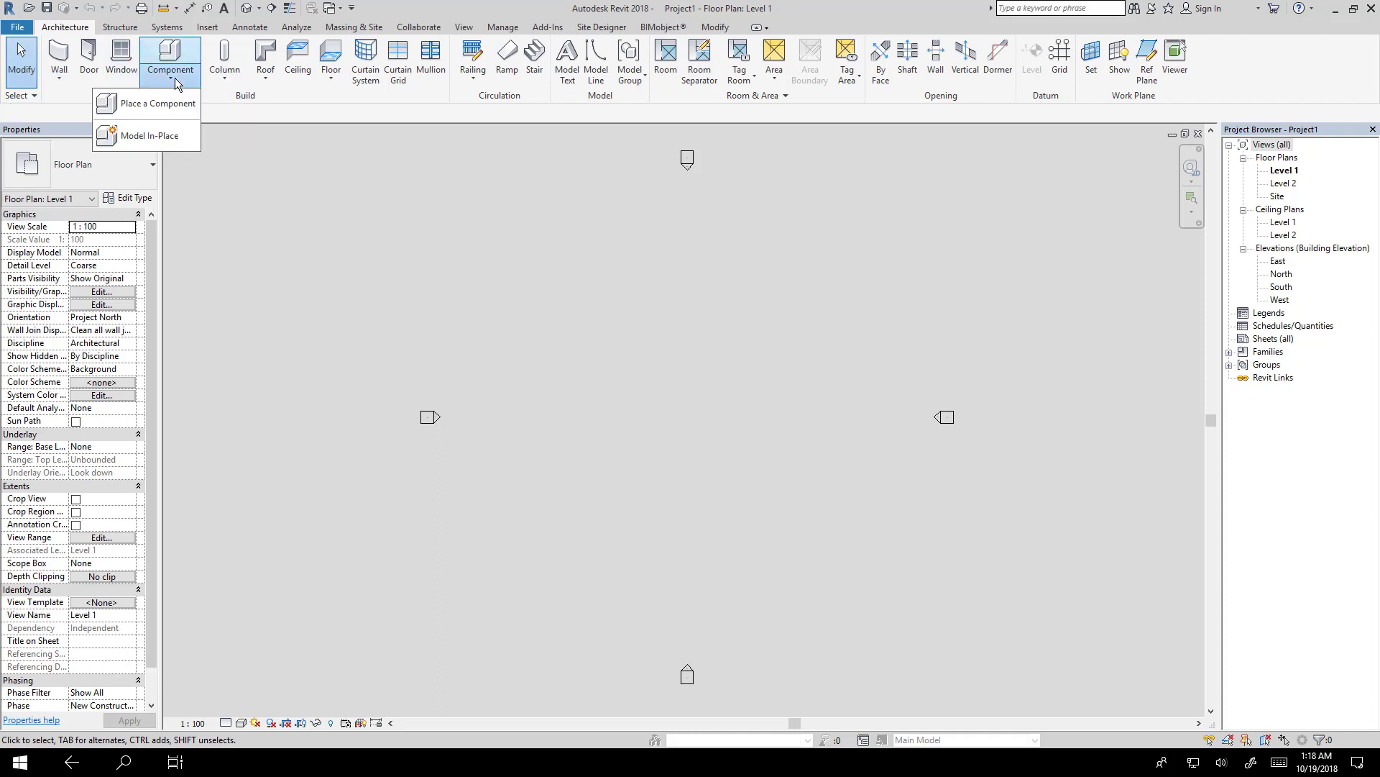
pyautogui.click(155, 139)
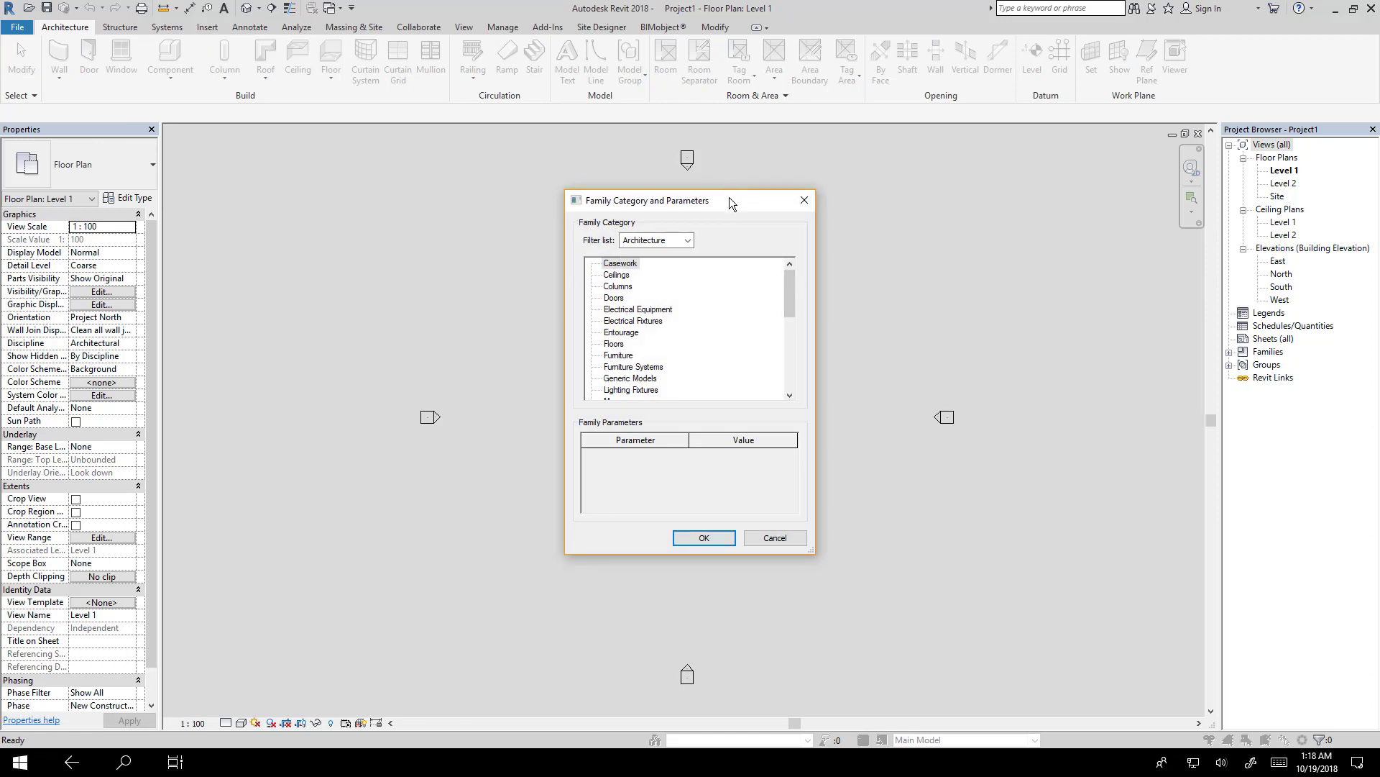
pyautogui.moveTo(731, 204); pyautogui.dragTo(692, 213)
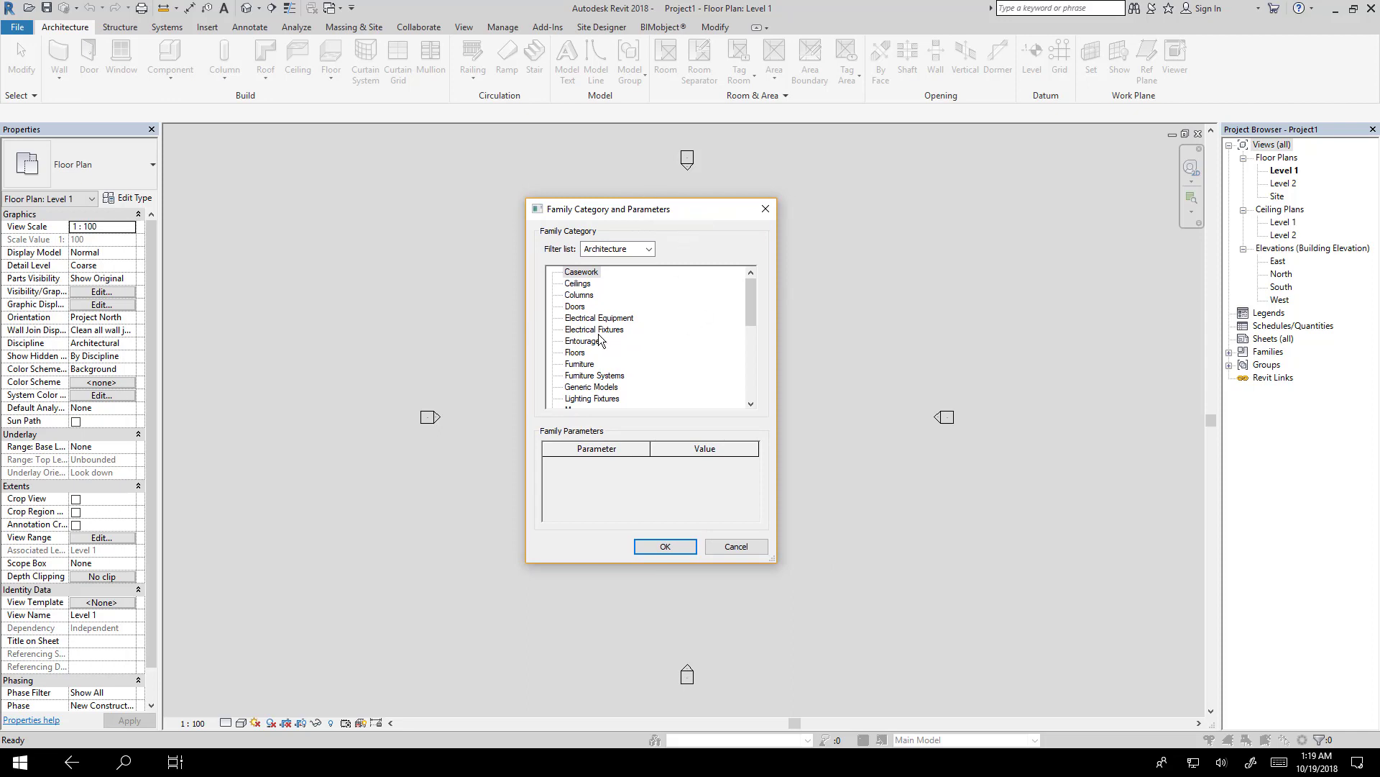
pyautogui.click(584, 376)
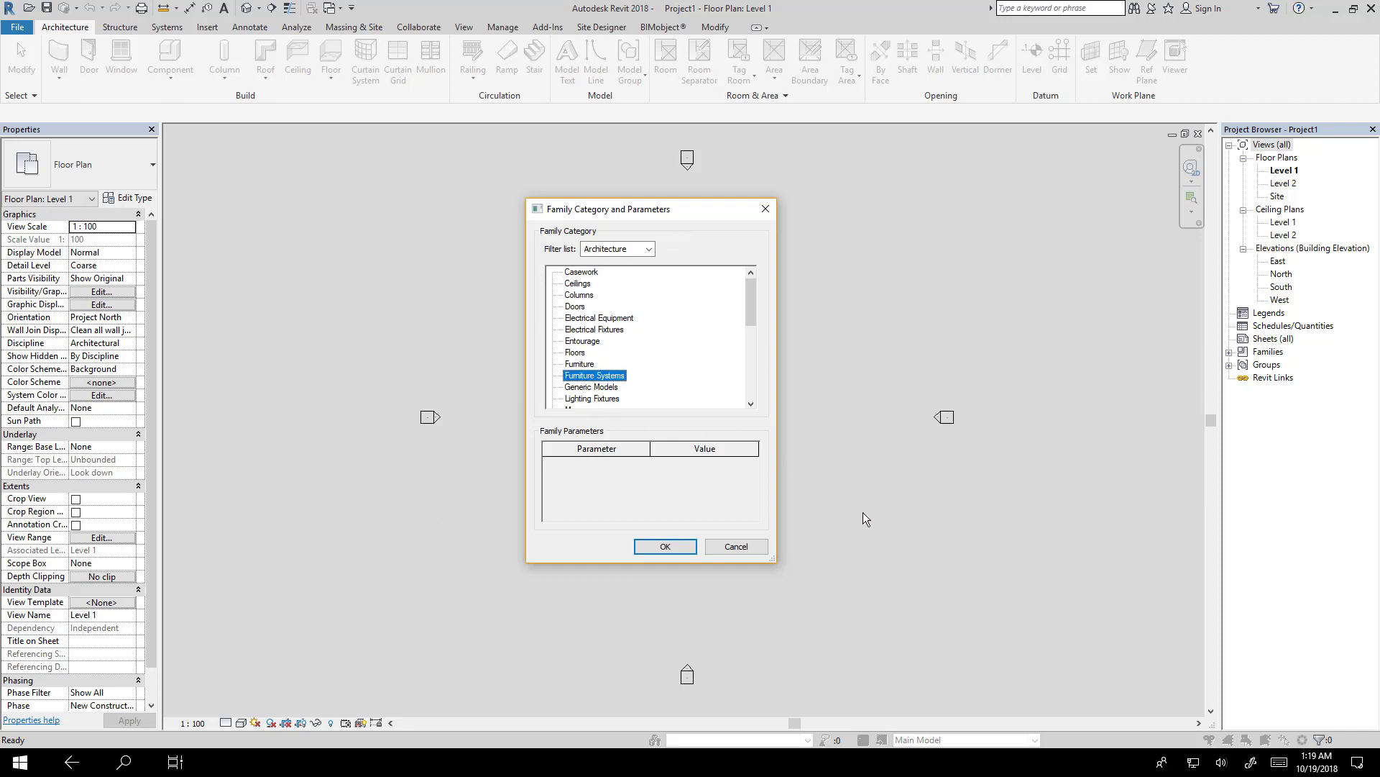
pyautogui.click(582, 353)
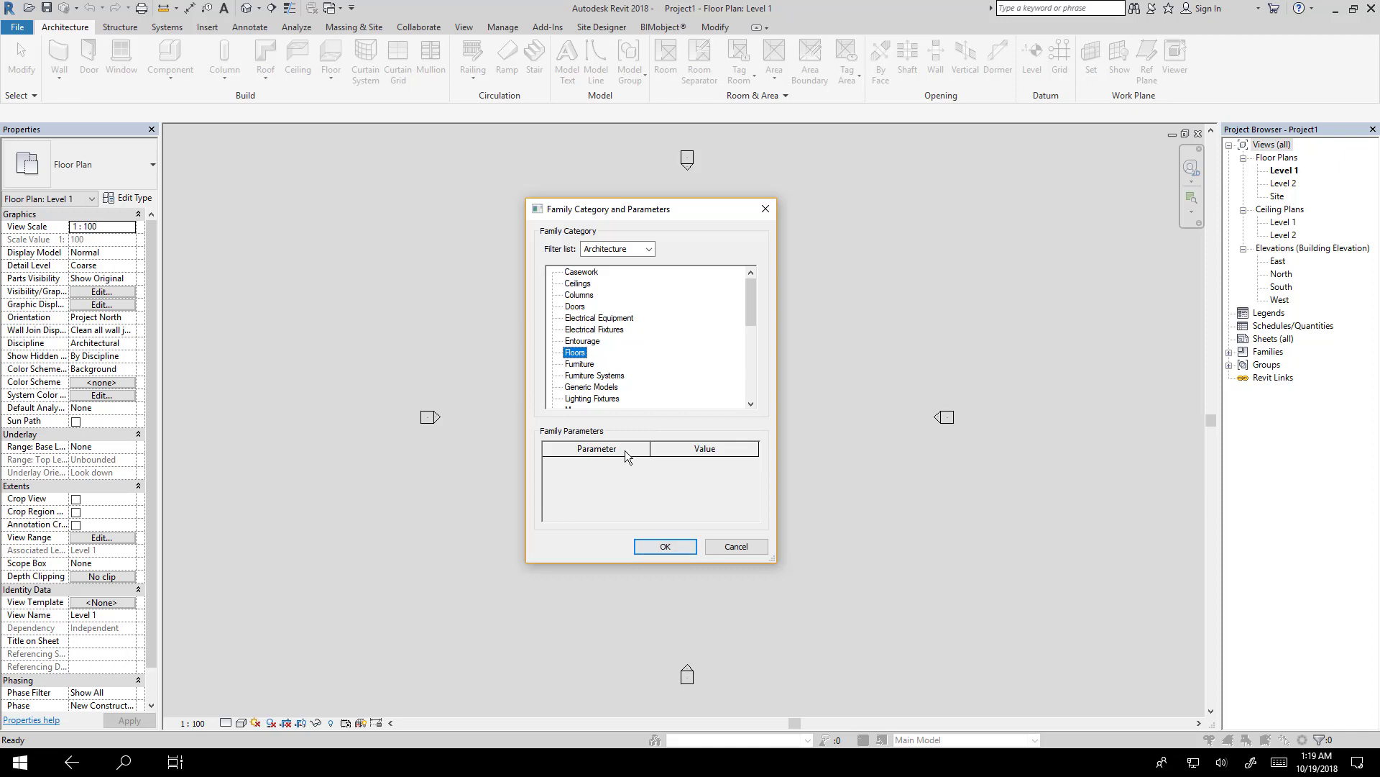
pyautogui.click(665, 546)
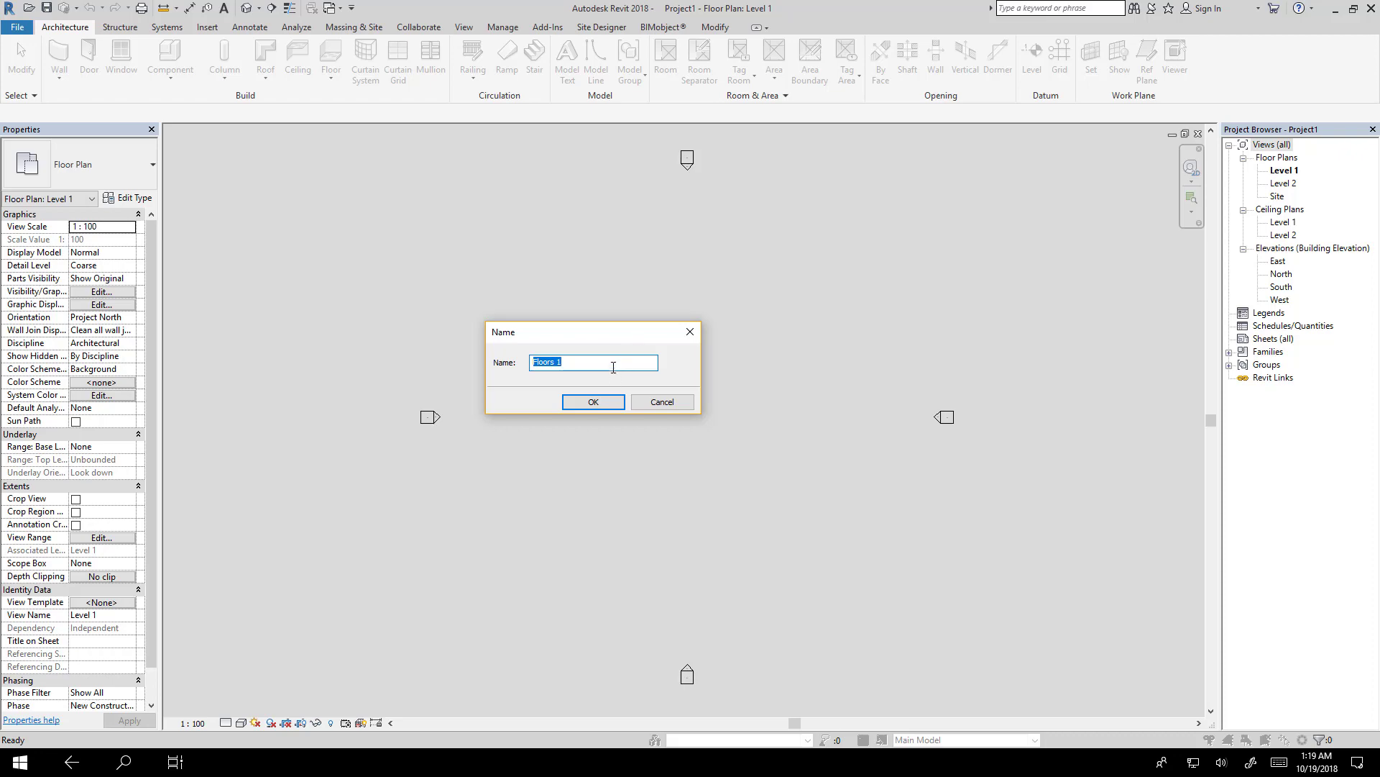
pyautogui.write('Desk')
pyautogui.press('Return')
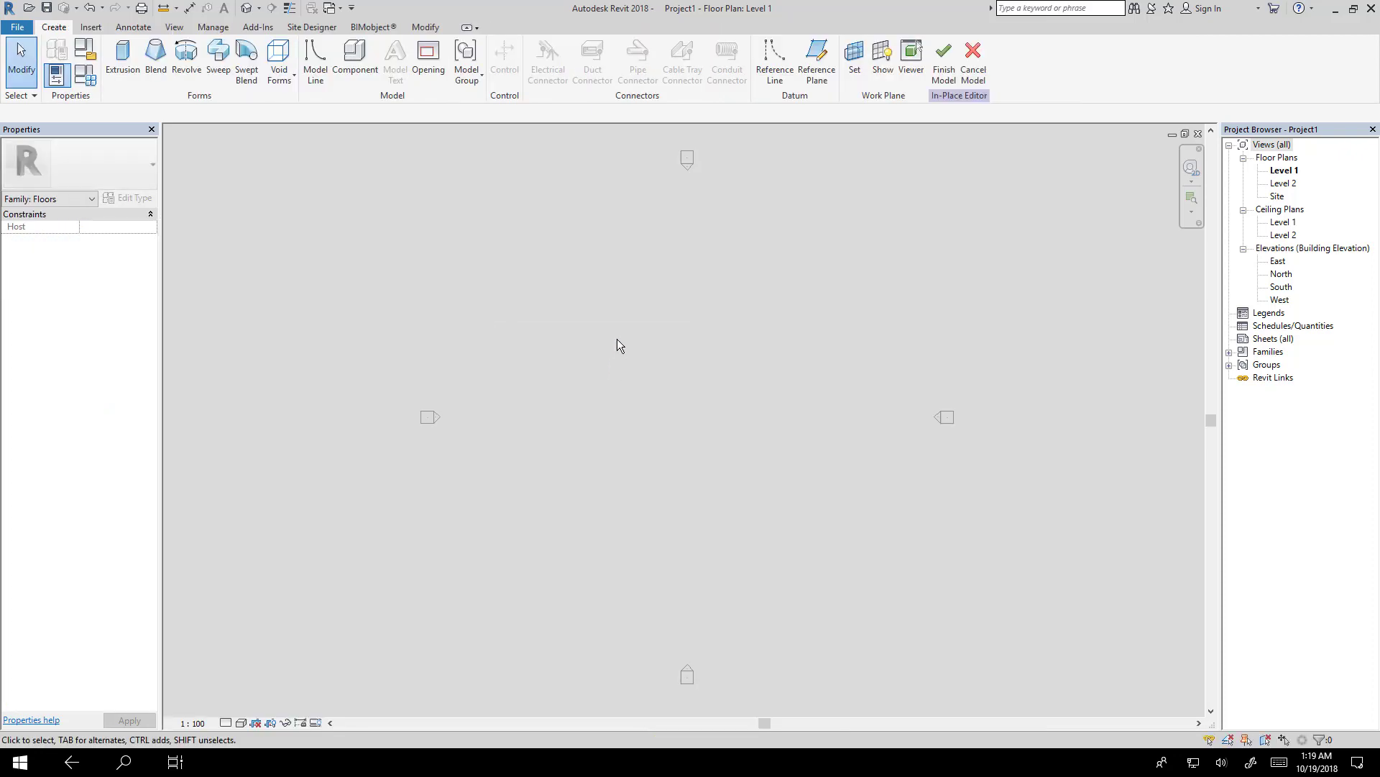
# Step: Change the in-place model's family category to Furniture
pyautogui.click(87, 49)
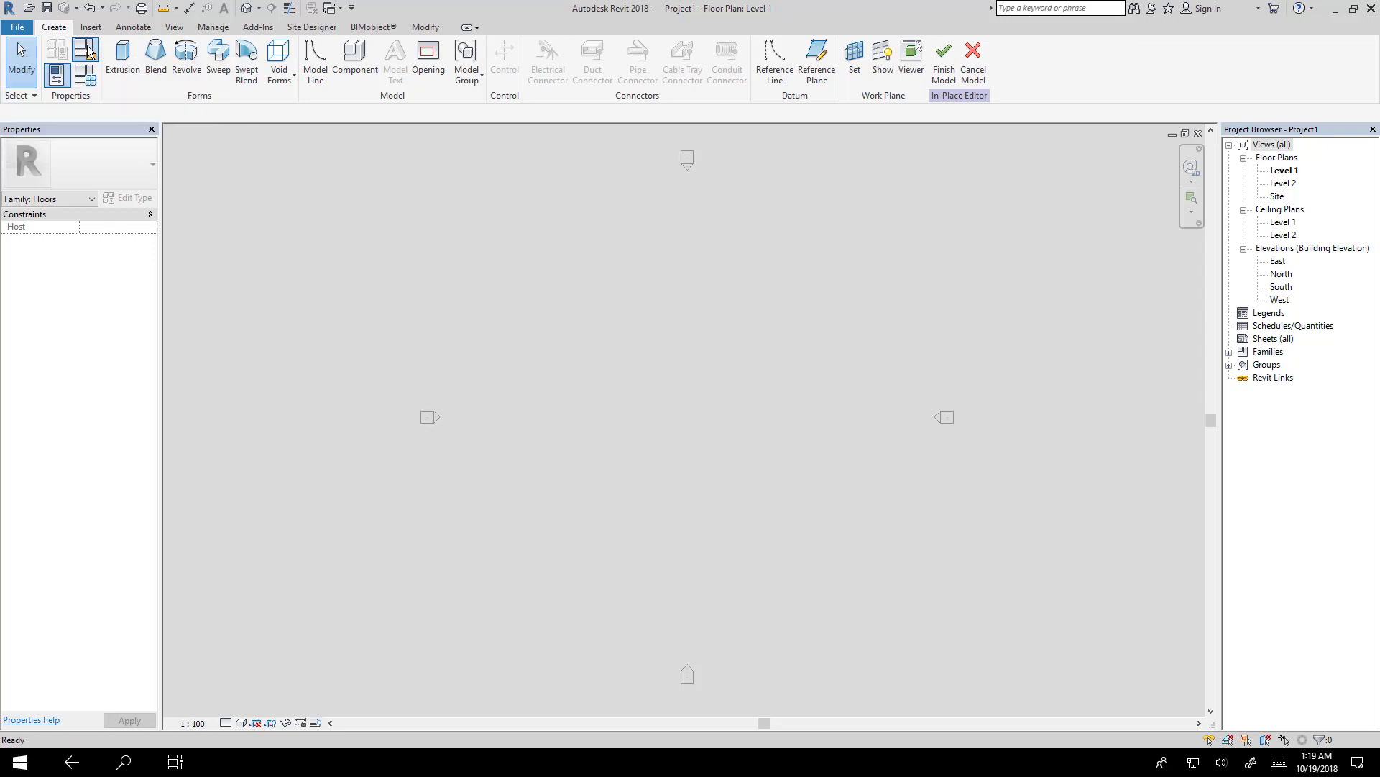
pyautogui.click(581, 365)
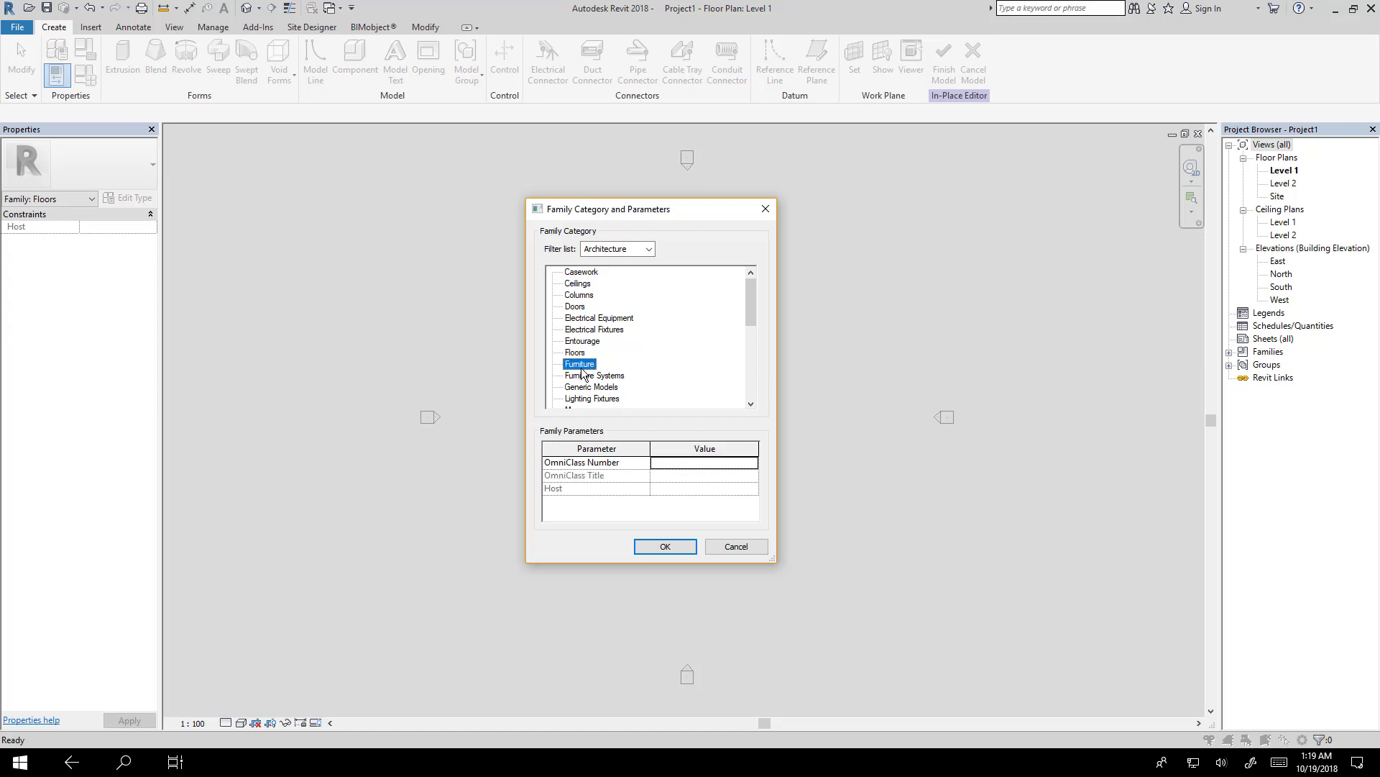
pyautogui.click(662, 547)
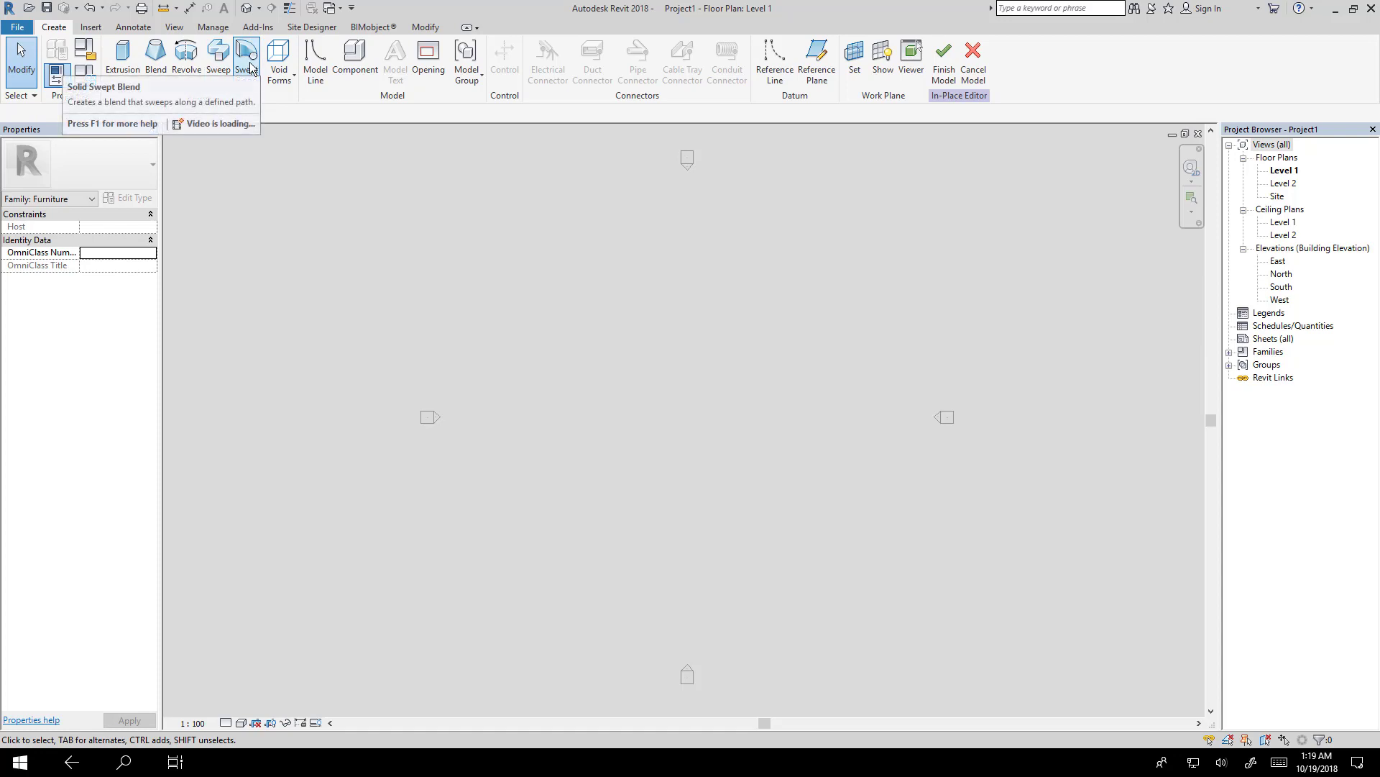
pyautogui.click(286, 85)
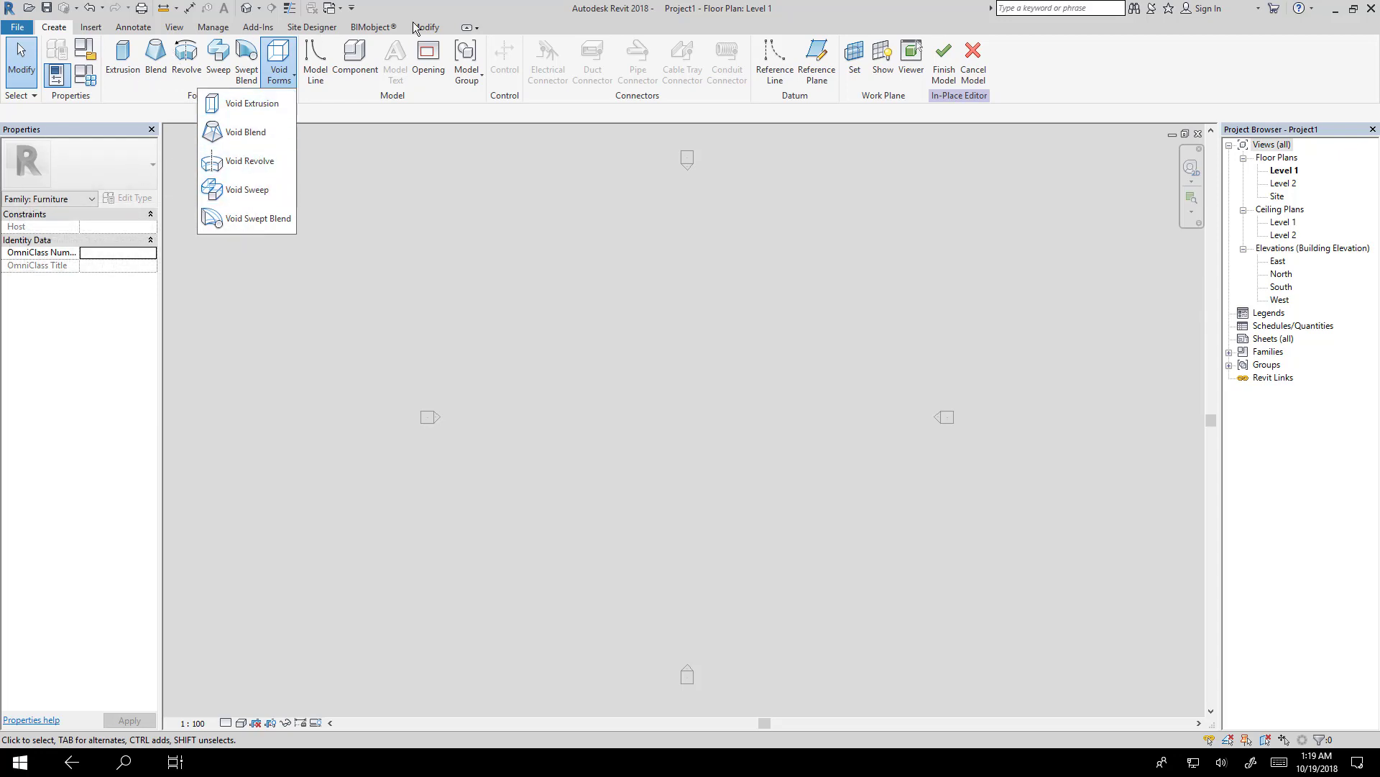
pyautogui.click(462, 10)
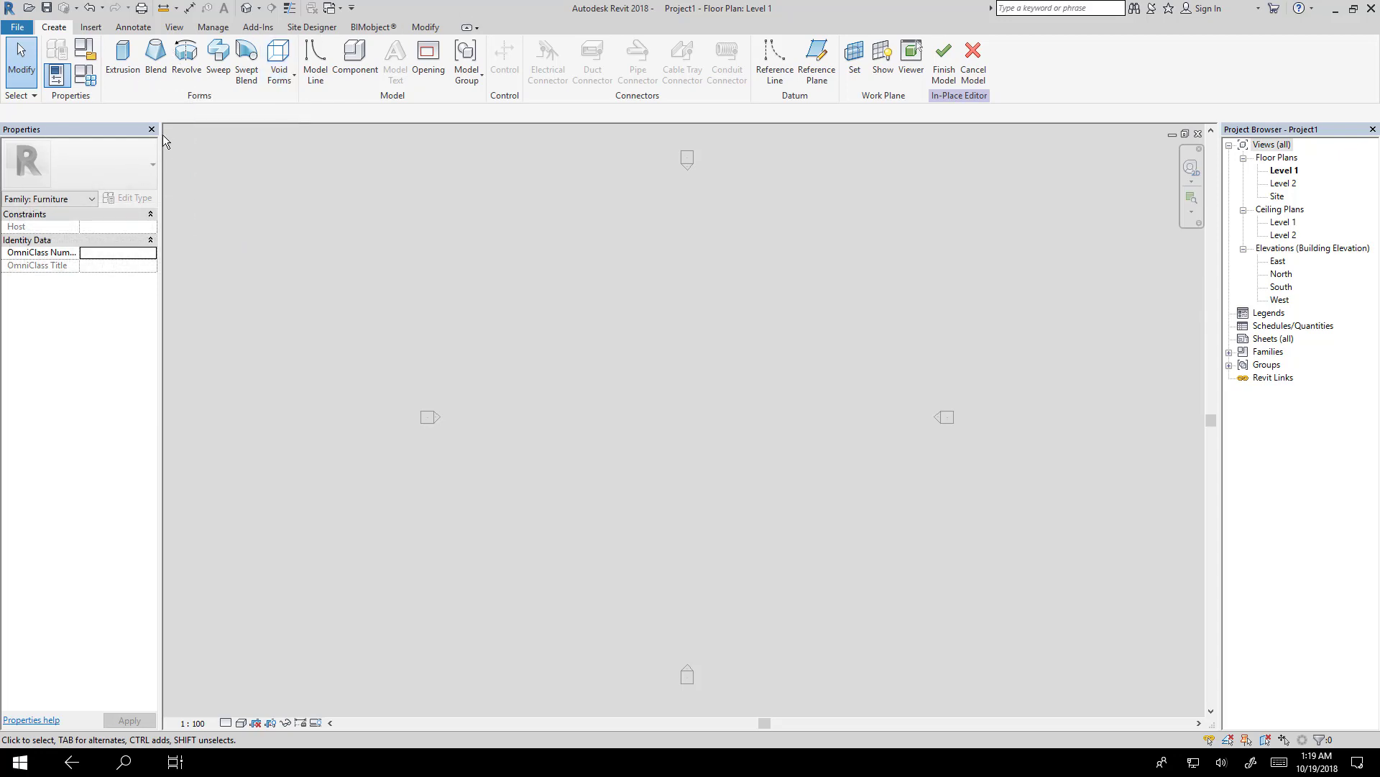
# Step: Start a solid extrusion and sketch a rectangle about 19000 by 10000 mm between the elevation markers
pyautogui.click(127, 63)
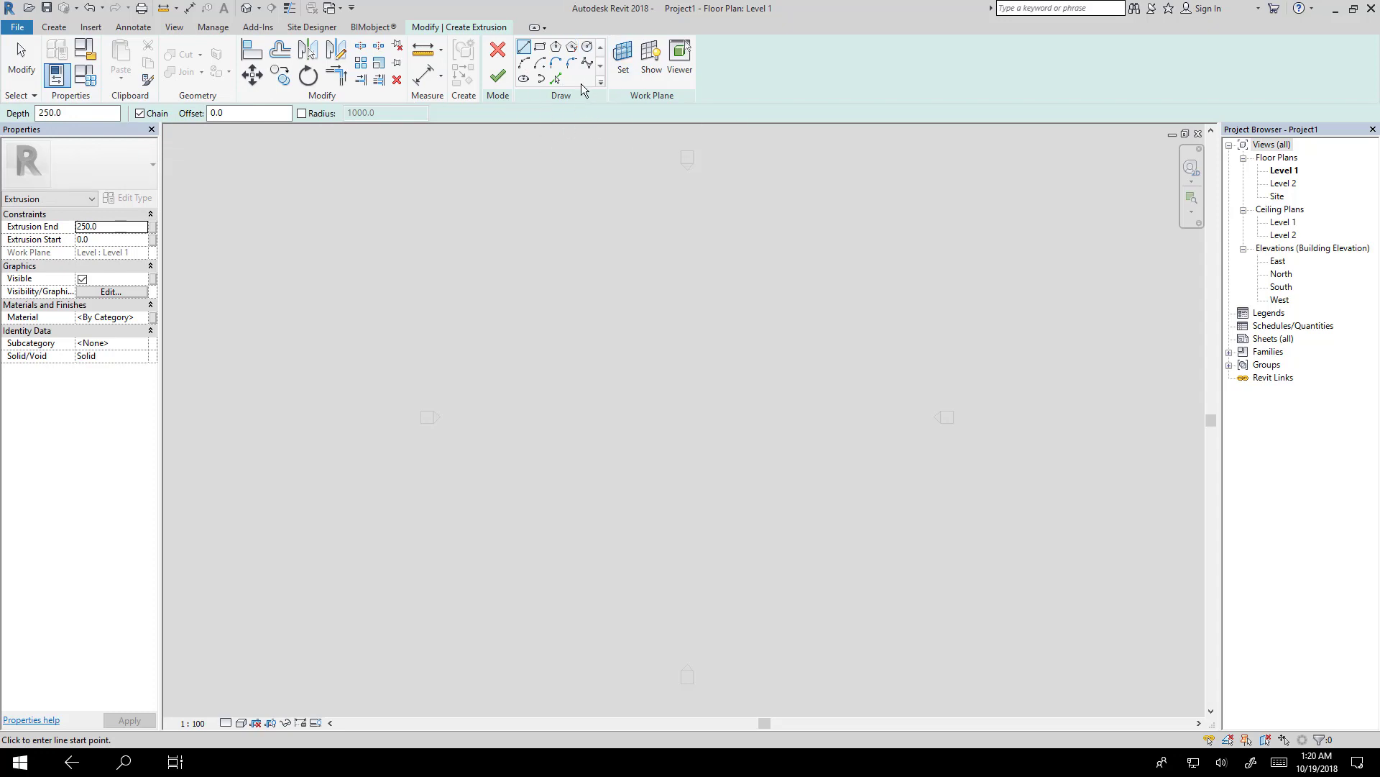
pyautogui.click(539, 49)
pyautogui.click(786, 388)
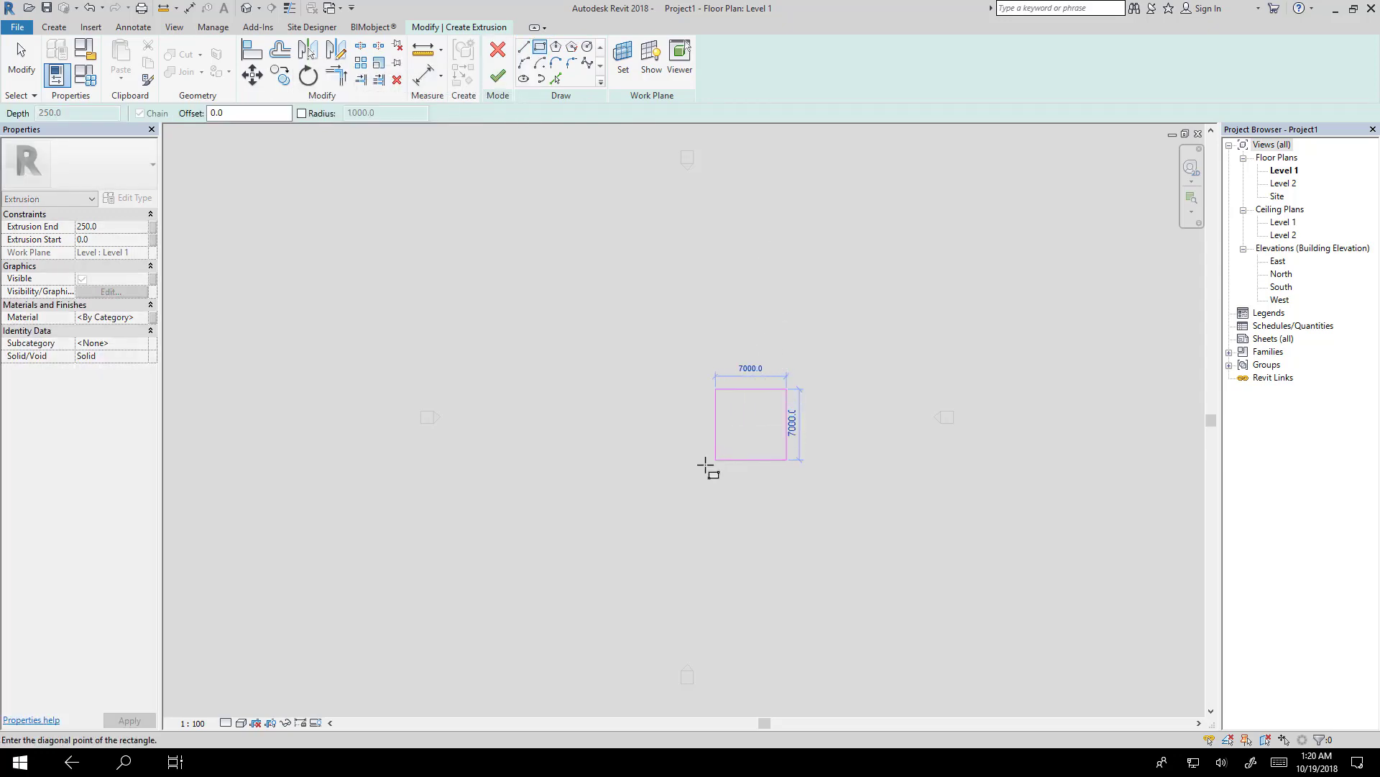
pyautogui.click(593, 490)
pyautogui.rightClick(729, 453)
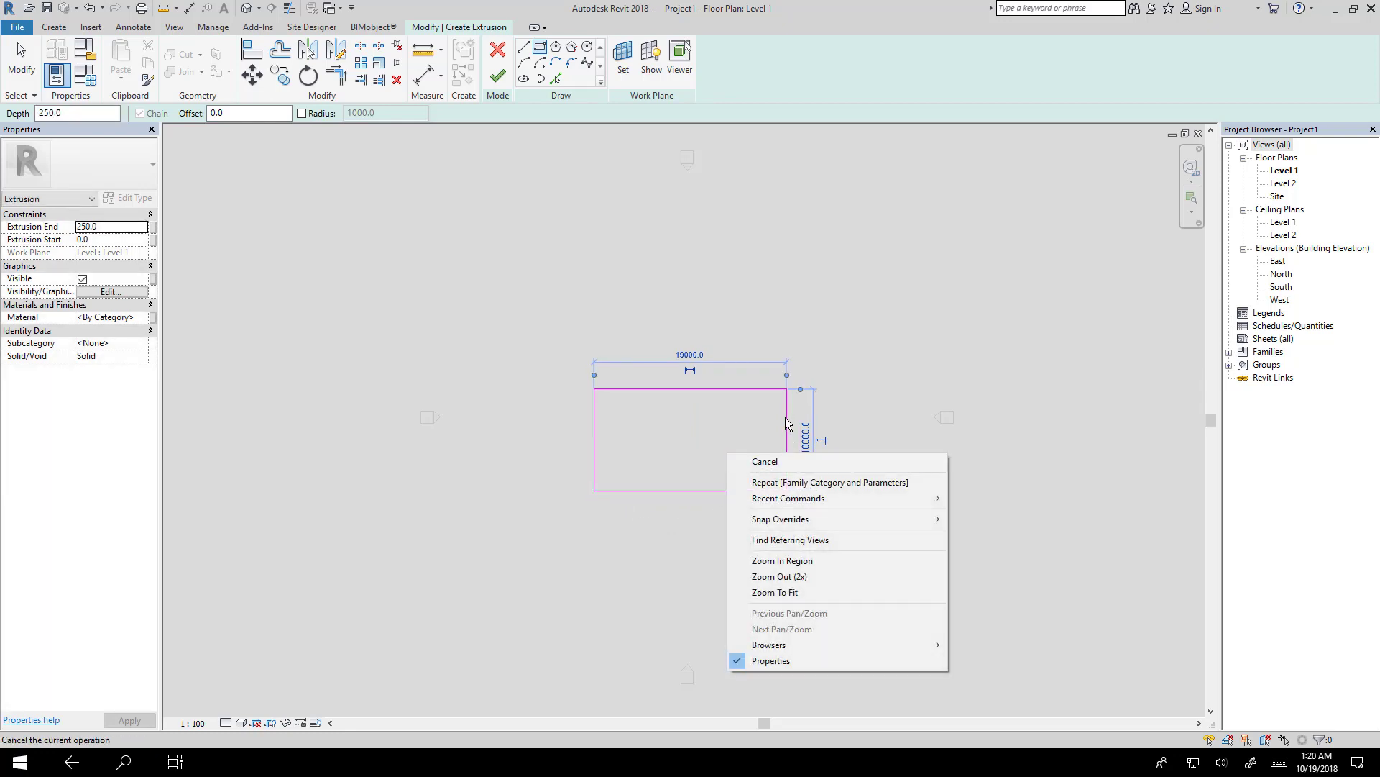
pyautogui.click(688, 353)
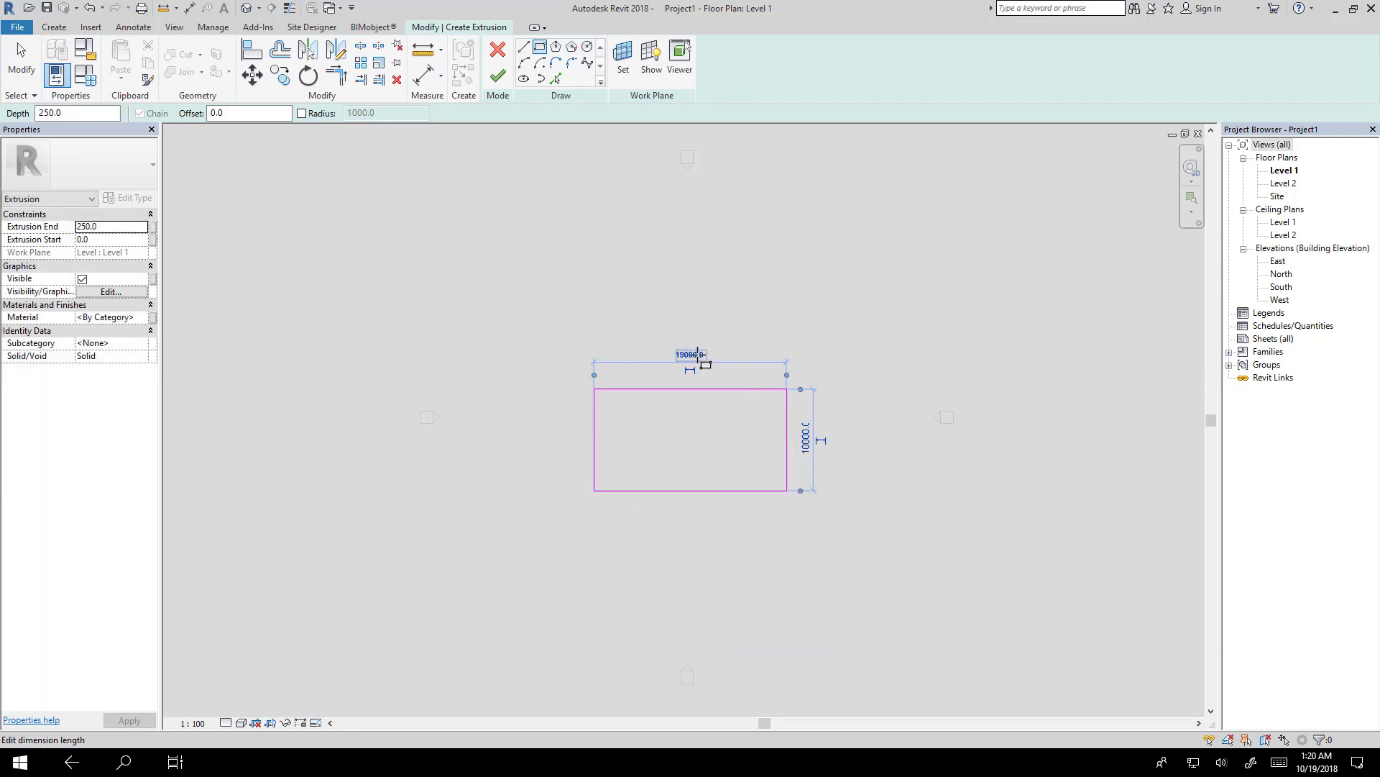
pyautogui.click(693, 346)
pyautogui.press('Escape')
# Step: Set the distance between the sketch rectangle's two long edges to 900 mm
pyautogui.click(710, 389)
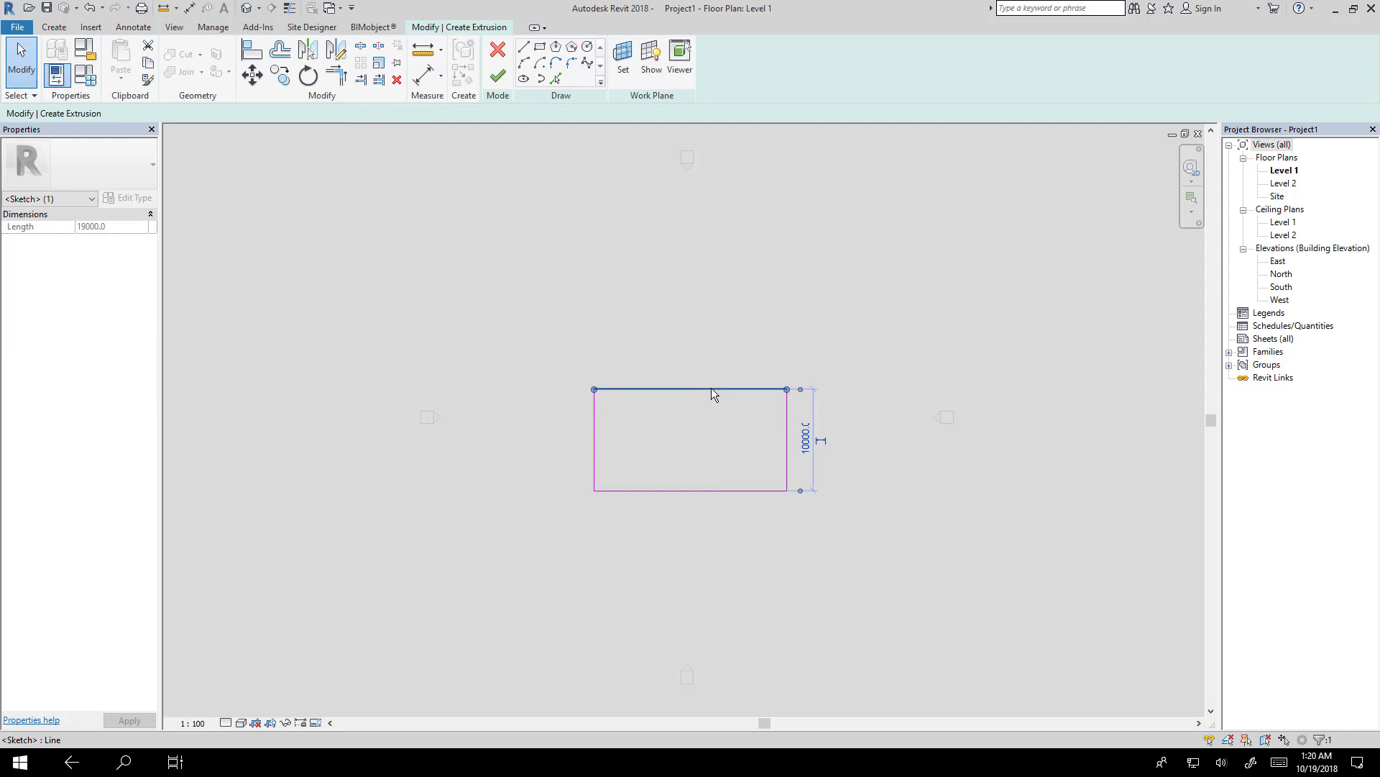
pyautogui.click(804, 443)
pyautogui.write('900')
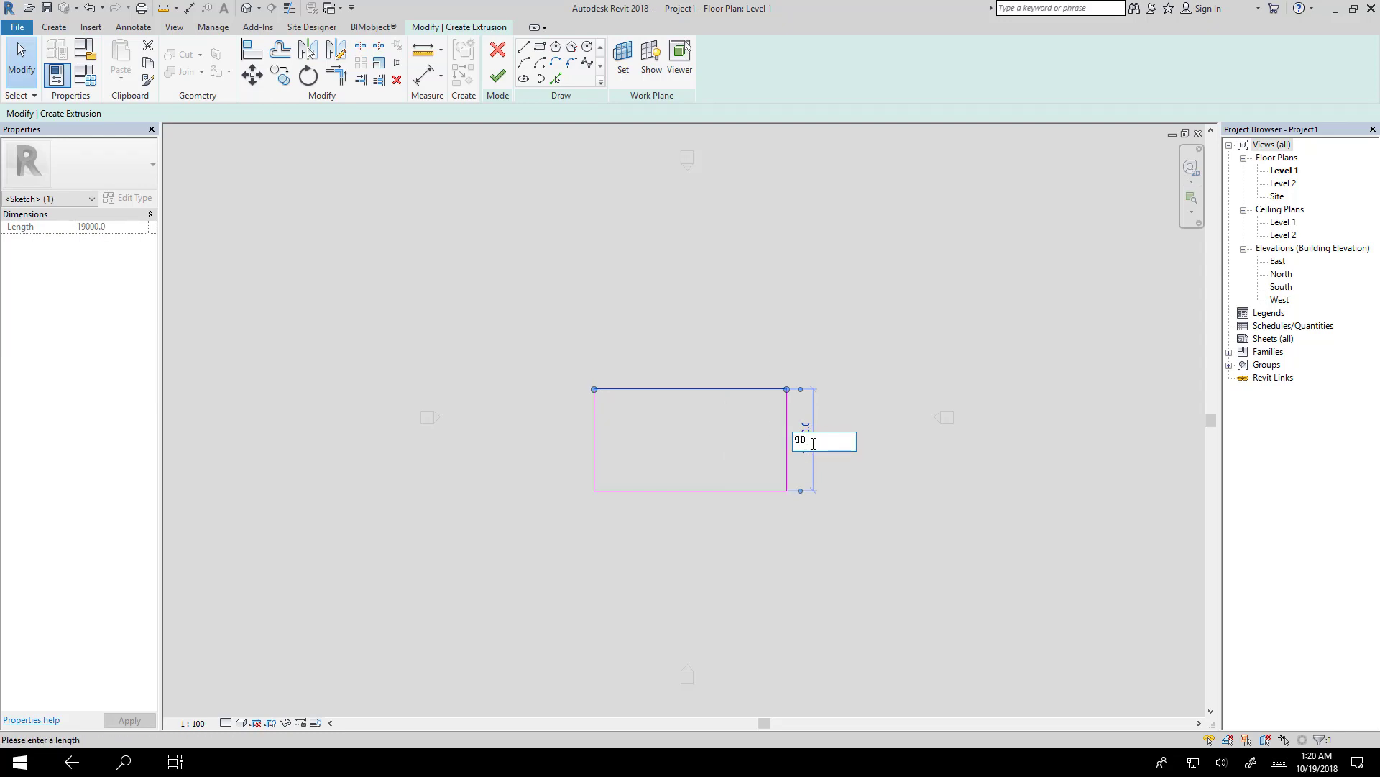
pyautogui.press('Return')
# Step: Set the sketch rectangle's length to 1800 mm and deselect its edge
pyautogui.scroll(4, 762, 506)
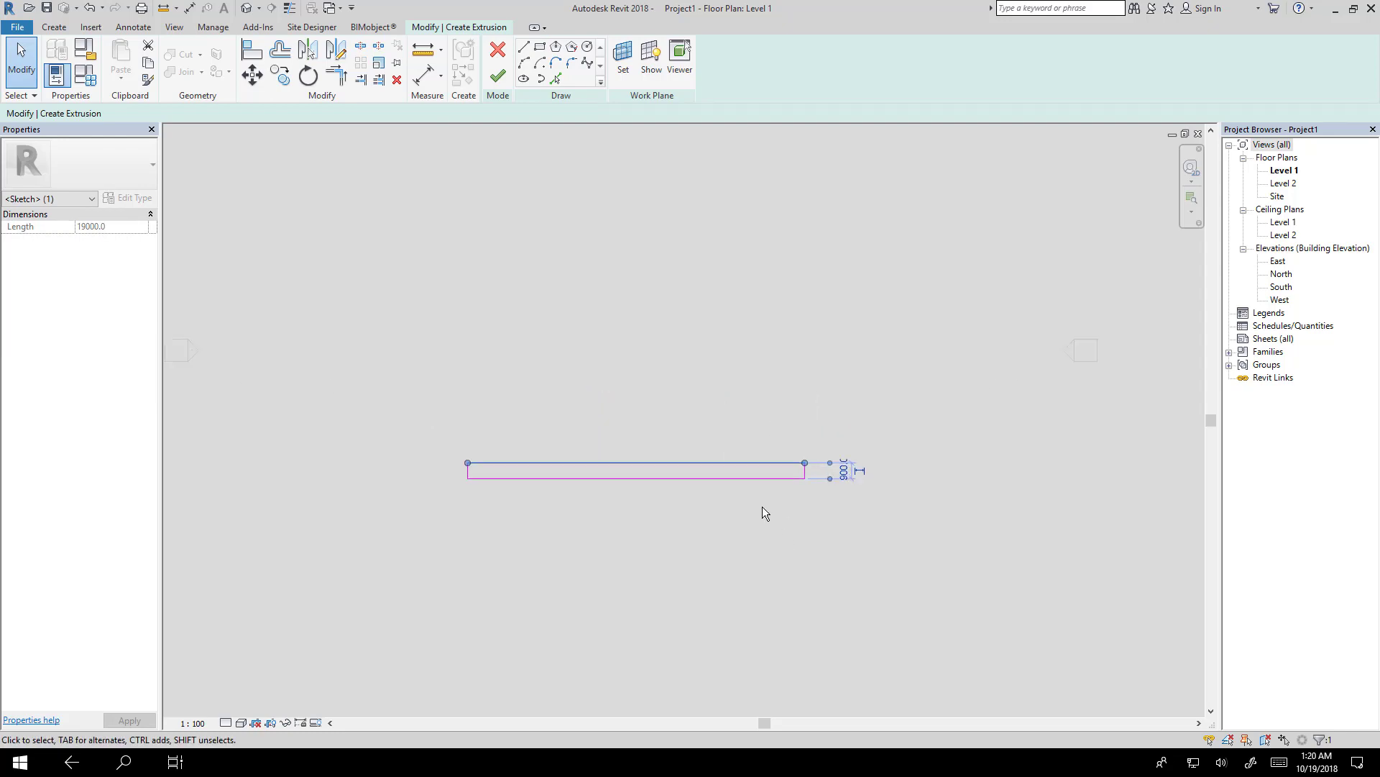
pyautogui.click(820, 464)
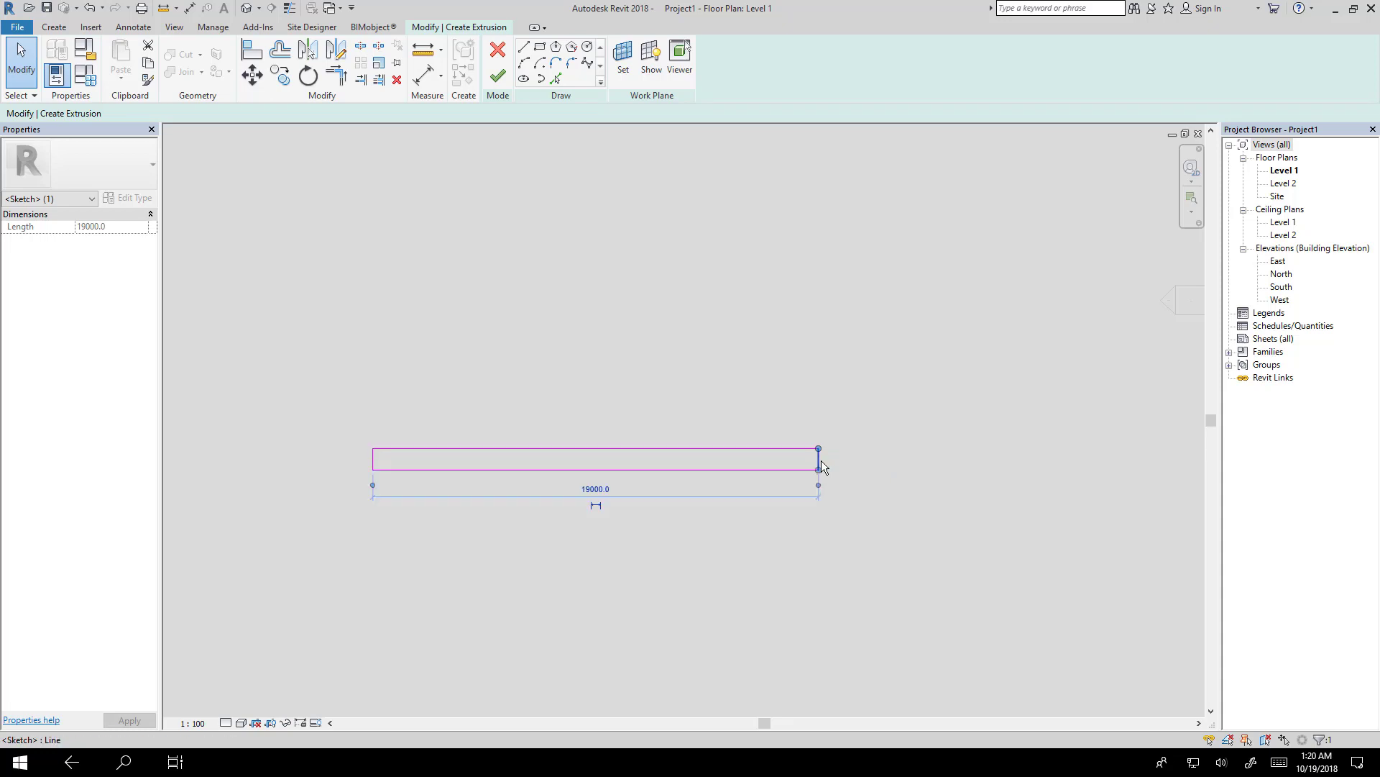
pyautogui.click(601, 490)
pyautogui.write('18')
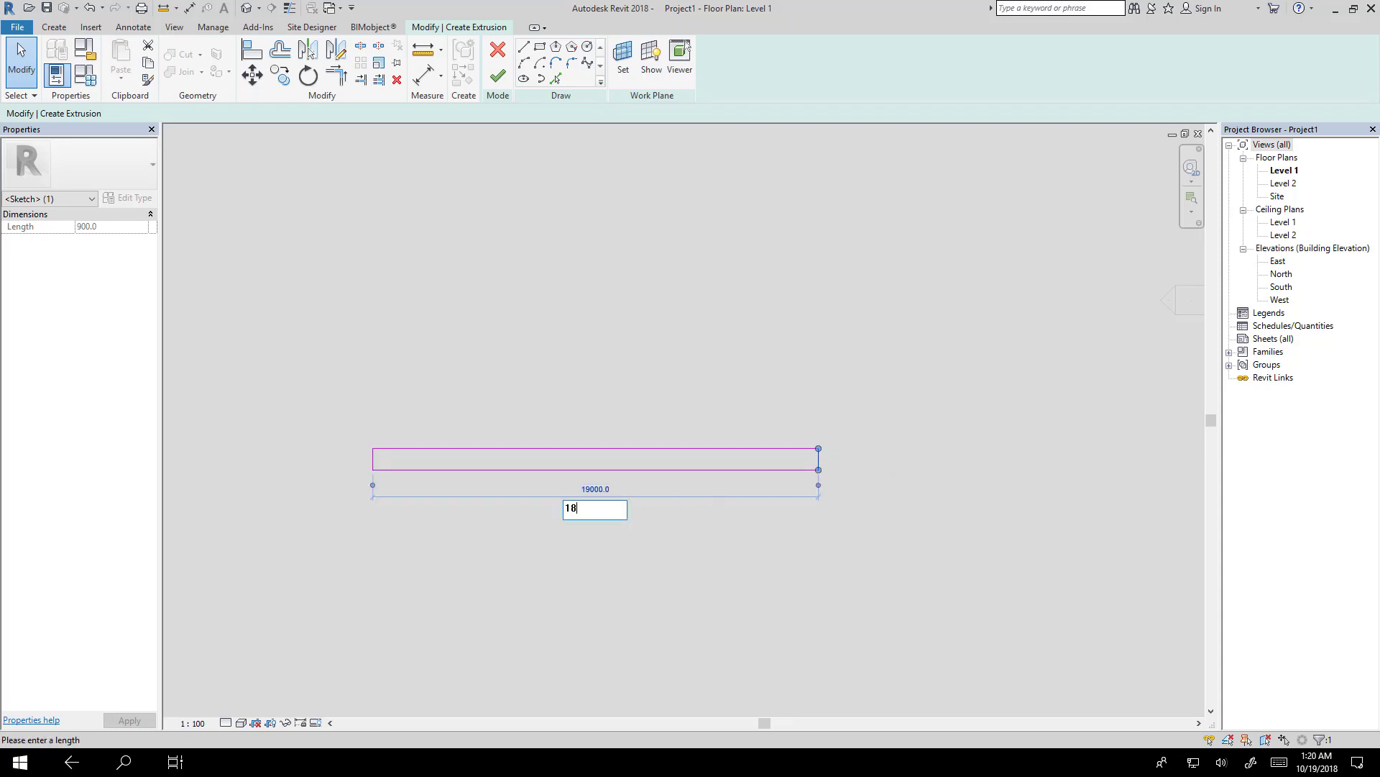
pyautogui.write('00')
pyautogui.press('Return')
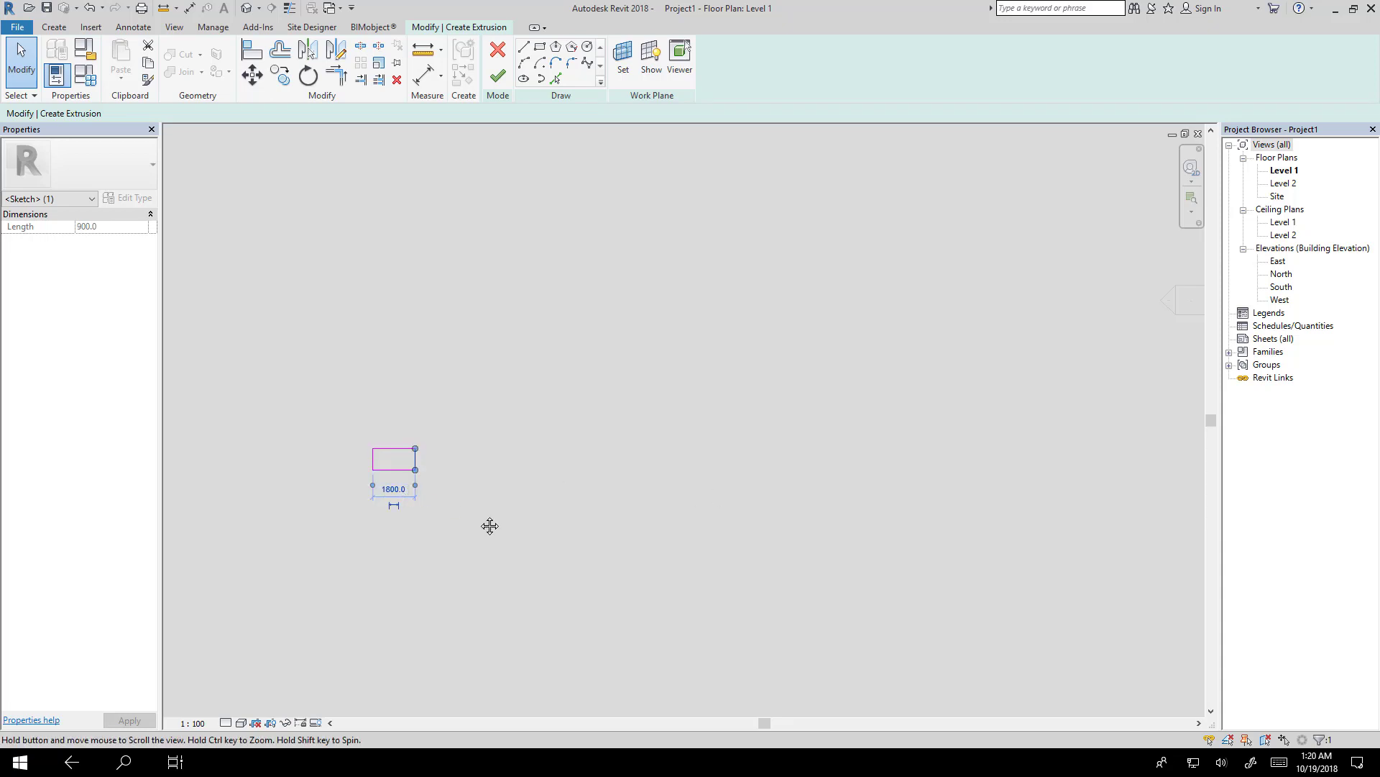
pyautogui.moveTo(488, 524)
pyautogui.mouseDown(button='middle')
pyautogui.moveTo(699, 527)
pyautogui.moveTo(704, 474)
pyautogui.mouseUp(button='middle')
pyautogui.scroll(8, 670, 480)
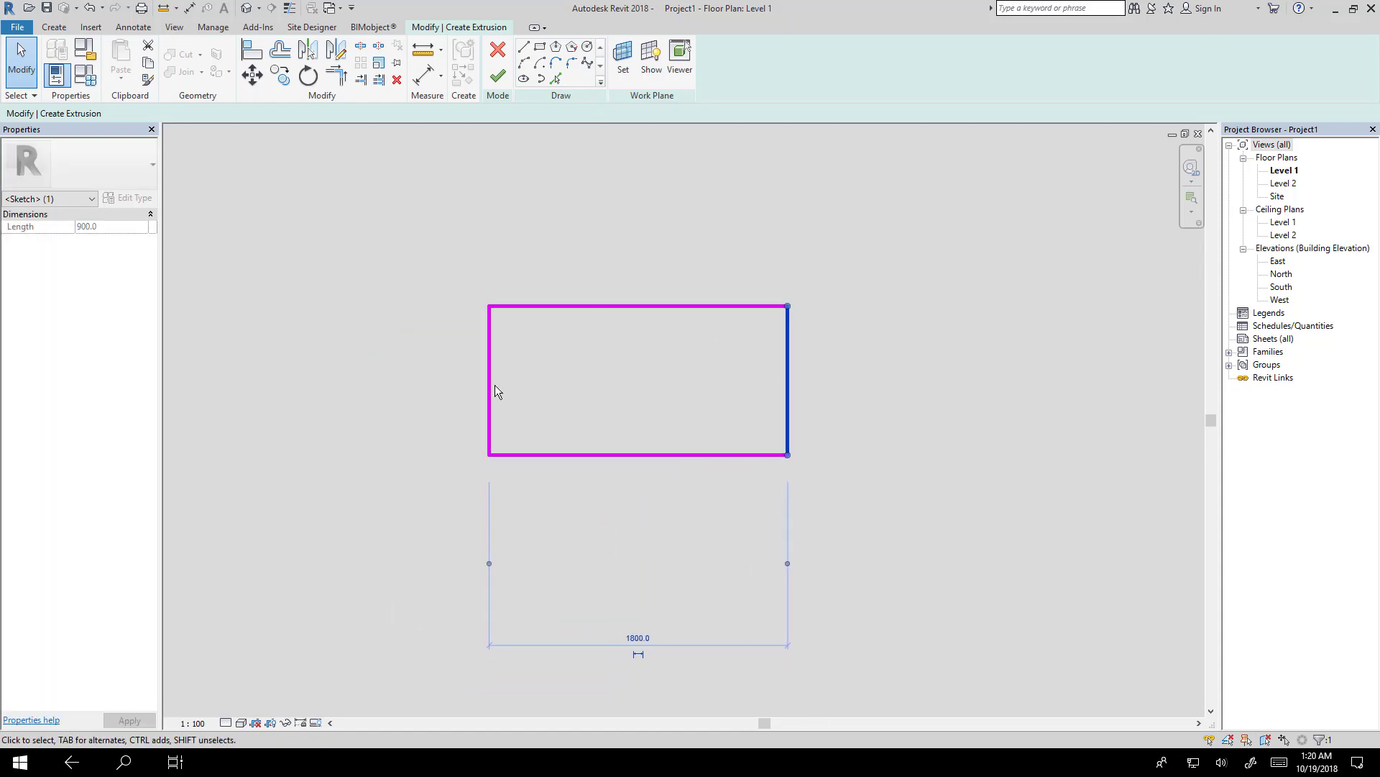
pyautogui.click(884, 407)
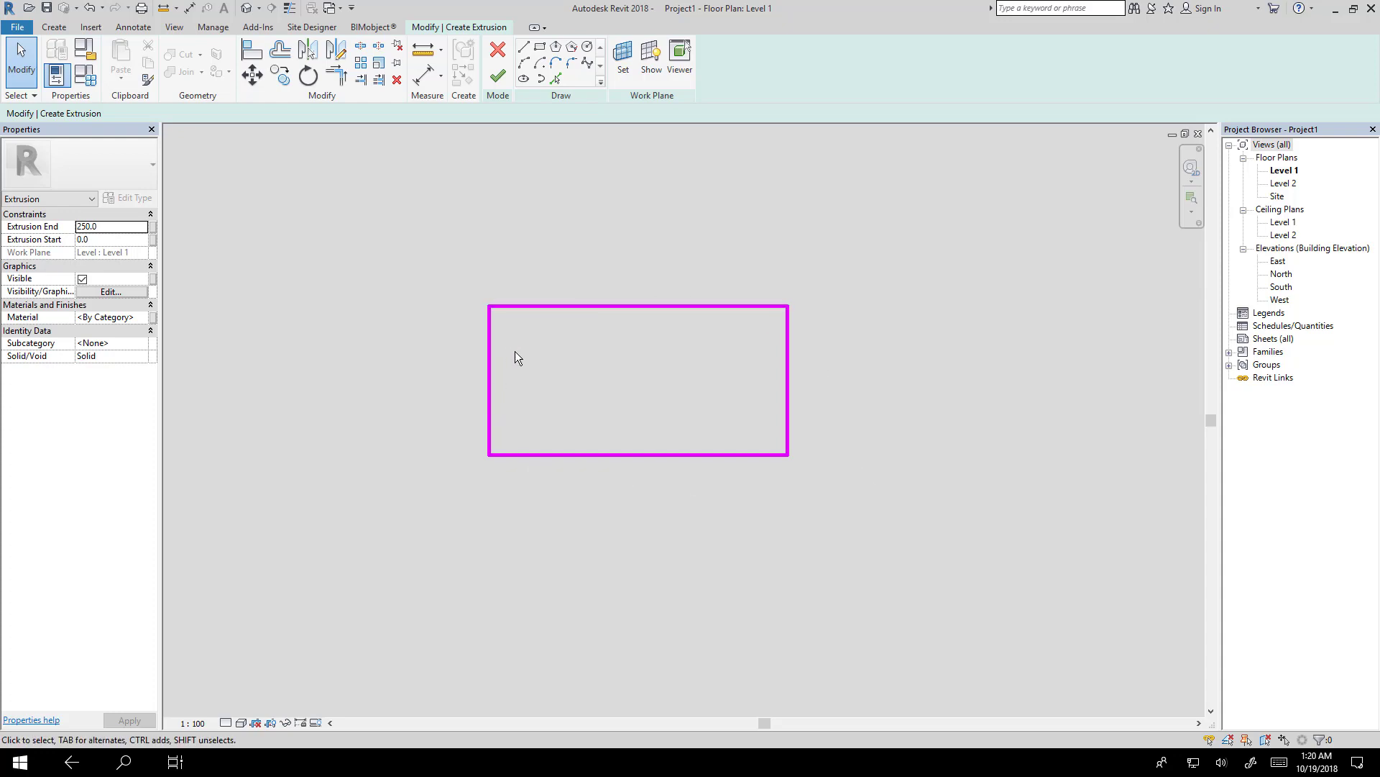
# Step: Round all four corners of the tabletop sketch rectangle with fillet arcs of 200 mm radius
pyautogui.moveTo(640, 369); pyautogui.dragTo(633, 395, button='middle')
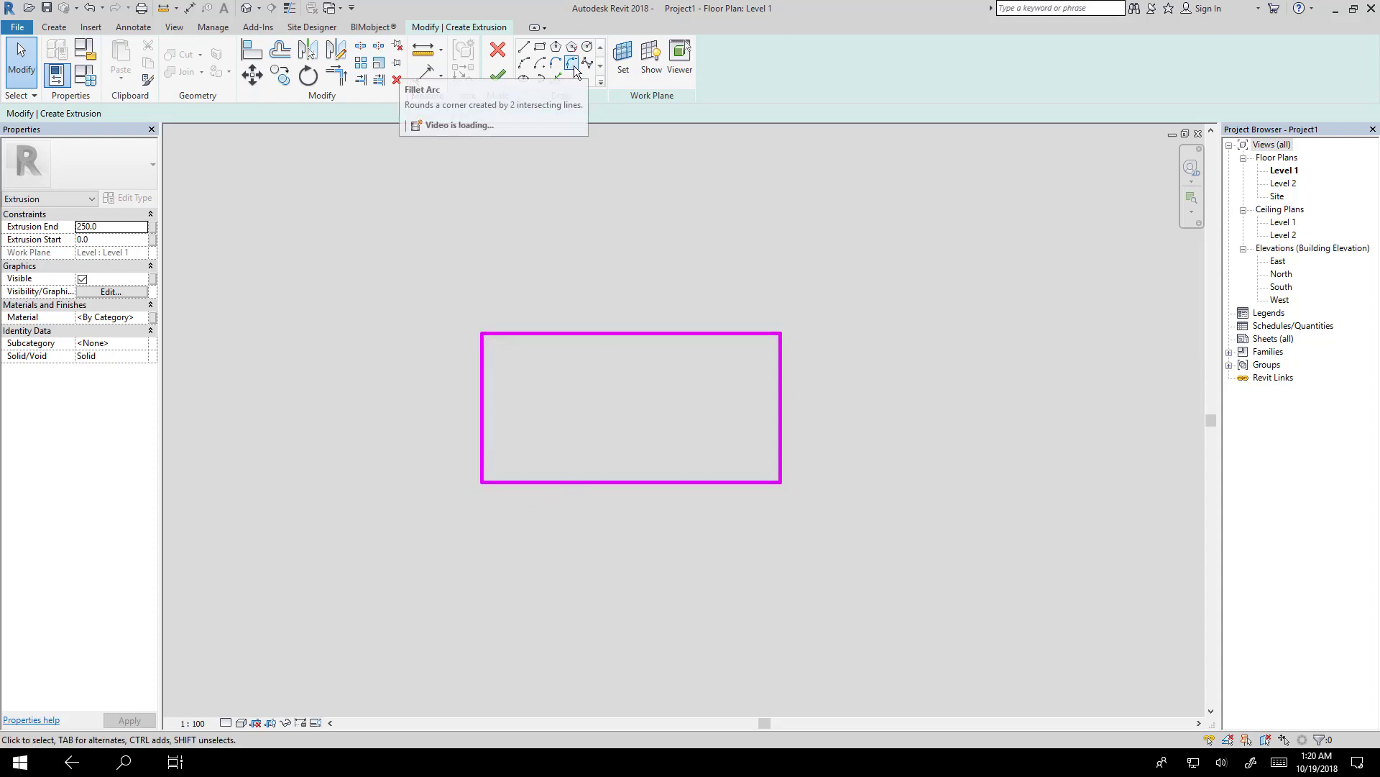
pyautogui.click(572, 65)
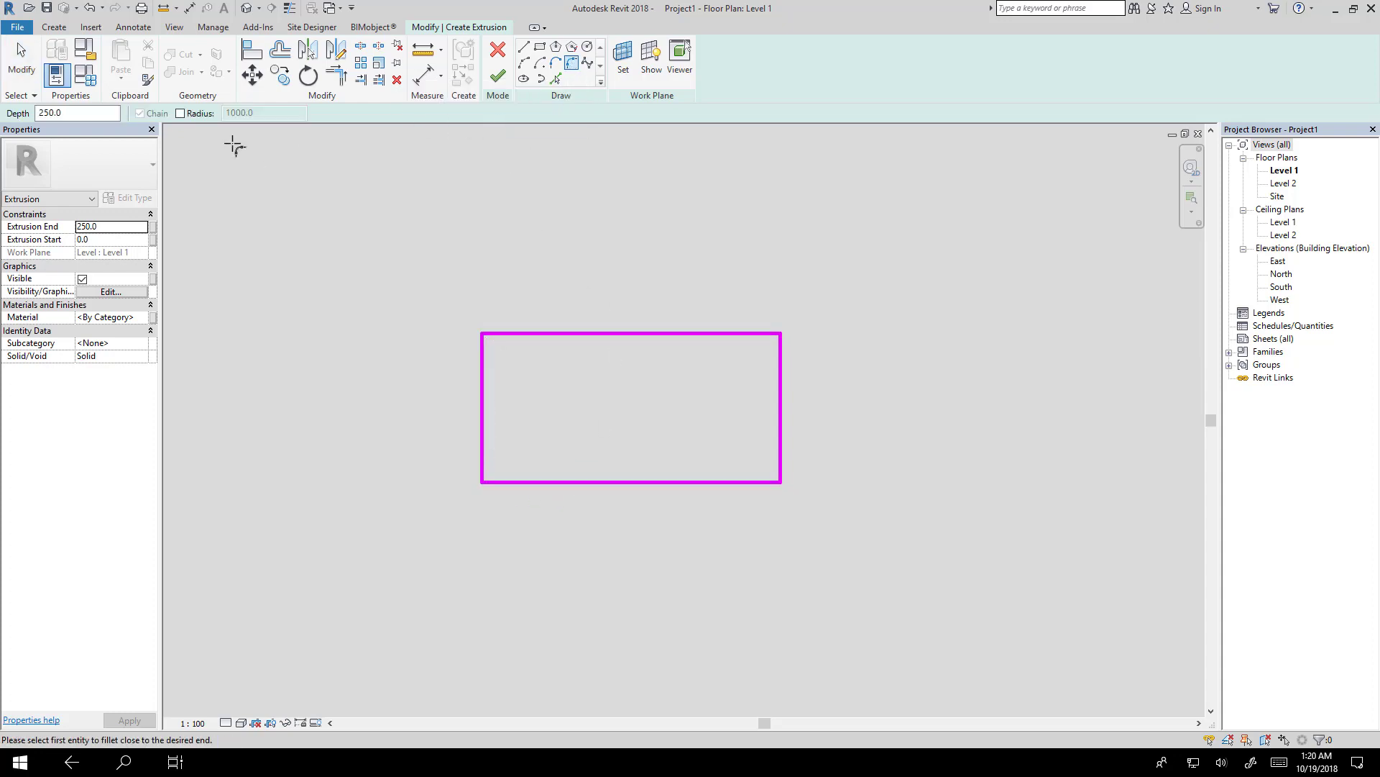
pyautogui.click(180, 114)
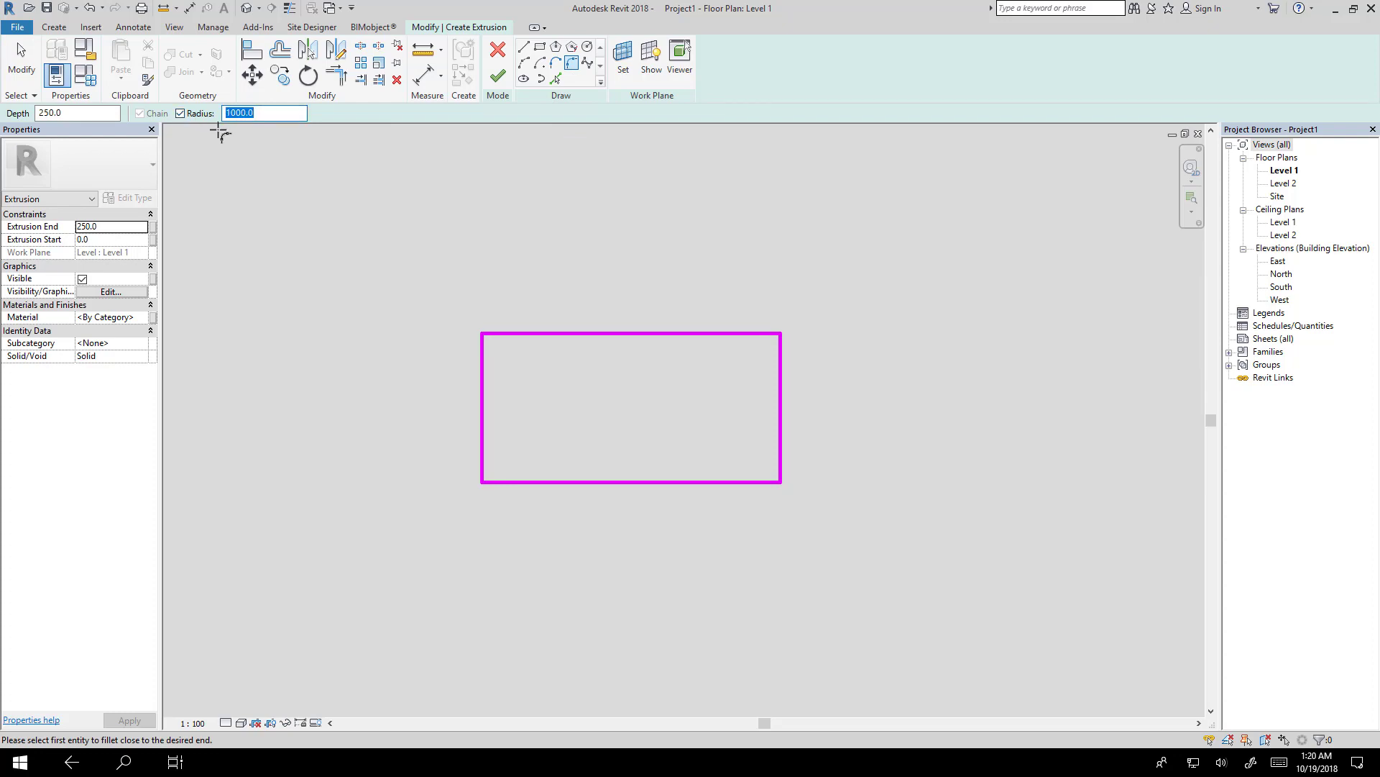
pyautogui.write('2')
pyautogui.click(559, 334)
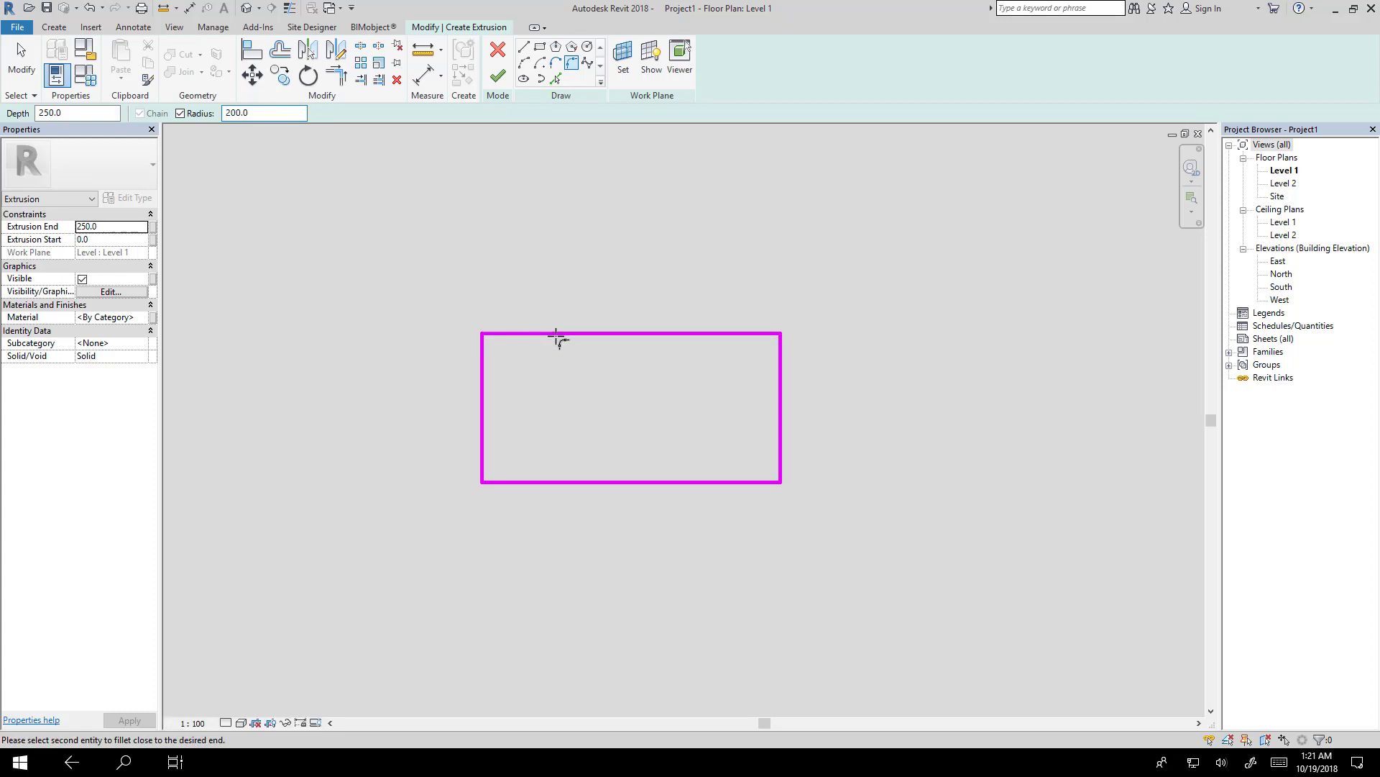
pyautogui.click(483, 375)
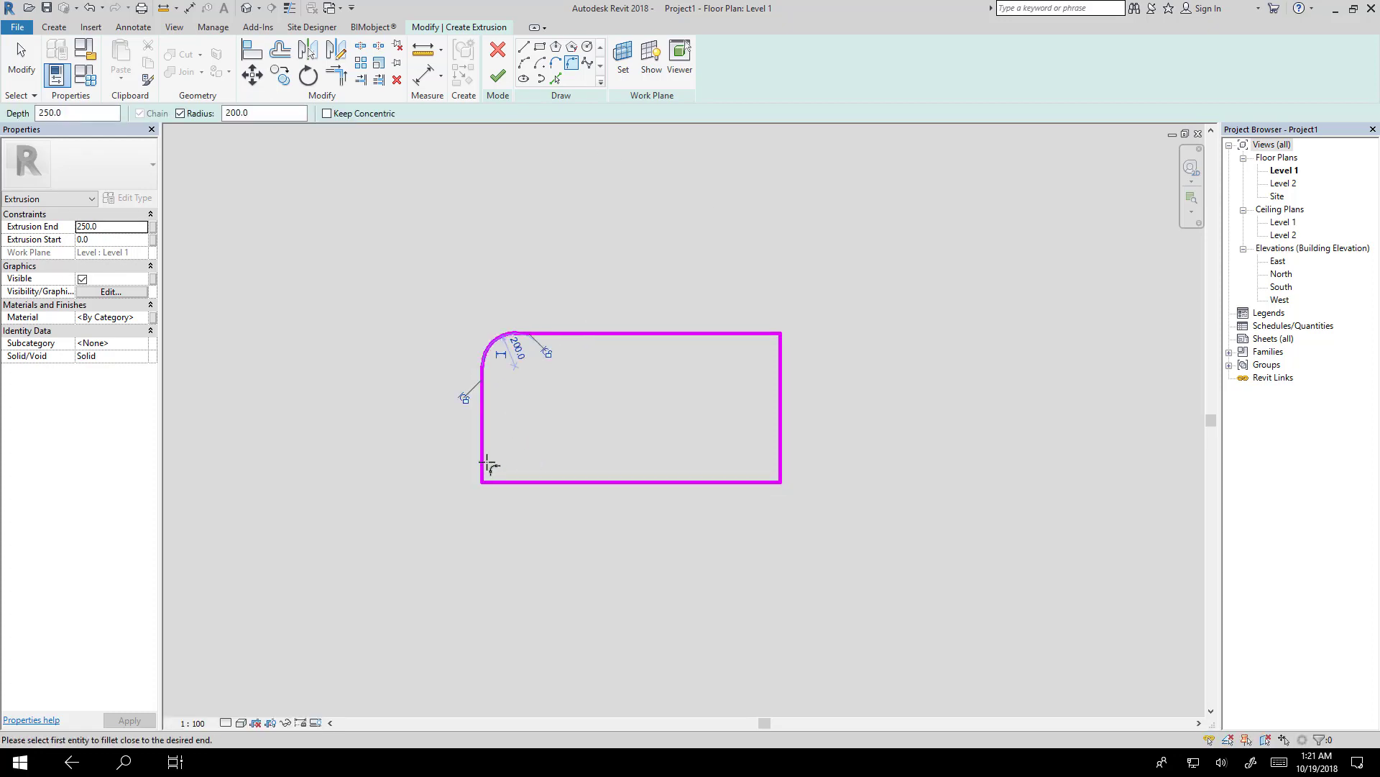
pyautogui.click(519, 483)
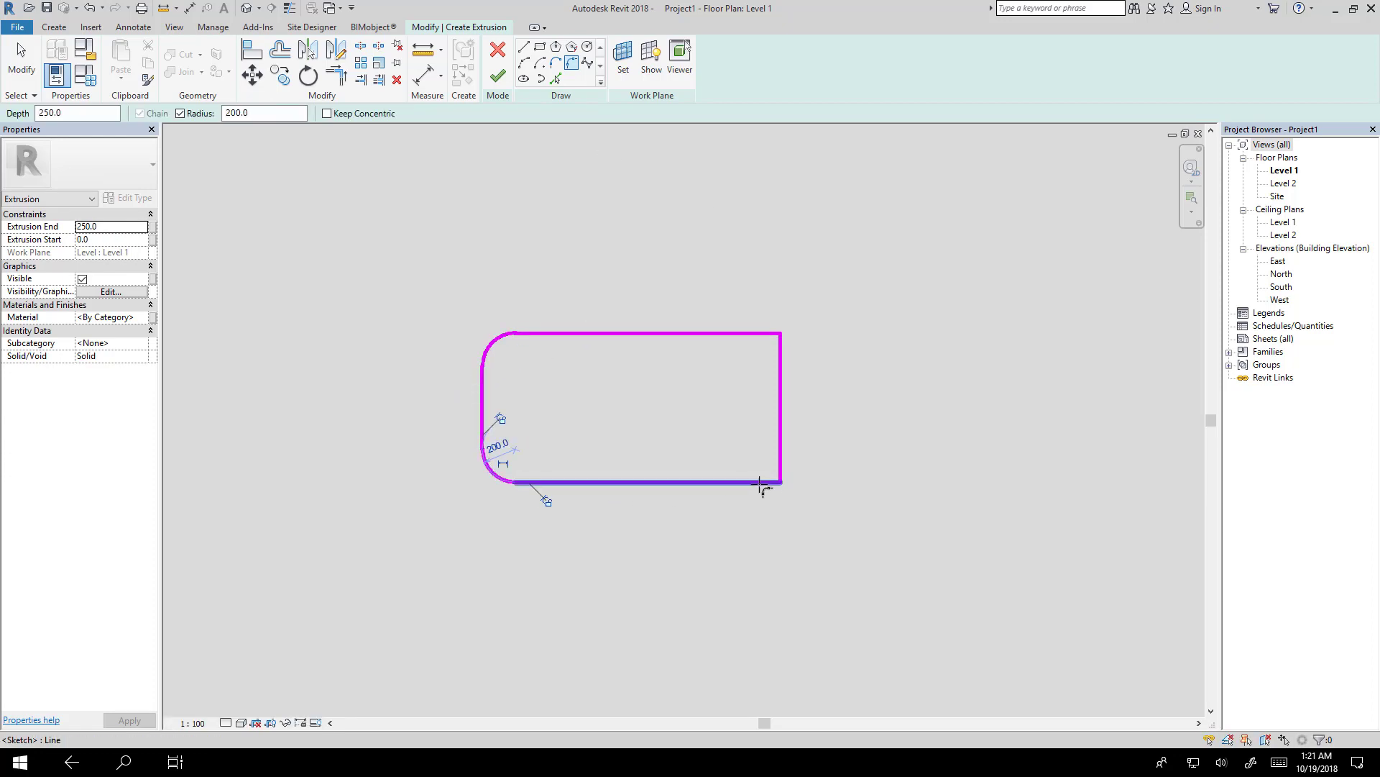
pyautogui.click(782, 438)
pyautogui.click(782, 351)
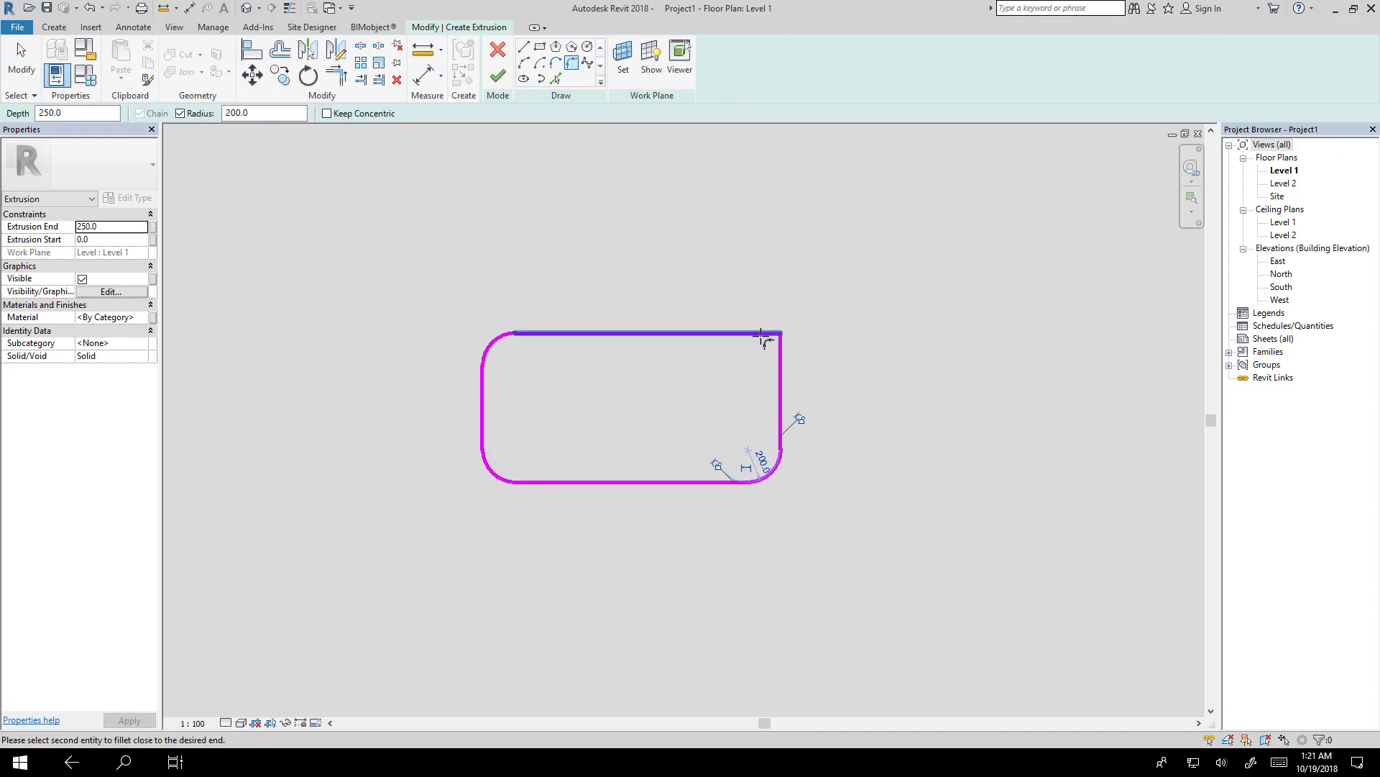
pyautogui.click(766, 334)
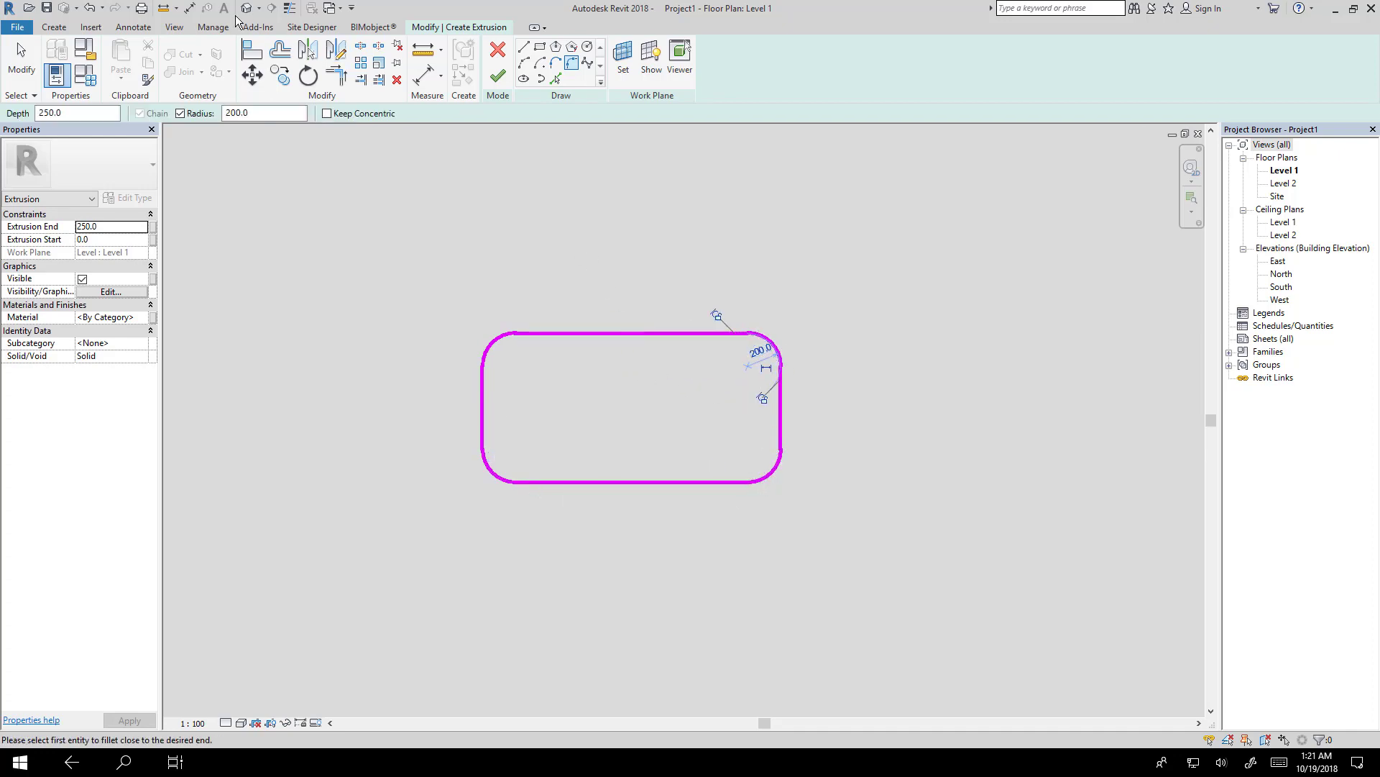
# Step: Switch the sketch display to thin lines and leave the Fillet Arc command
pyautogui.click(291, 10)
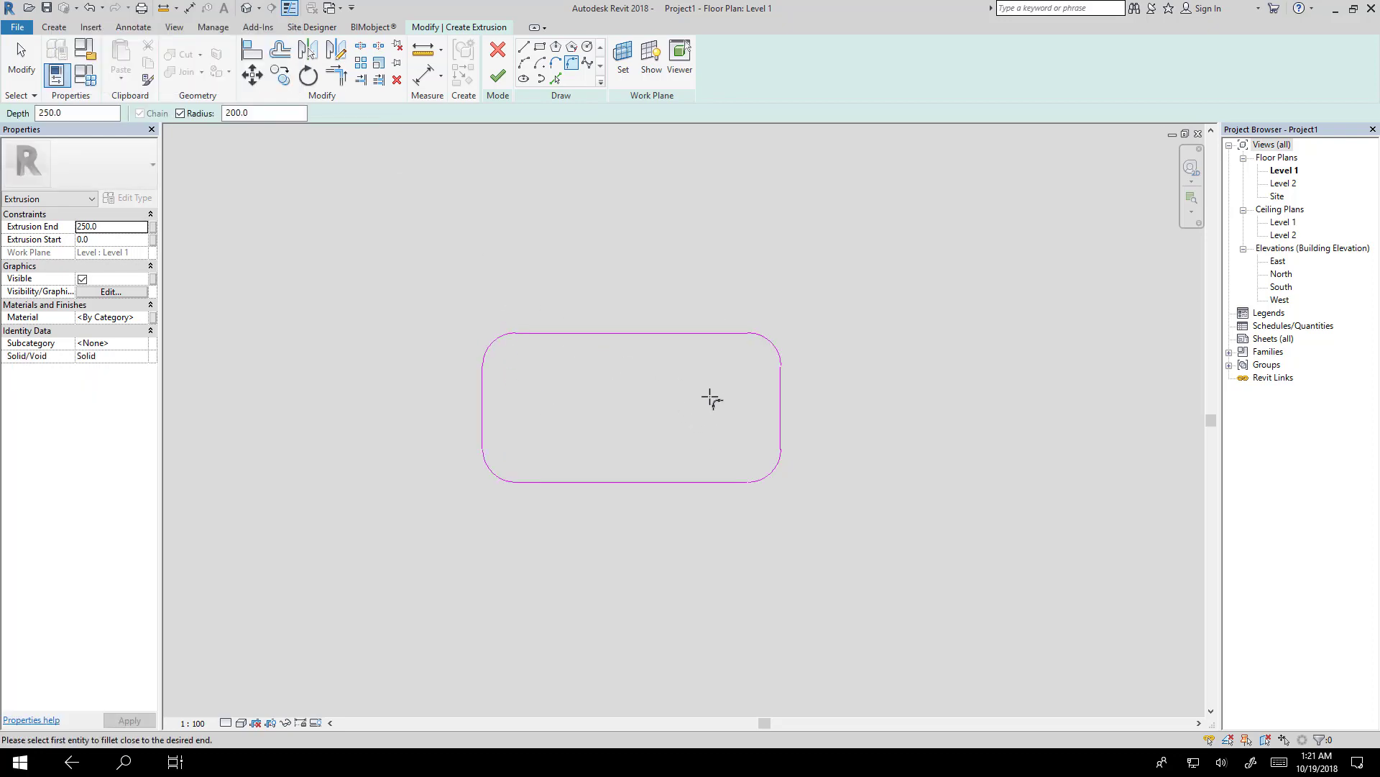
pyautogui.moveTo(710, 397); pyautogui.dragTo(699, 416, button='middle')
pyautogui.scroll(1, 673, 403)
pyautogui.moveTo(545, 420); pyautogui.dragTo(640, 429, button='middle')
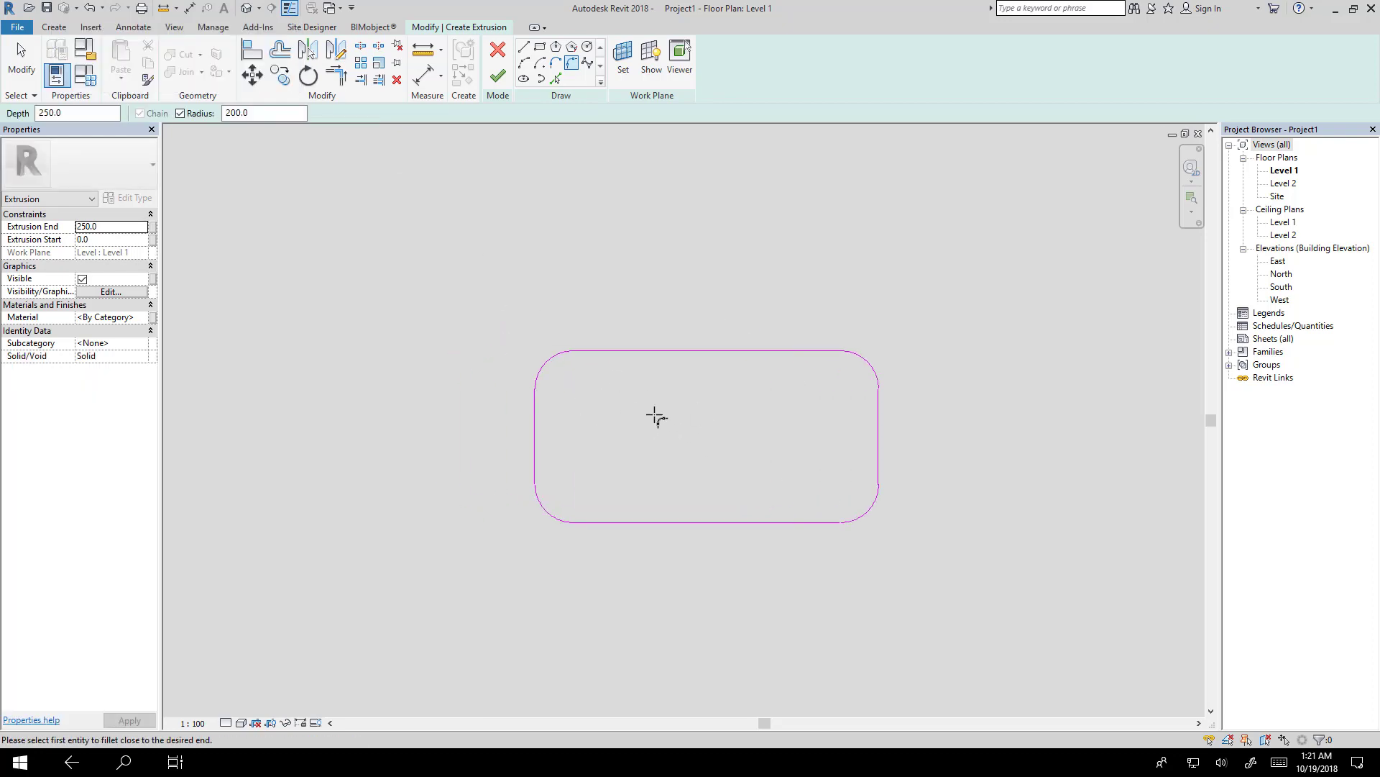
pyautogui.press('Escape')
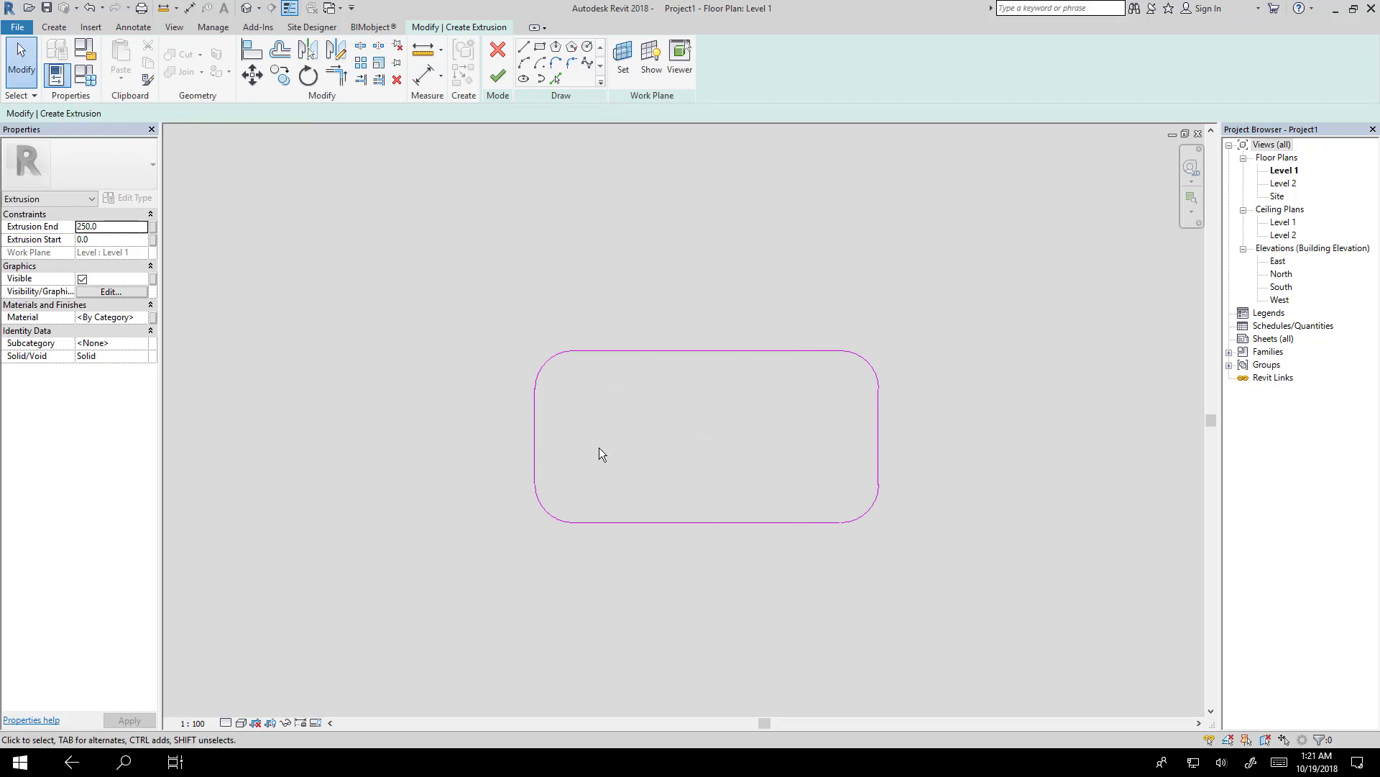
pyautogui.moveTo(723, 437); pyautogui.dragTo(695, 418)
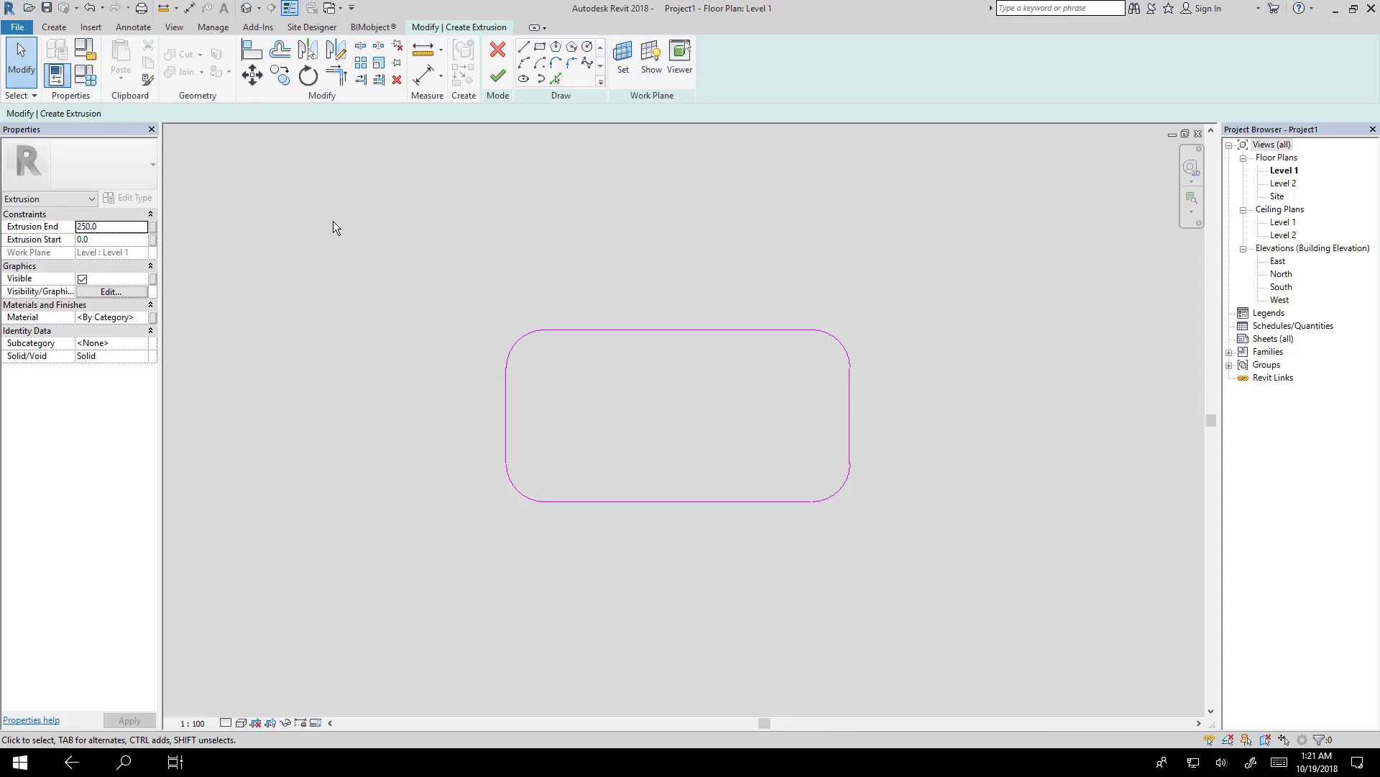
# Step: Set the tabletop extrusion's end to 800 mm and its start to 775 mm
pyautogui.click(127, 227)
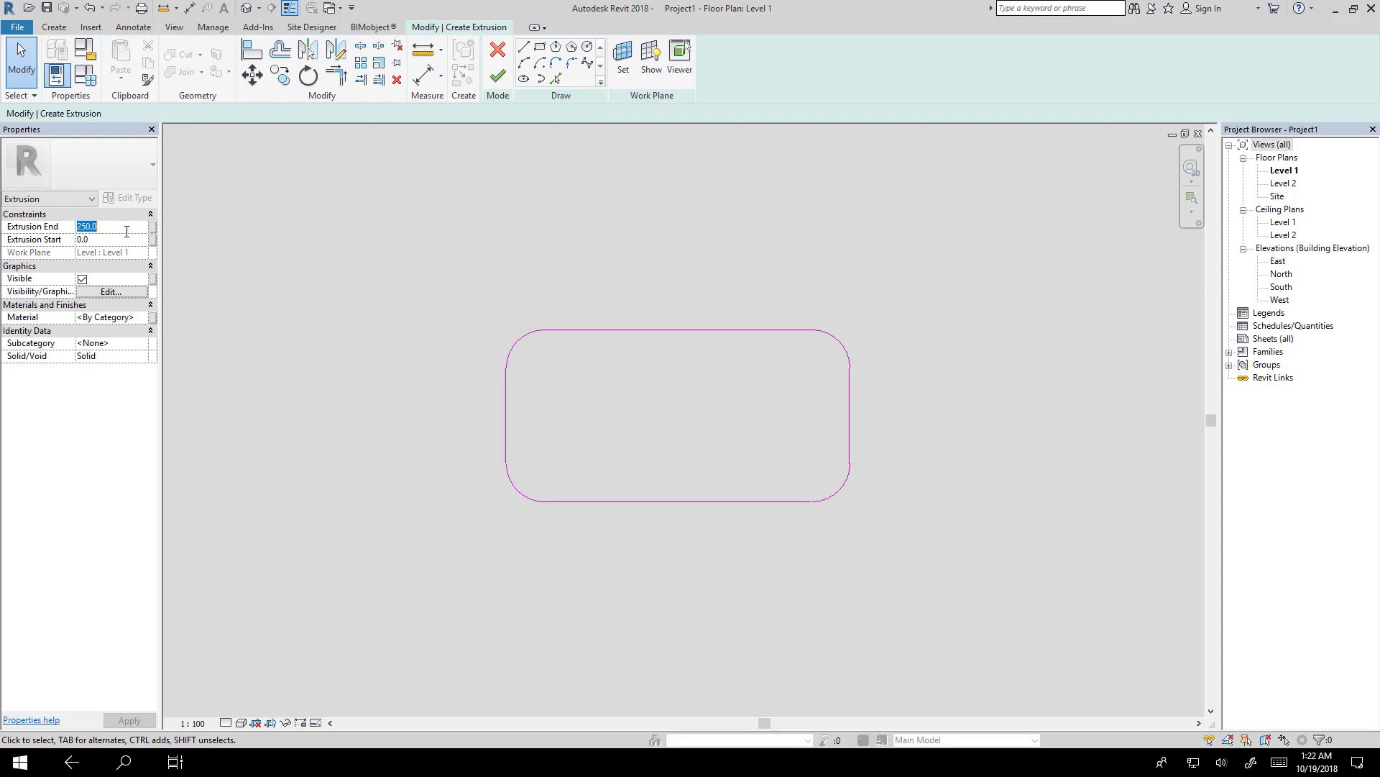
pyautogui.write('800')
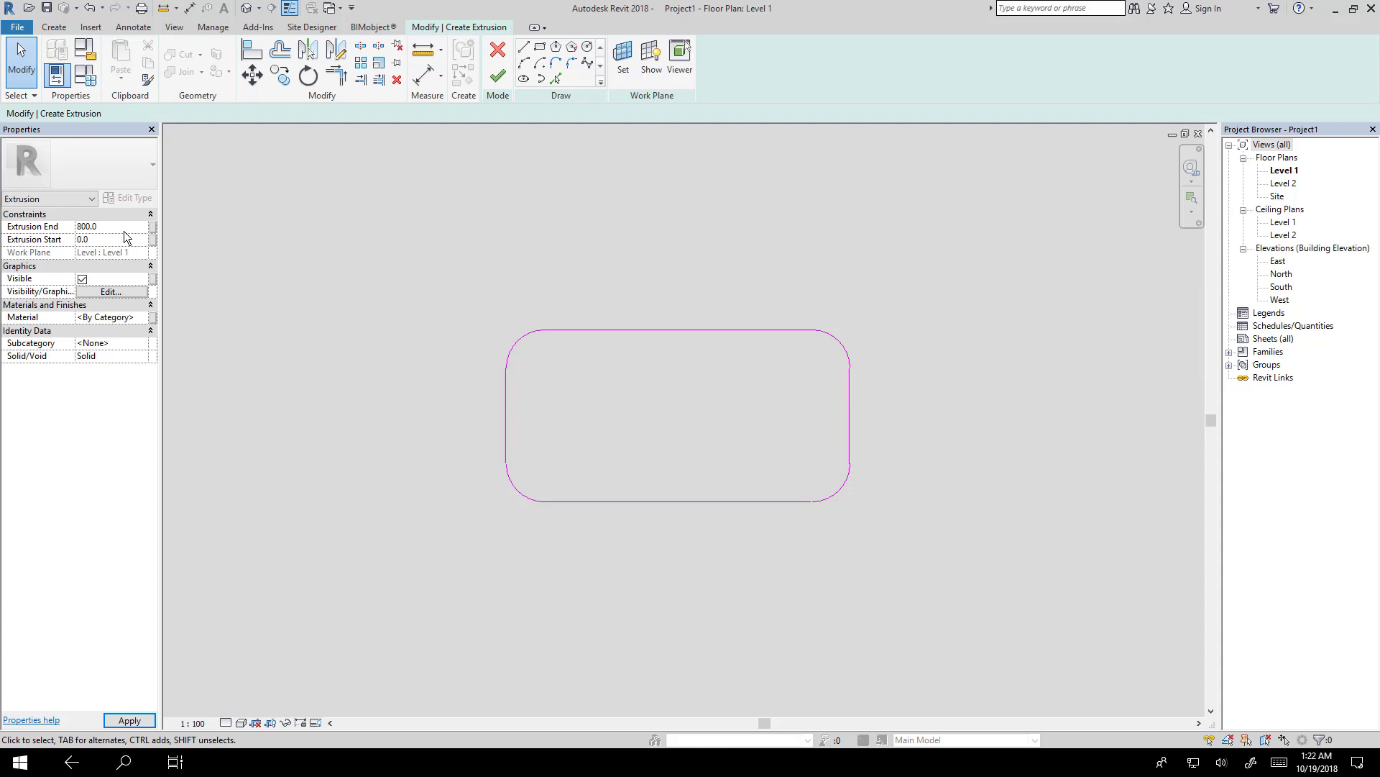
pyautogui.click(109, 240)
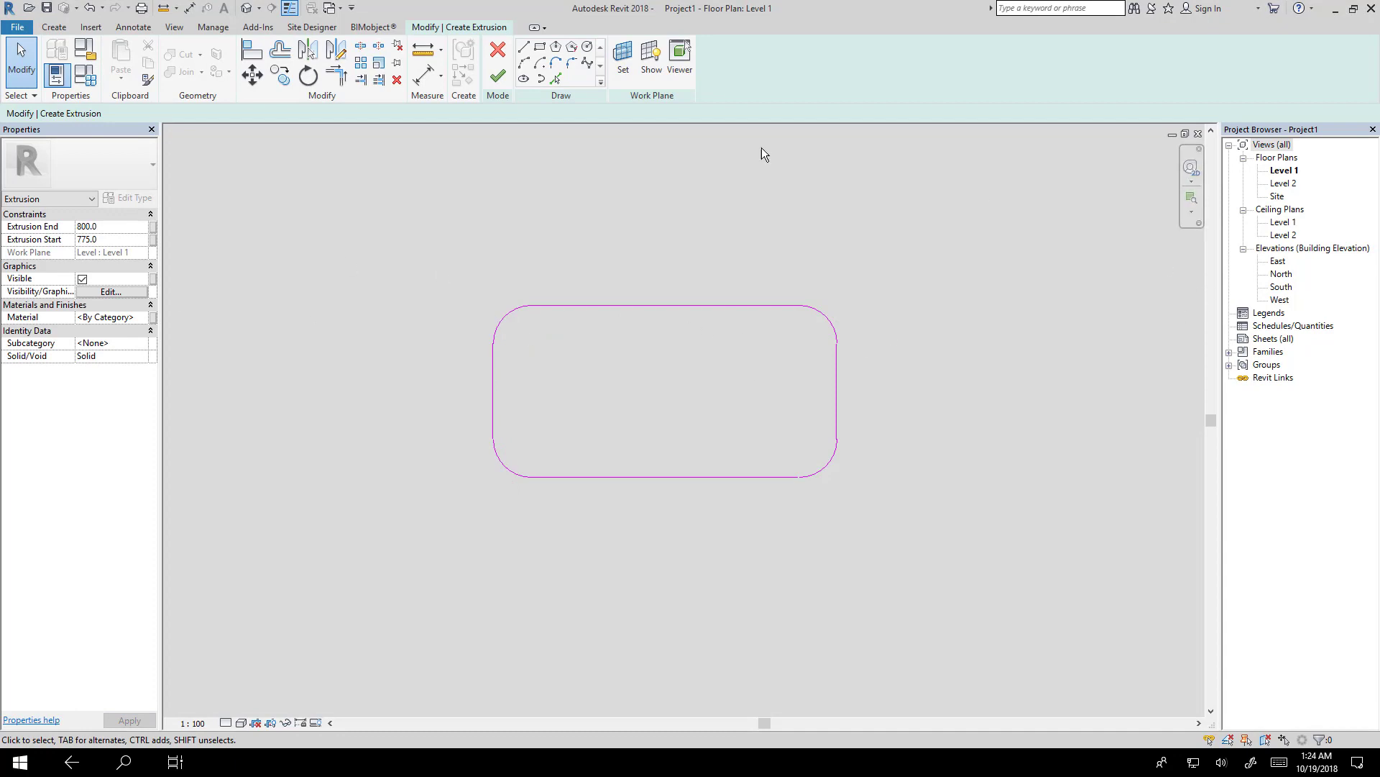
# Step: Show the default 3D view, finish the tabletop extrusion and select the resulting solid
pyautogui.click(248, 9)
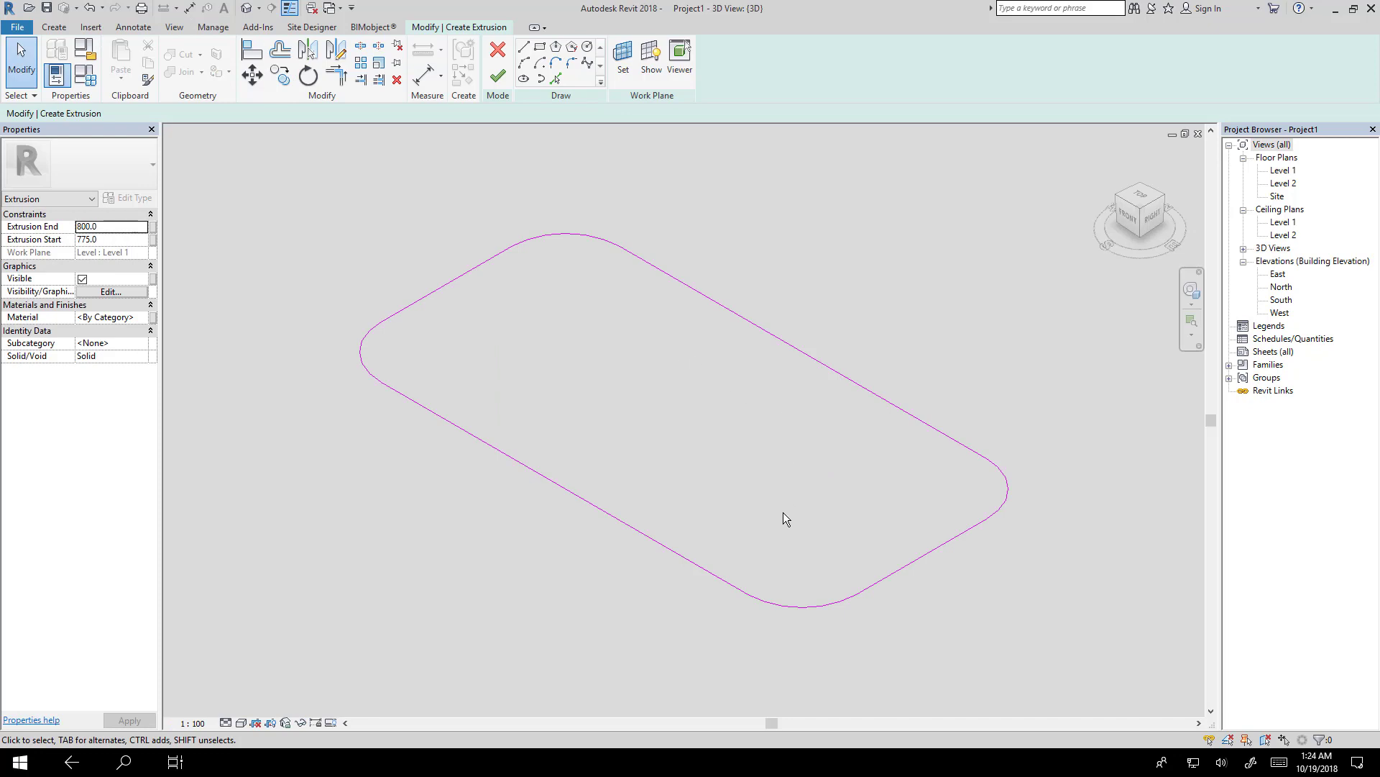
pyautogui.moveTo(782, 512)
pyautogui.keyDown('shift'); pyautogui.mouseDown(button='middle')
pyautogui.moveTo(831, 421)
pyautogui.moveTo(786, 483)
pyautogui.mouseUp(button='middle'); pyautogui.keyUp('shift')
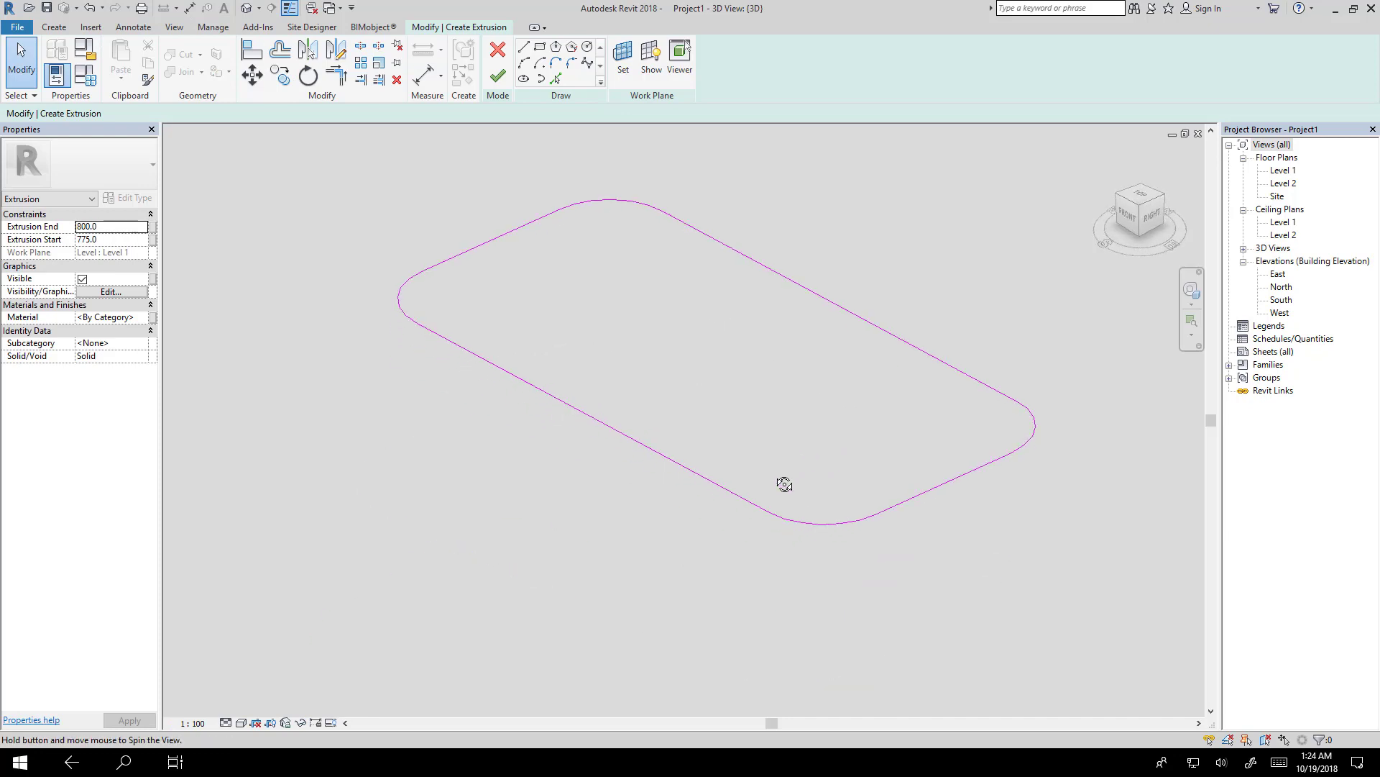
pyautogui.click(498, 75)
pyautogui.moveTo(748, 291); pyautogui.dragTo(787, 462, button='middle')
pyautogui.click(631, 494)
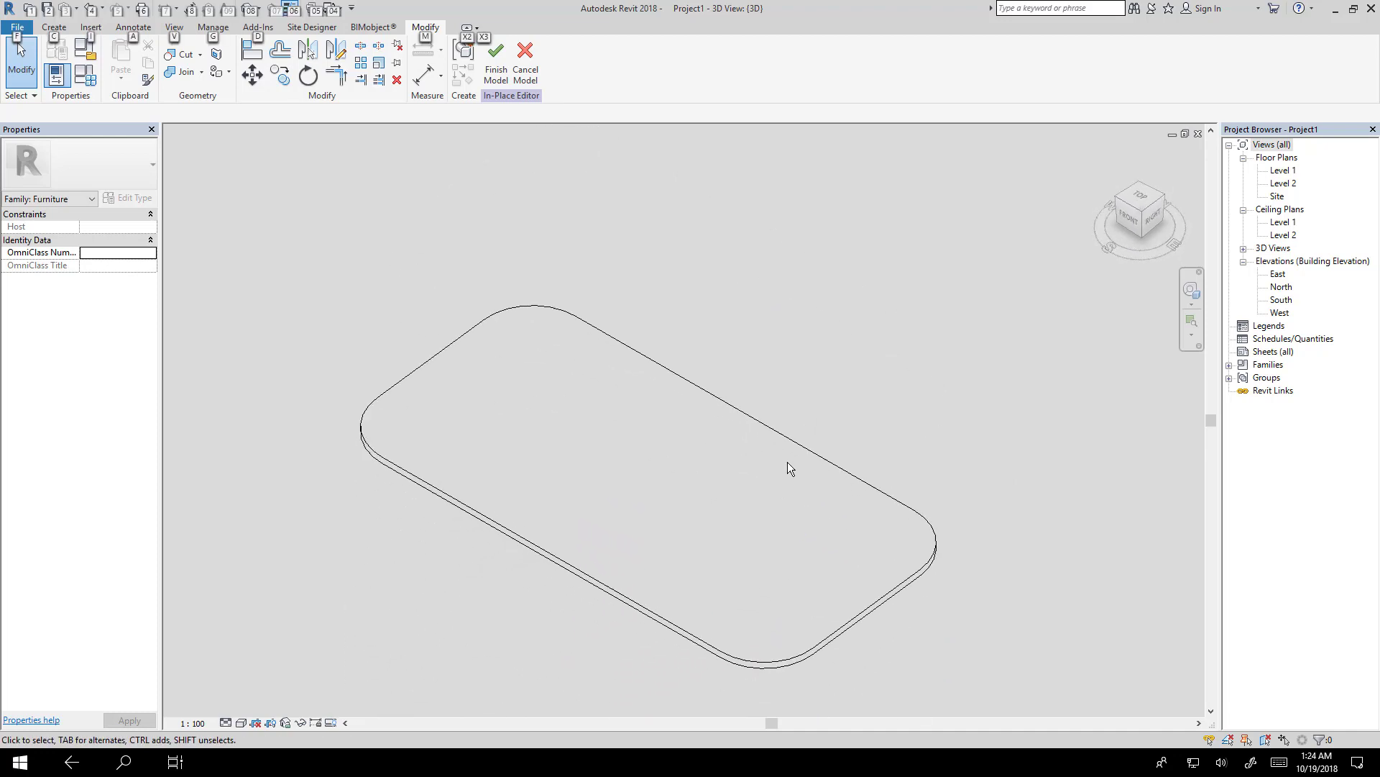
pyautogui.click(801, 449)
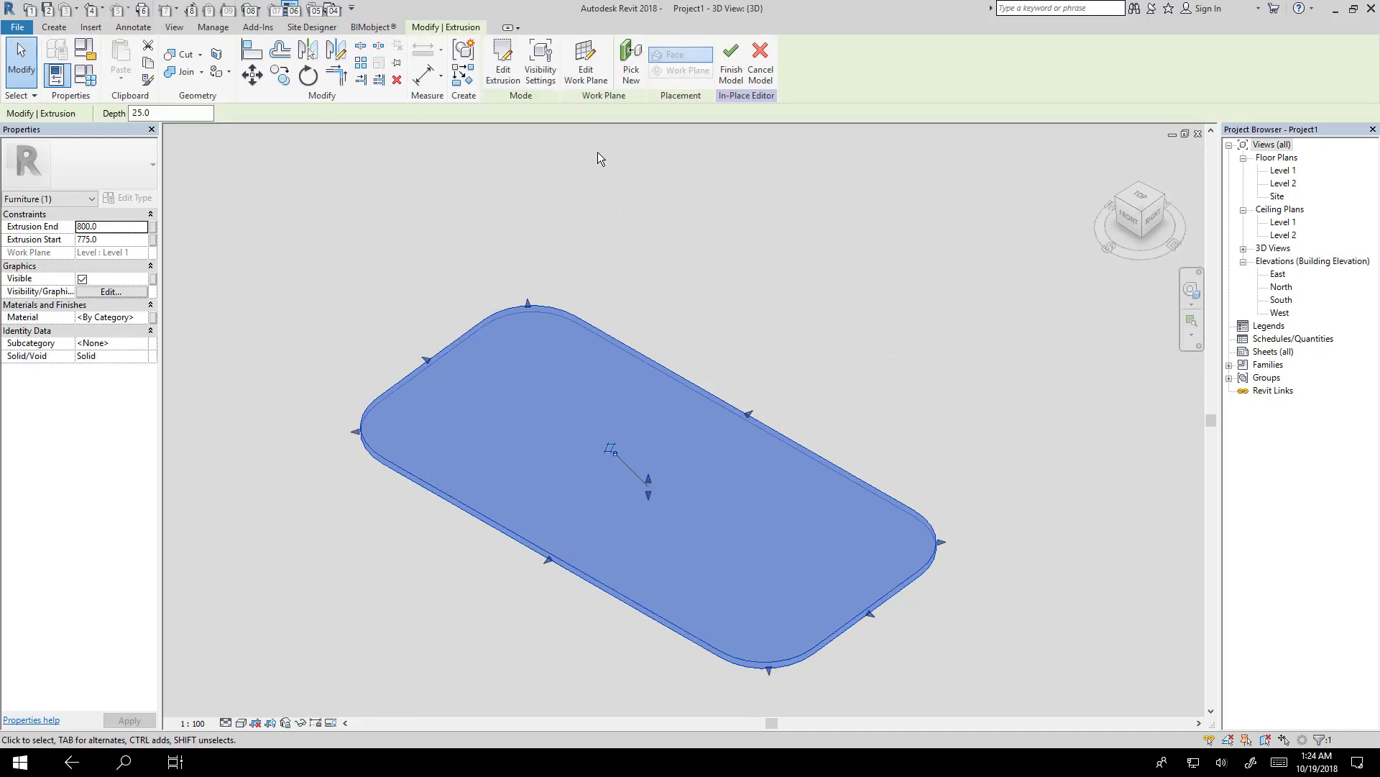
# Step: In the Level 1 plan, start a solid blend and sketch a 25 mm radius base circle at the centre of the tabletop's upper-left corner arc
pyautogui.hotkey('ctrl', 'Tab')
pyautogui.click(722, 254)
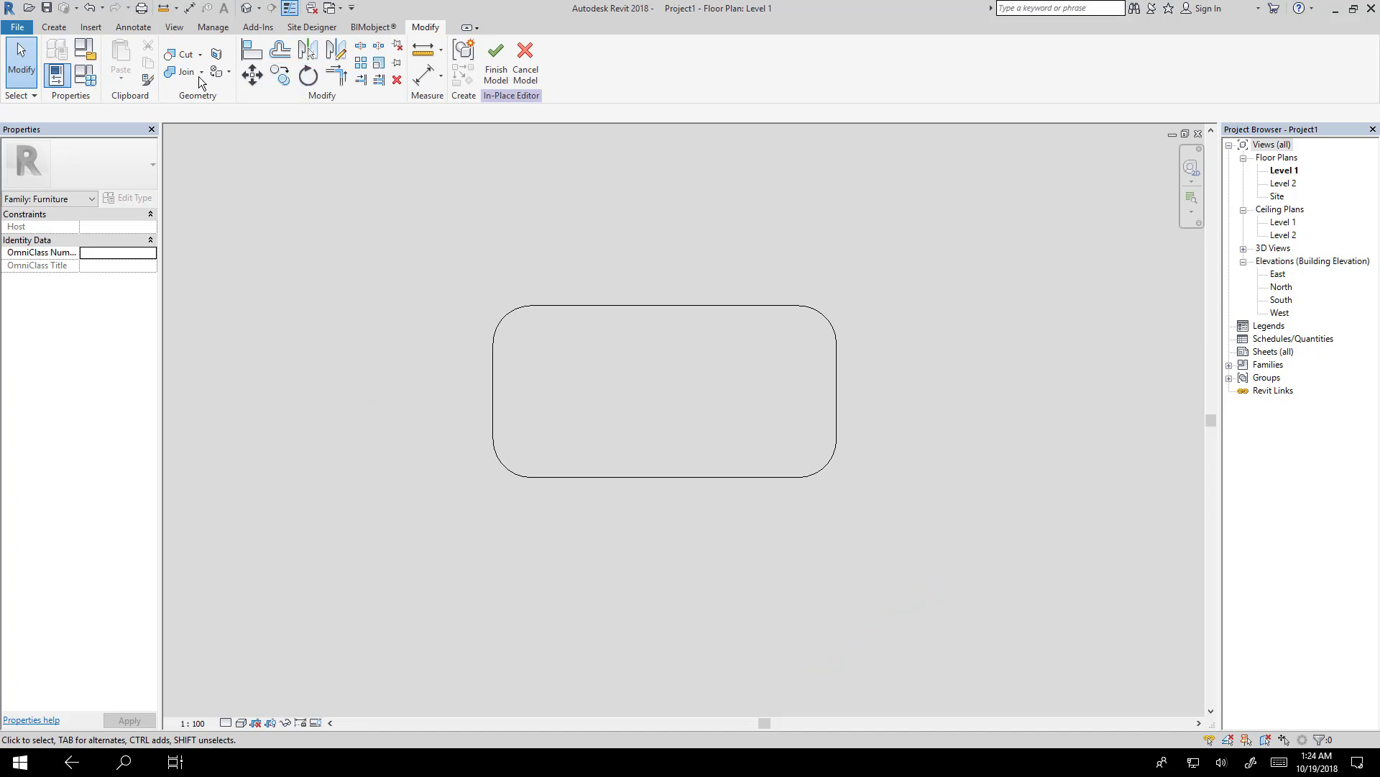
pyautogui.click(54, 29)
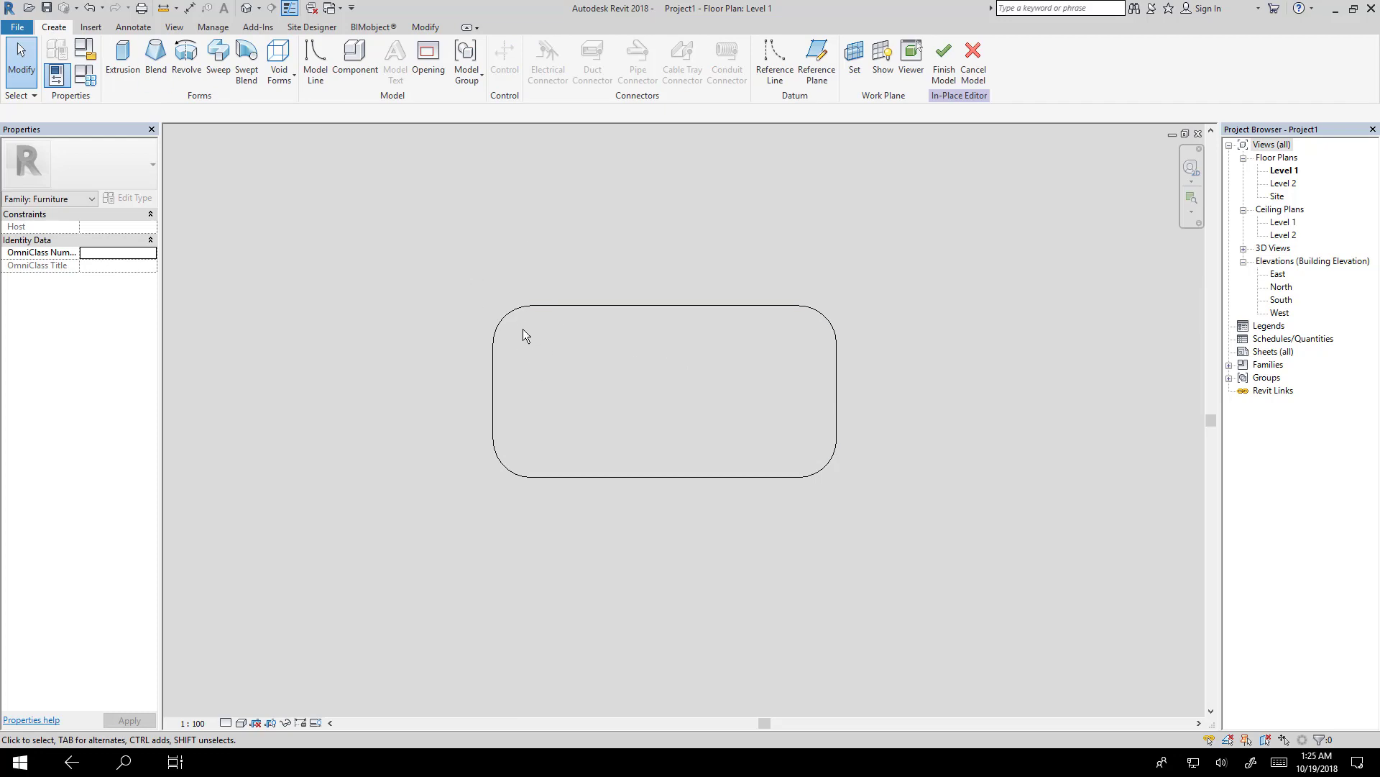
pyautogui.click(158, 58)
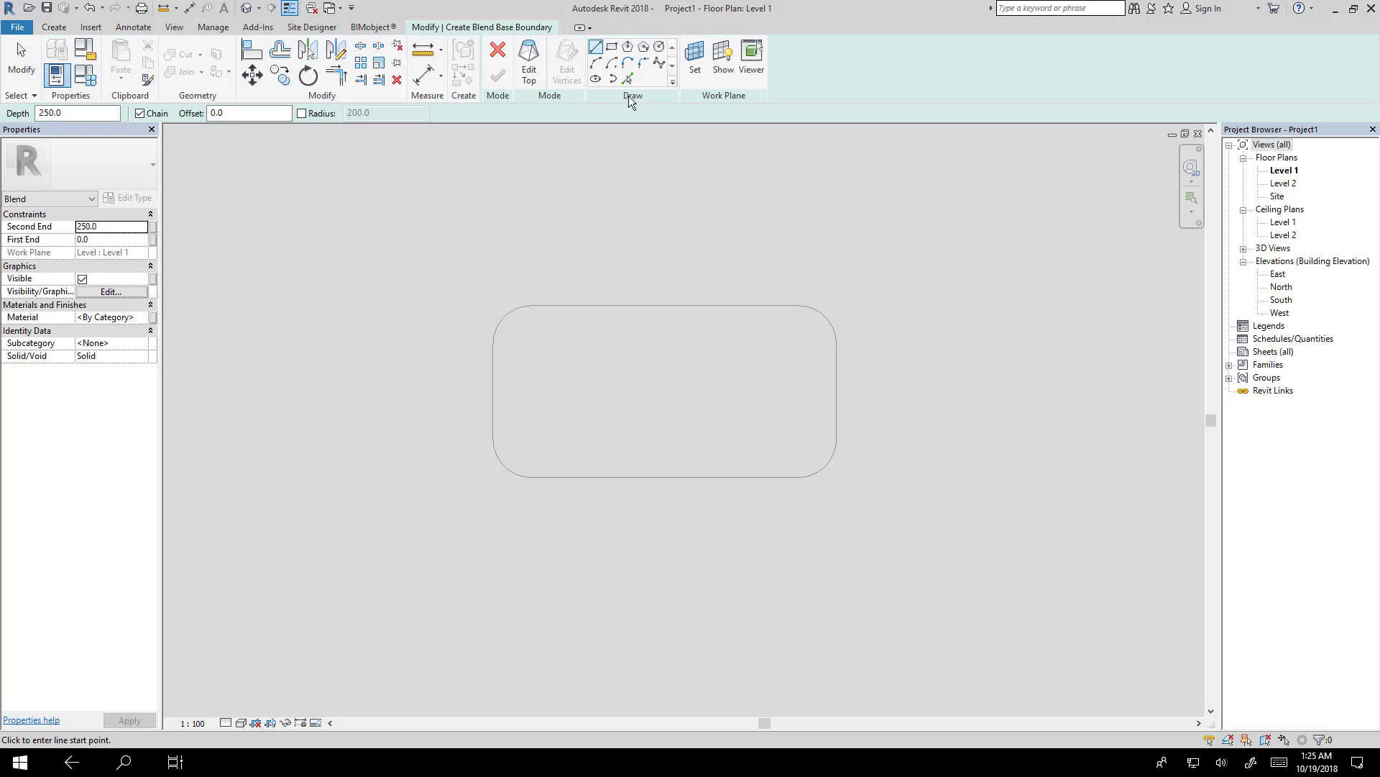
pyautogui.click(660, 57)
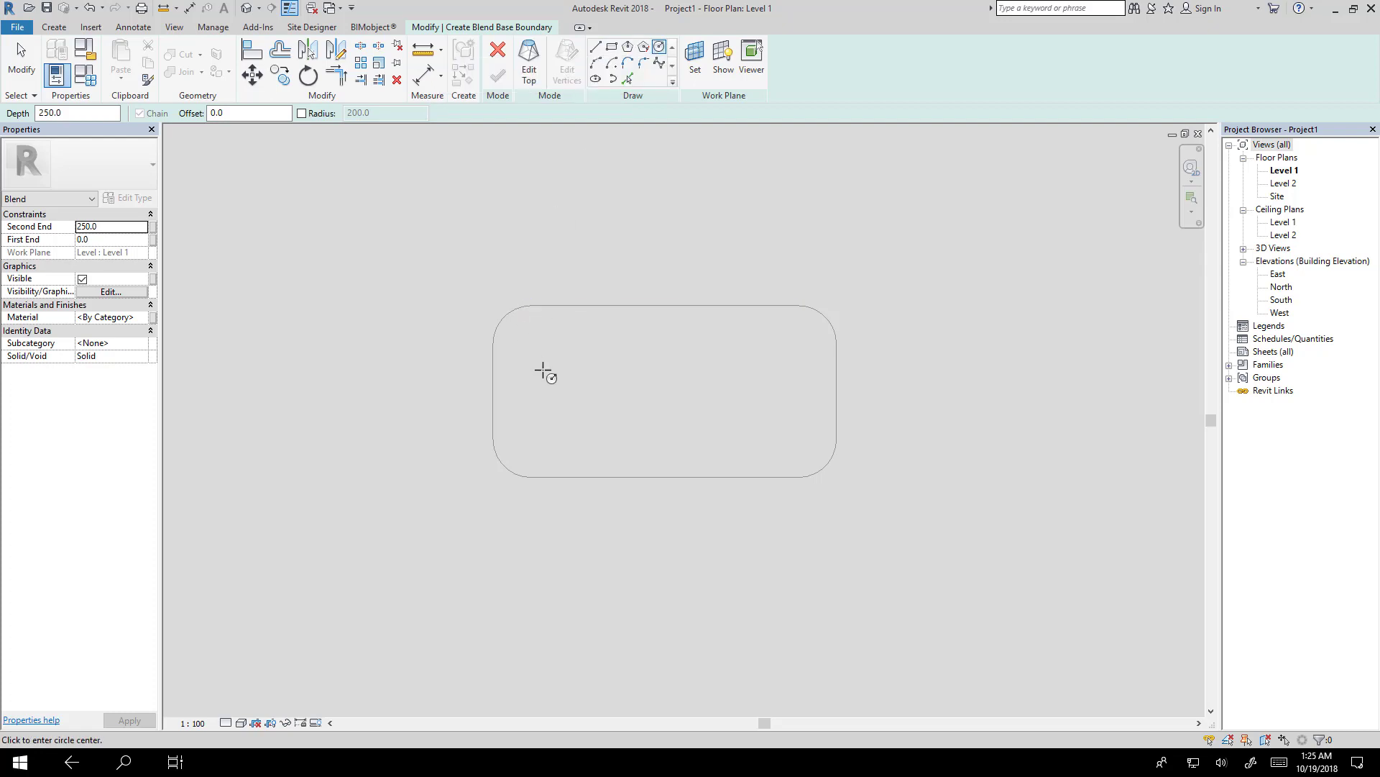
pyautogui.scroll(2, 543, 338)
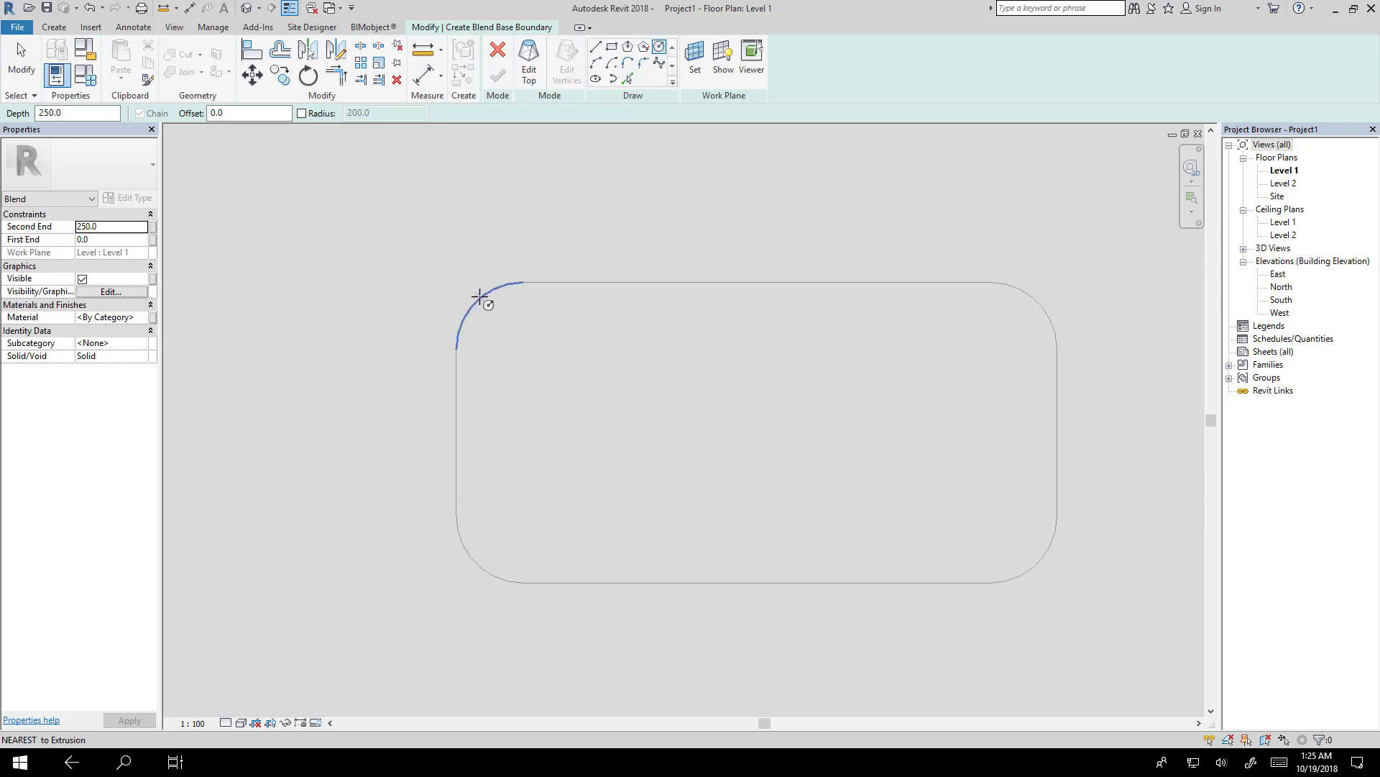
pyautogui.scroll(2, 485, 299)
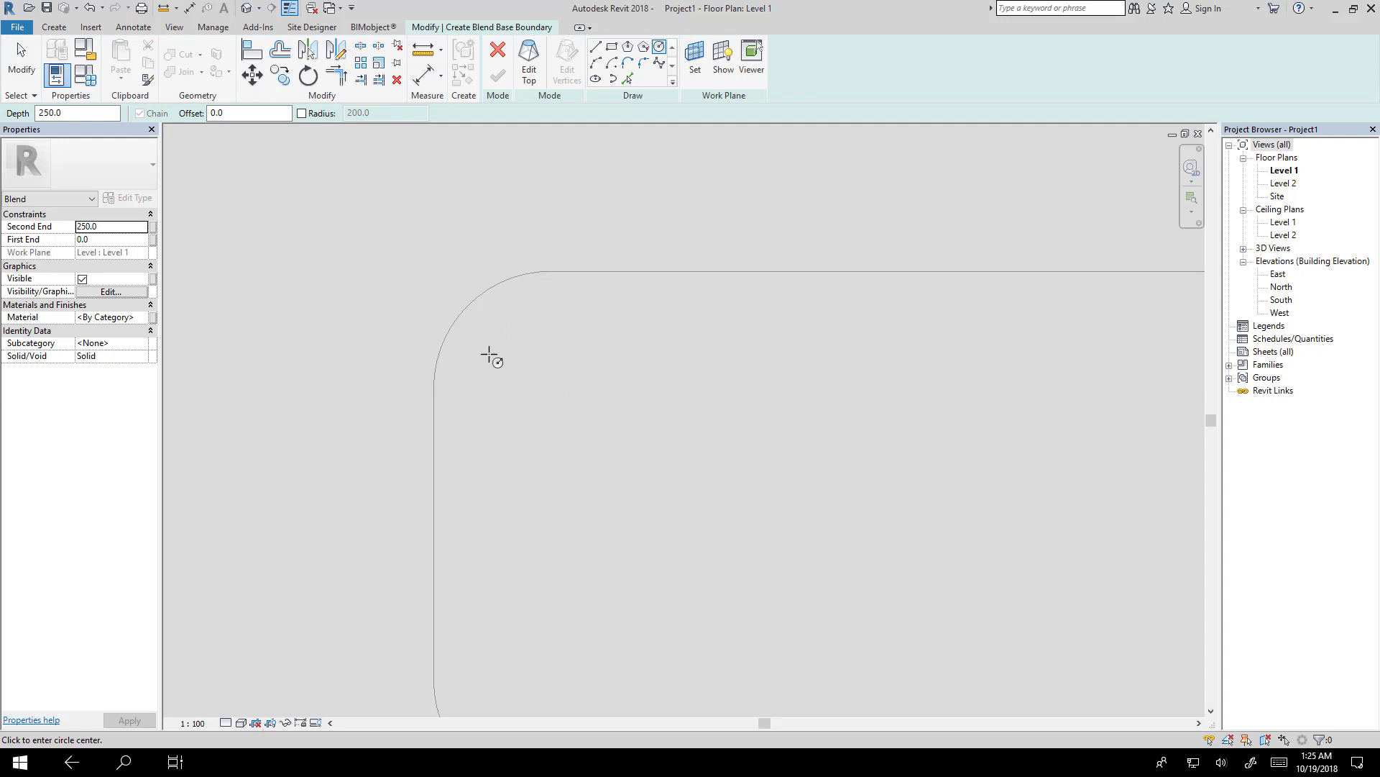
pyautogui.click(480, 300)
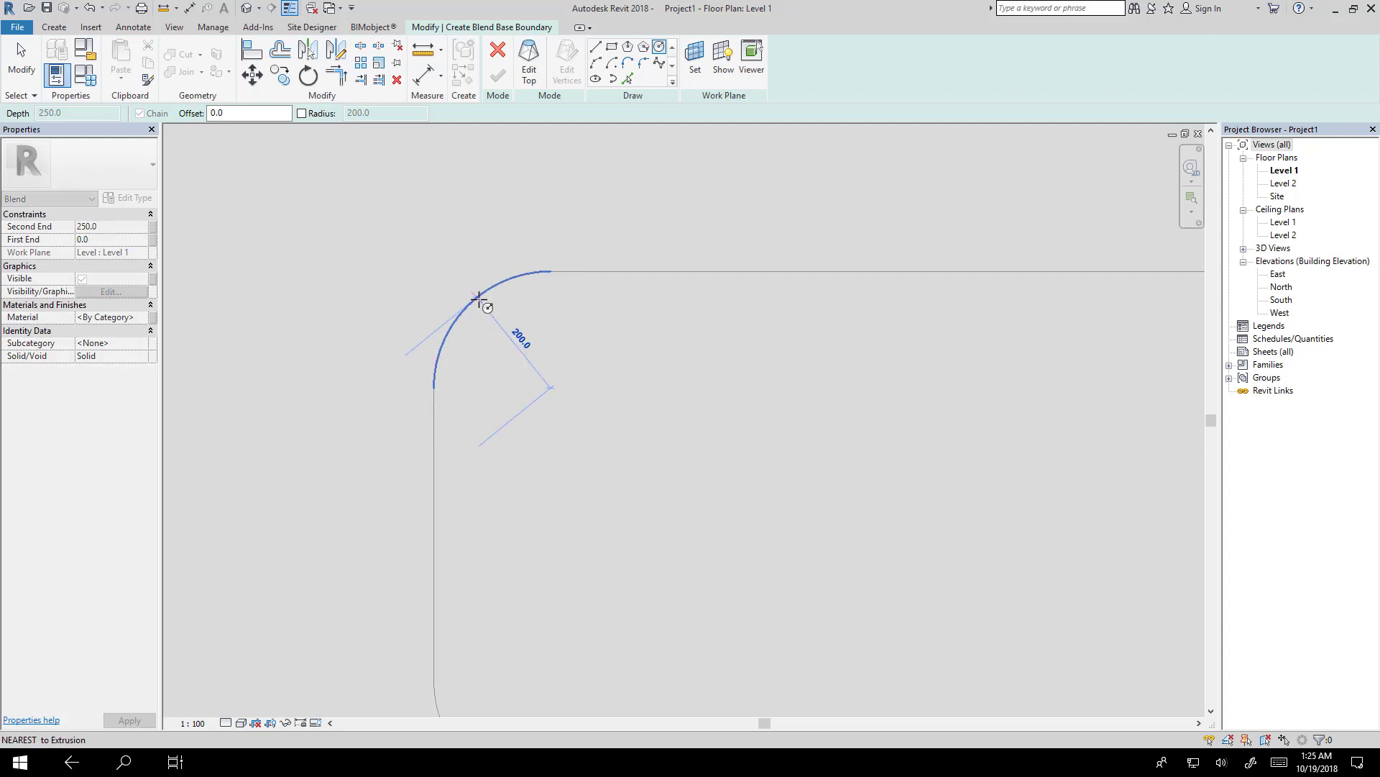
pyautogui.scroll(2, 563, 381)
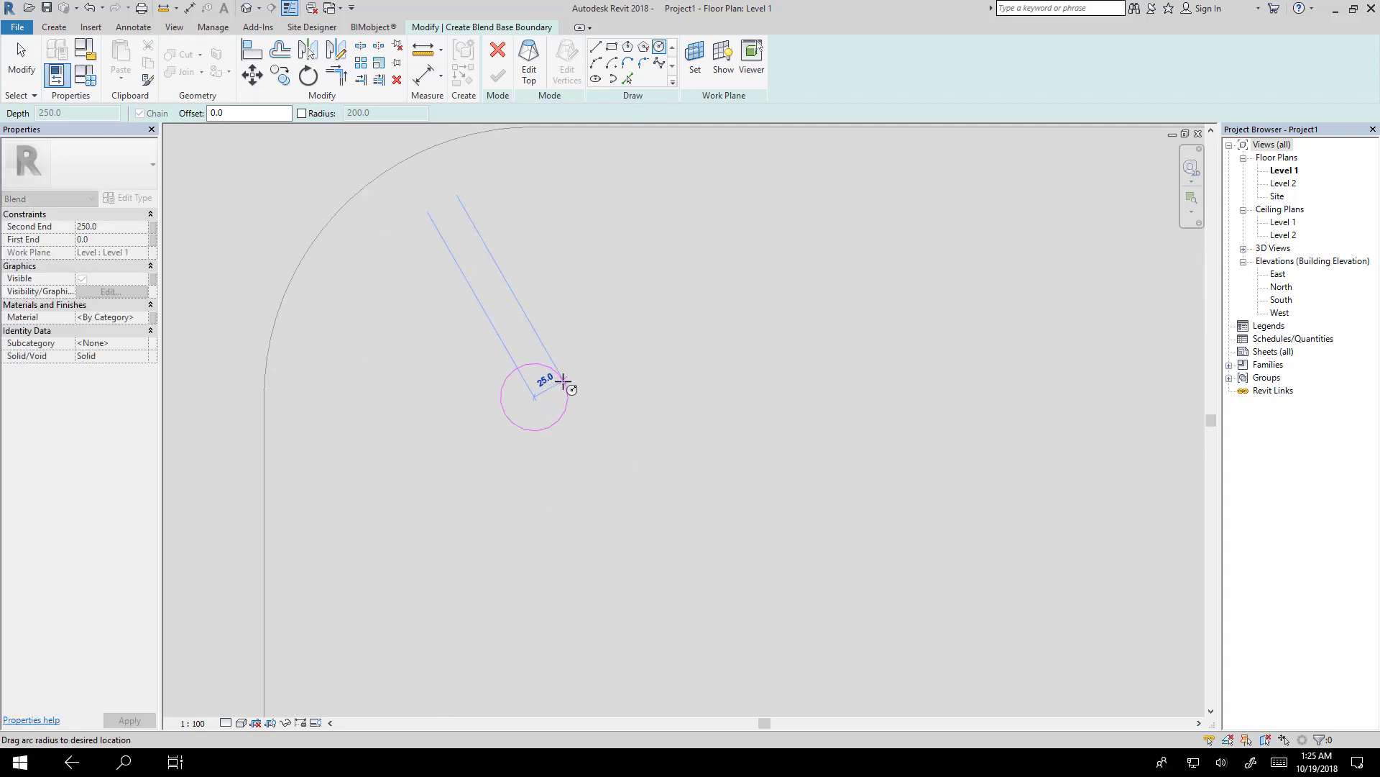
pyautogui.click(563, 381)
pyautogui.scroll(1, 563, 381)
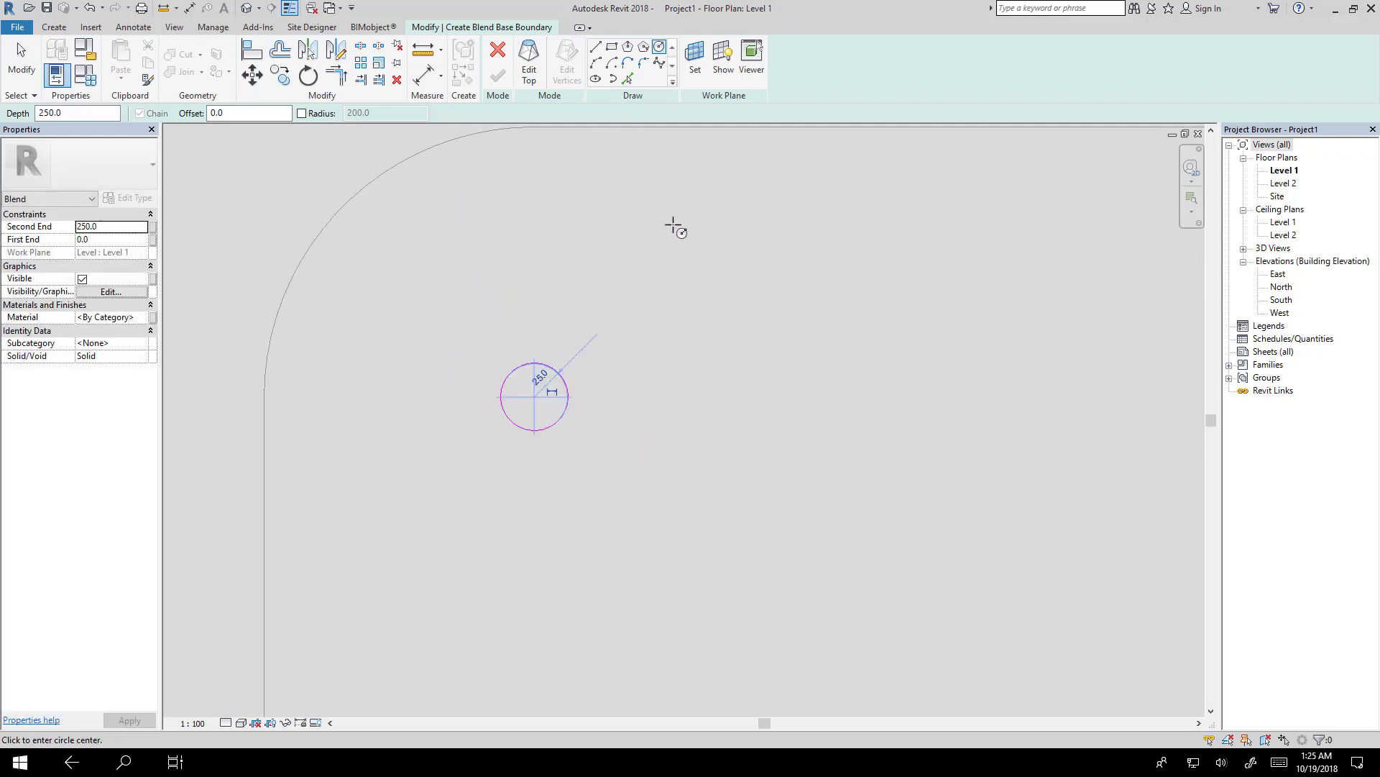
# Step: Sketch the blend's top boundary as a 50 mm radius circle concentric with the base circle
pyautogui.click(534, 50)
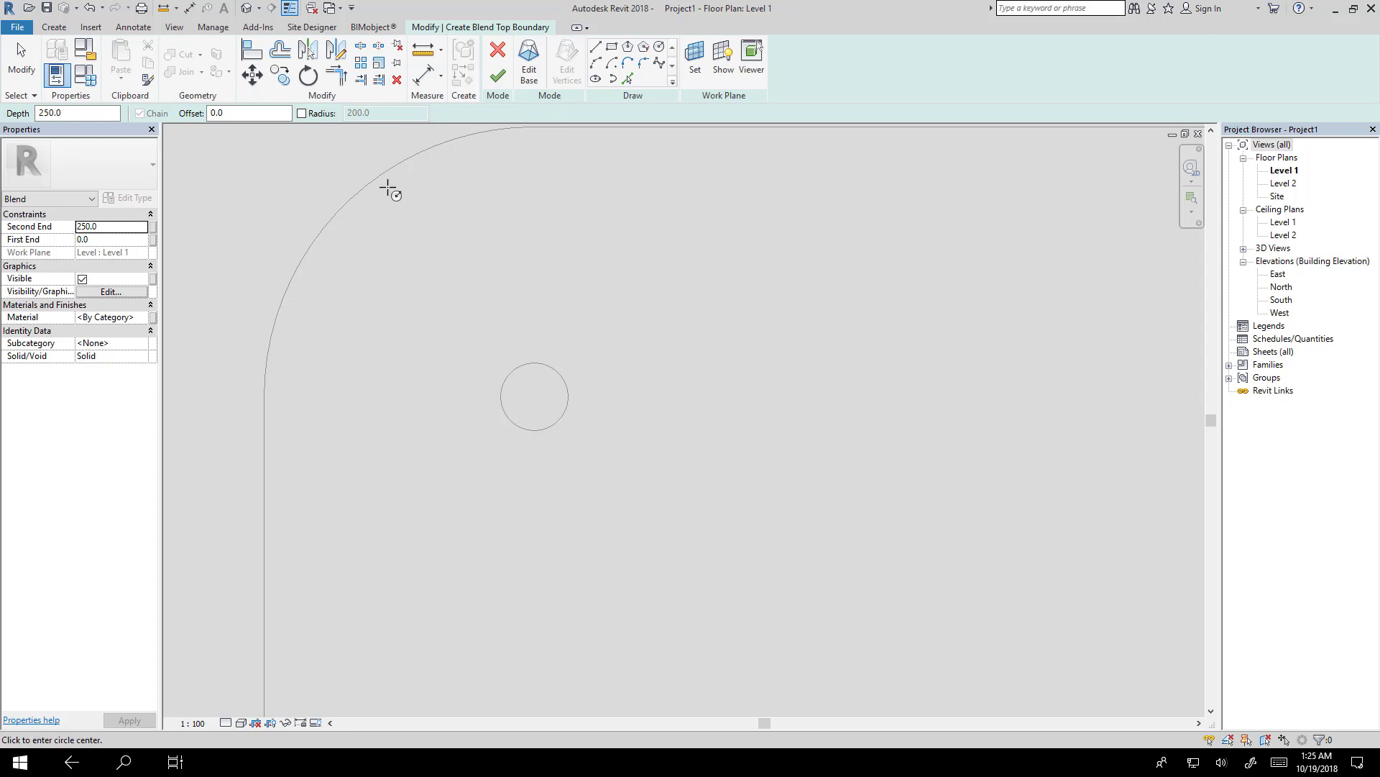
pyautogui.click(534, 397)
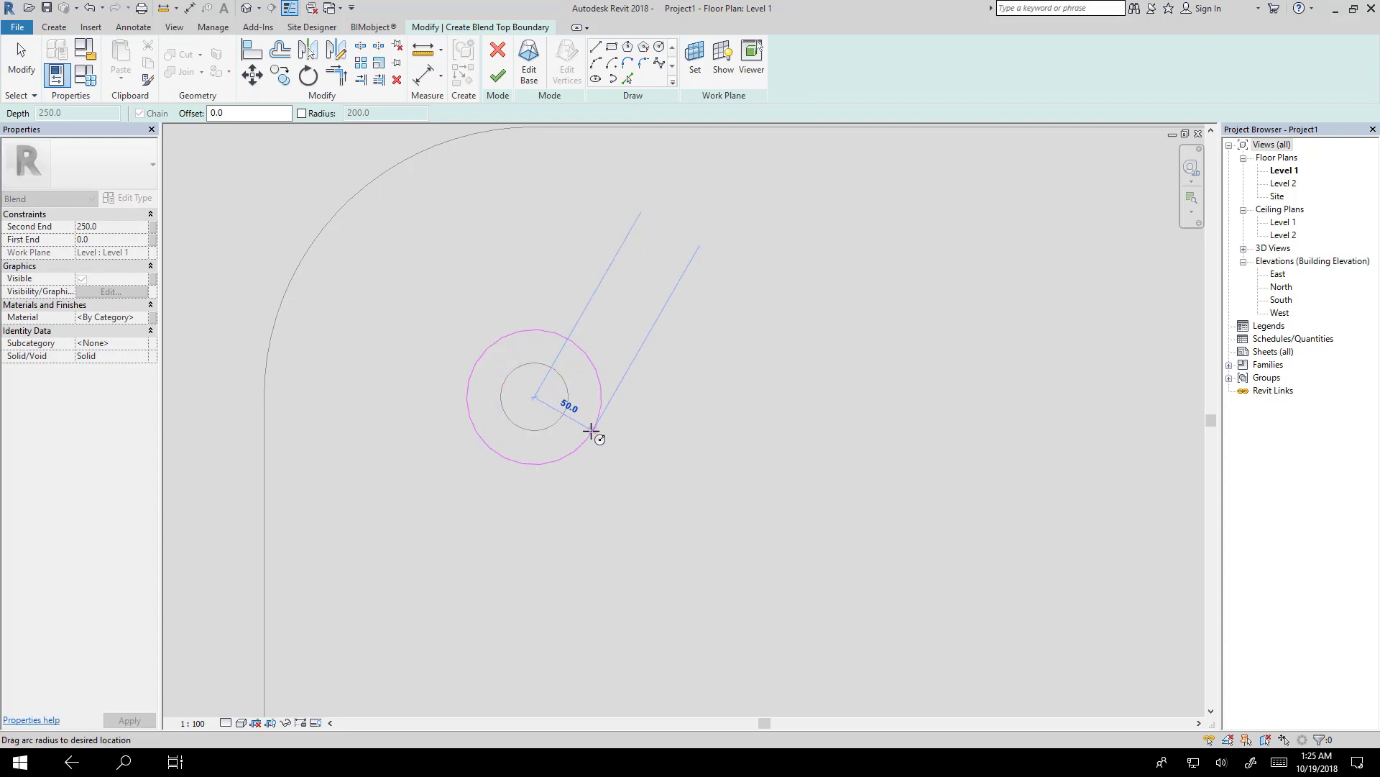
pyautogui.click(591, 430)
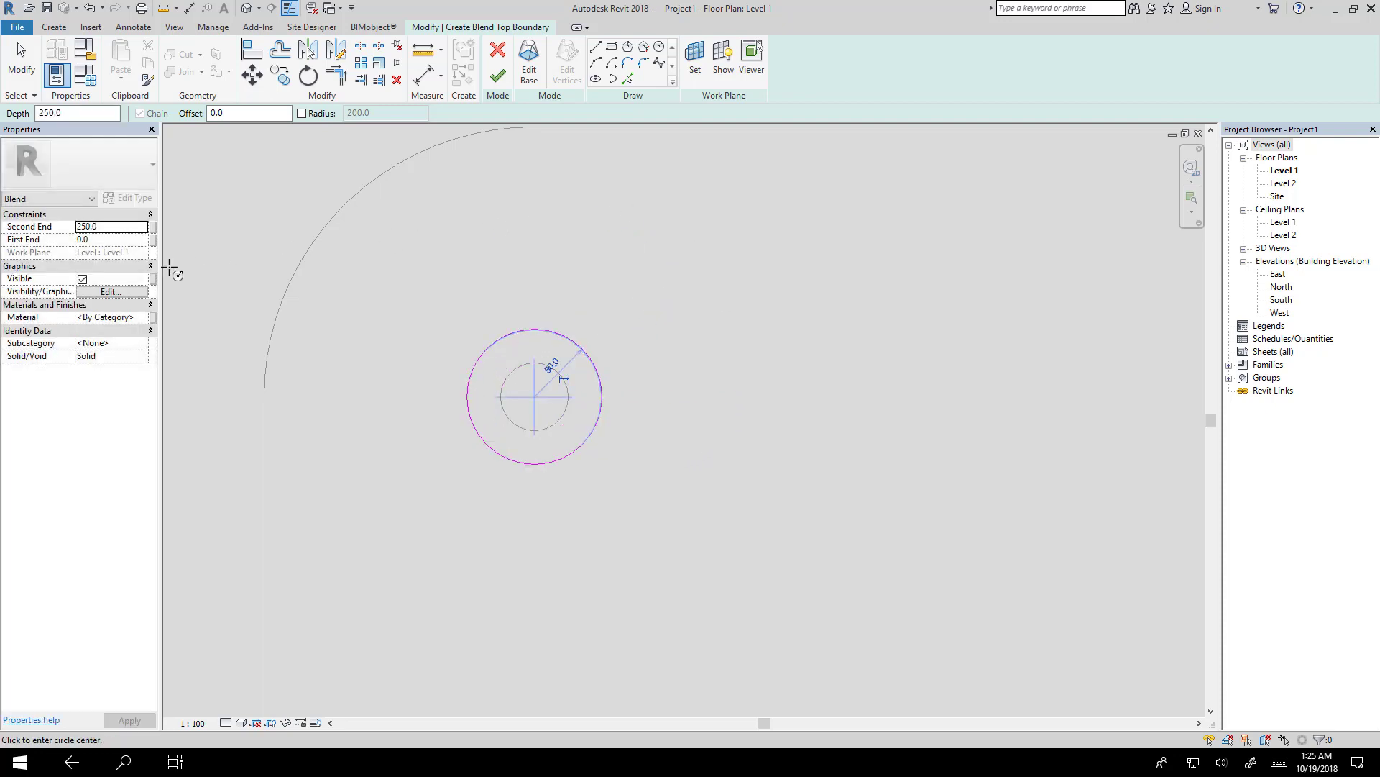
# Step: Set the blend's second end to 775 mm, finish the desk leg and switch back to the 3D view
pyautogui.click(113, 226)
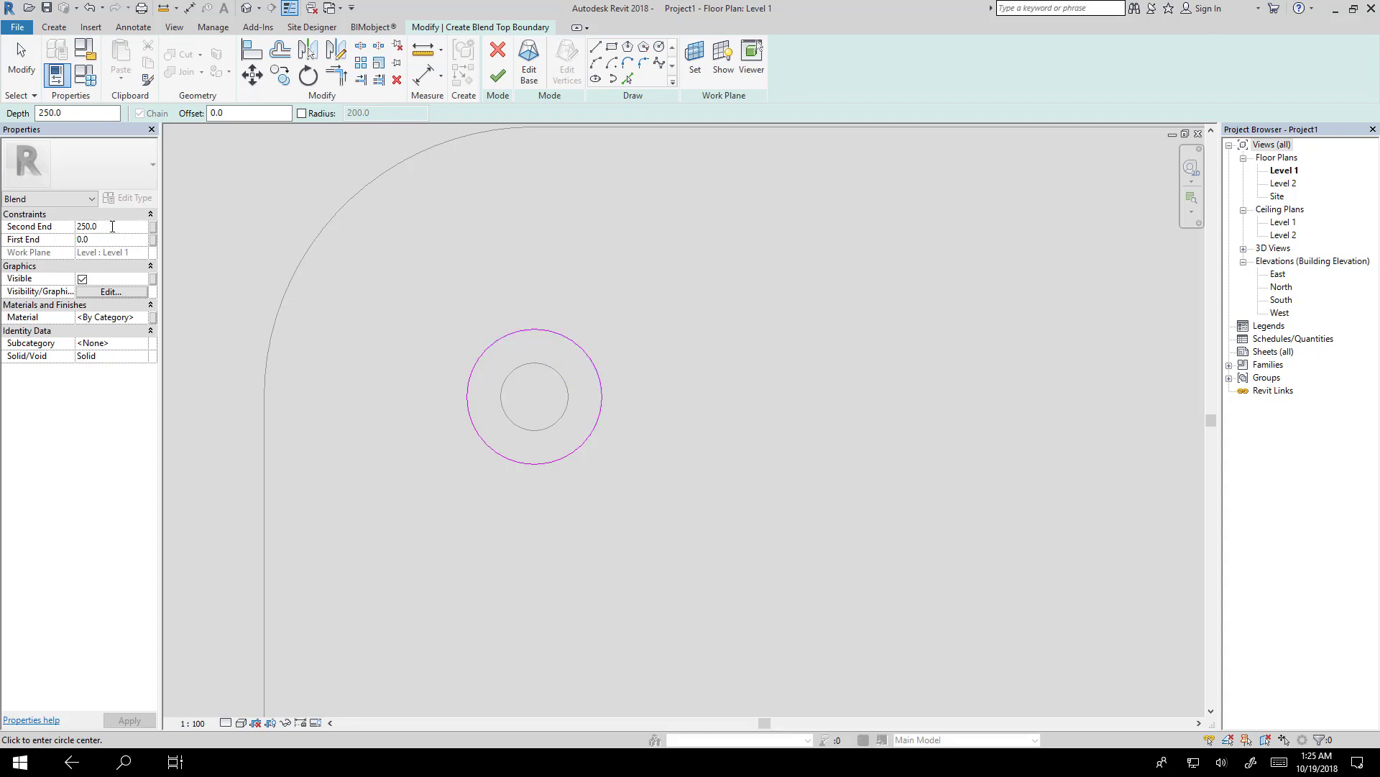
pyautogui.doubleClick(112, 226)
pyautogui.write('775')
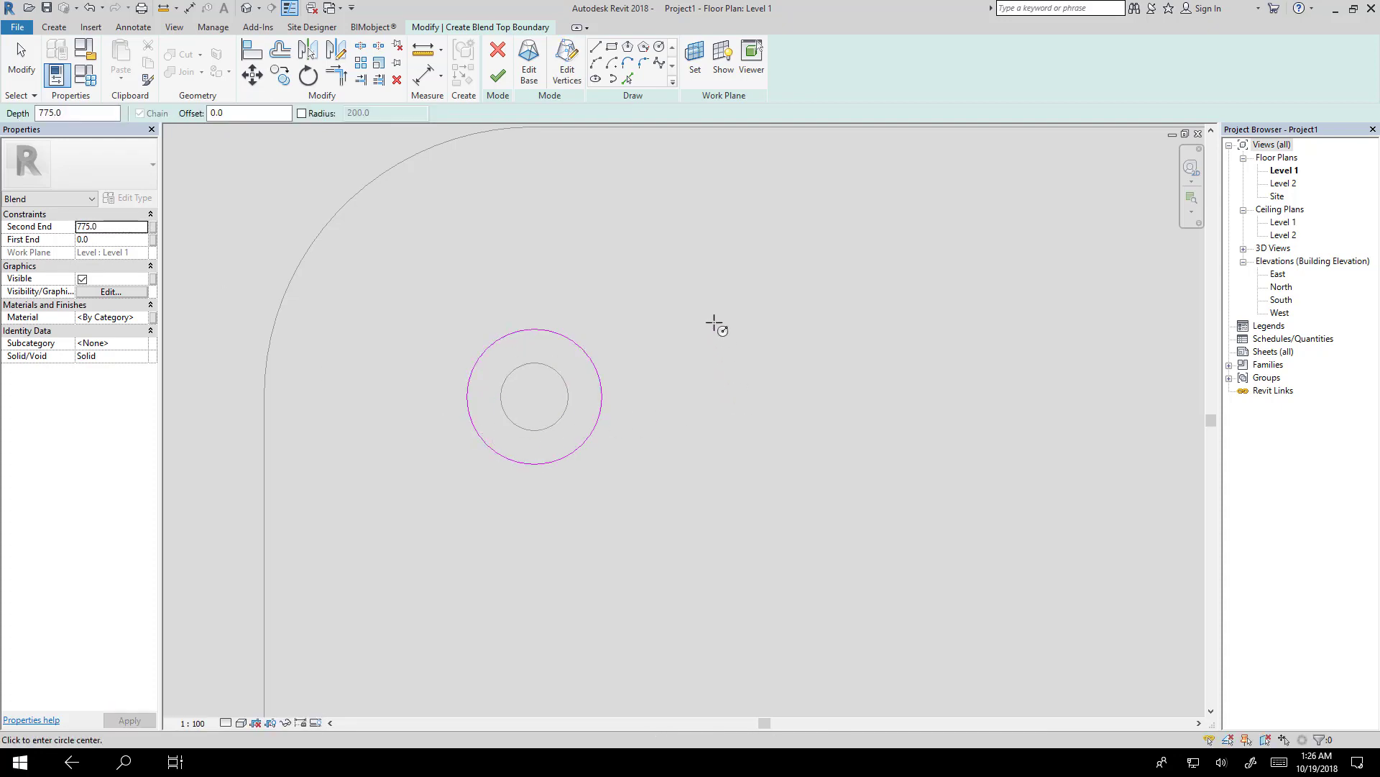
pyautogui.click(498, 78)
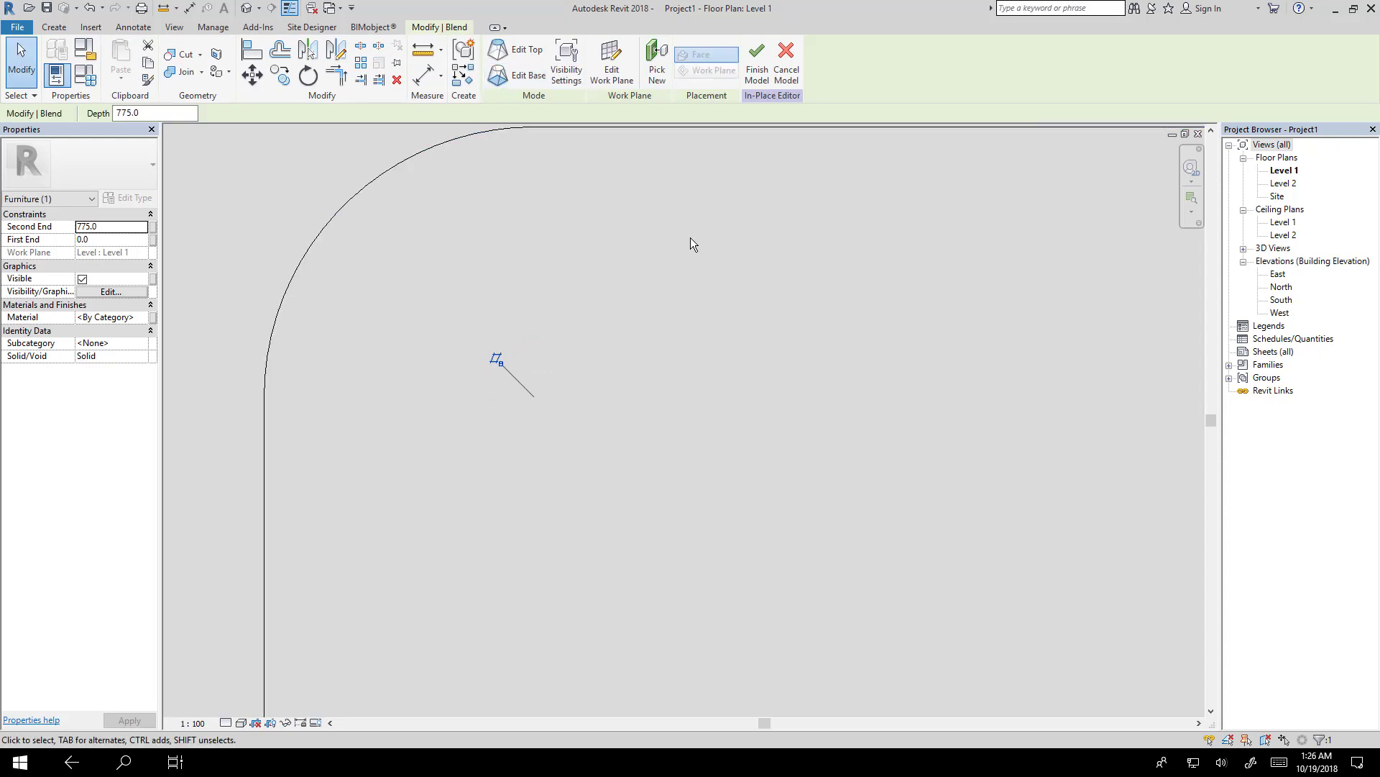
pyautogui.scroll(-3, 528, 282)
pyautogui.hotkey('ctrl', 'Tab')
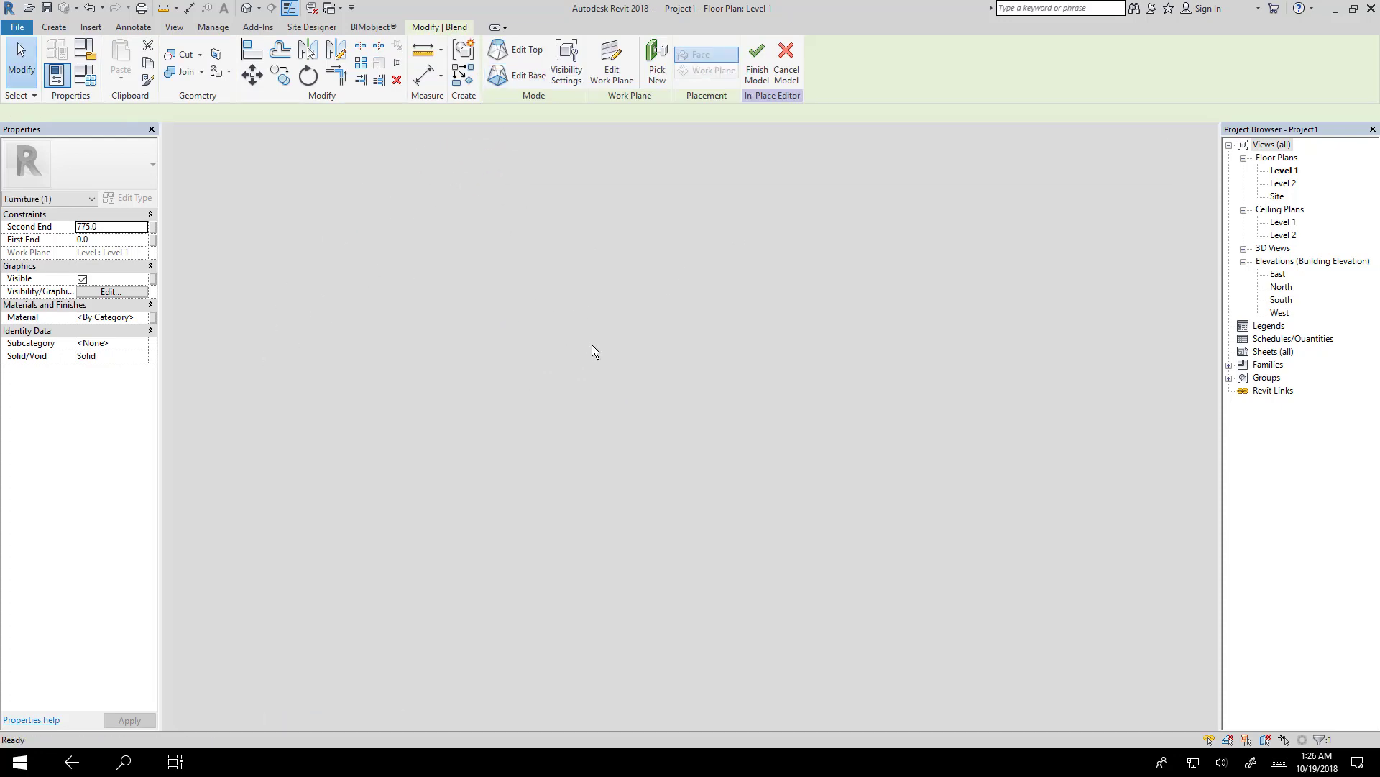
# Step: Inspect the leg in 3D, return to the Level 1 plan and set its visual style to Wireframe
pyautogui.keyDown('shift'); pyautogui.moveTo(610, 529); pyautogui.dragTo(619, 315, button='middle'); pyautogui.keyUp('shift')
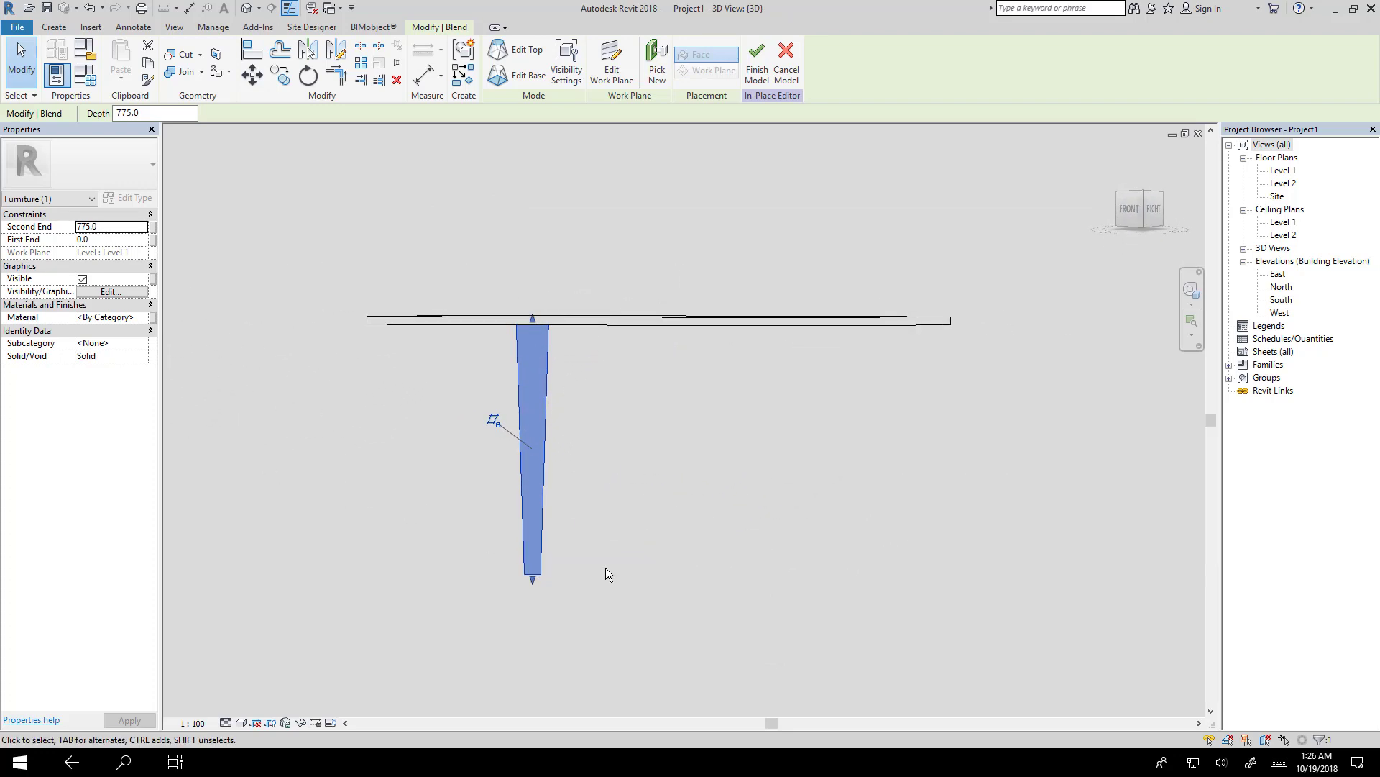
pyautogui.hotkey('ctrl', 'Tab')
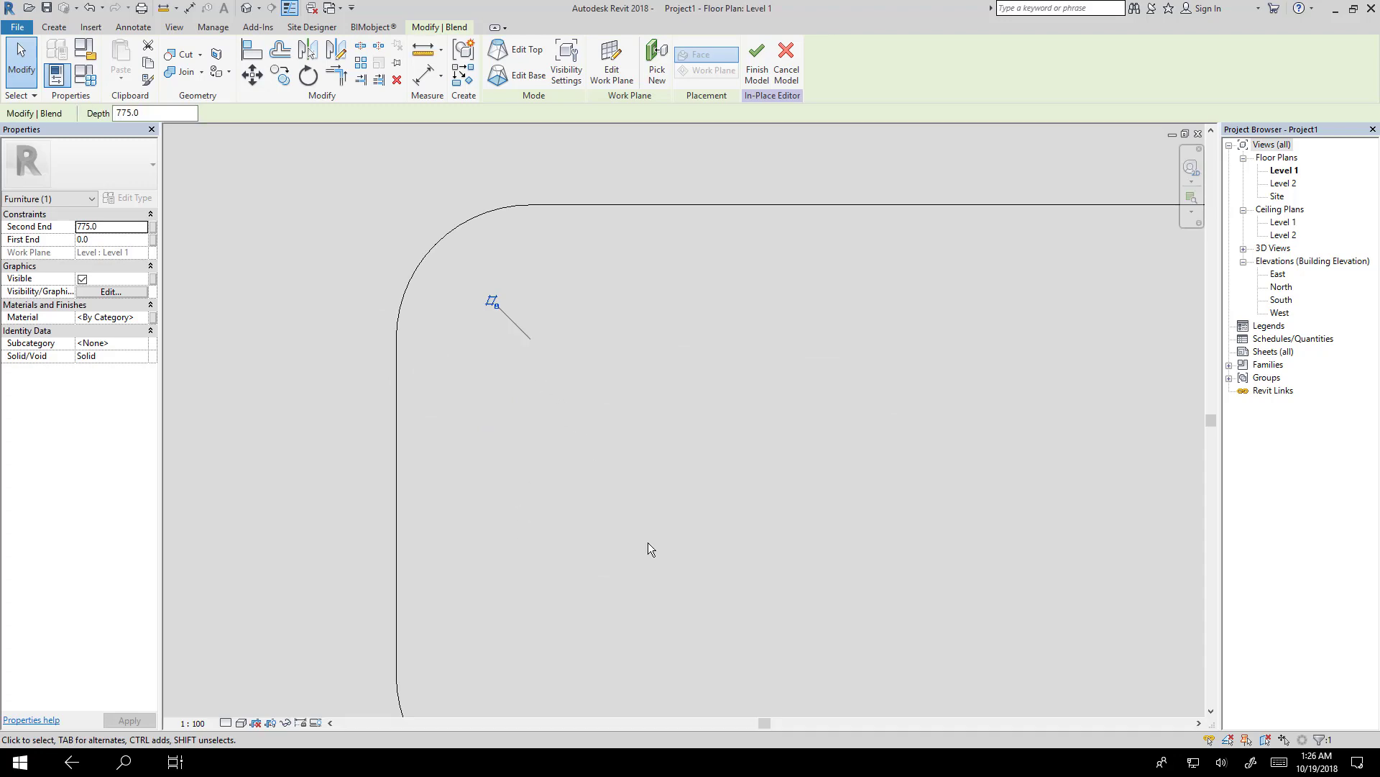
pyautogui.moveTo(648, 542); pyautogui.dragTo(549, 472, button='middle')
pyautogui.scroll(-1, 530, 462)
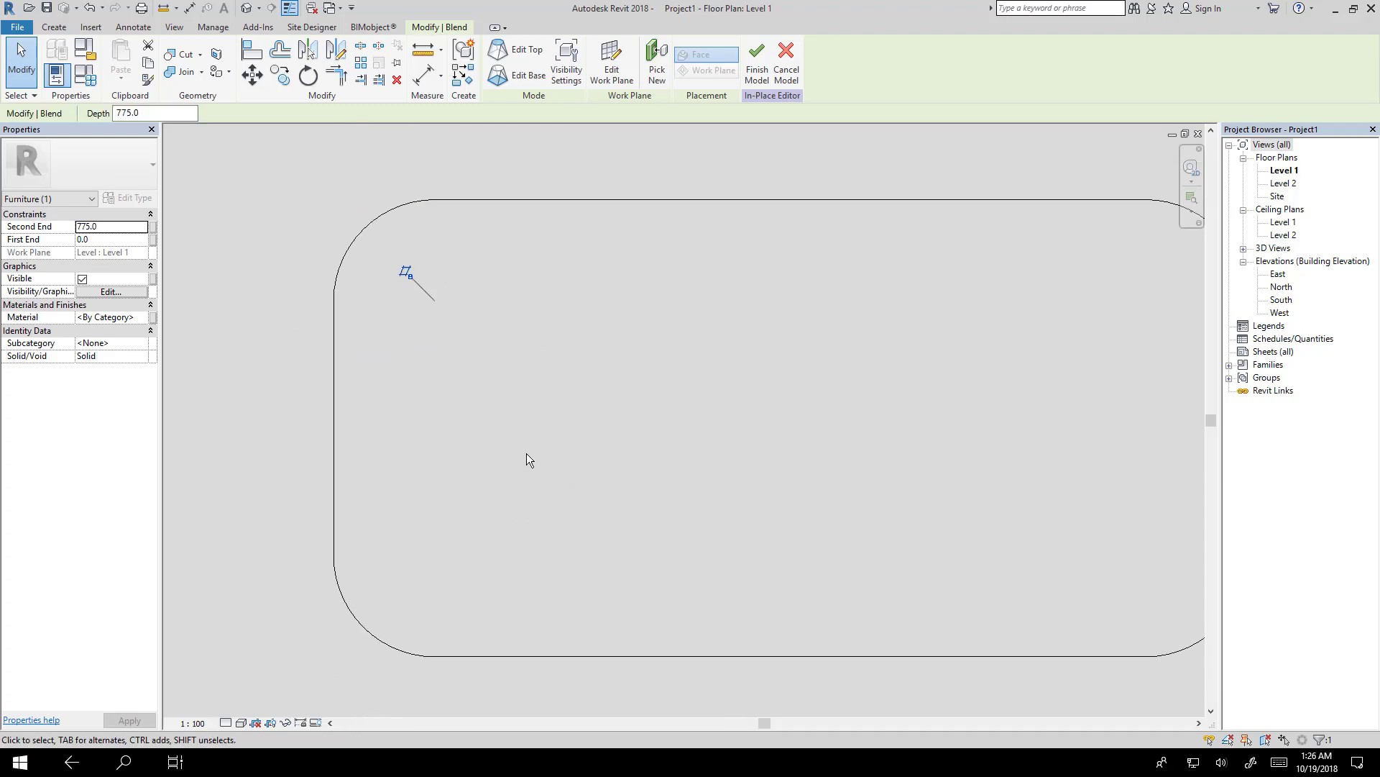
pyautogui.click(241, 722)
pyautogui.click(284, 635)
# Step: Copy the leg from its centre 1400 mm horizontally to the centre of the tabletop's upper-right corner arc
pyautogui.press('c')
pyautogui.press('o')
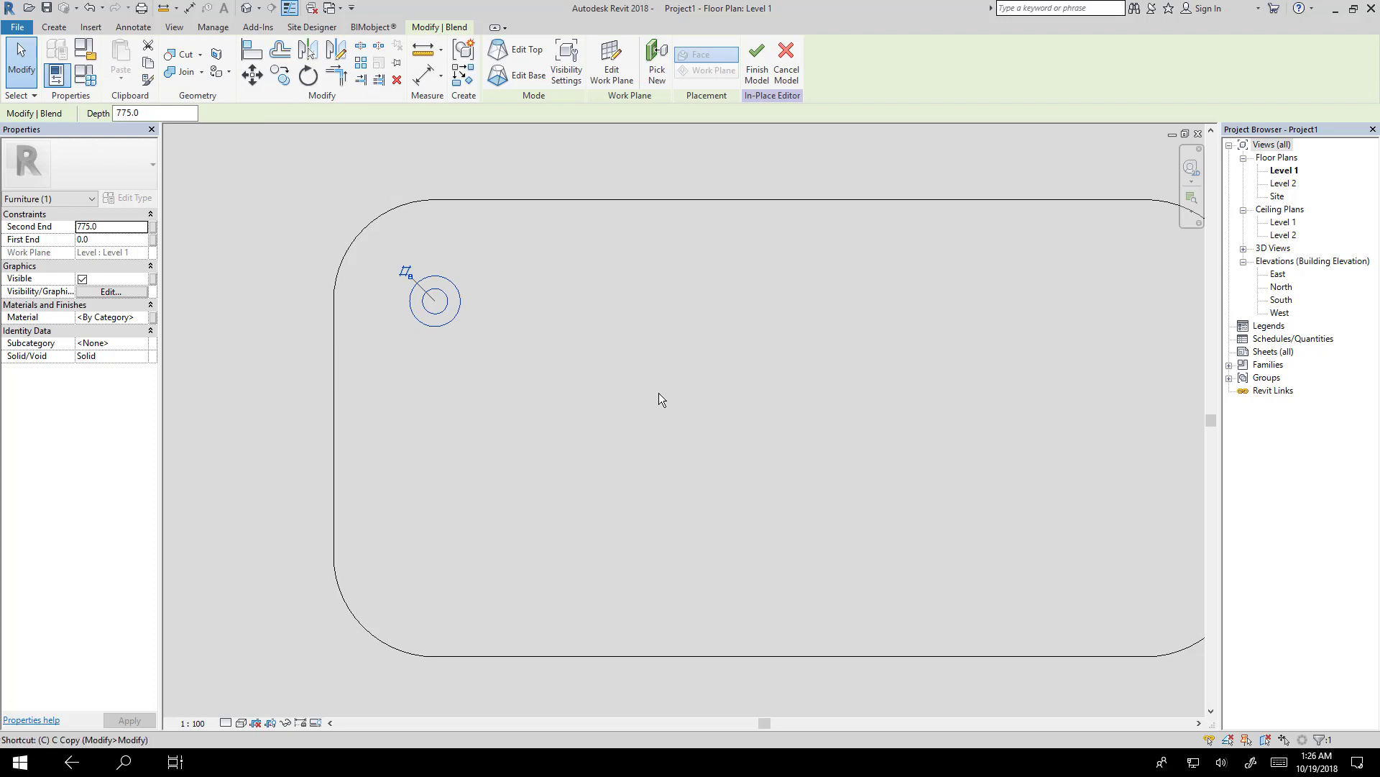
pyautogui.click(435, 301)
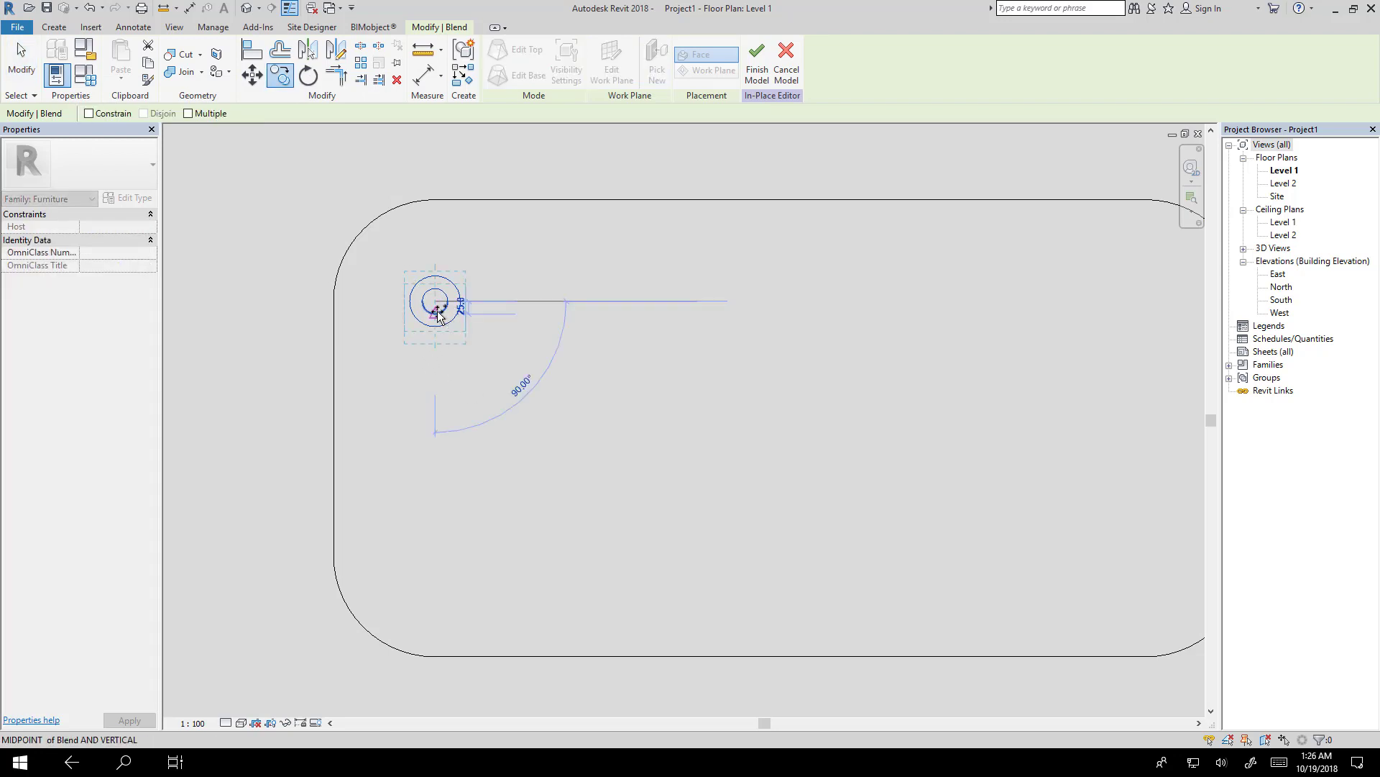
pyautogui.scroll(-4, 440, 317)
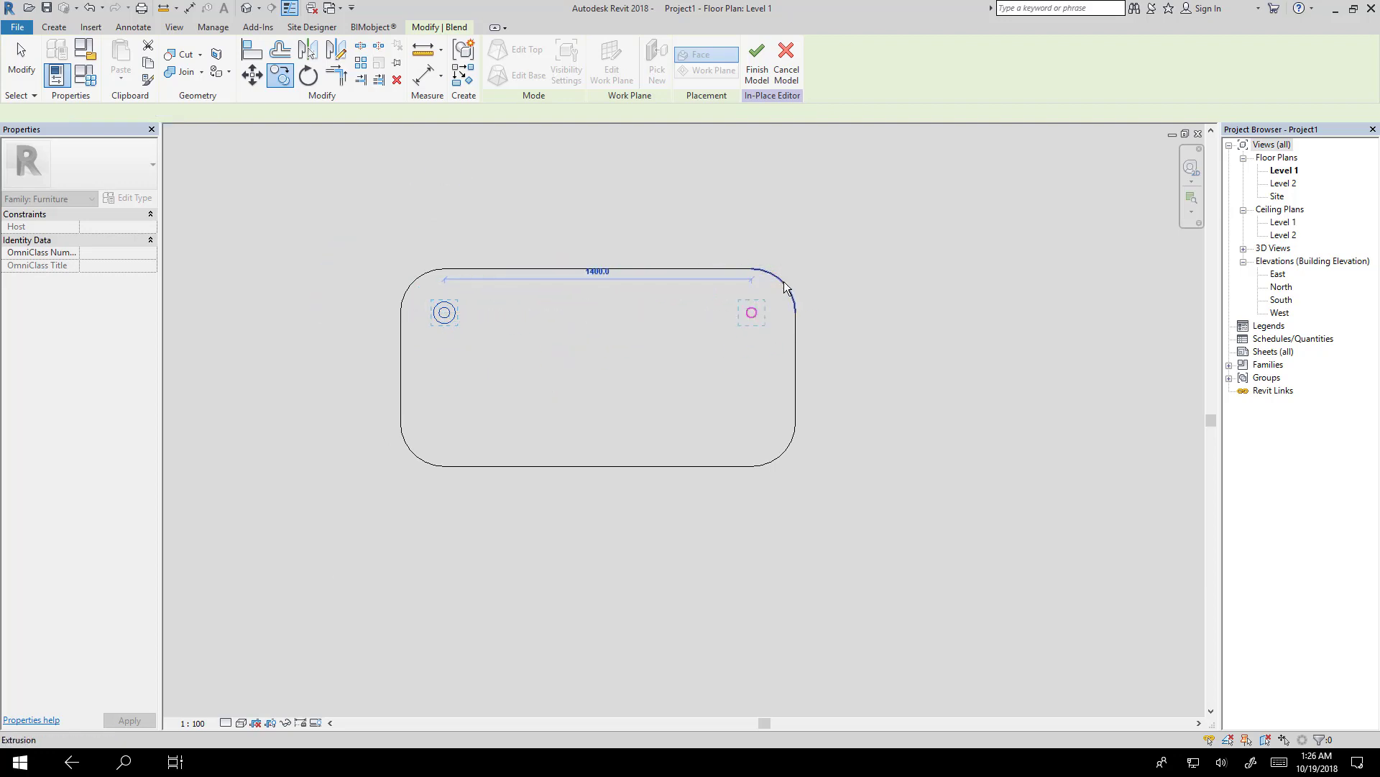
pyautogui.click(785, 285)
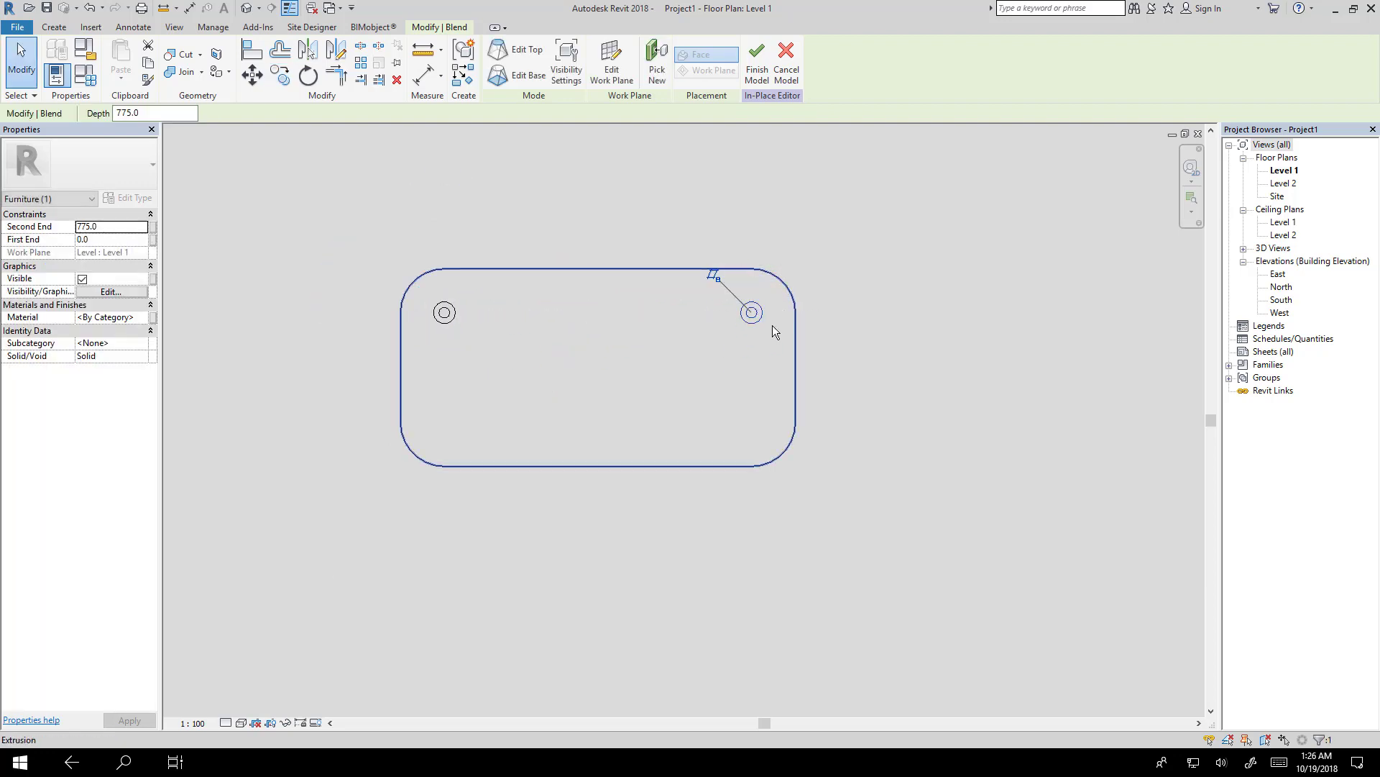
# Step: Copy both upper legs together down to the centres of the tabletop's lower corner arcs and check the four legs in 3D
pyautogui.keyDown('ctrl'); pyautogui.click(446, 317); pyautogui.keyUp('ctrl')
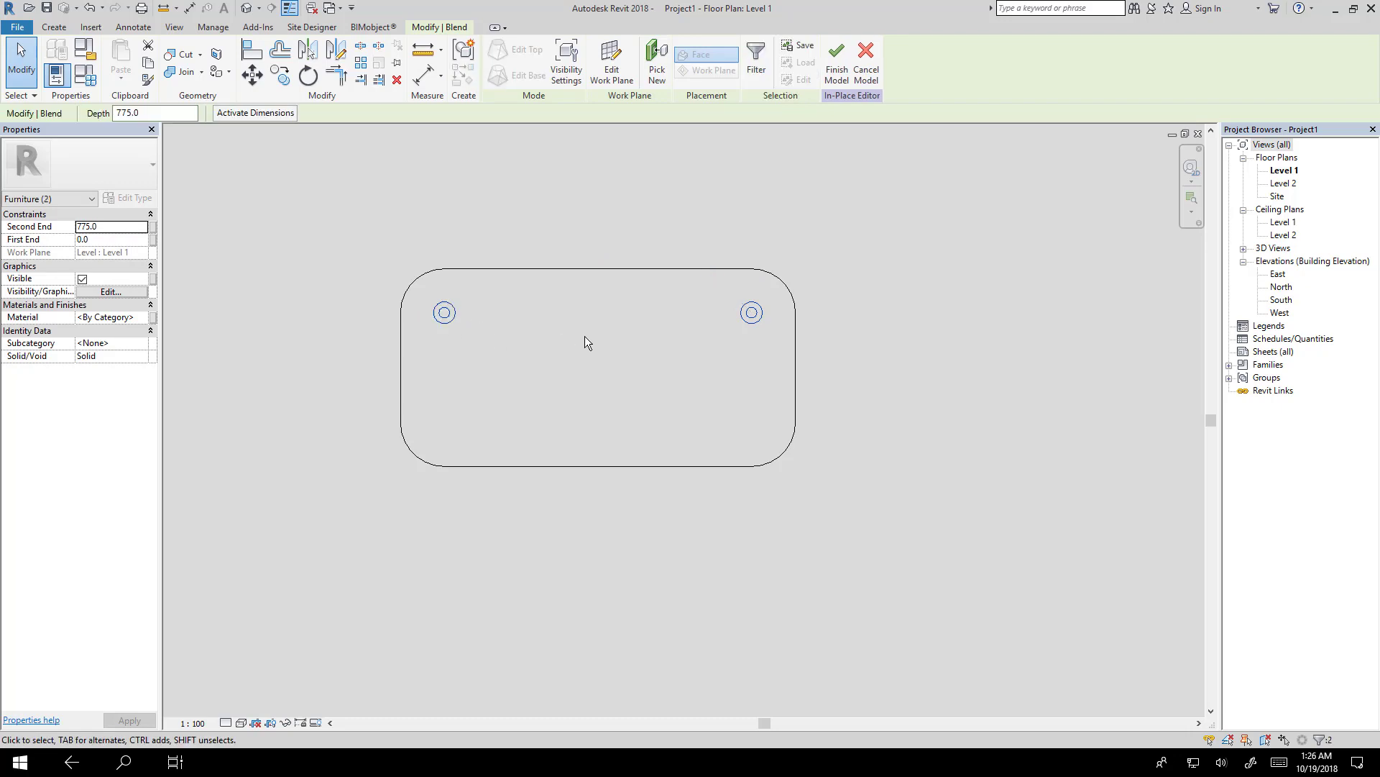
pyautogui.press('c')
pyautogui.press('o')
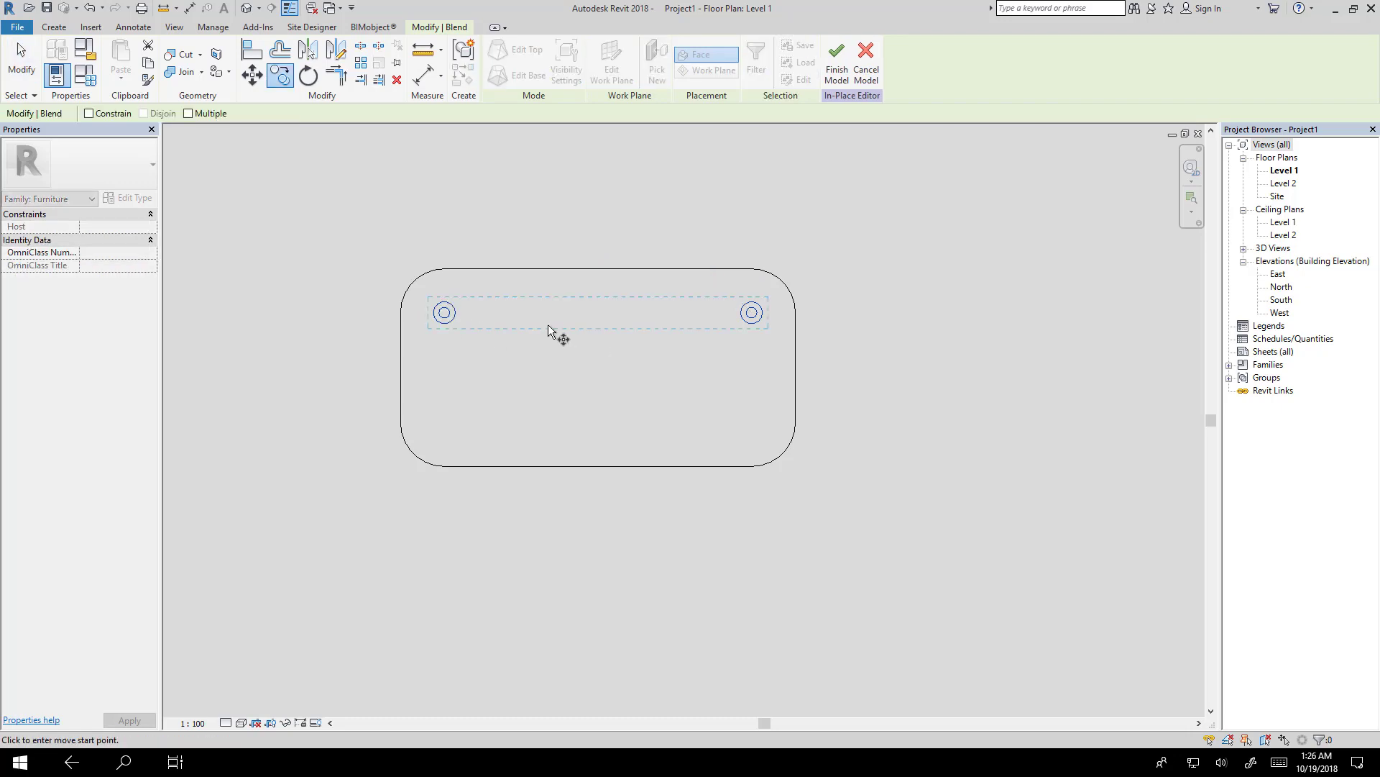
pyautogui.click(443, 313)
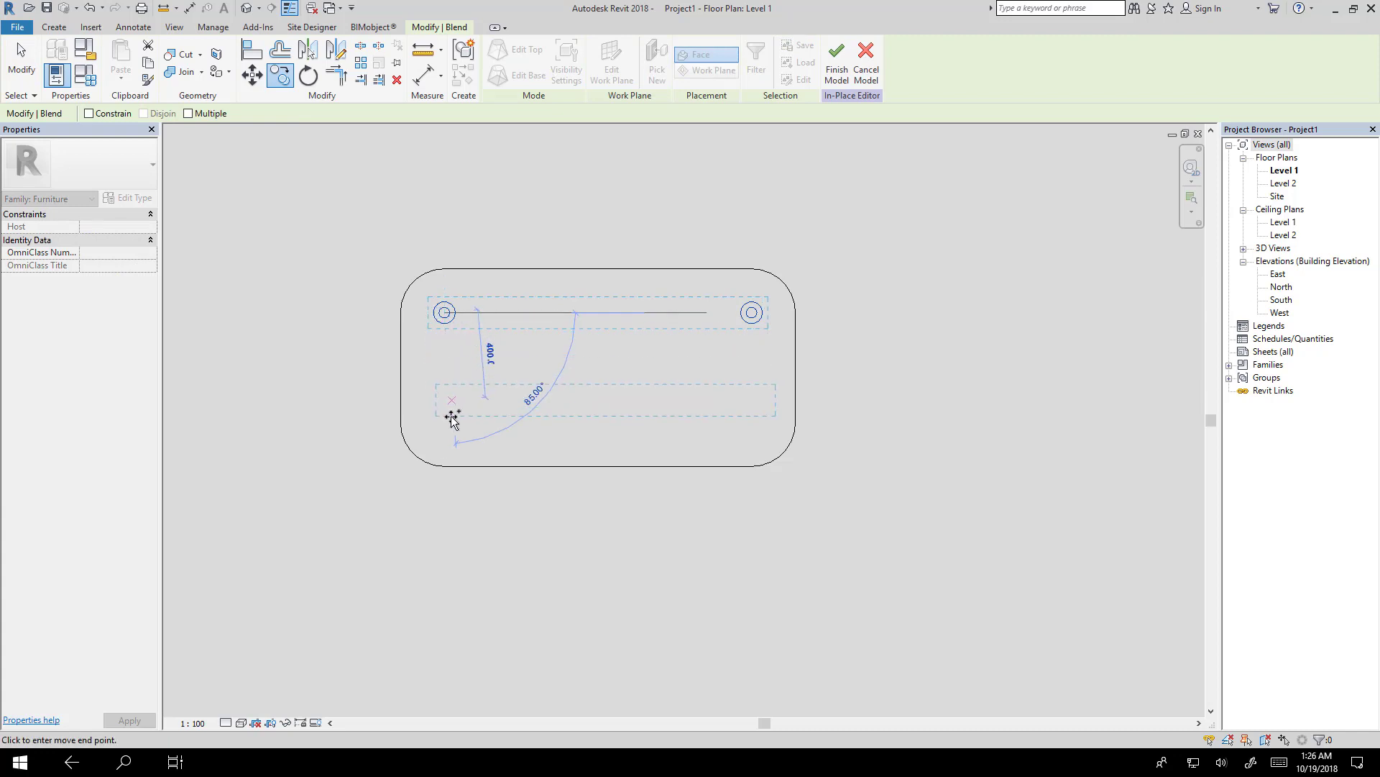
pyautogui.click(421, 463)
pyautogui.moveTo(631, 393); pyautogui.dragTo(701, 423, button='middle')
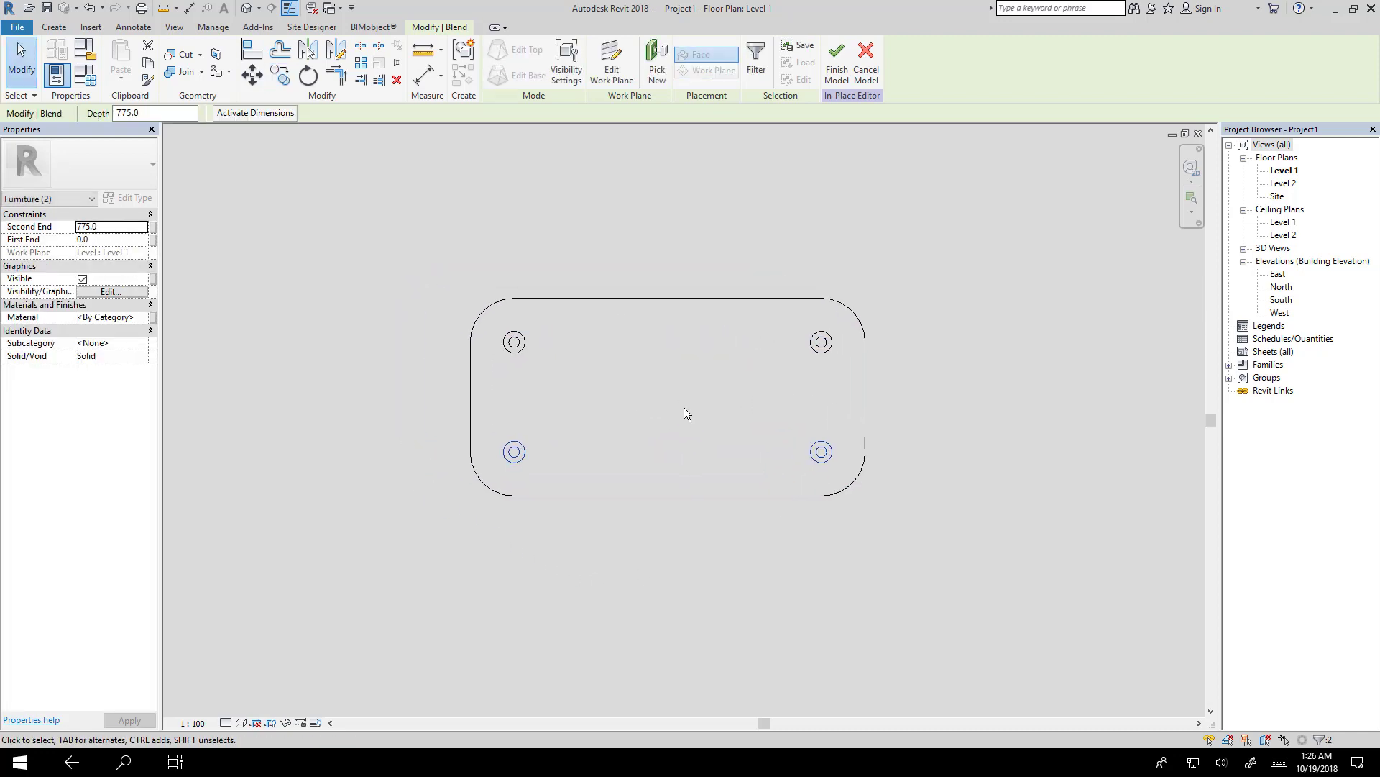
pyautogui.hotkey('ctrl', 'Tab')
pyautogui.keyDown('shift'); pyautogui.moveTo(779, 468); pyautogui.dragTo(856, 568, button='middle'); pyautogui.keyUp('shift')
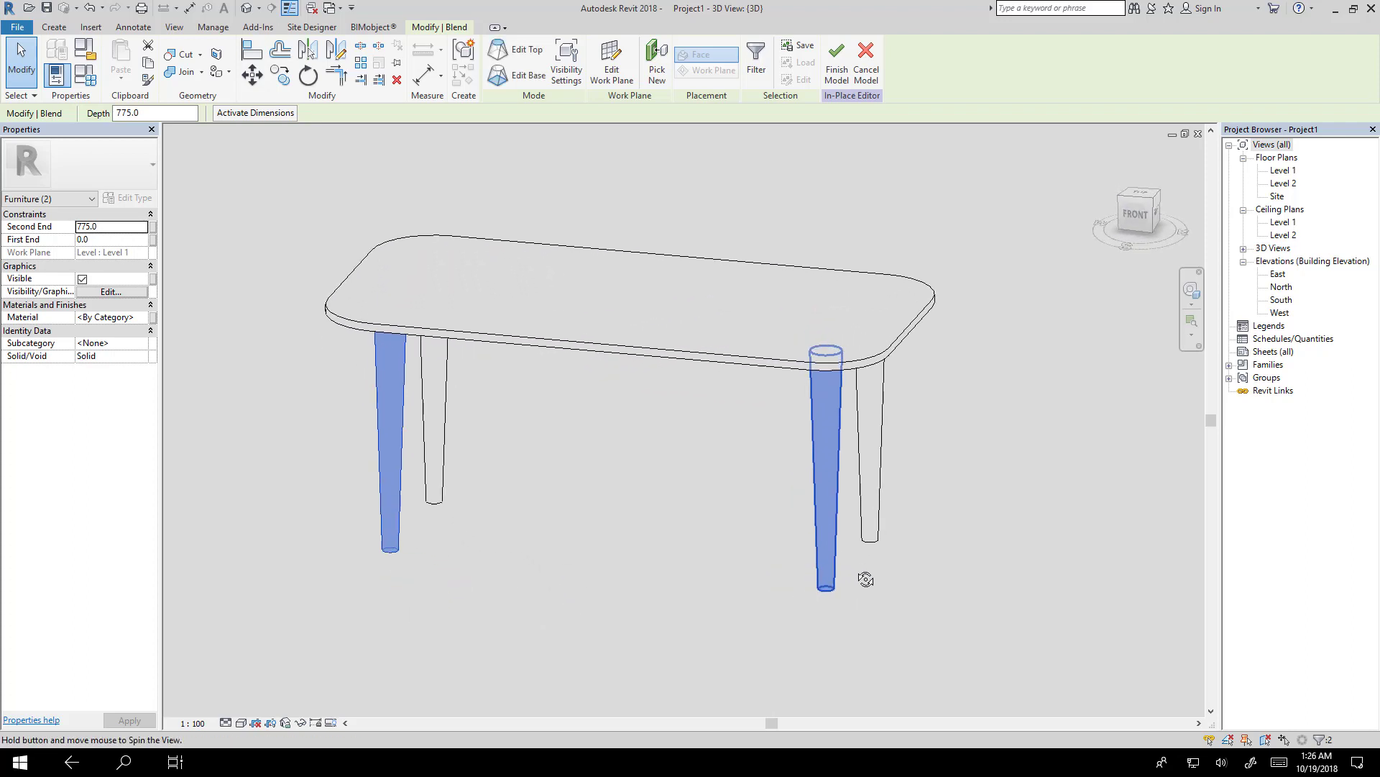
pyautogui.hotkey('ctrl', 'Tab')
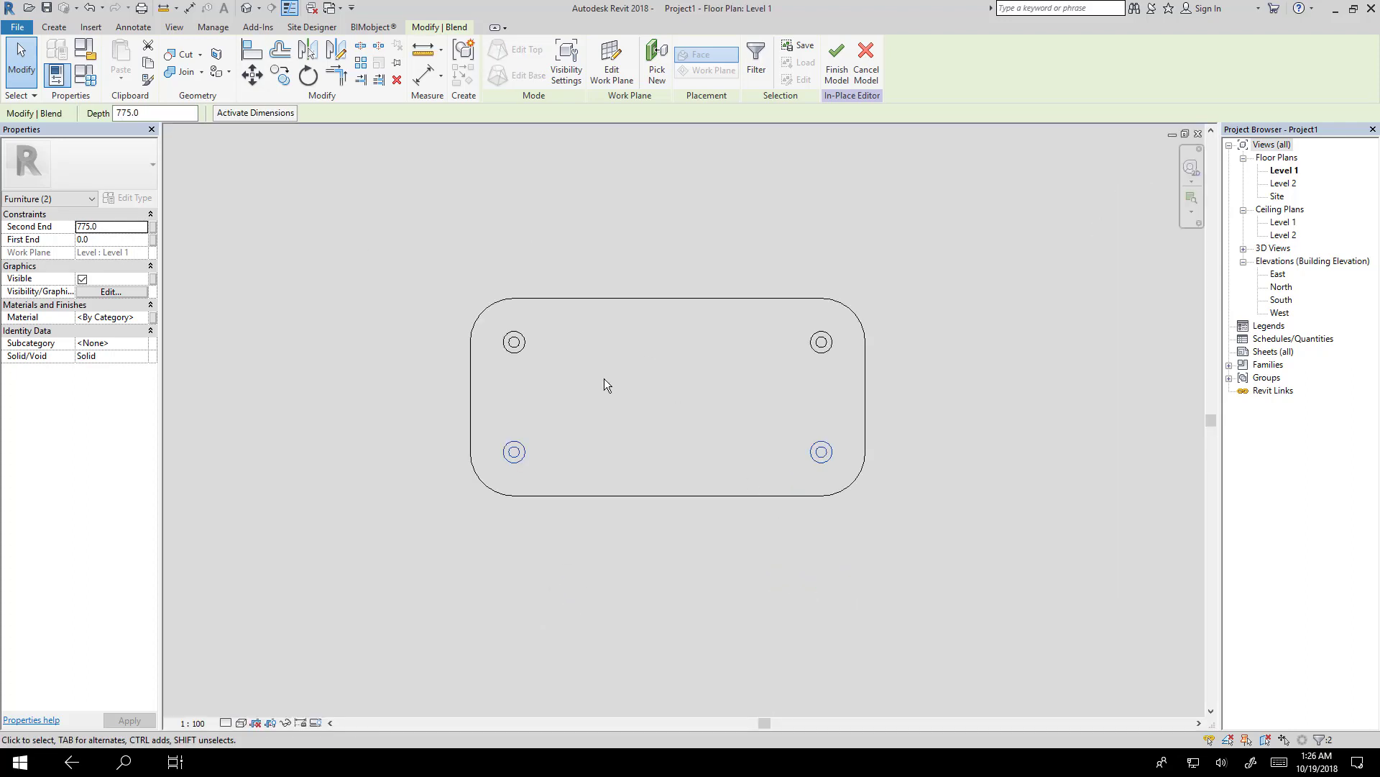
pyautogui.click(54, 27)
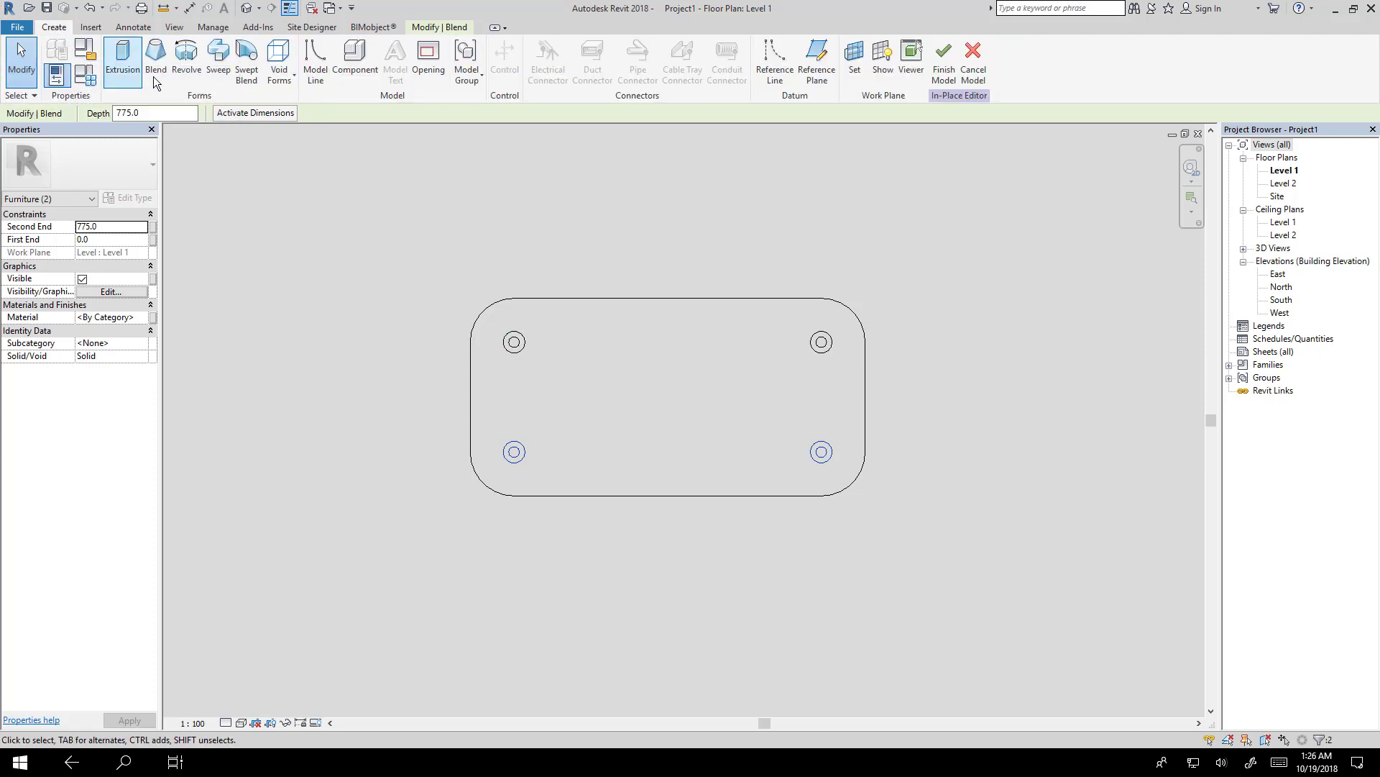
pyautogui.click(187, 53)
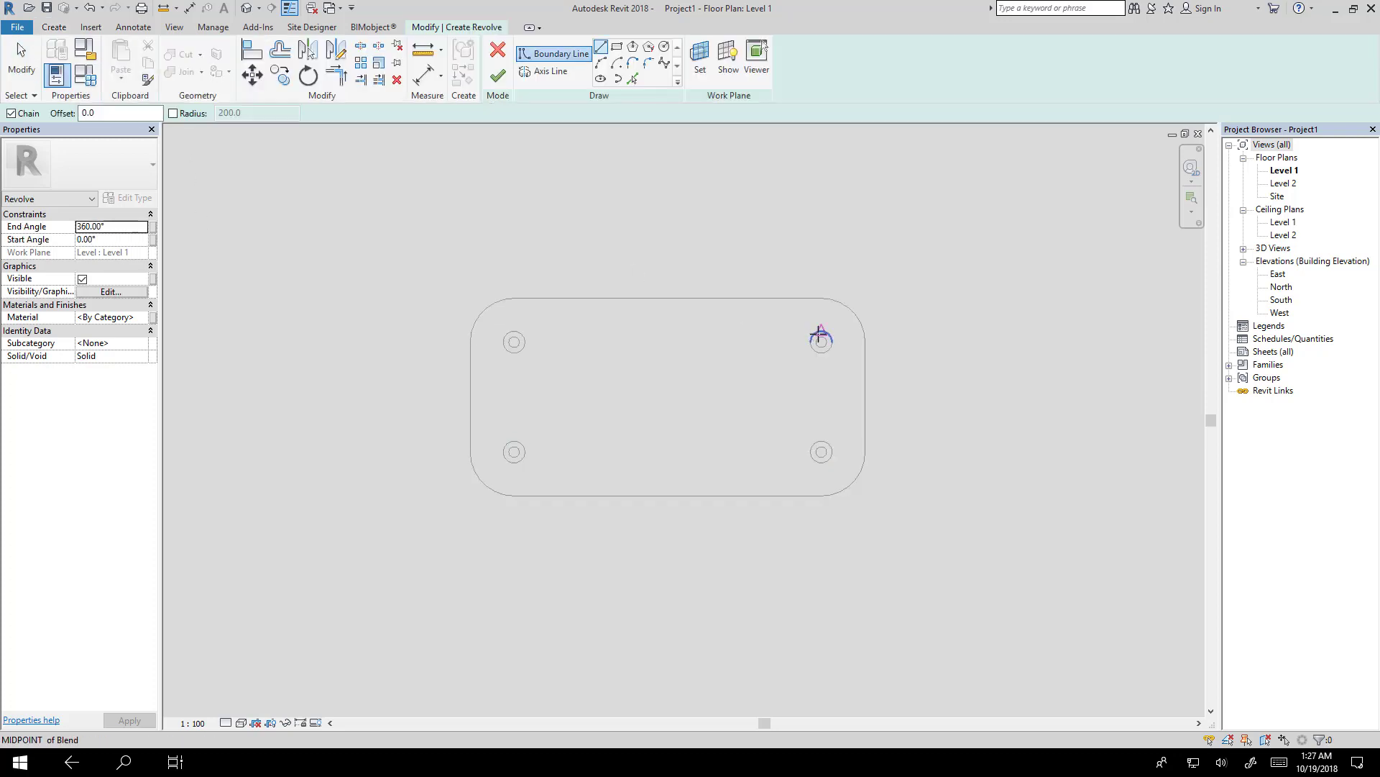
pyautogui.hotkey('ctrl', 'Tab')
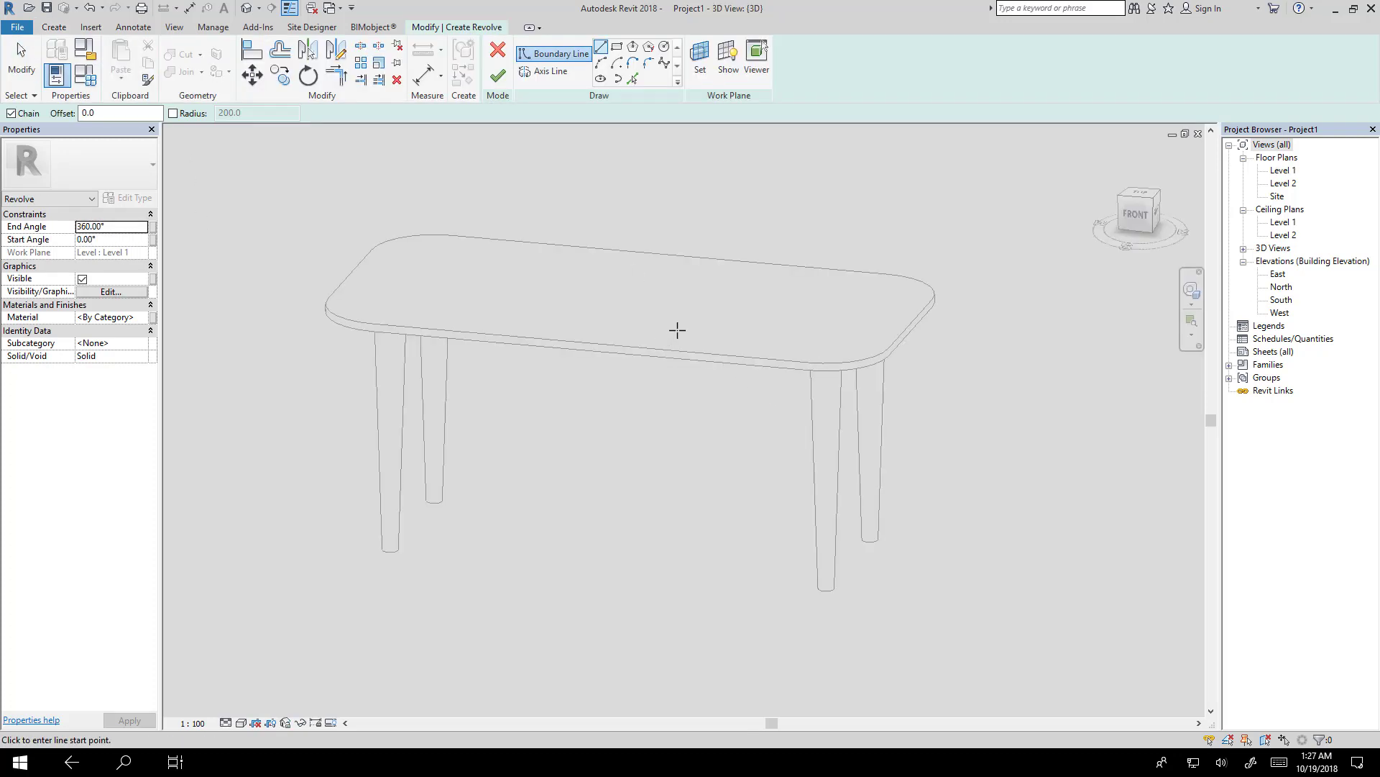
pyautogui.hotkey('ctrl', 'Tab')
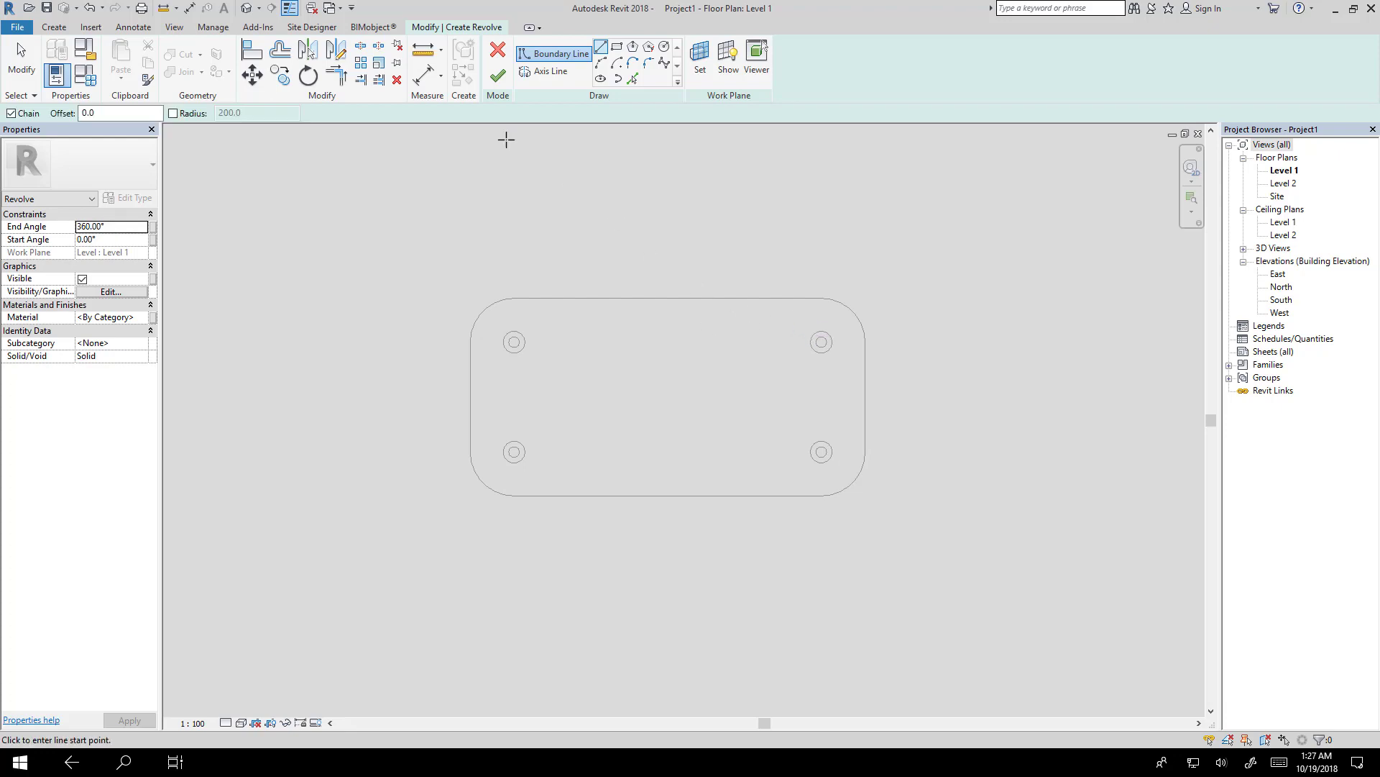
pyautogui.press('Escape')
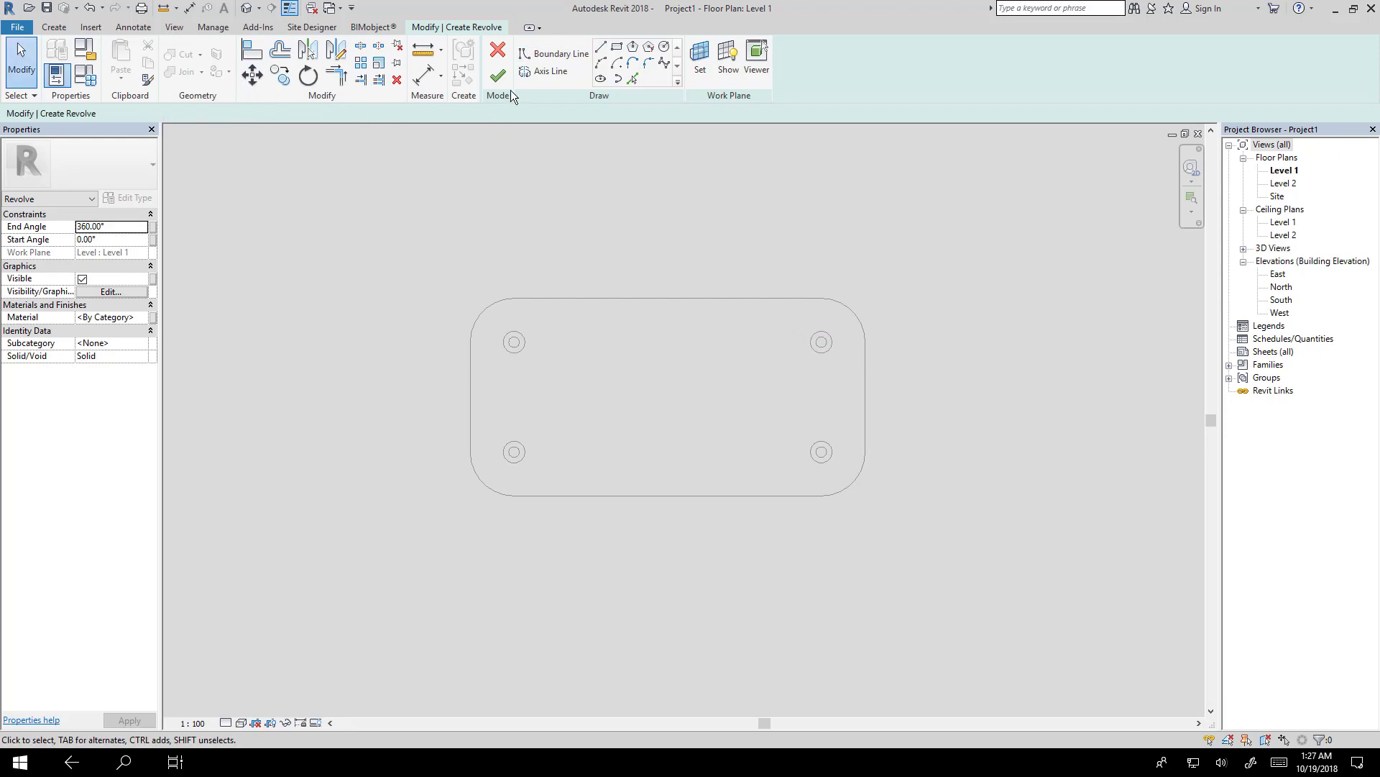
pyautogui.click(497, 52)
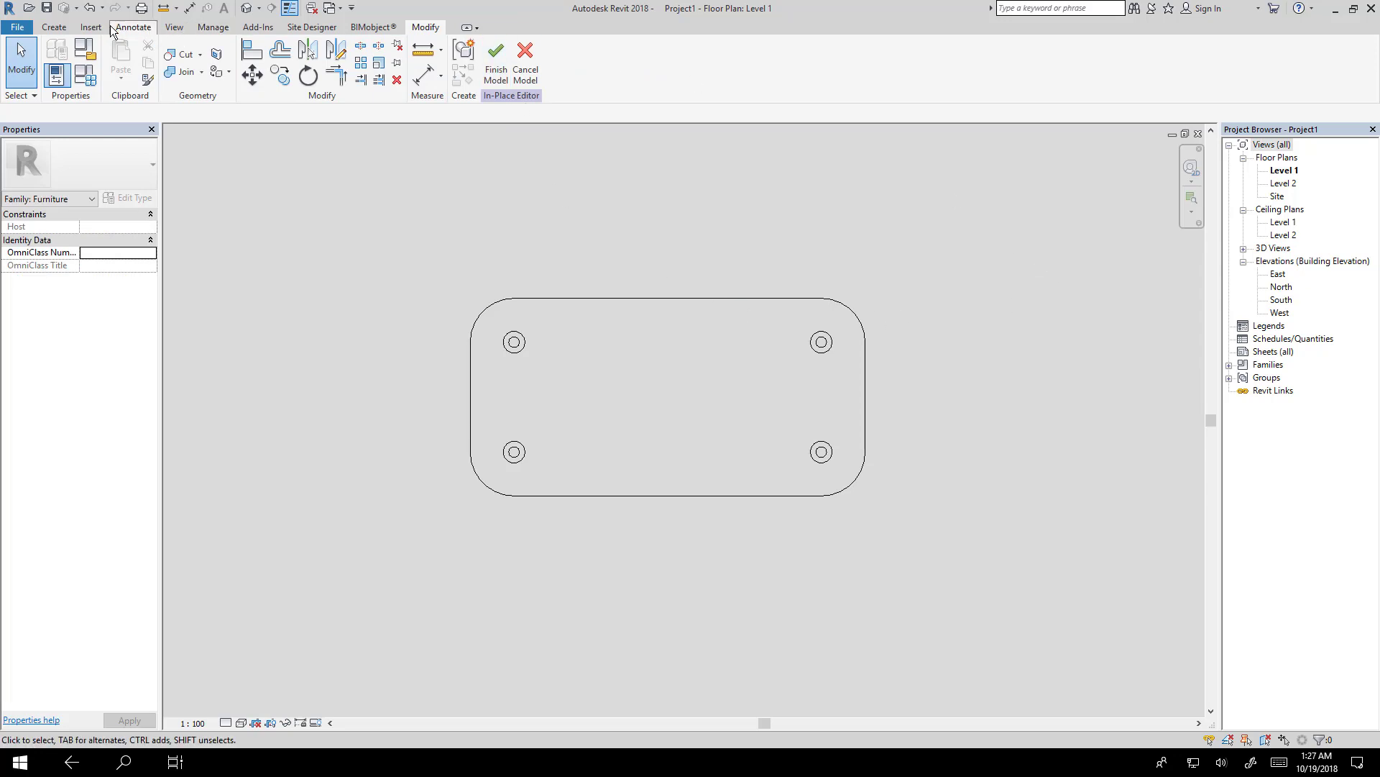
# Step: Draw a horizontal reference plane between the midpoints of the tabletop's two short edges in the Level 1 plan
pyautogui.click(54, 27)
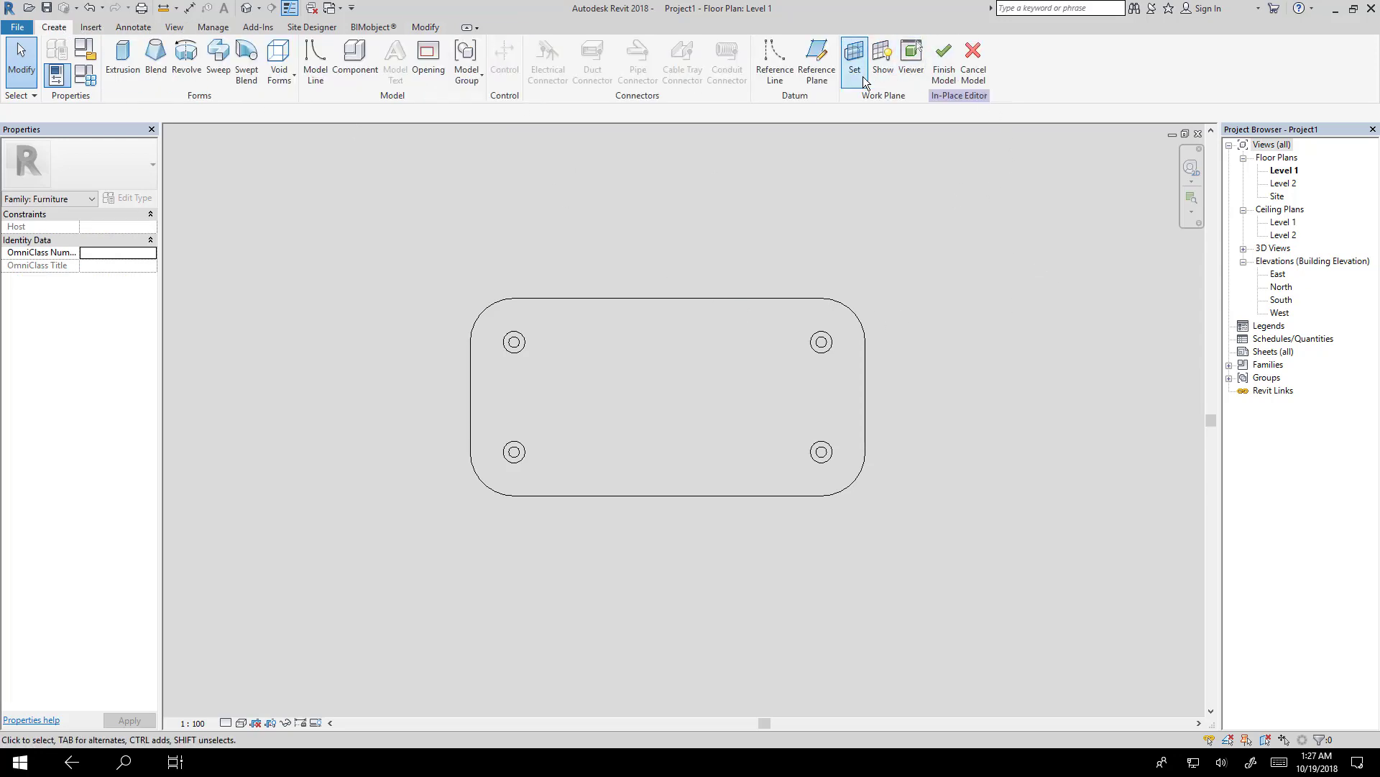
pyautogui.click(817, 59)
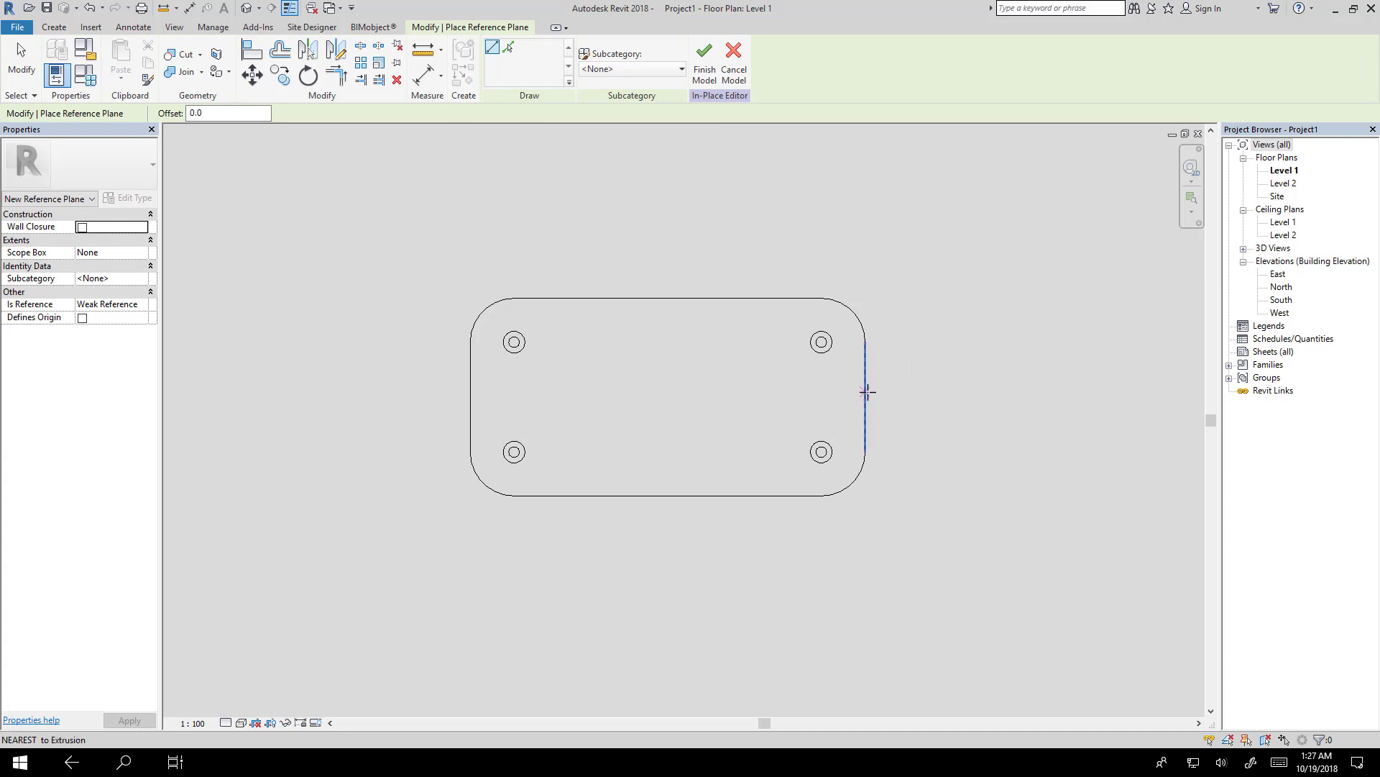
pyautogui.click(866, 394)
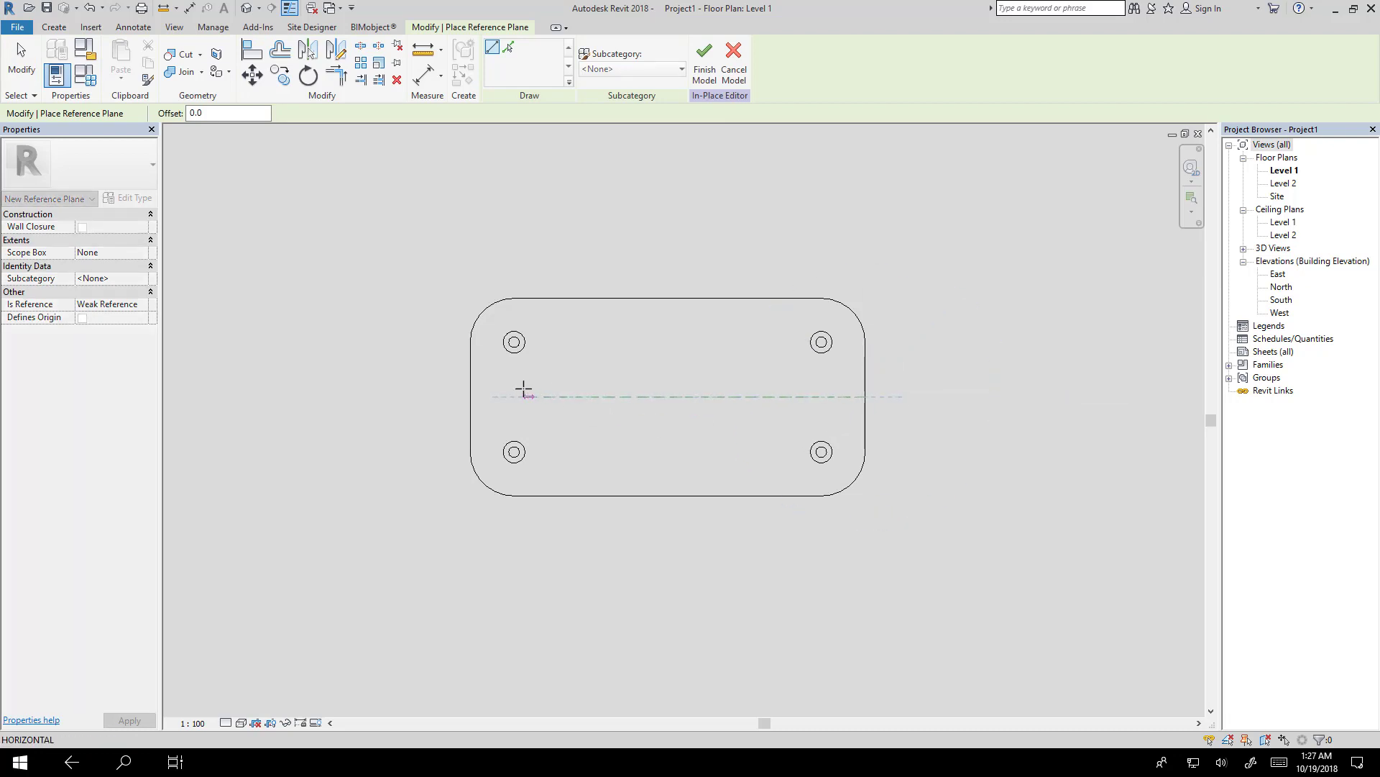
pyautogui.click(471, 396)
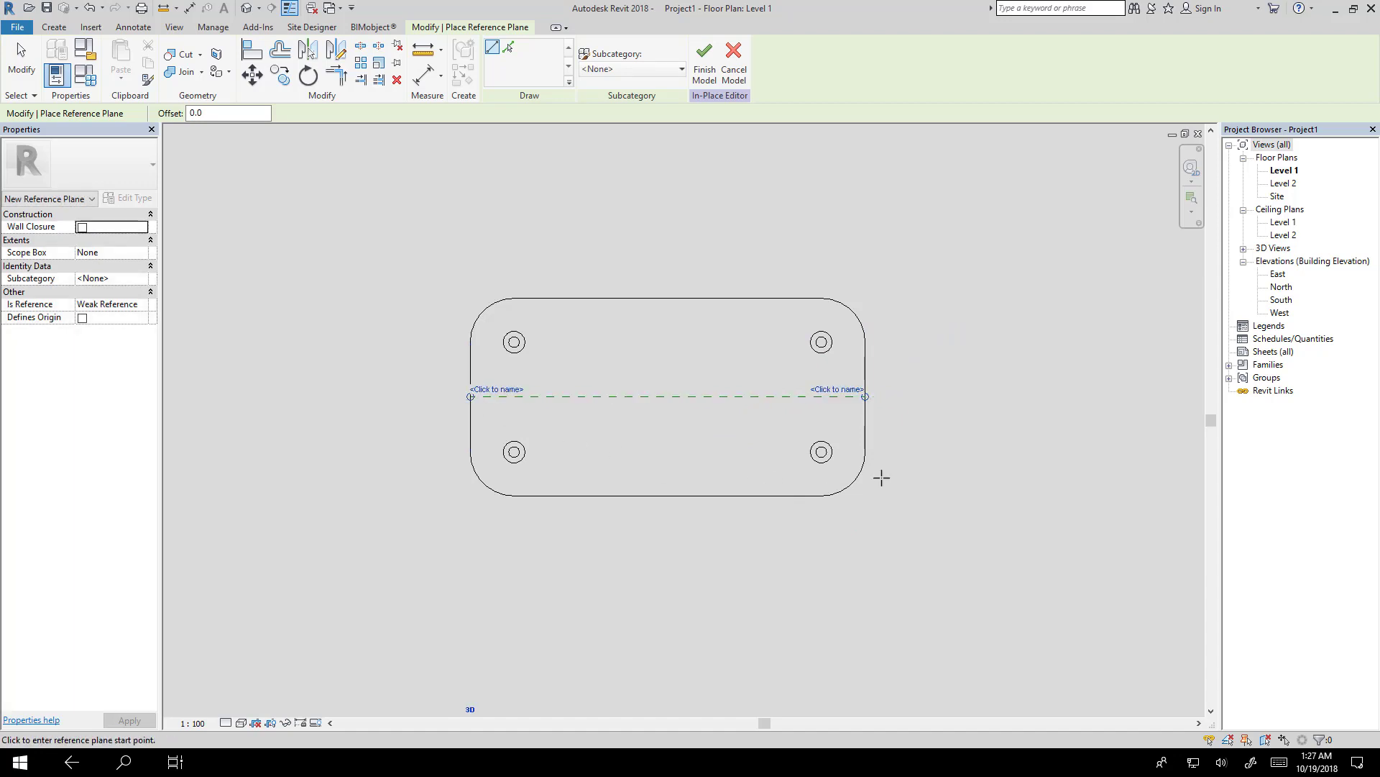
pyautogui.press('Escape')
pyautogui.press('Escape')
# Step: Name the horizontal reference plane Vase
pyautogui.click(671, 397)
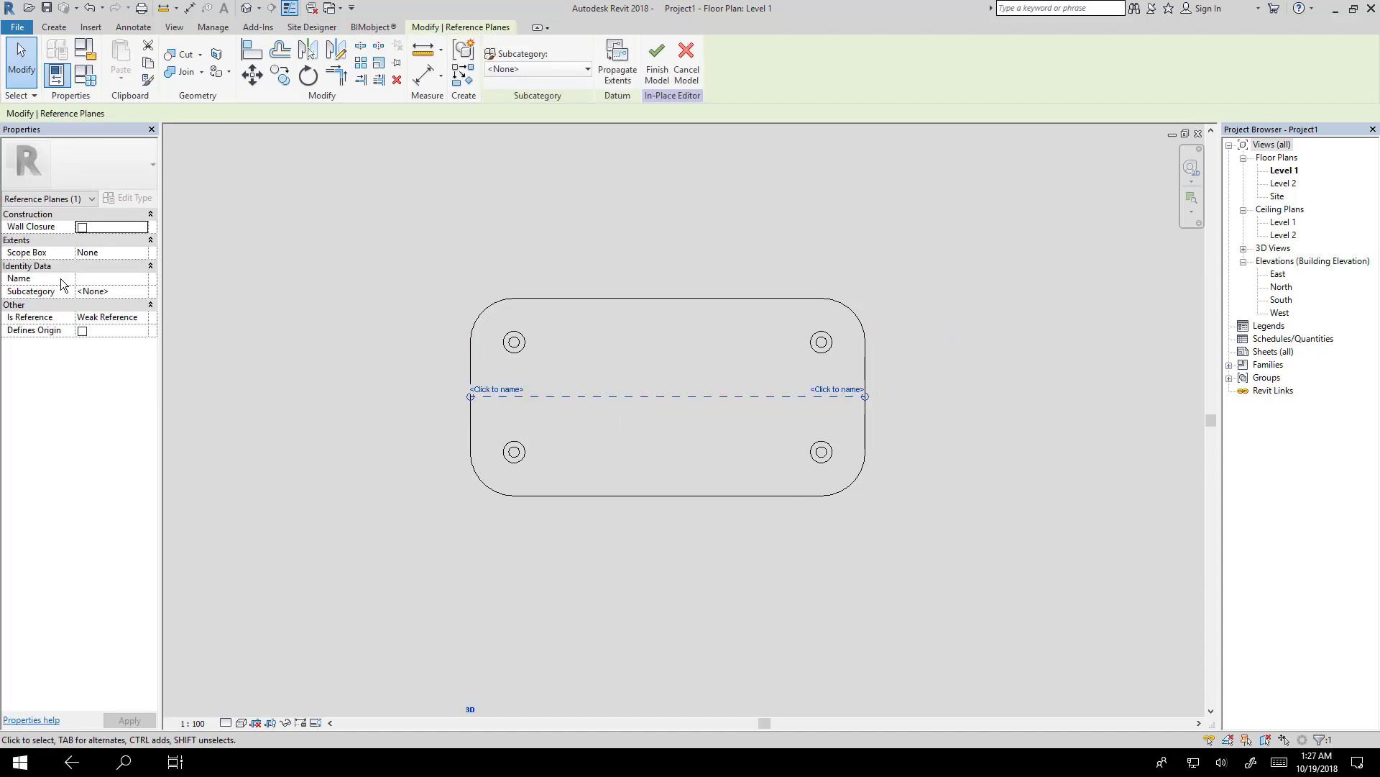
pyautogui.click(141, 279)
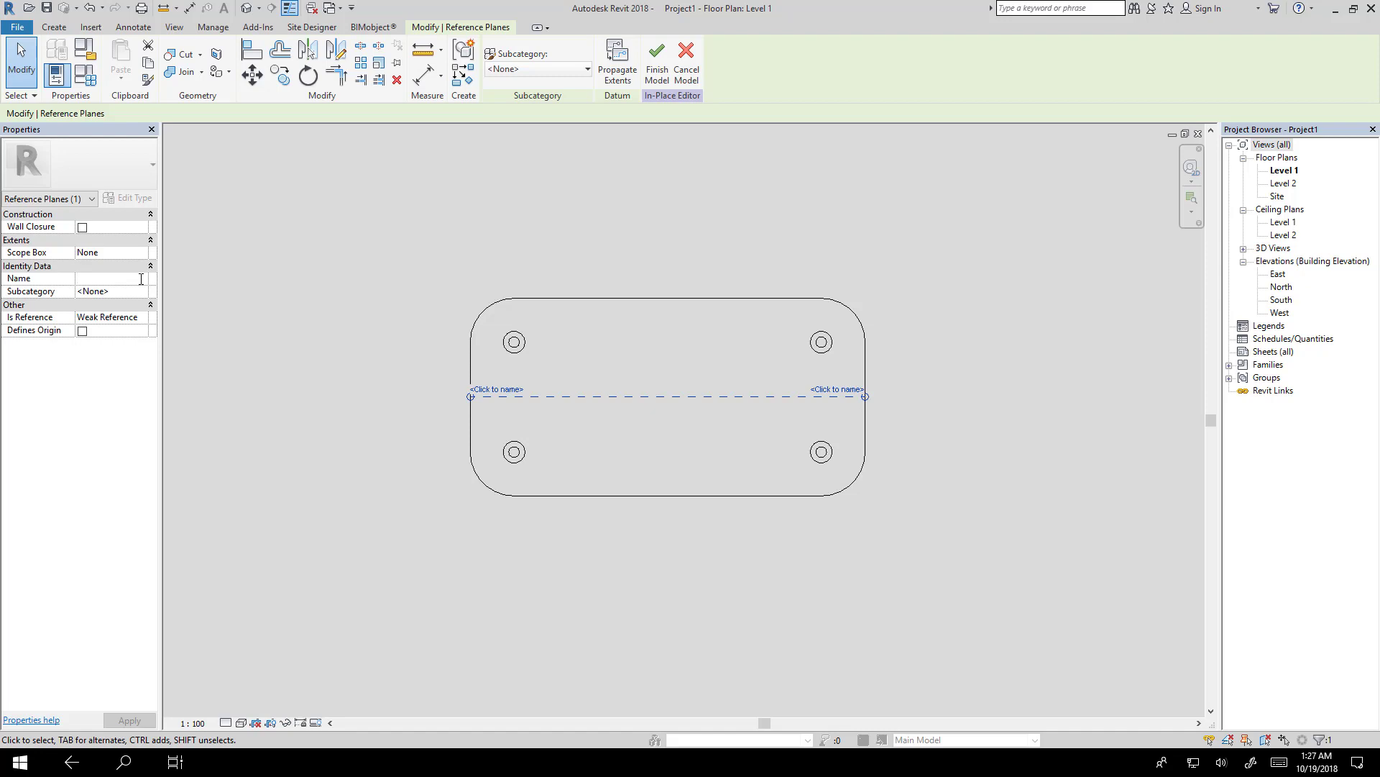
pyautogui.write('Vase')
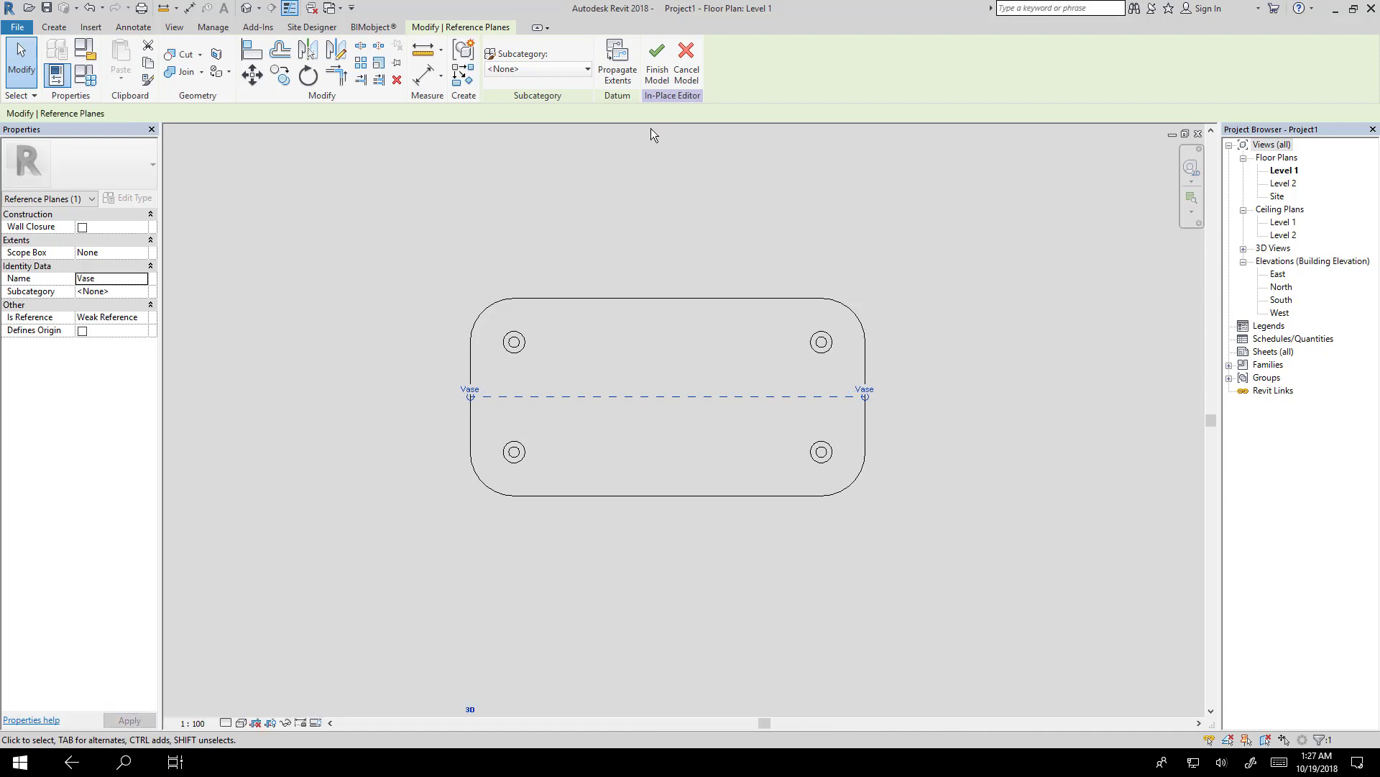
# Step: Open the North elevation and start a solid revolve with Reference Plane : Vase as its work plane
pyautogui.doubleClick(1280, 287)
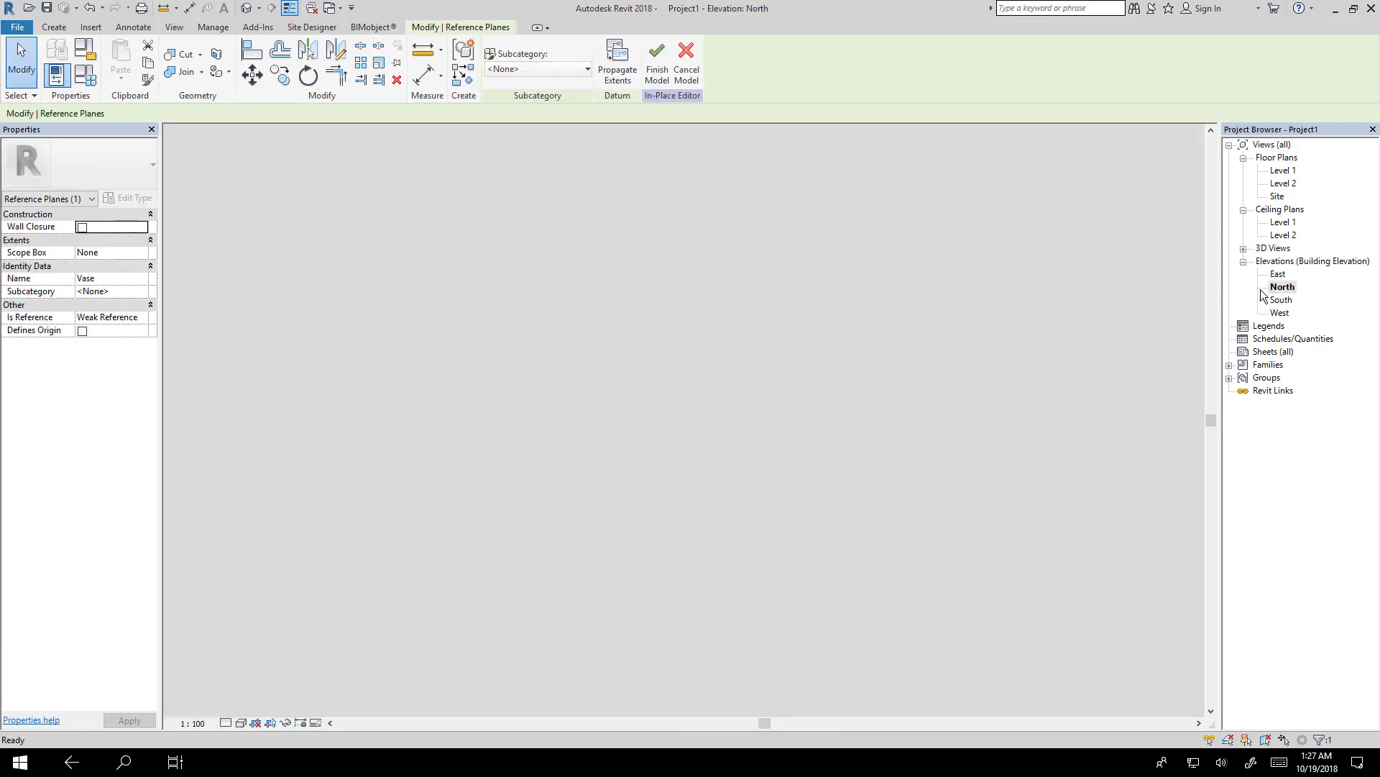
pyautogui.scroll(3, 928, 460)
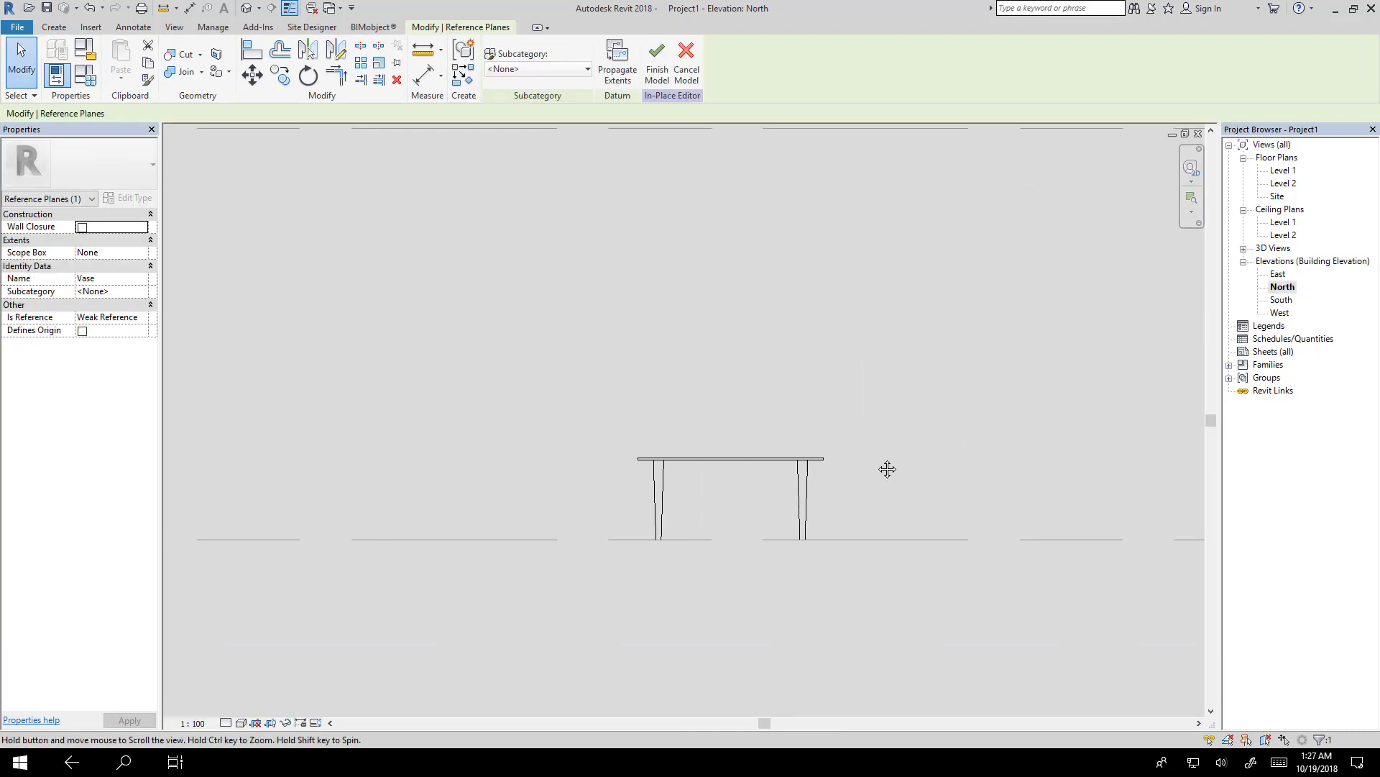
pyautogui.moveTo(887, 468); pyautogui.dragTo(764, 461, button='middle')
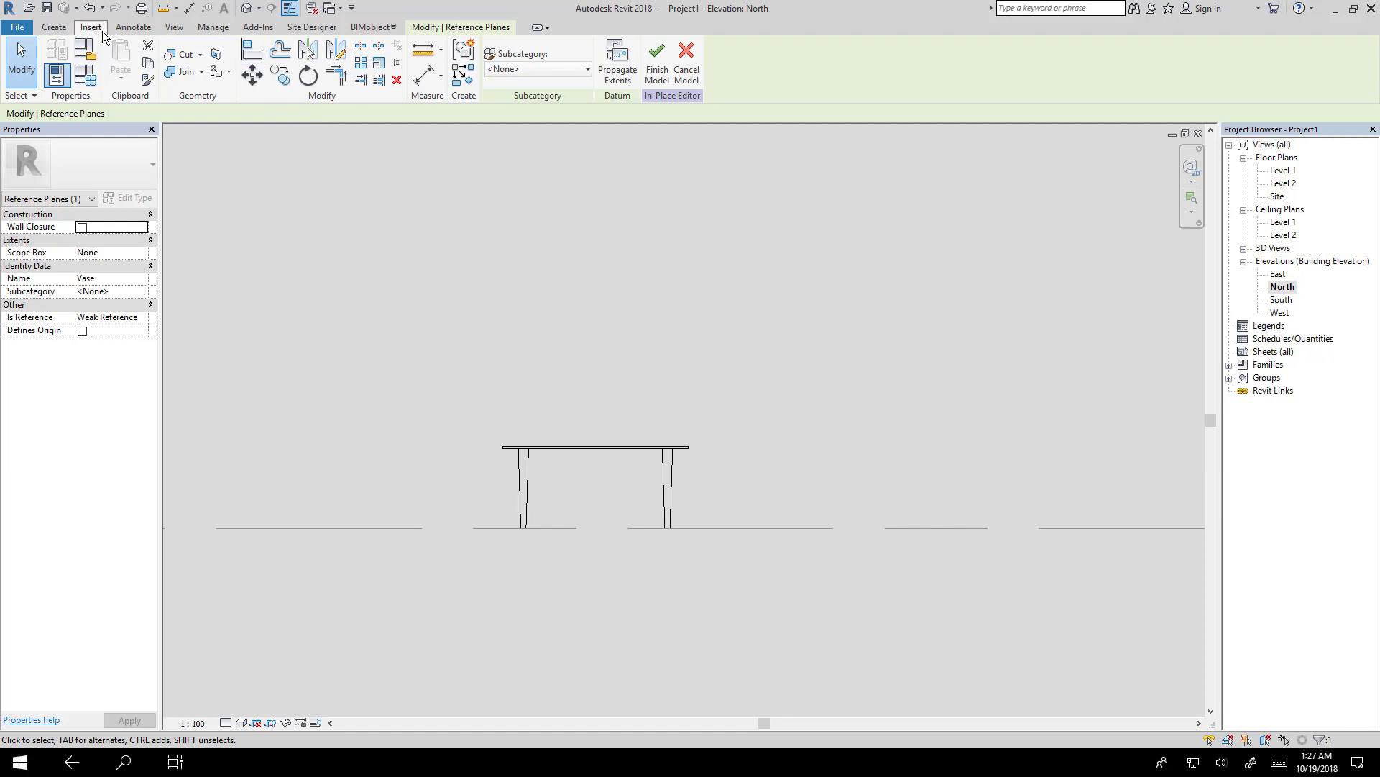
pyautogui.click(54, 27)
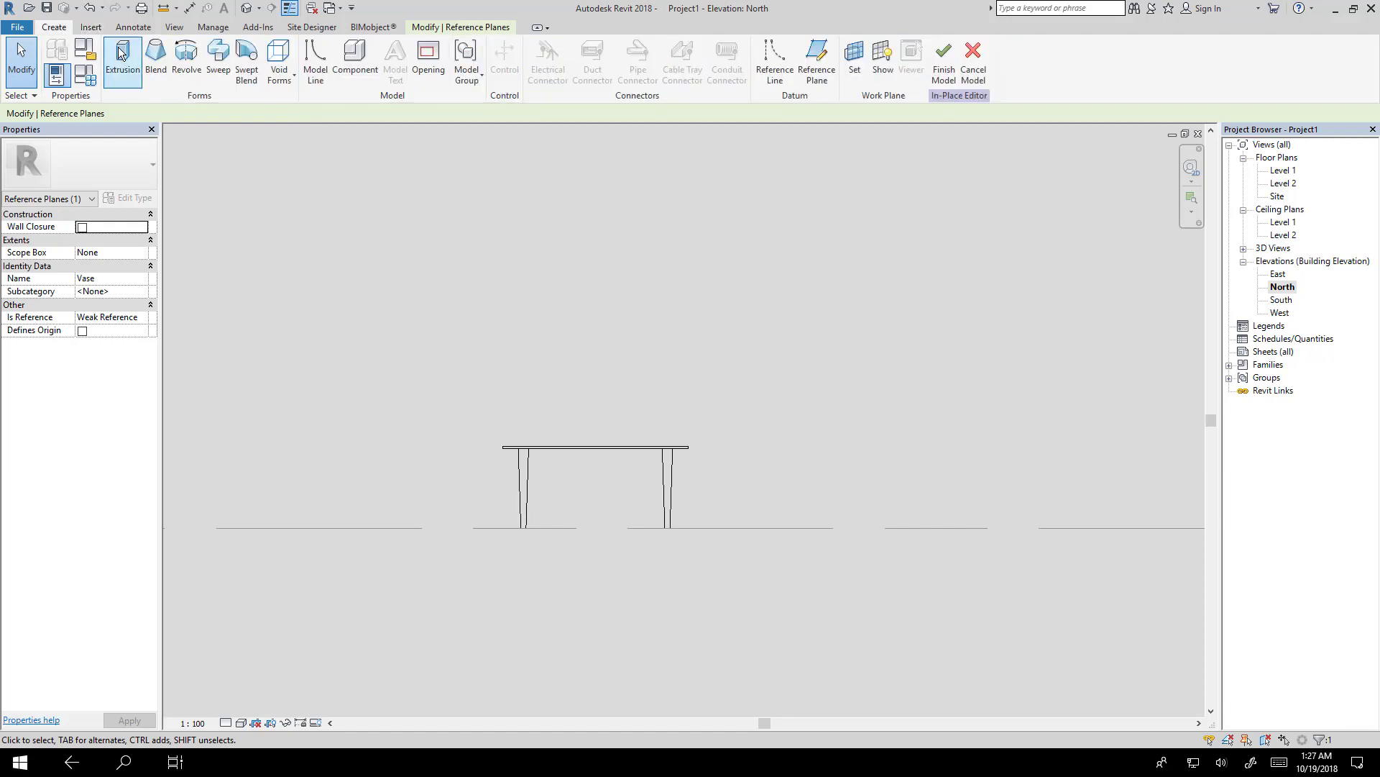
pyautogui.click(184, 69)
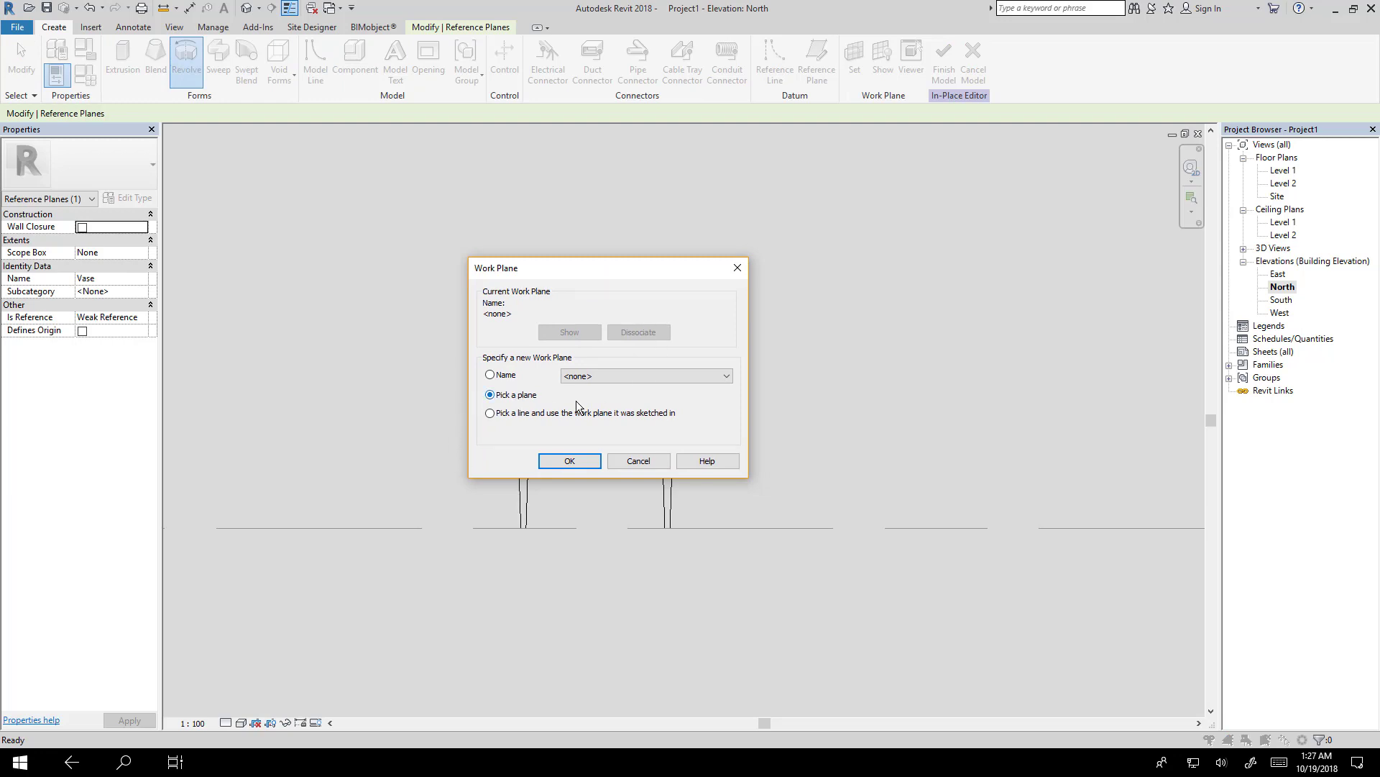
pyautogui.click(615, 376)
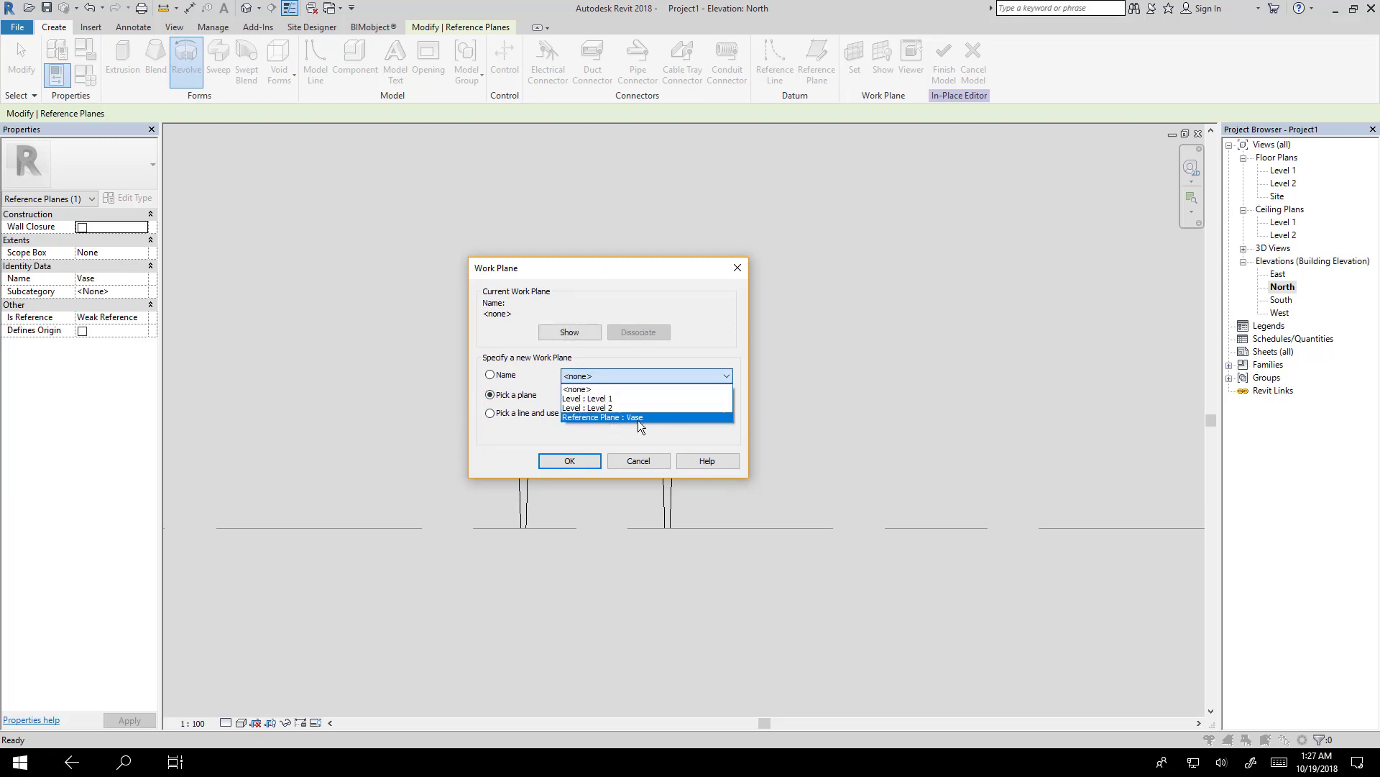
pyautogui.click(633, 417)
pyautogui.click(570, 461)
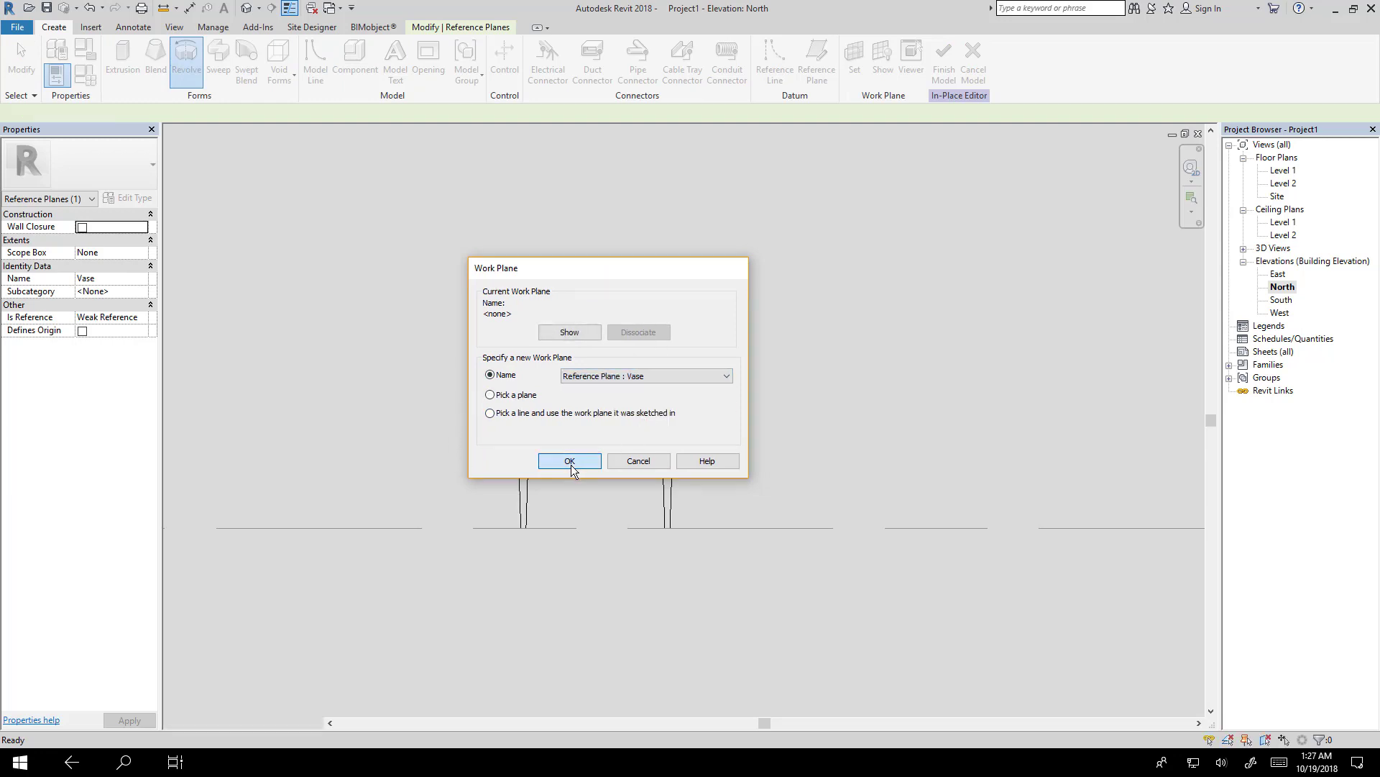
# Step: Sketch the vase's base as chained boundary lines: about 85 mm along the tabletop, a short vertical rise, and about 20 mm back inward
pyautogui.moveTo(611, 447); pyautogui.dragTo(583, 441, button='middle')
pyautogui.scroll(3, 676, 405)
pyautogui.scroll(4, 668, 421)
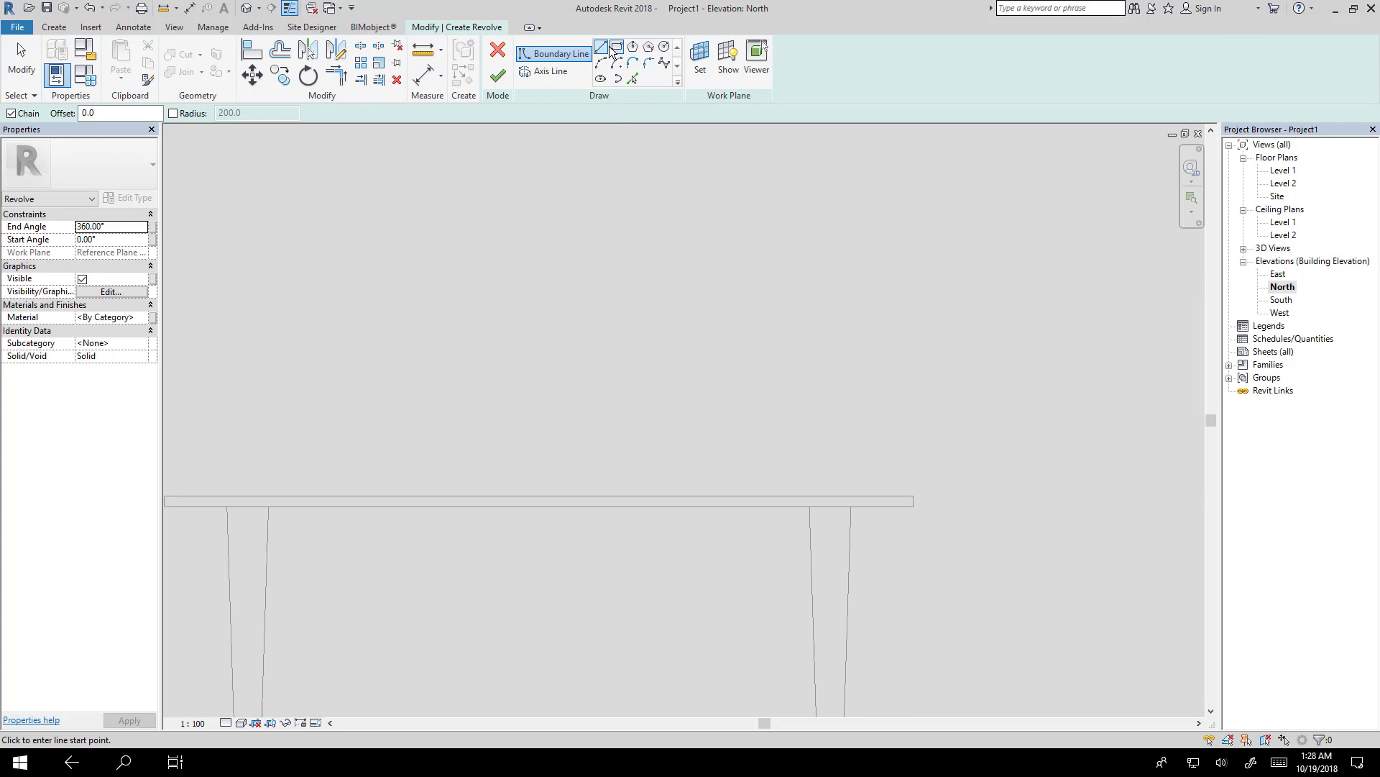
pyautogui.click(652, 493)
pyautogui.scroll(3, 679, 499)
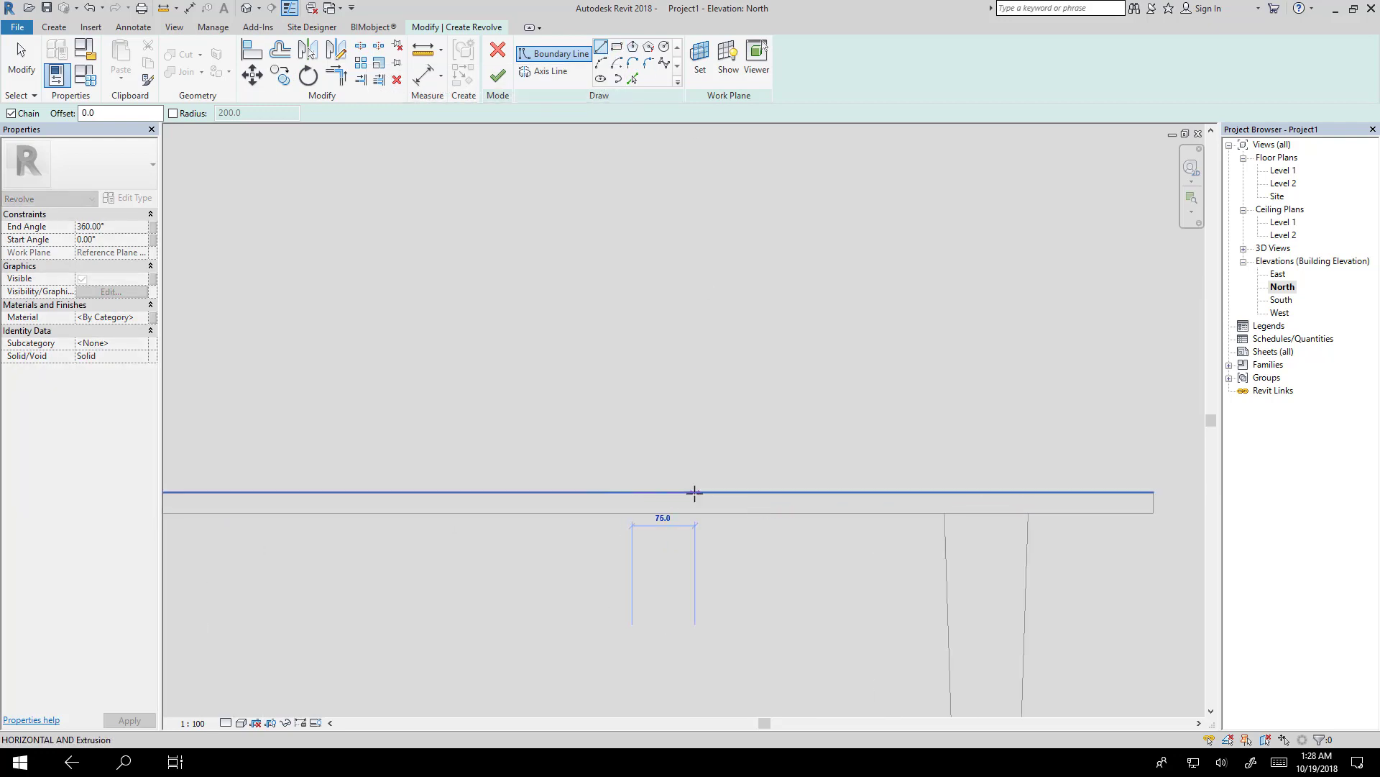
pyautogui.click(702, 493)
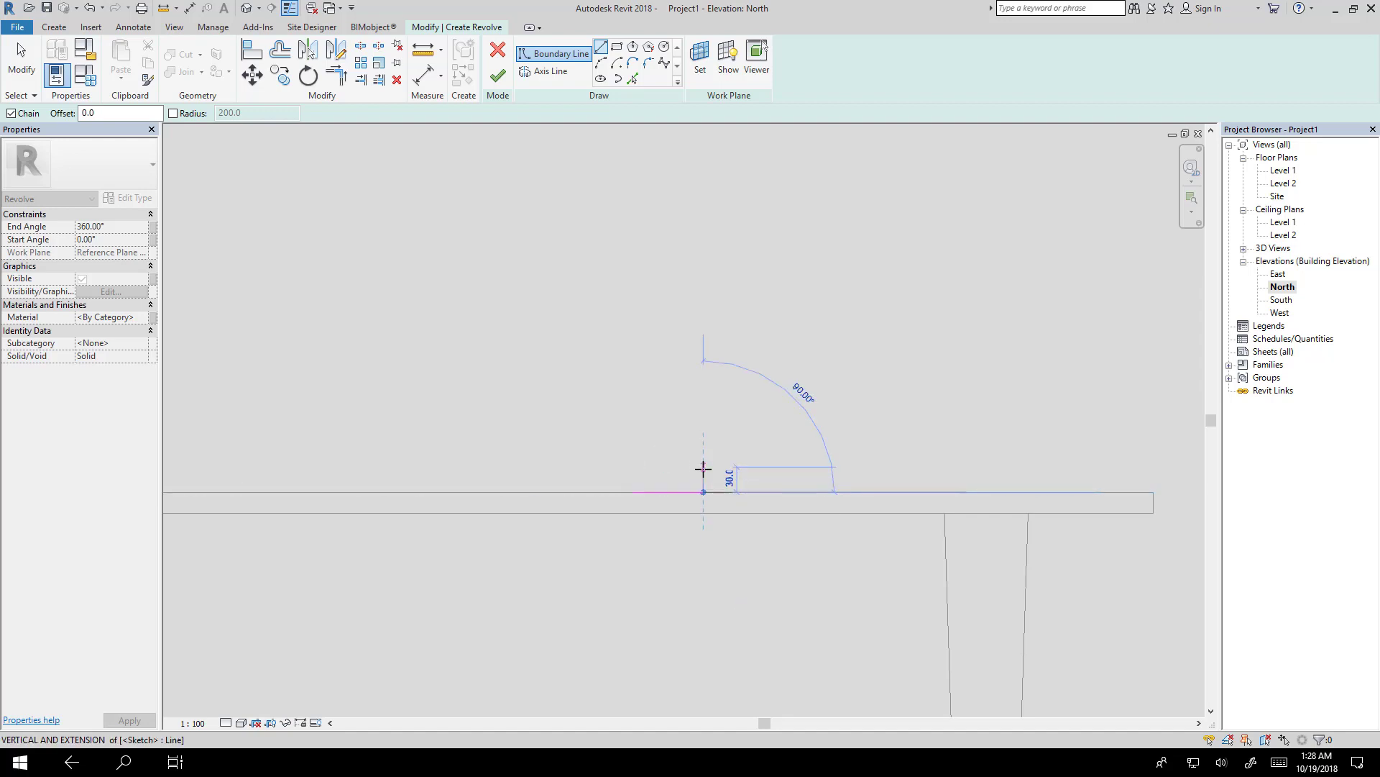
pyautogui.click(703, 463)
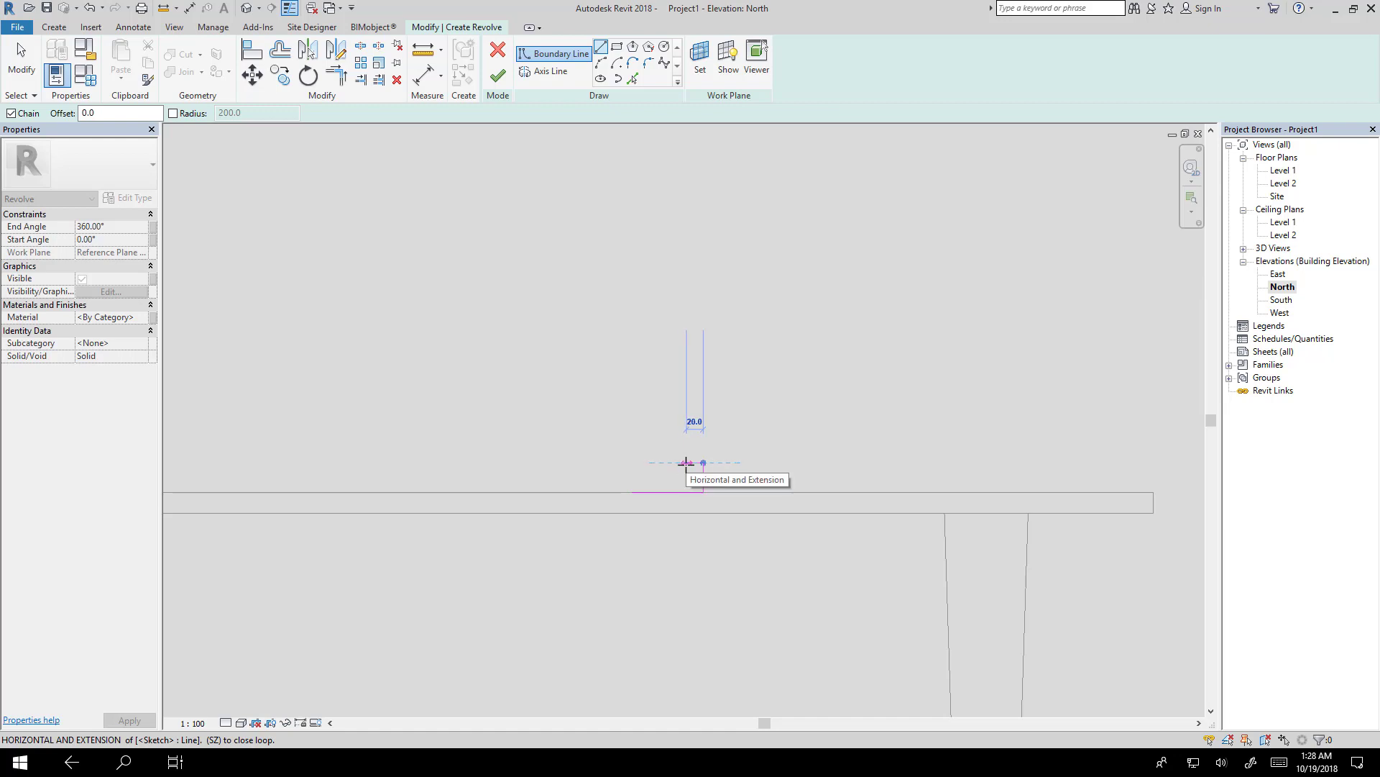
pyautogui.click(685, 462)
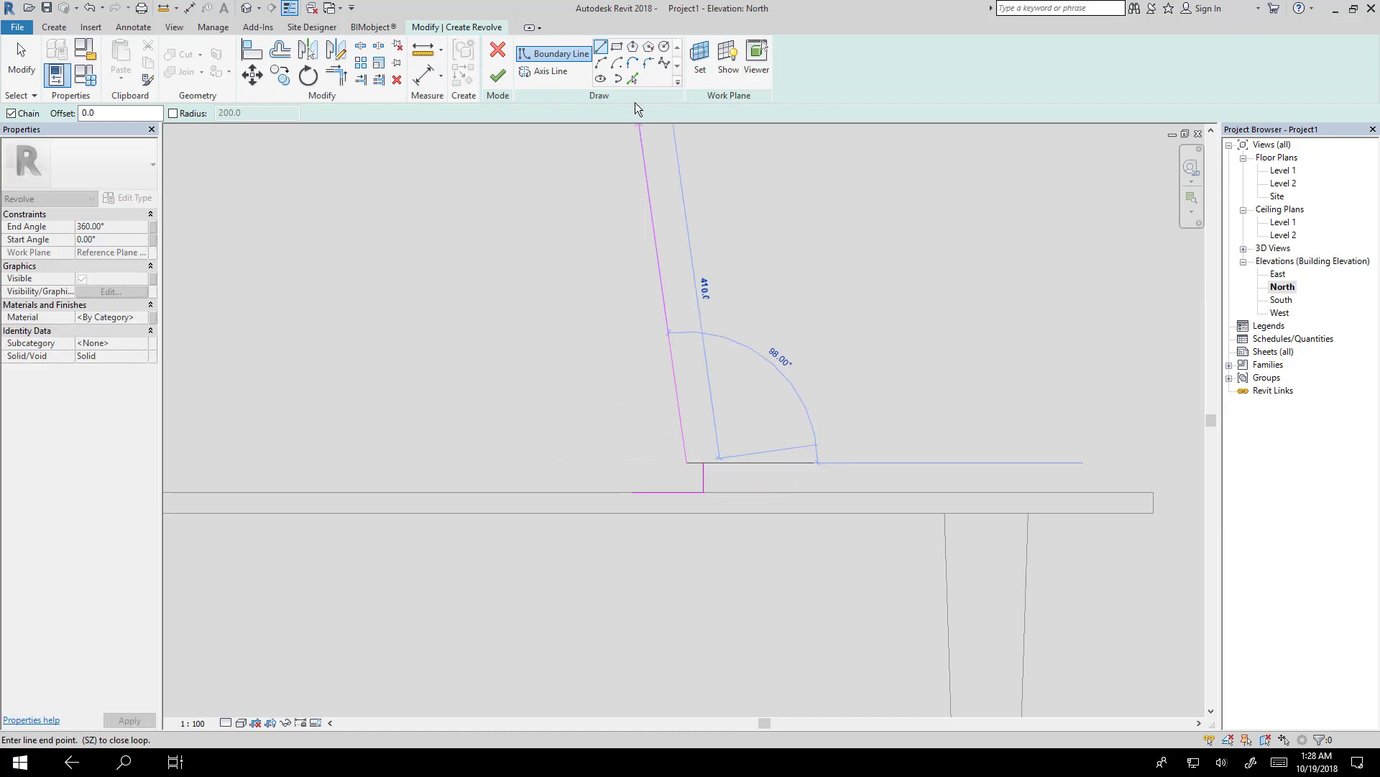
# Step: Continue the profile with a small inward-bulging arc and a tall shallow arc, both ending in line with the base's outer edge
pyautogui.click(602, 63)
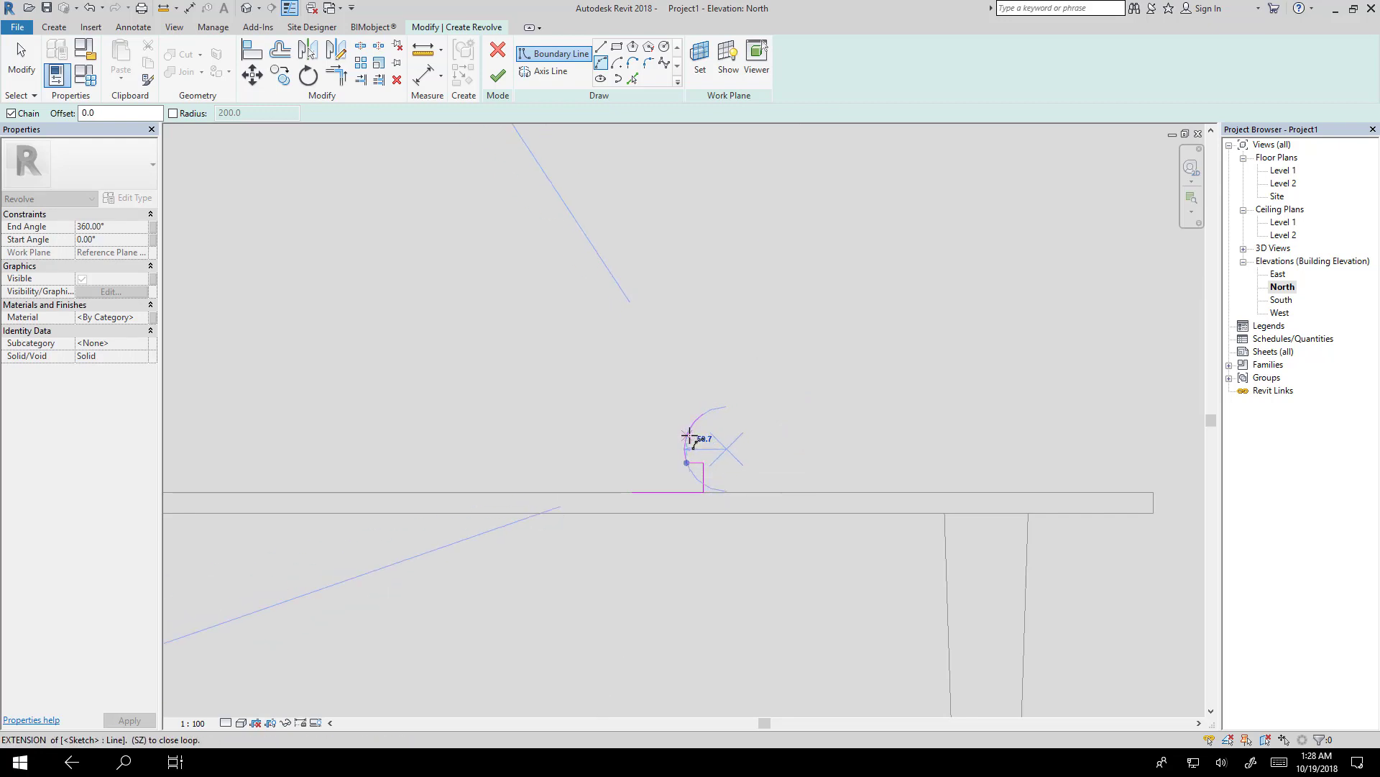
pyautogui.click(703, 413)
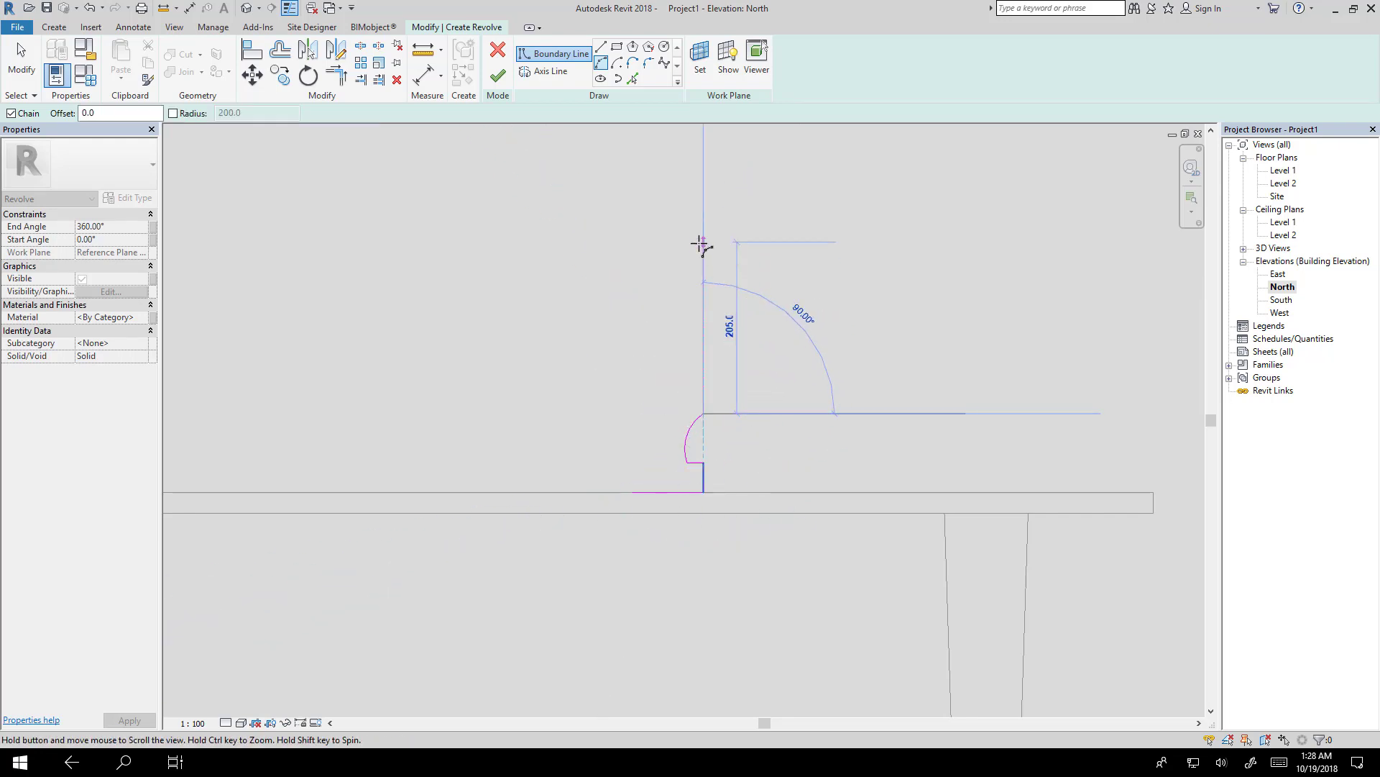
pyautogui.moveTo(702, 246); pyautogui.dragTo(709, 363, button='middle')
pyautogui.scroll(-1, 708, 360)
pyautogui.scroll(-2, 707, 351)
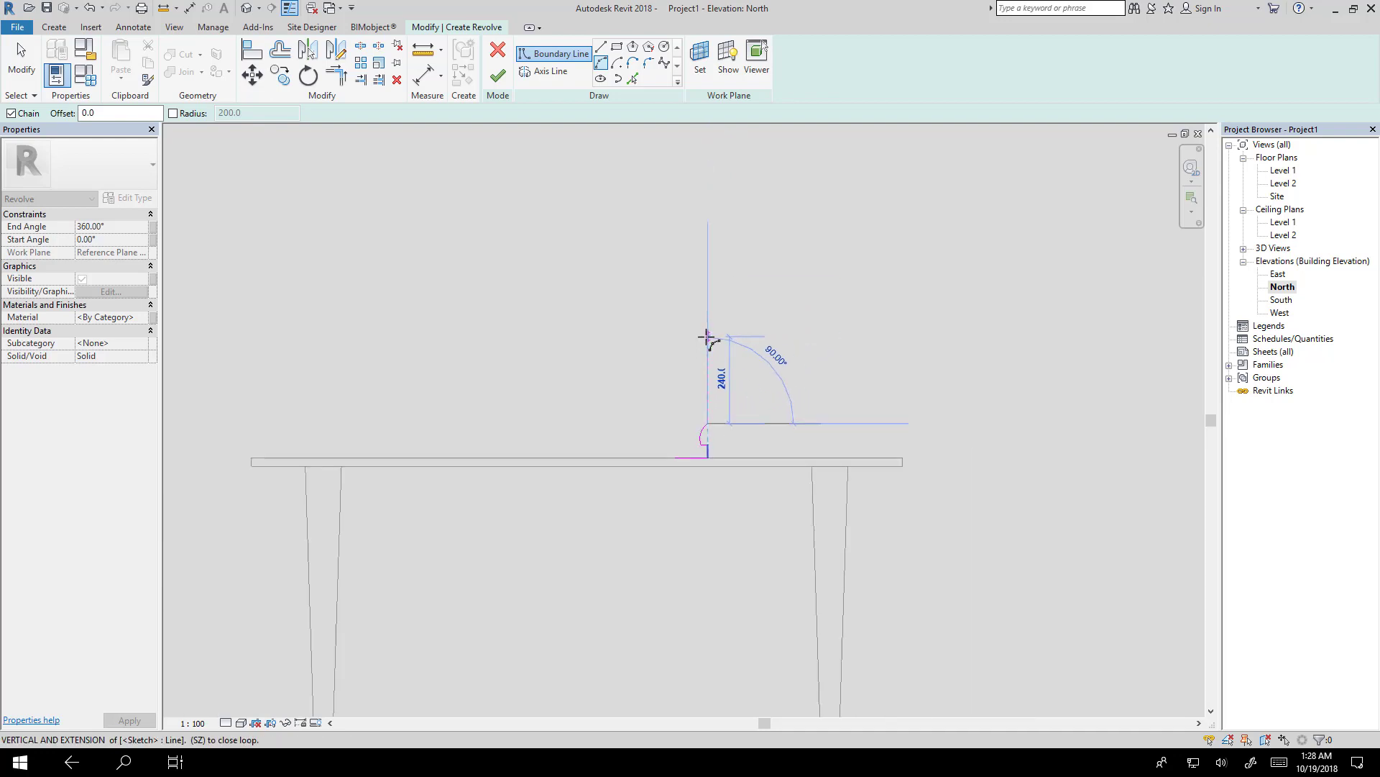
pyautogui.scroll(1, 706, 351)
pyautogui.scroll(2, 708, 350)
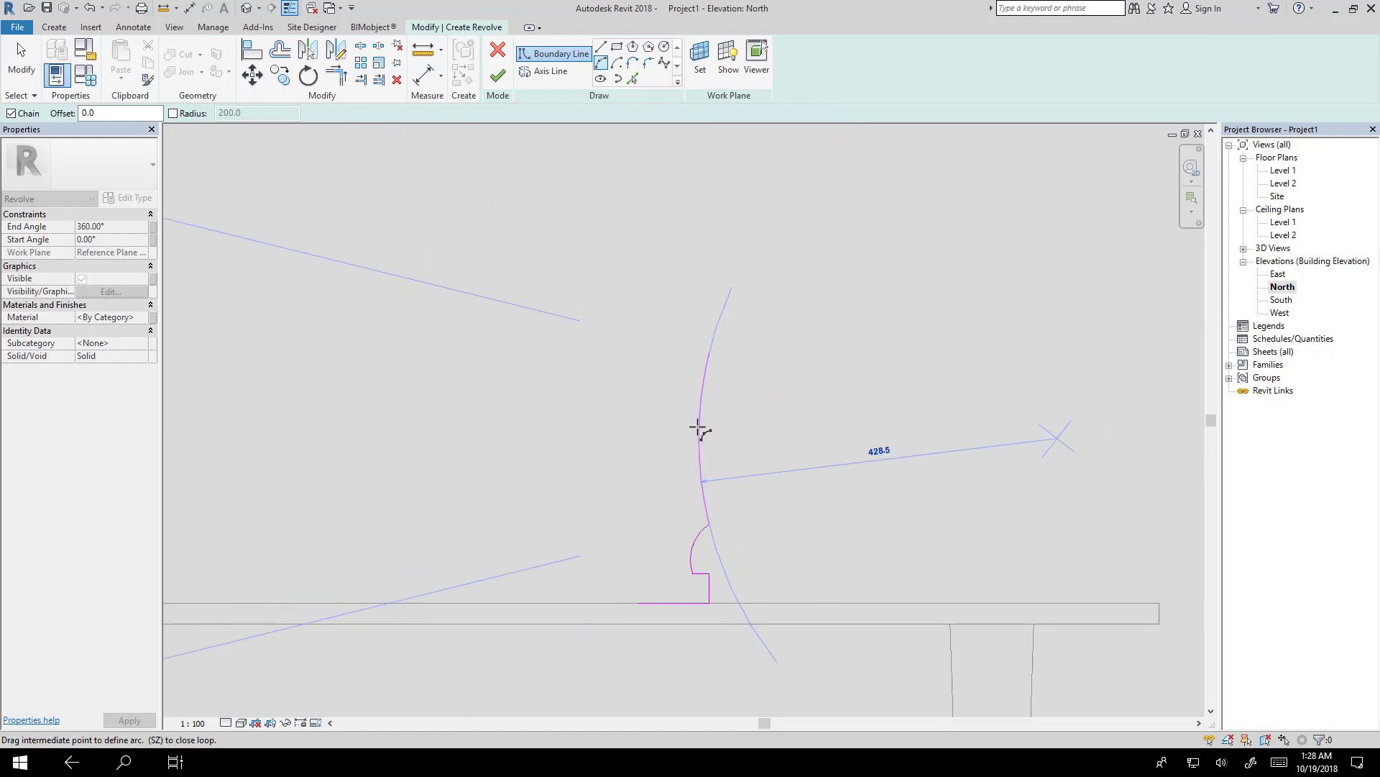
pyautogui.click(710, 353)
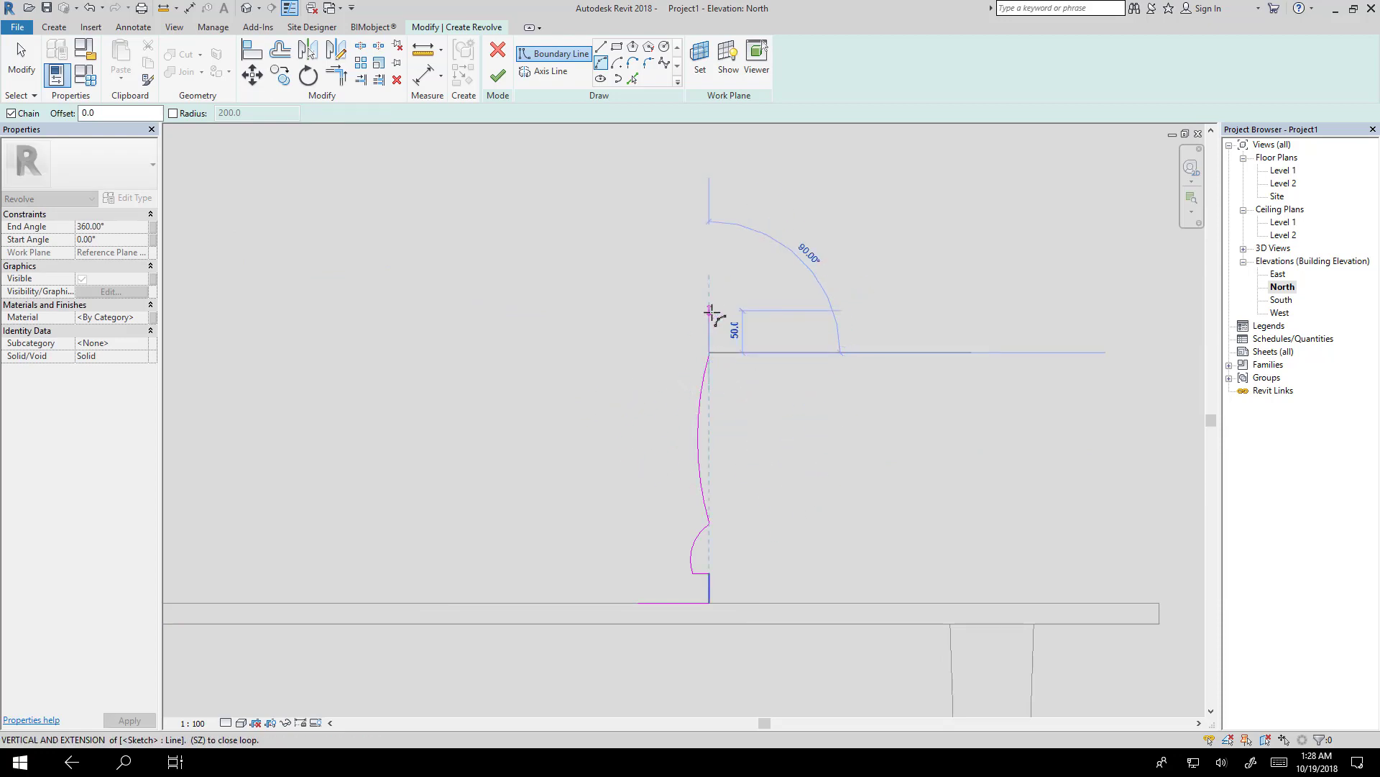
# Step: Add a short outward-bulging arc above the tall arc for the vase's neck and finish the outer profile
pyautogui.scroll(4, 712, 317)
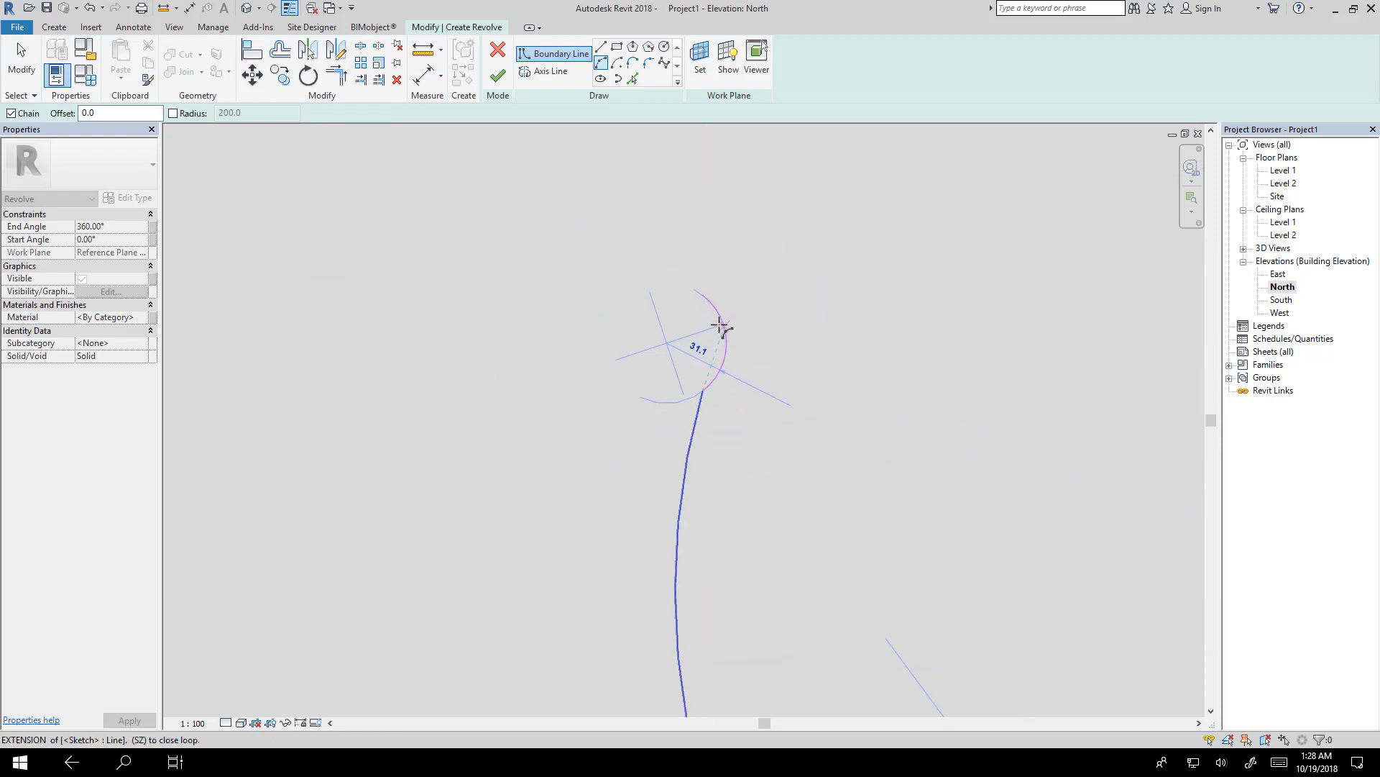
pyautogui.click(710, 327)
pyautogui.scroll(-5, 748, 330)
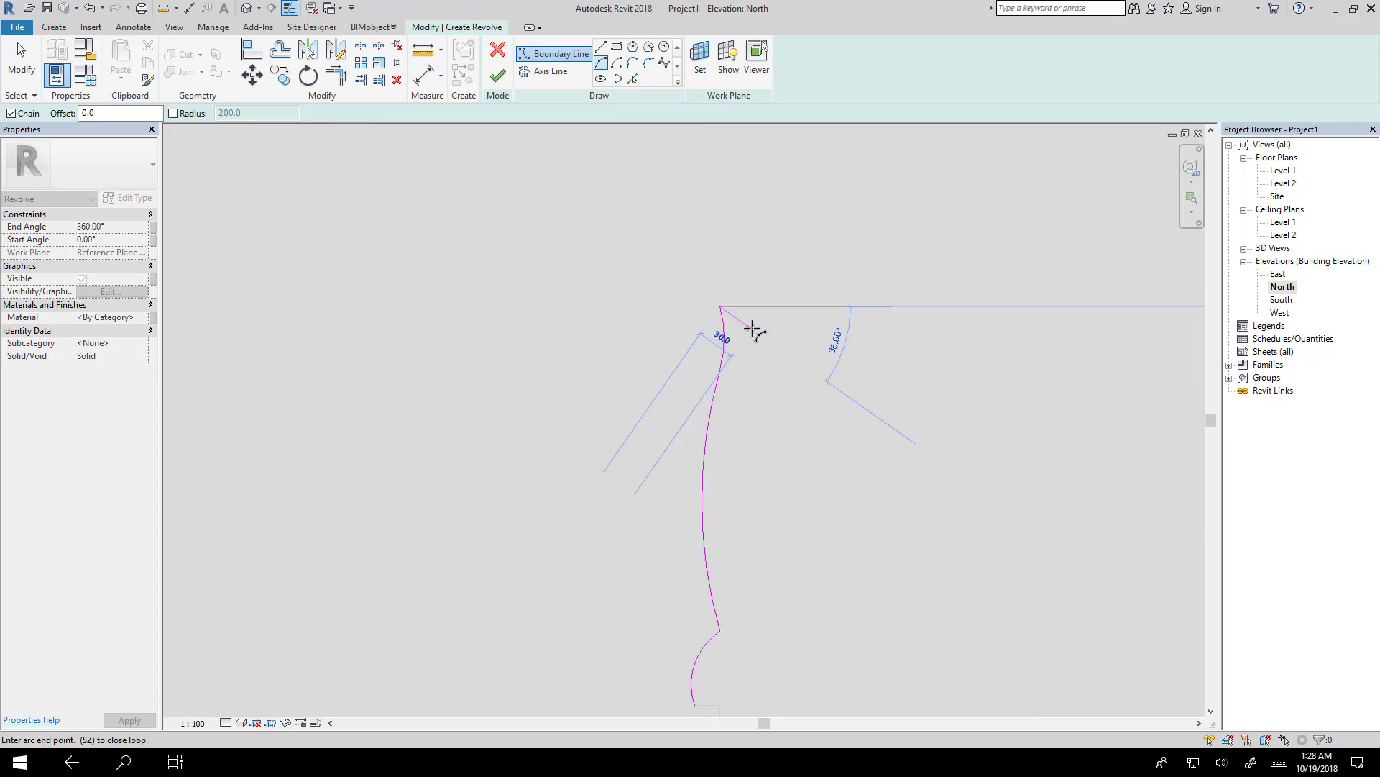
pyautogui.press('Escape')
pyautogui.press('Escape')
pyautogui.scroll(-1, 797, 424)
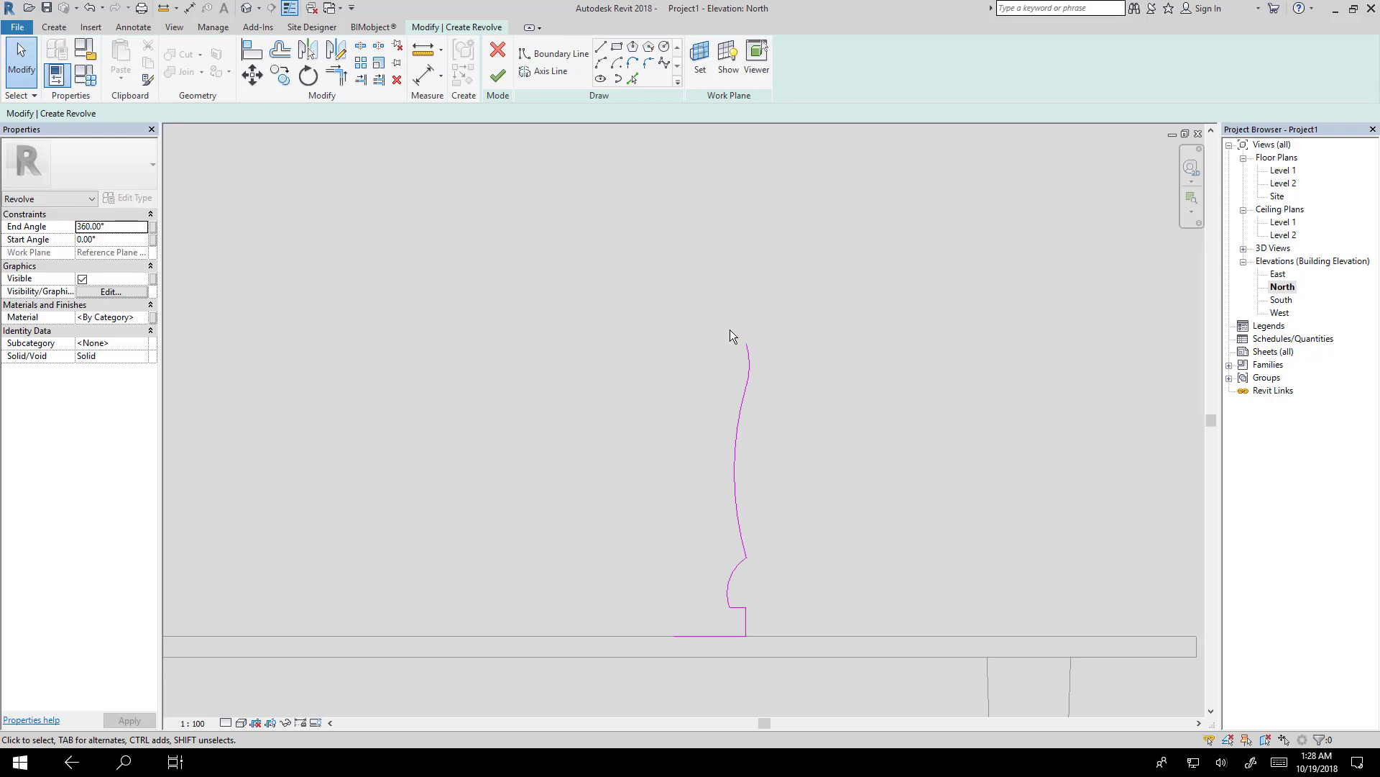
# Step: Offset copies of the three profile arcs 4.0 mm toward the inside of the vase
pyautogui.click(280, 49)
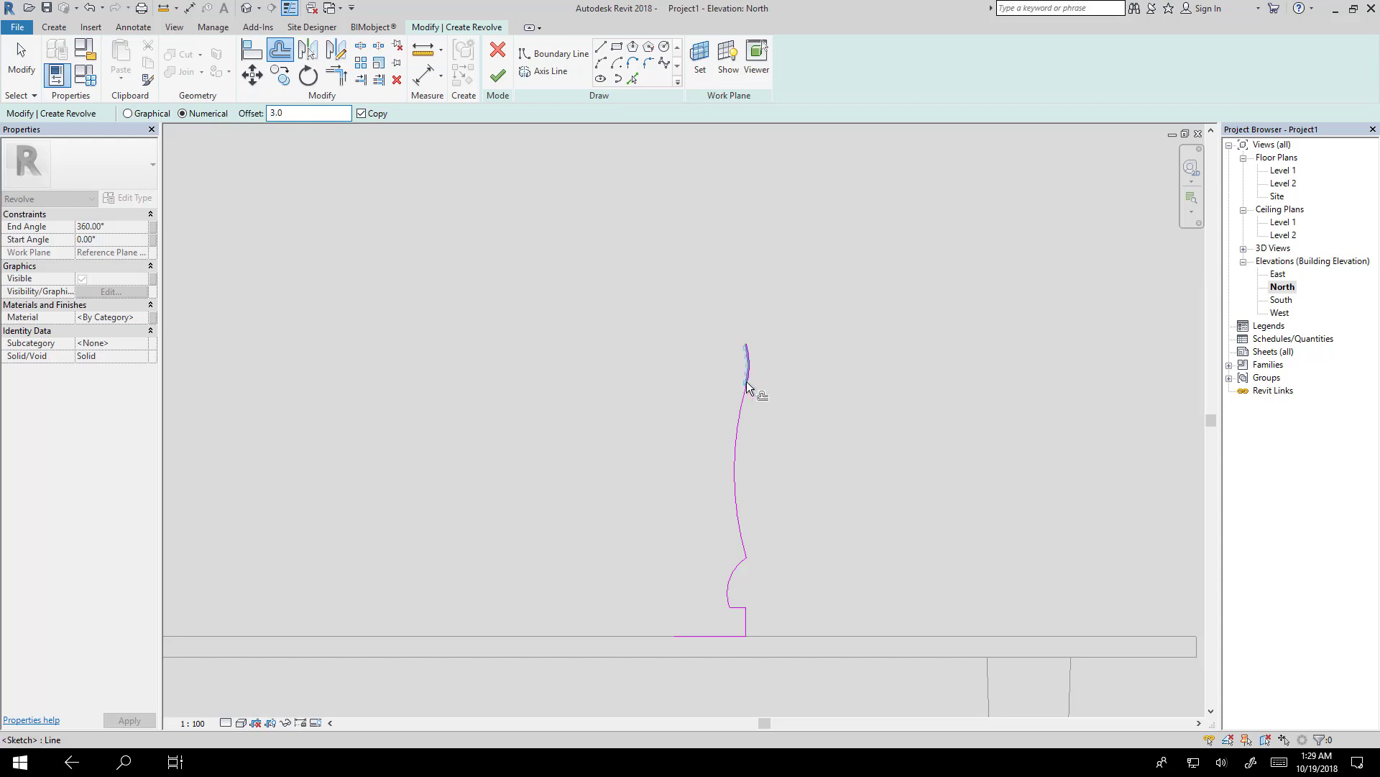
pyautogui.scroll(3, 746, 389)
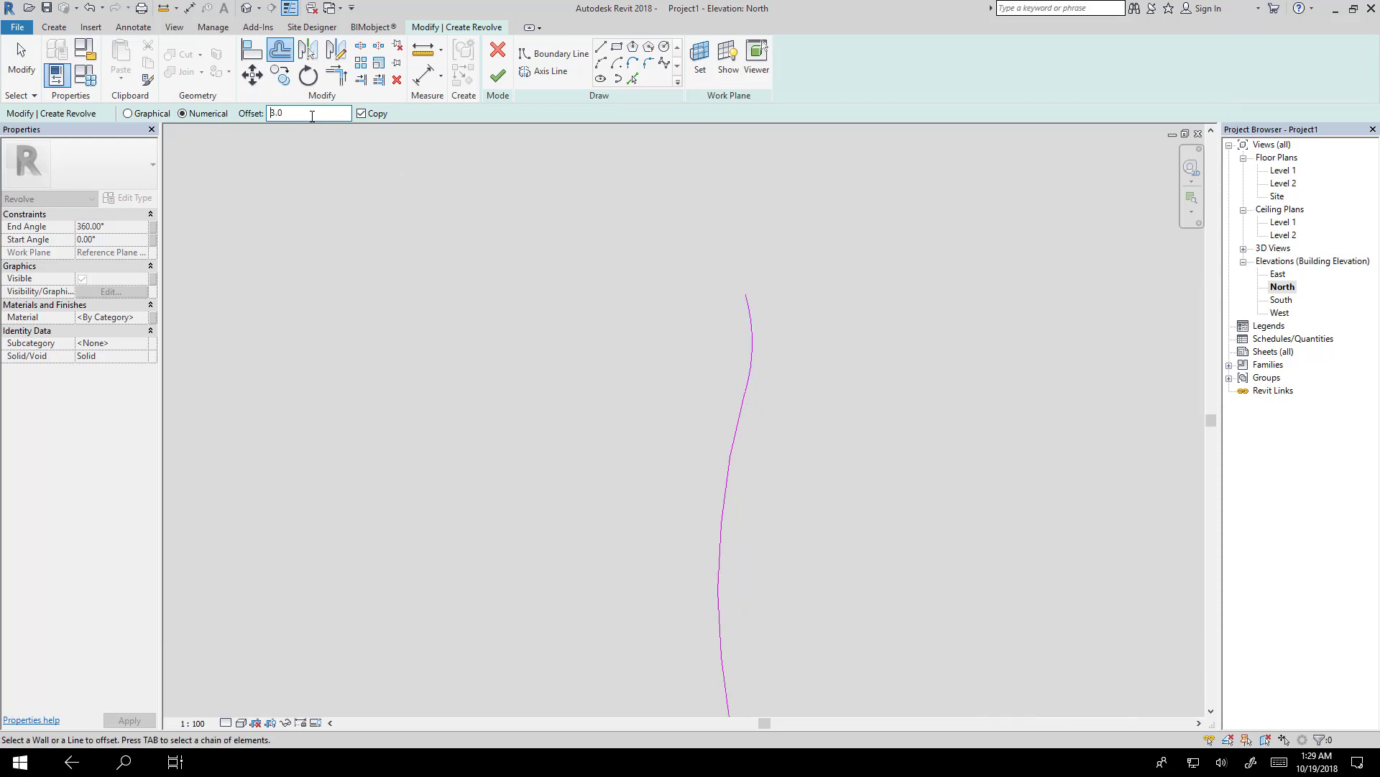
pyautogui.write('4.0')
pyautogui.click(751, 358)
pyautogui.click(745, 417)
pyautogui.moveTo(755, 731); pyautogui.dragTo(761, 479, button='middle')
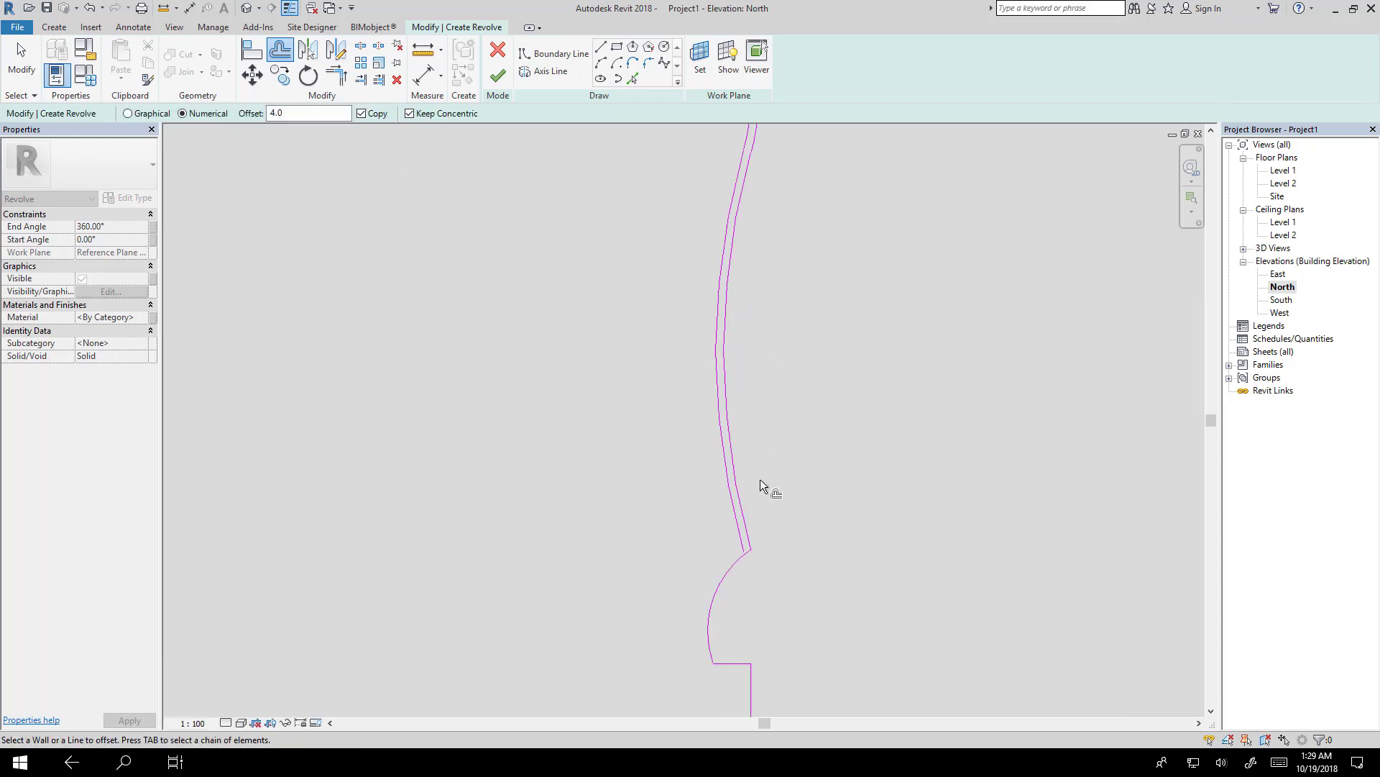
pyautogui.click(739, 563)
# Step: Offset copies of the base's straight lines 4.0 mm inward to complete the inner wall outline
pyautogui.moveTo(760, 684); pyautogui.dragTo(770, 453, button='middle')
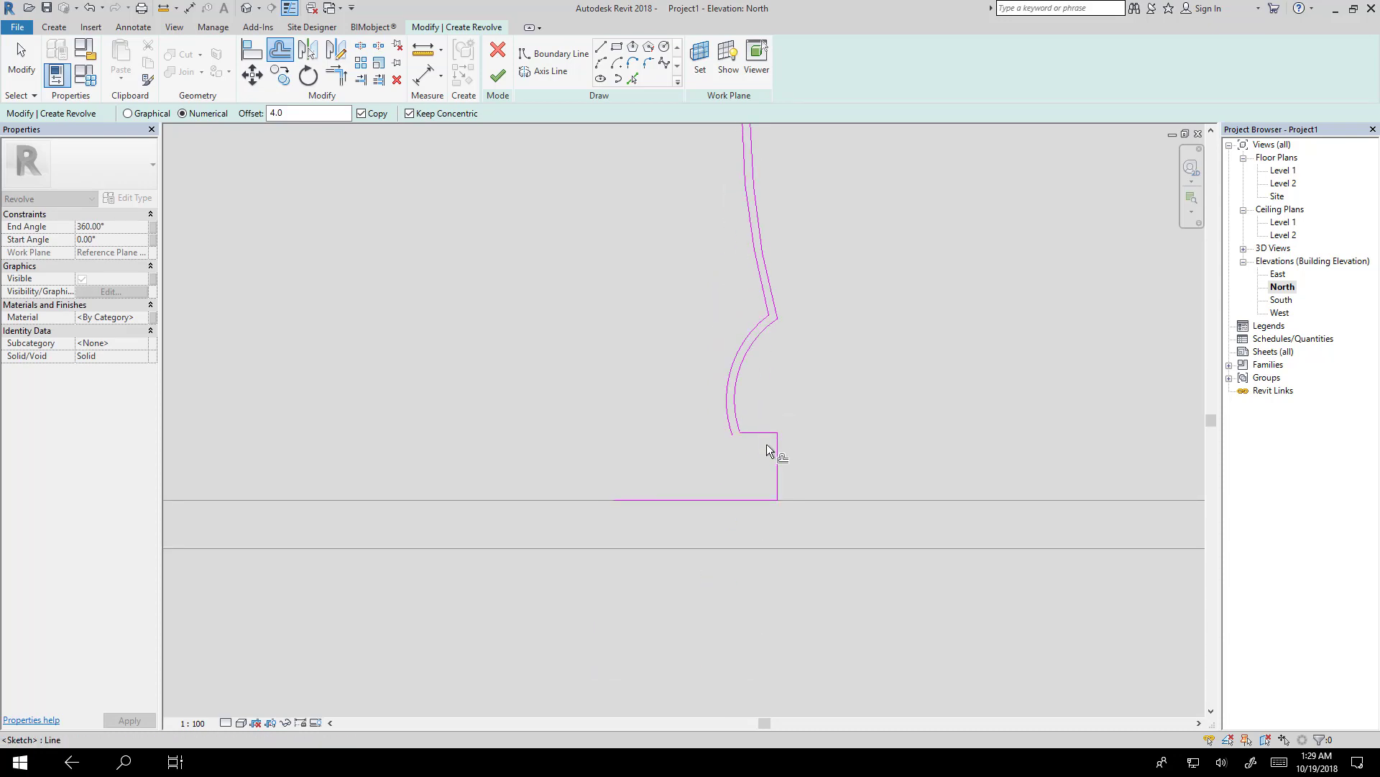
pyautogui.click(781, 466)
pyautogui.click(761, 503)
pyautogui.scroll(3, 791, 503)
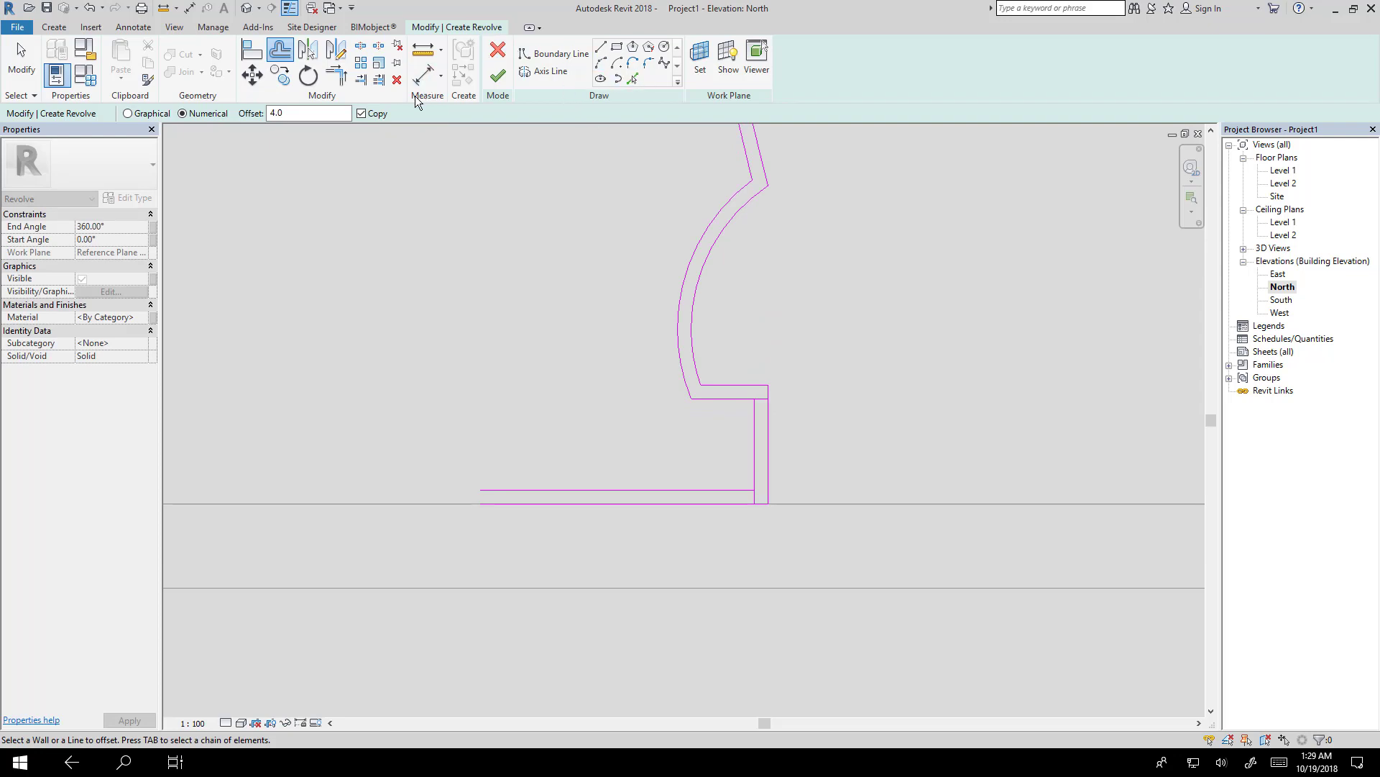
# Step: Trim the inner offset lines of the base into clean corners
pyautogui.click(336, 74)
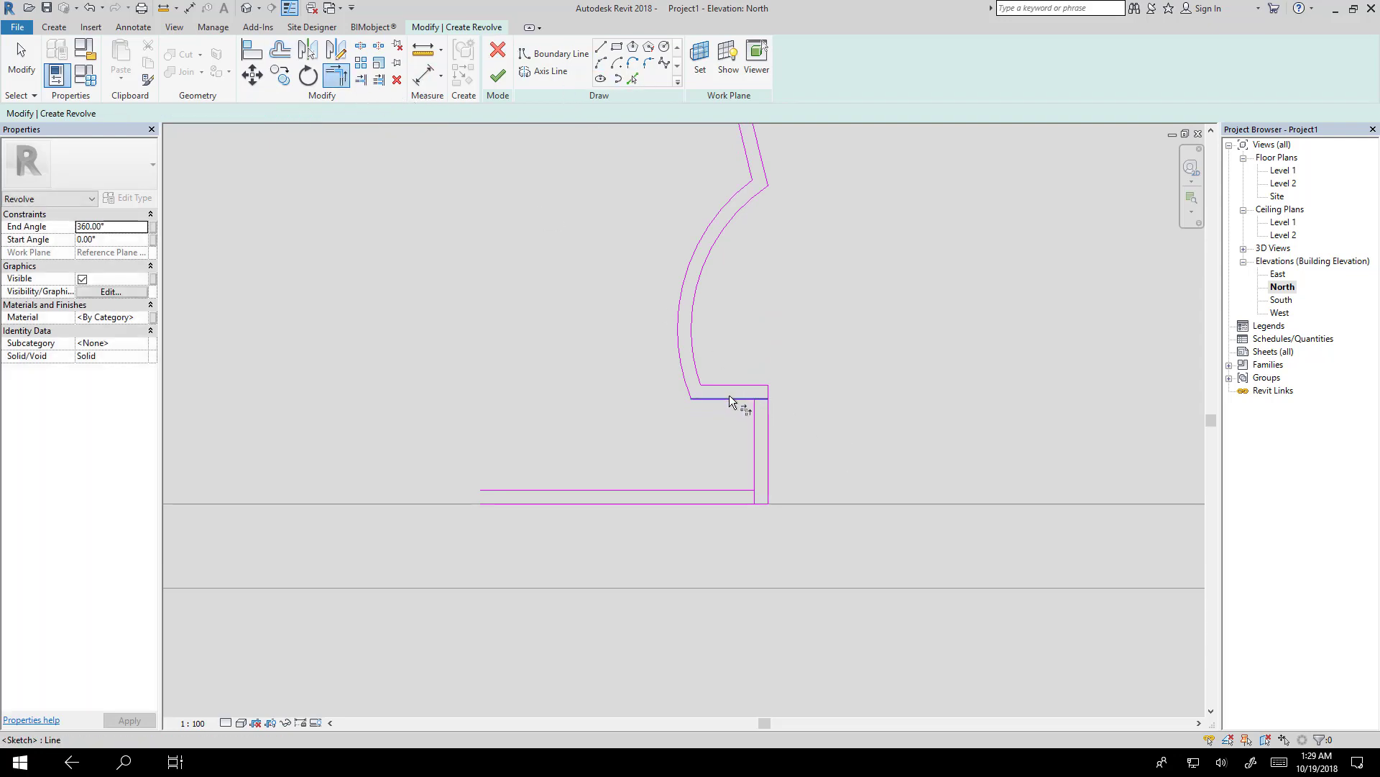
pyautogui.click(731, 397)
pyautogui.click(755, 460)
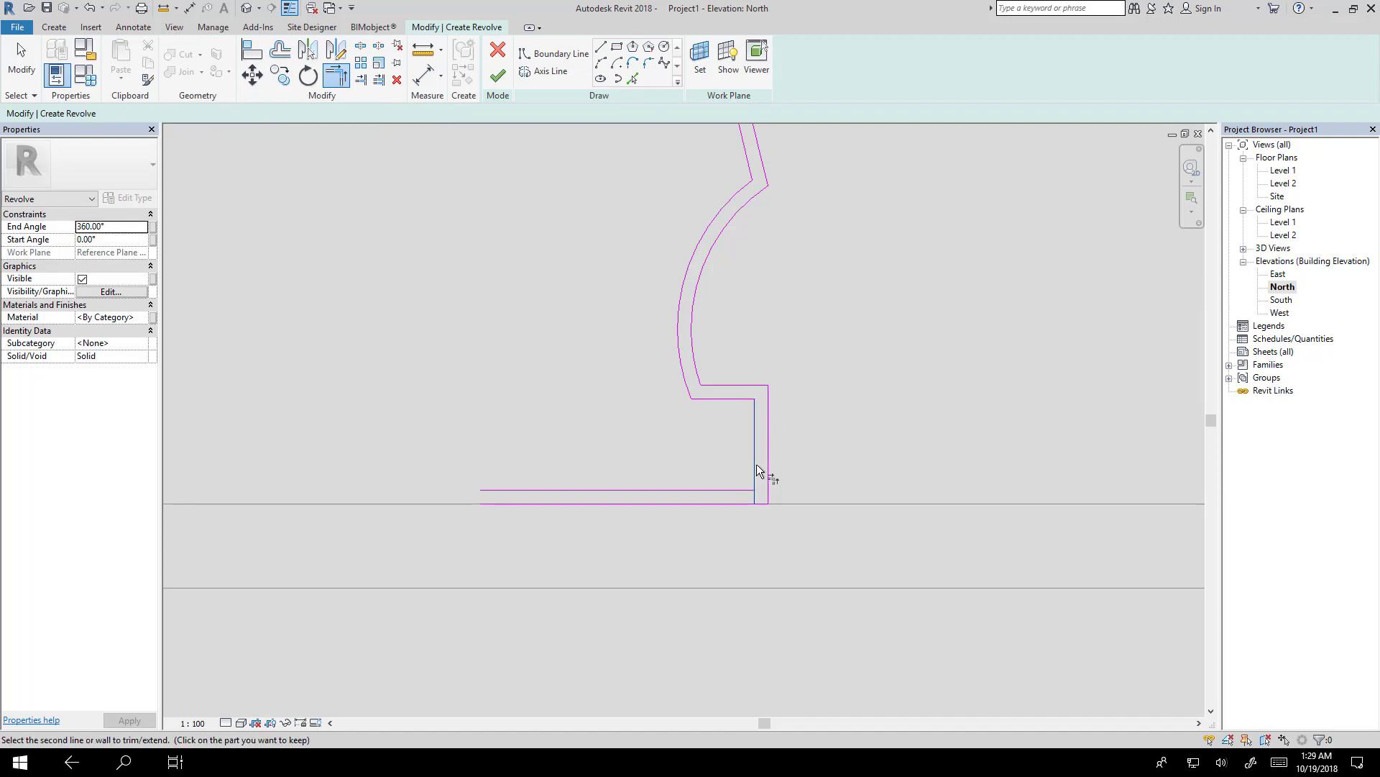
pyautogui.click(748, 491)
pyautogui.click(748, 495)
pyautogui.scroll(-4, 747, 533)
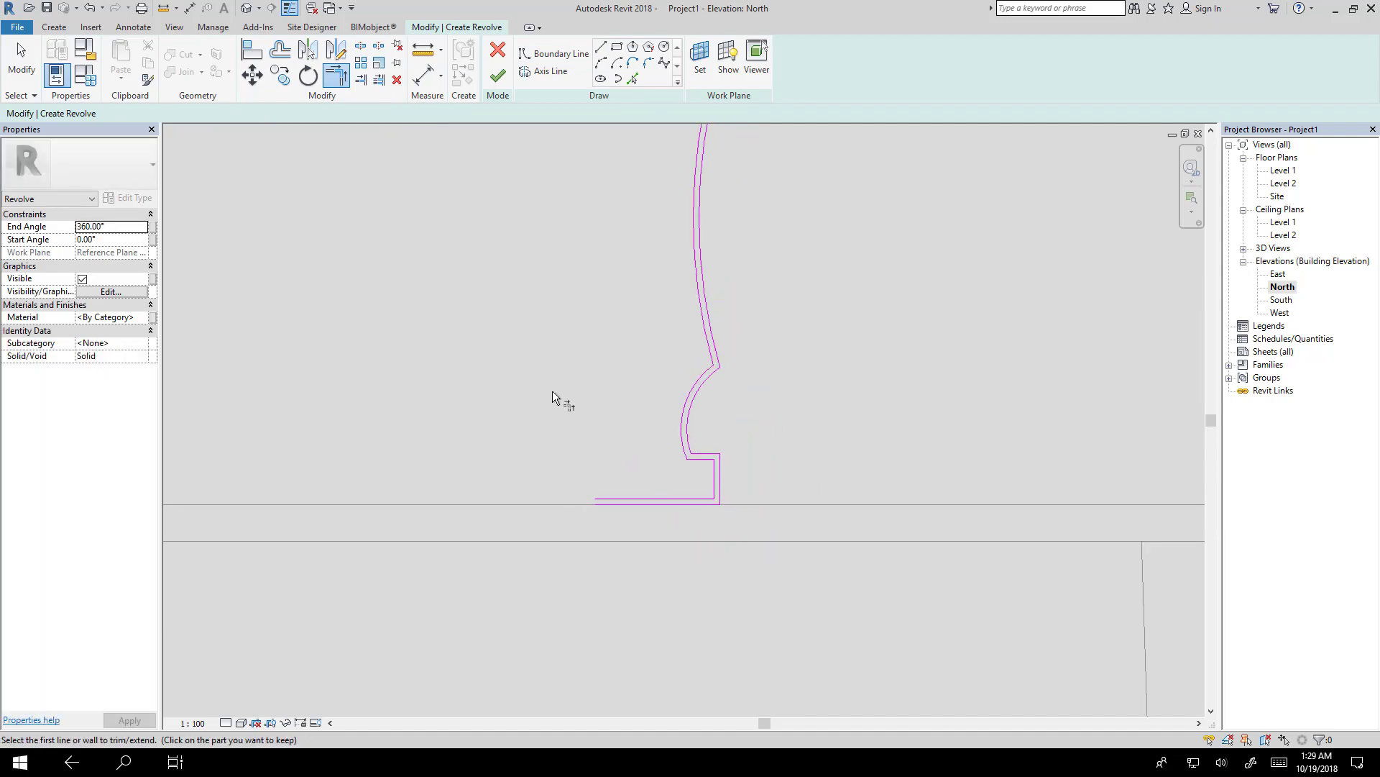
# Step: Close the inner end of the base with a short boundary line between the two parallel bottom lines
pyautogui.click(602, 49)
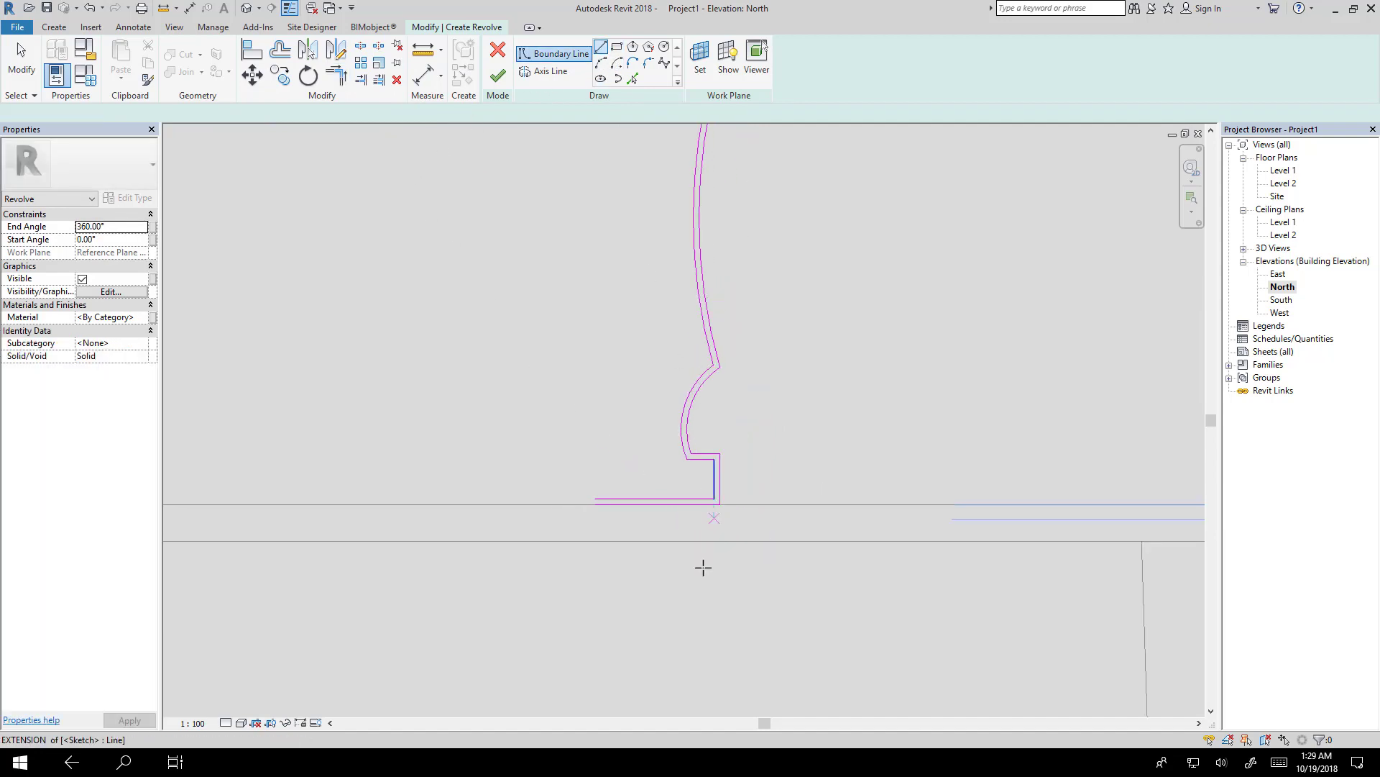
pyautogui.scroll(4, 597, 528)
pyautogui.click(615, 436)
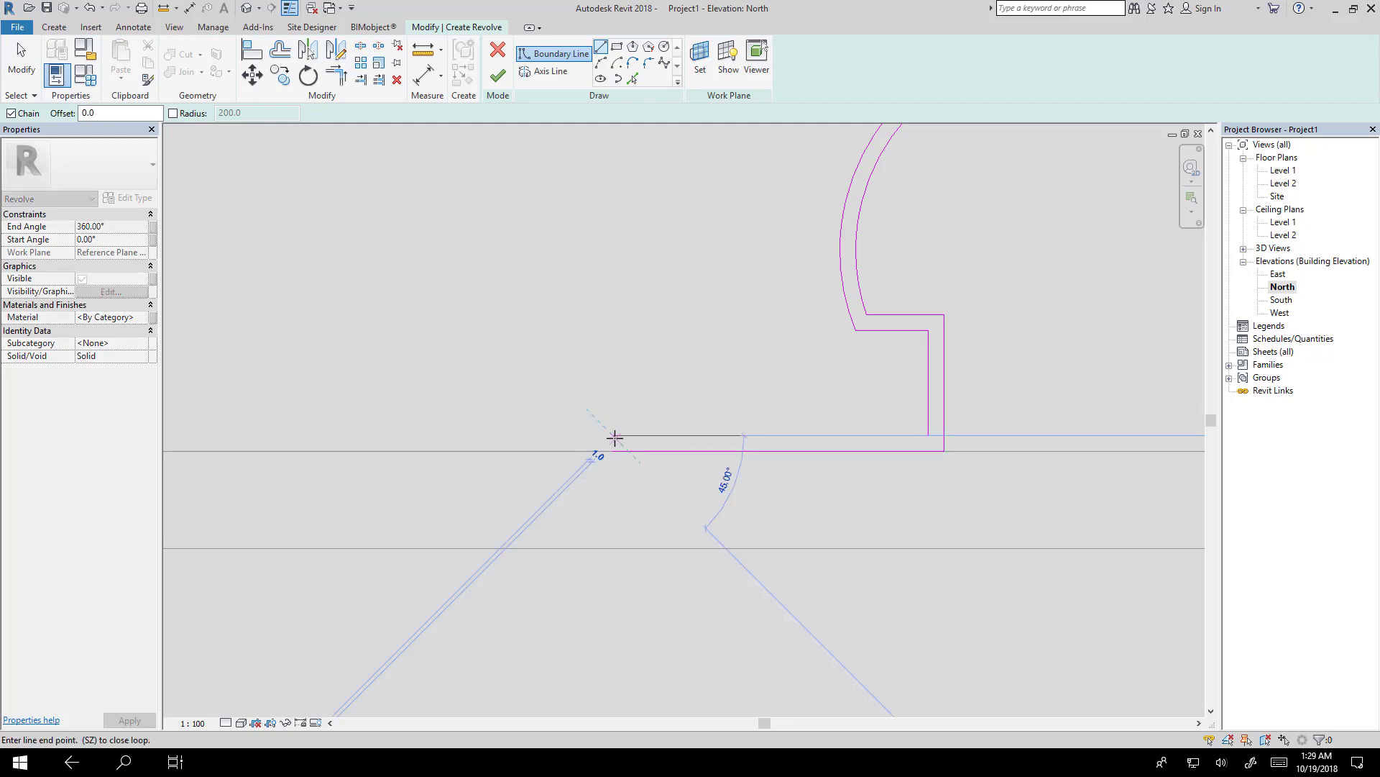
pyautogui.click(613, 451)
pyautogui.scroll(-4, 649, 521)
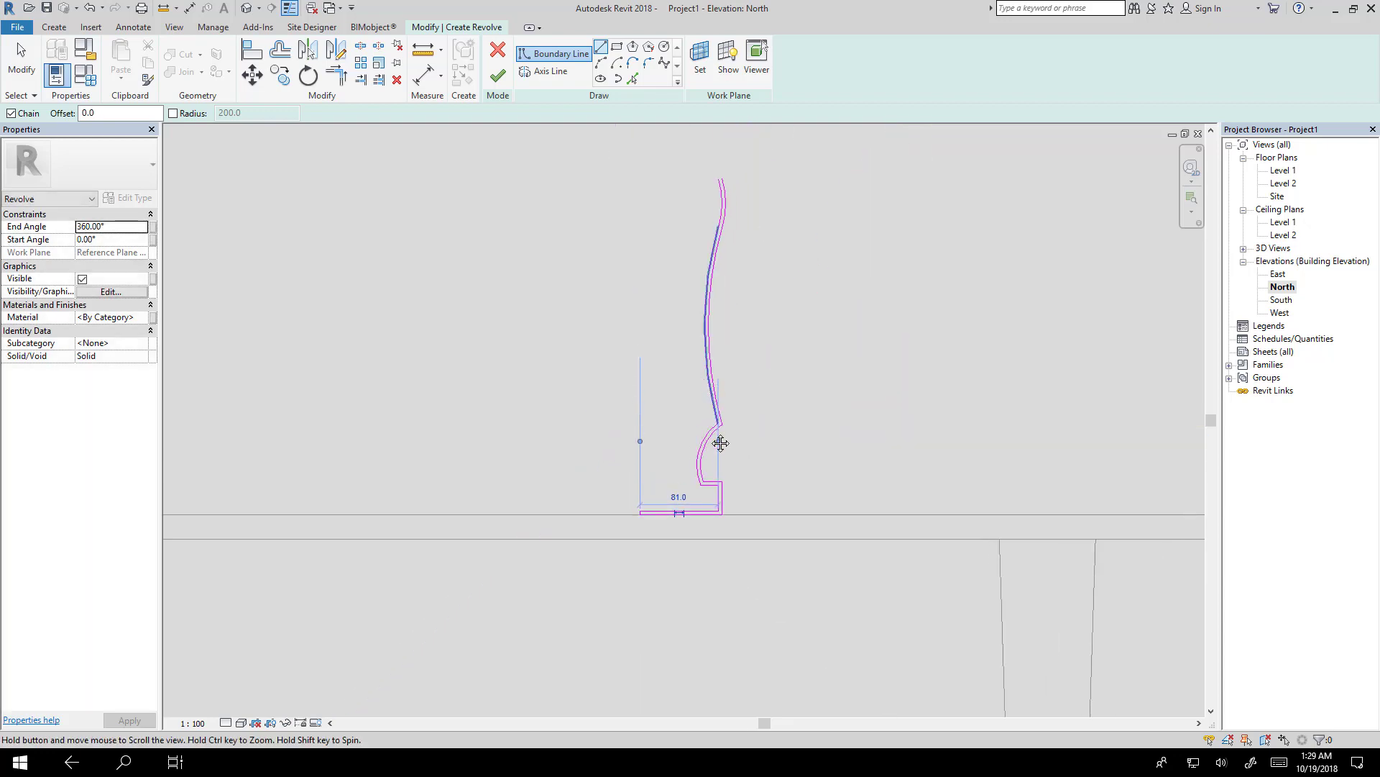
# Step: Close the vase's rim with a short boundary line joining the upper ends of the outer and inner arcs
pyautogui.scroll(5, 718, 417)
pyautogui.click(726, 301)
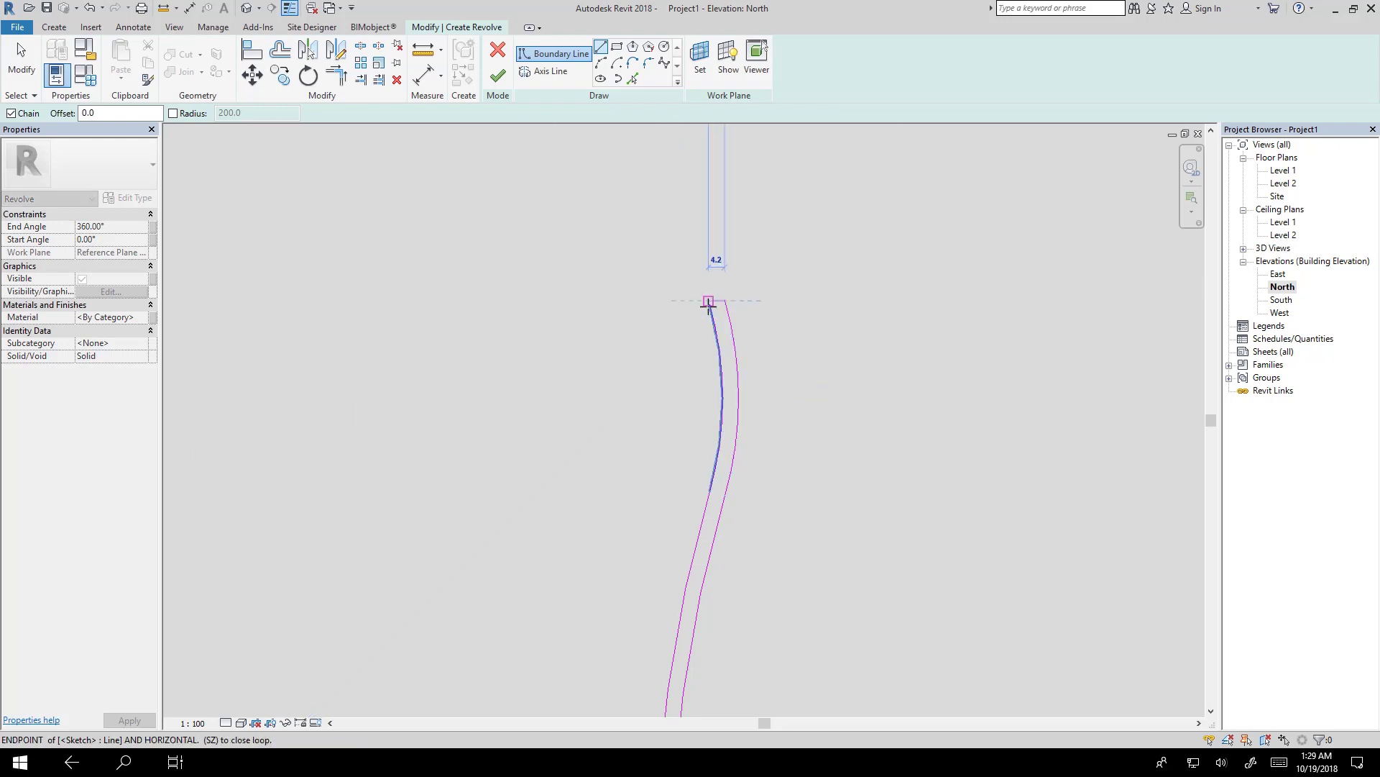
pyautogui.scroll(4, 716, 277)
pyautogui.click(715, 278)
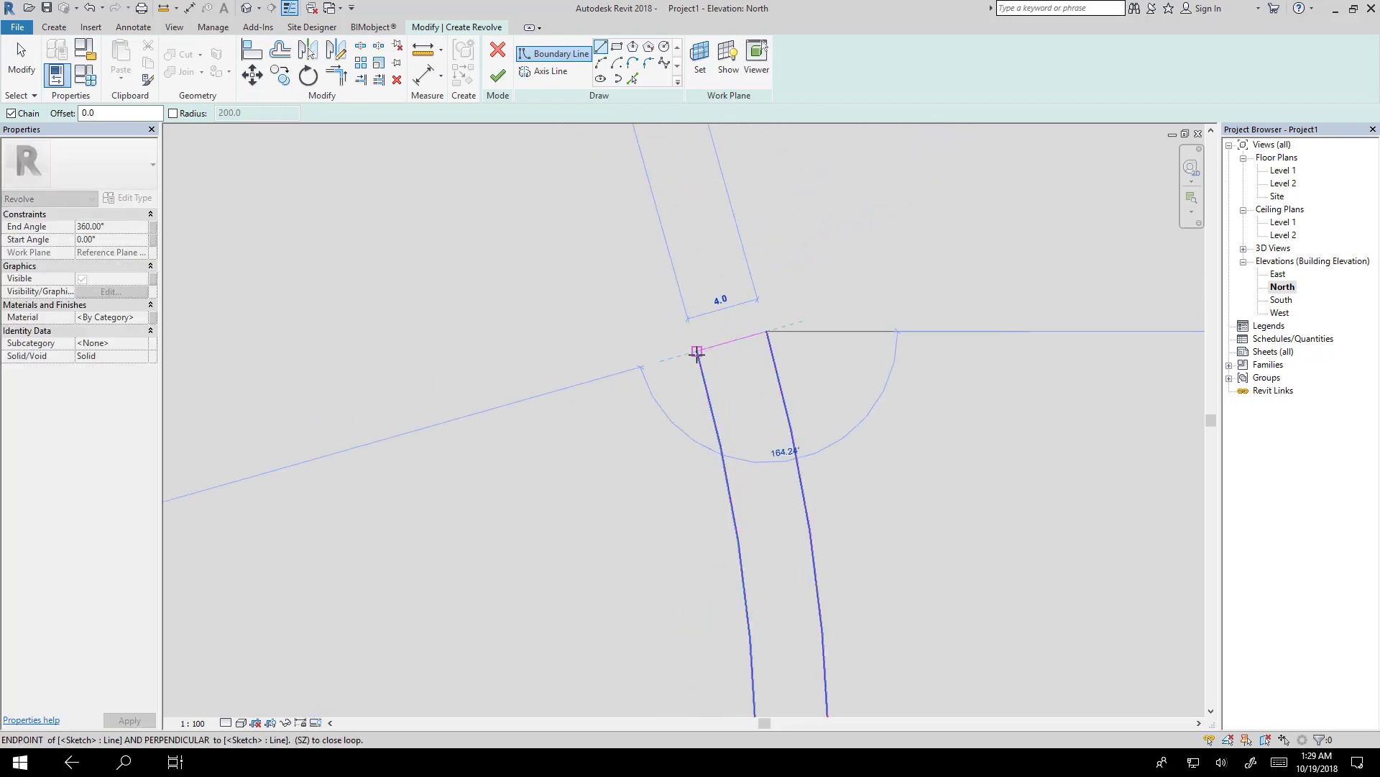
pyautogui.click(697, 351)
pyautogui.scroll(-2, 702, 335)
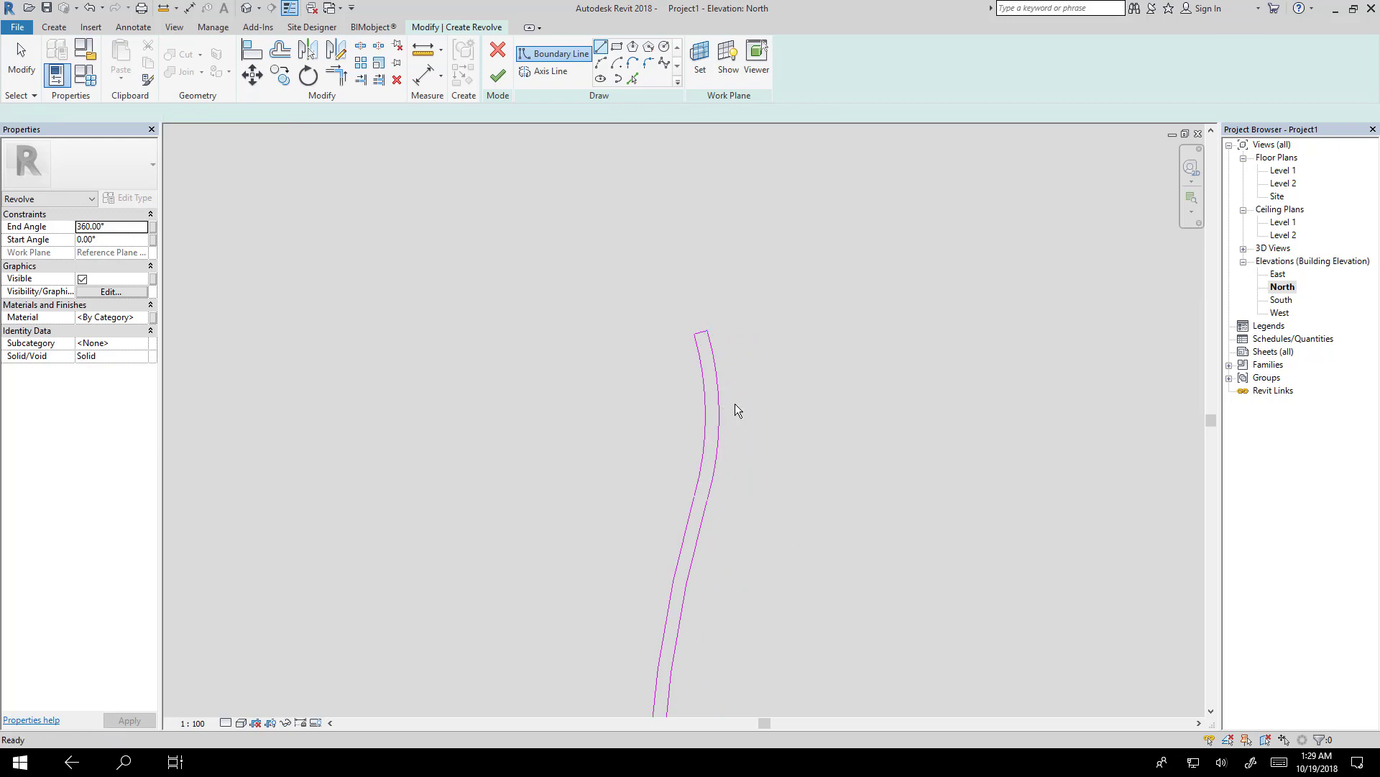
pyautogui.press('Escape')
# Step: Move the base's short end line outward to shorten the base's inner line to about 53 mm
pyautogui.moveTo(734, 453); pyautogui.dragTo(730, 269, button='middle')
pyautogui.scroll(-2, 731, 268)
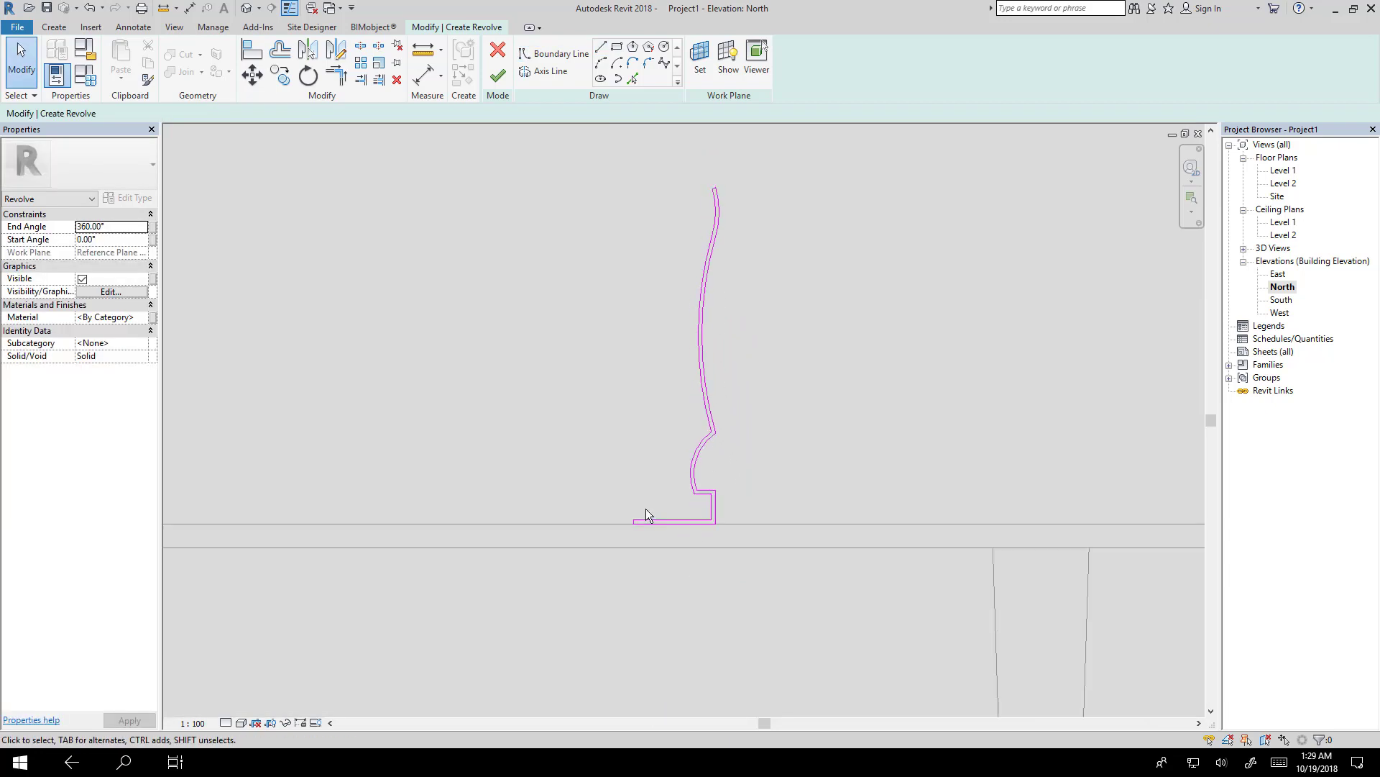
pyautogui.scroll(5, 646, 509)
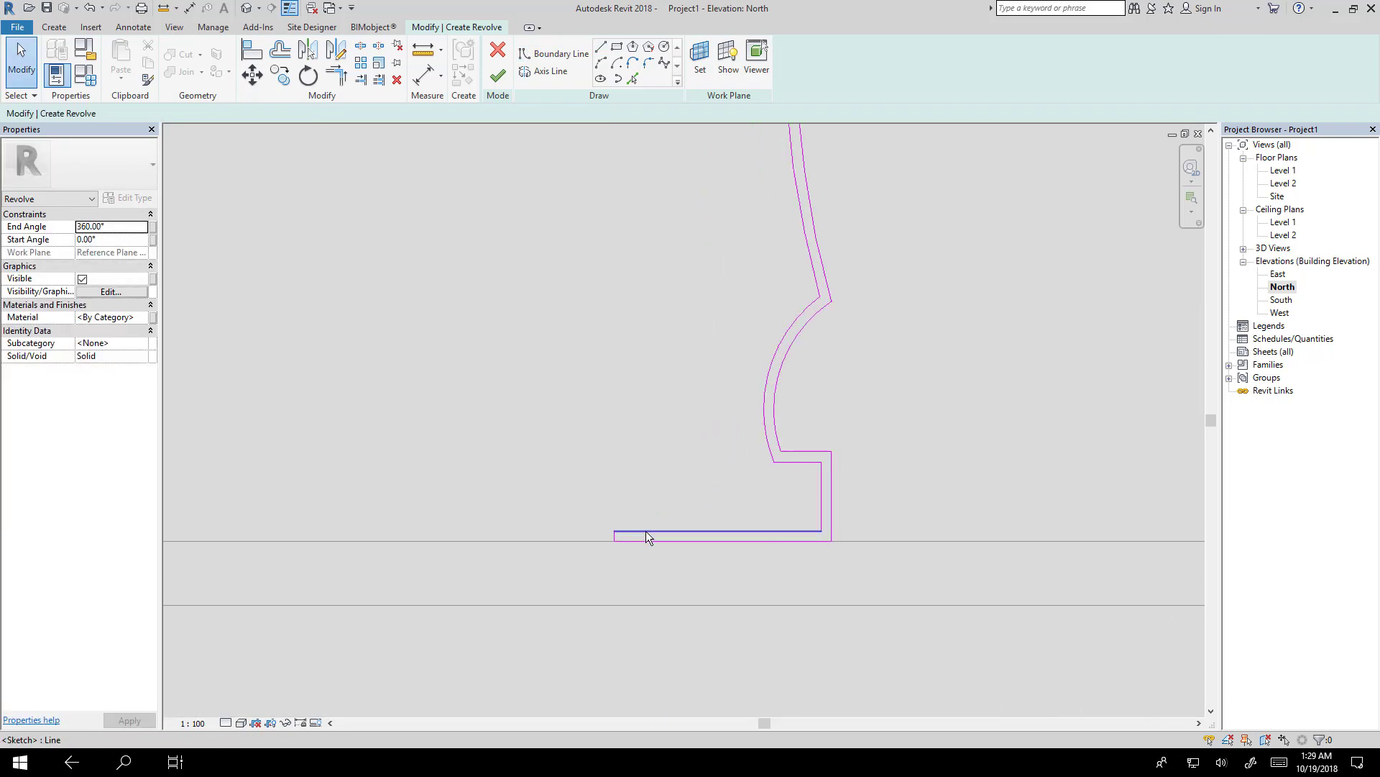
pyautogui.click(604, 538)
pyautogui.scroll(2, 611, 541)
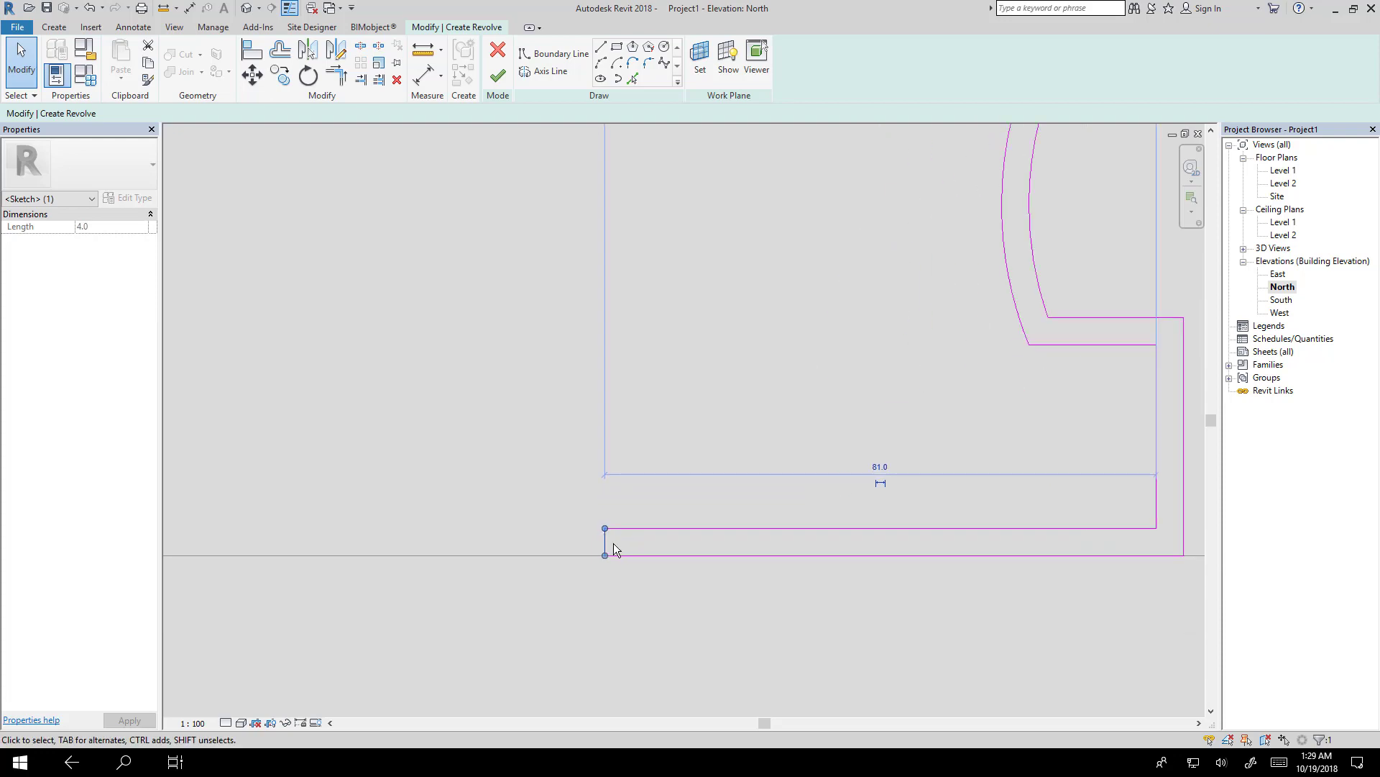
pyautogui.moveTo(622, 541)
pyautogui.mouseDown()
pyautogui.moveTo(856, 544)
pyautogui.moveTo(795, 548)
pyautogui.mouseUp()
pyautogui.scroll(-2, 795, 549)
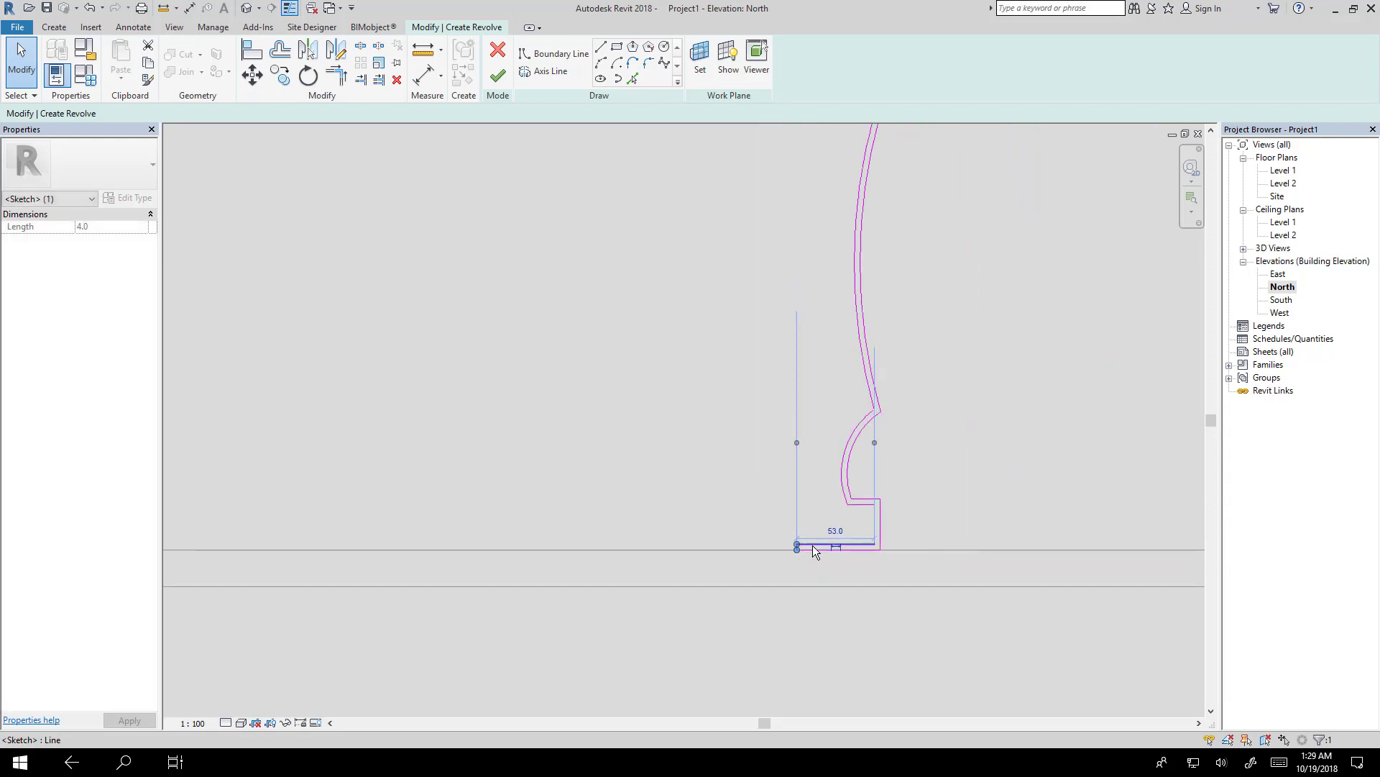
pyautogui.press('Escape')
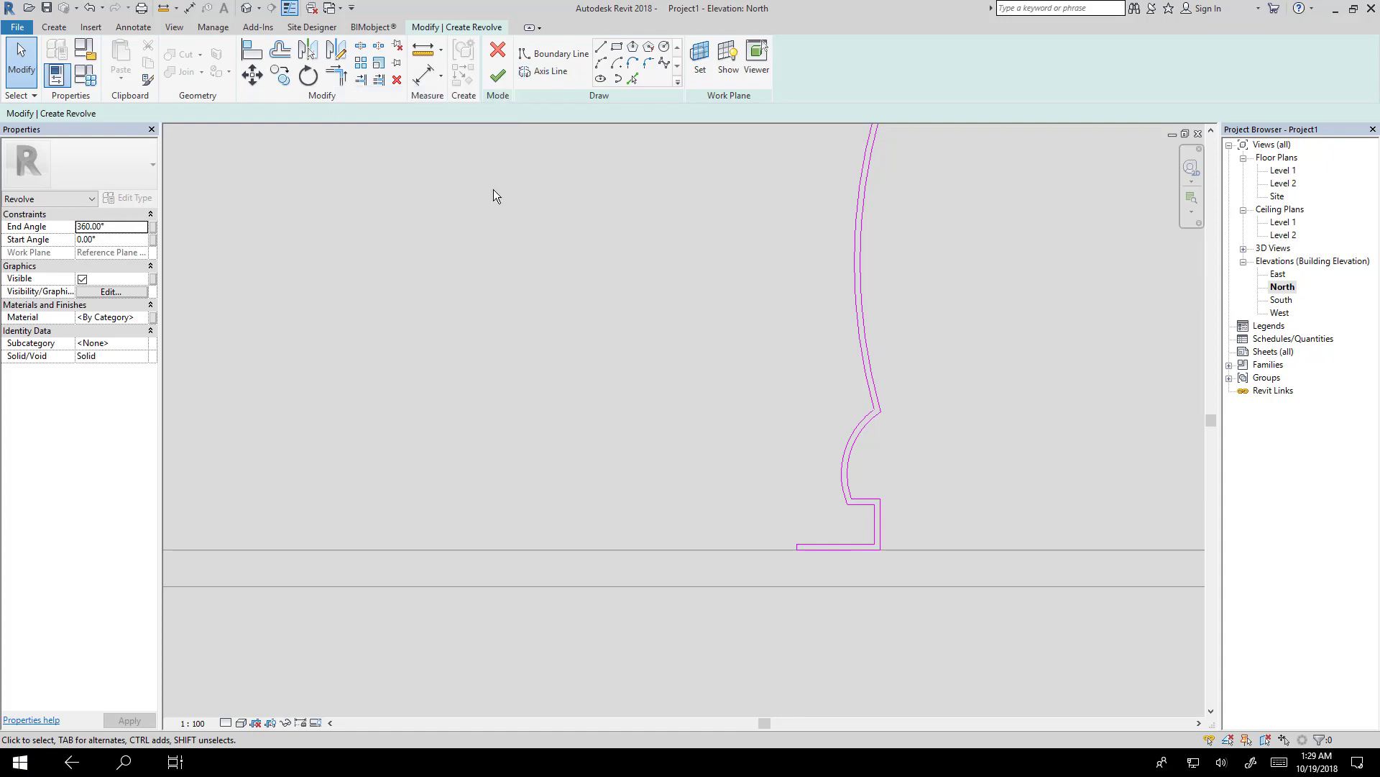
# Step: Draw a vertical axis line about 375 mm tall upward from the inner end of the vase's base
pyautogui.click(548, 72)
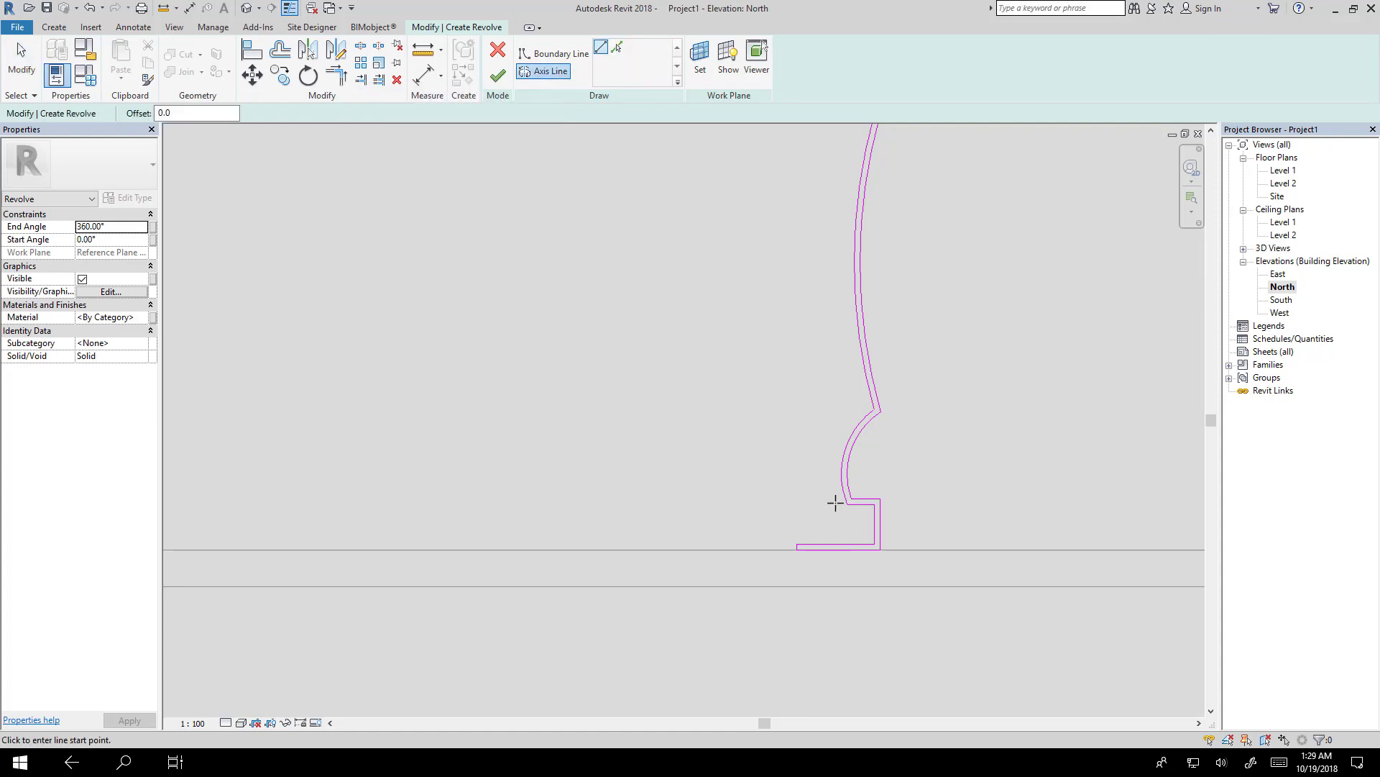
pyautogui.click(797, 547)
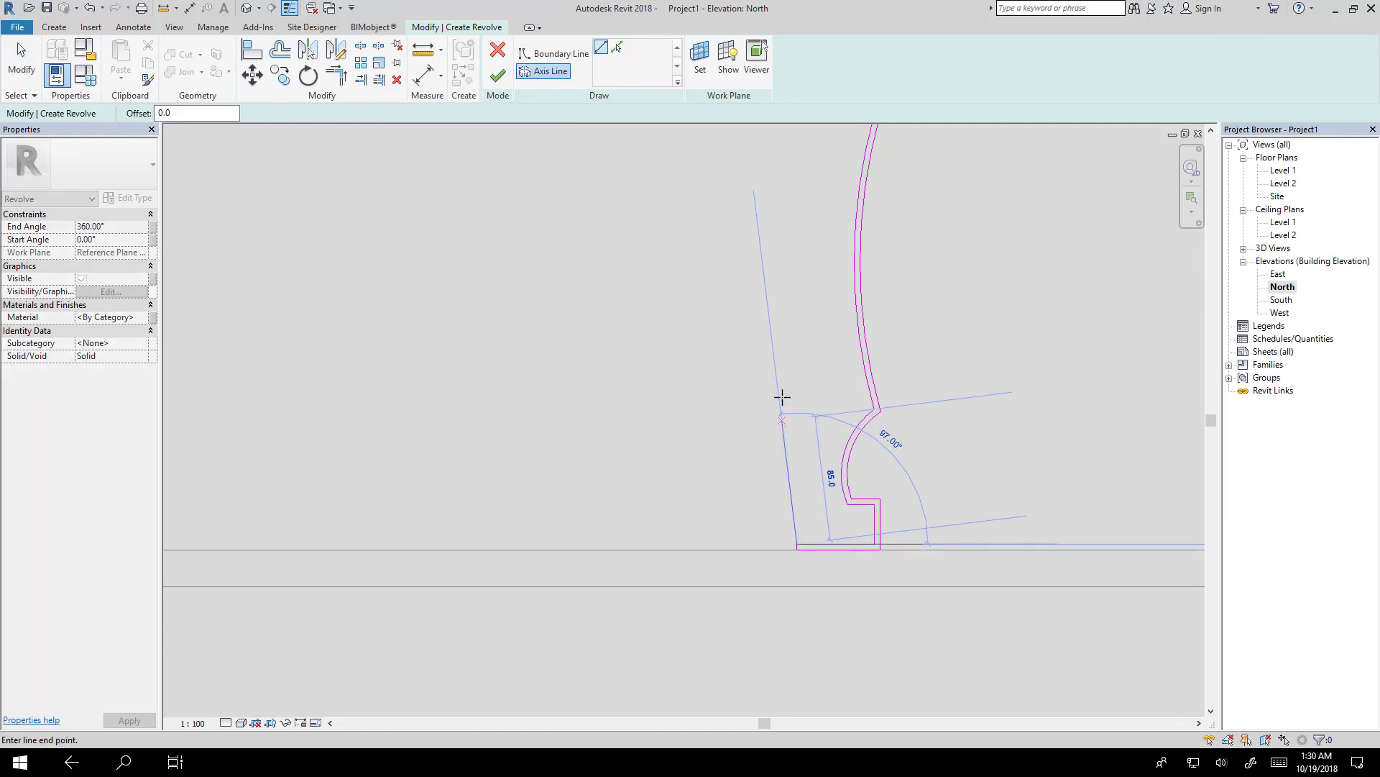
pyautogui.scroll(-2, 780, 392)
pyautogui.moveTo(785, 386); pyautogui.dragTo(804, 484, button='middle')
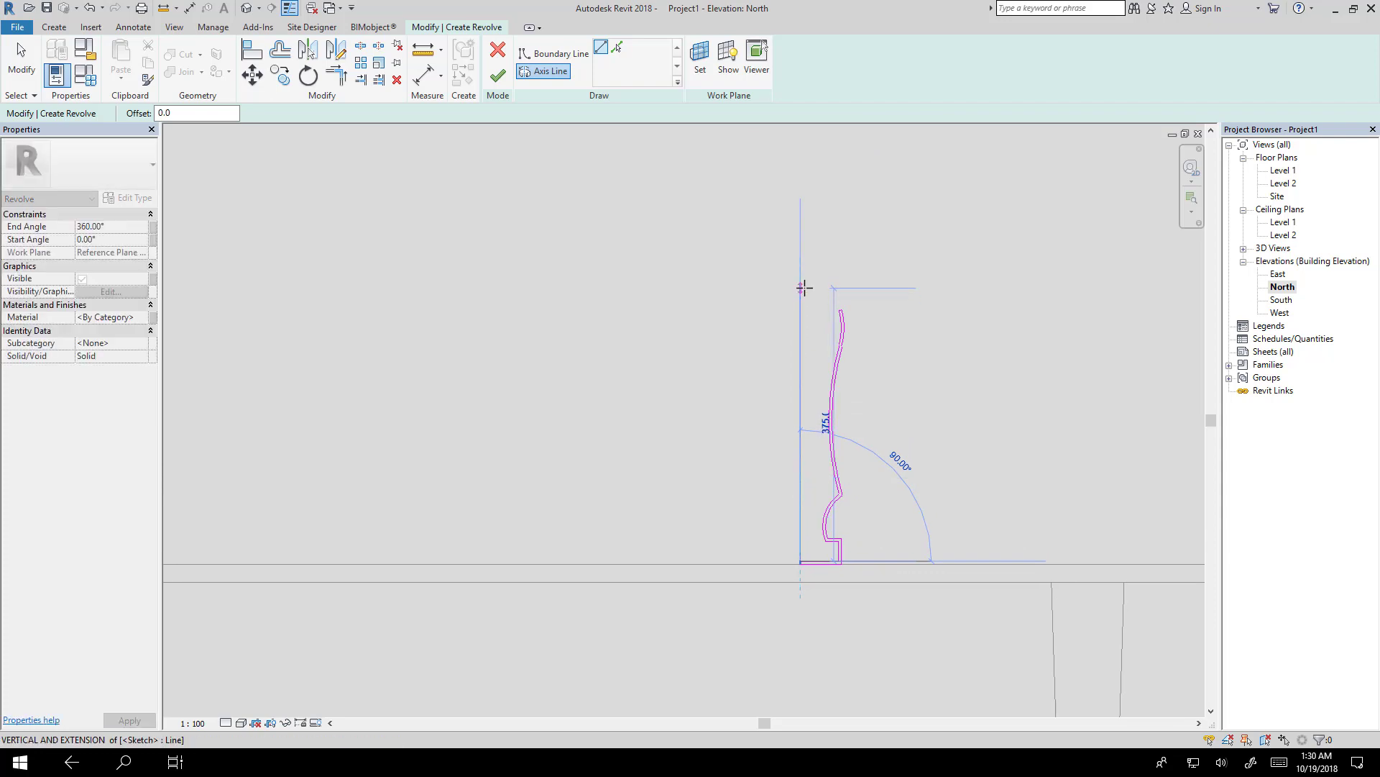
pyautogui.click(804, 287)
pyautogui.press('Escape')
pyautogui.scroll(3, 801, 582)
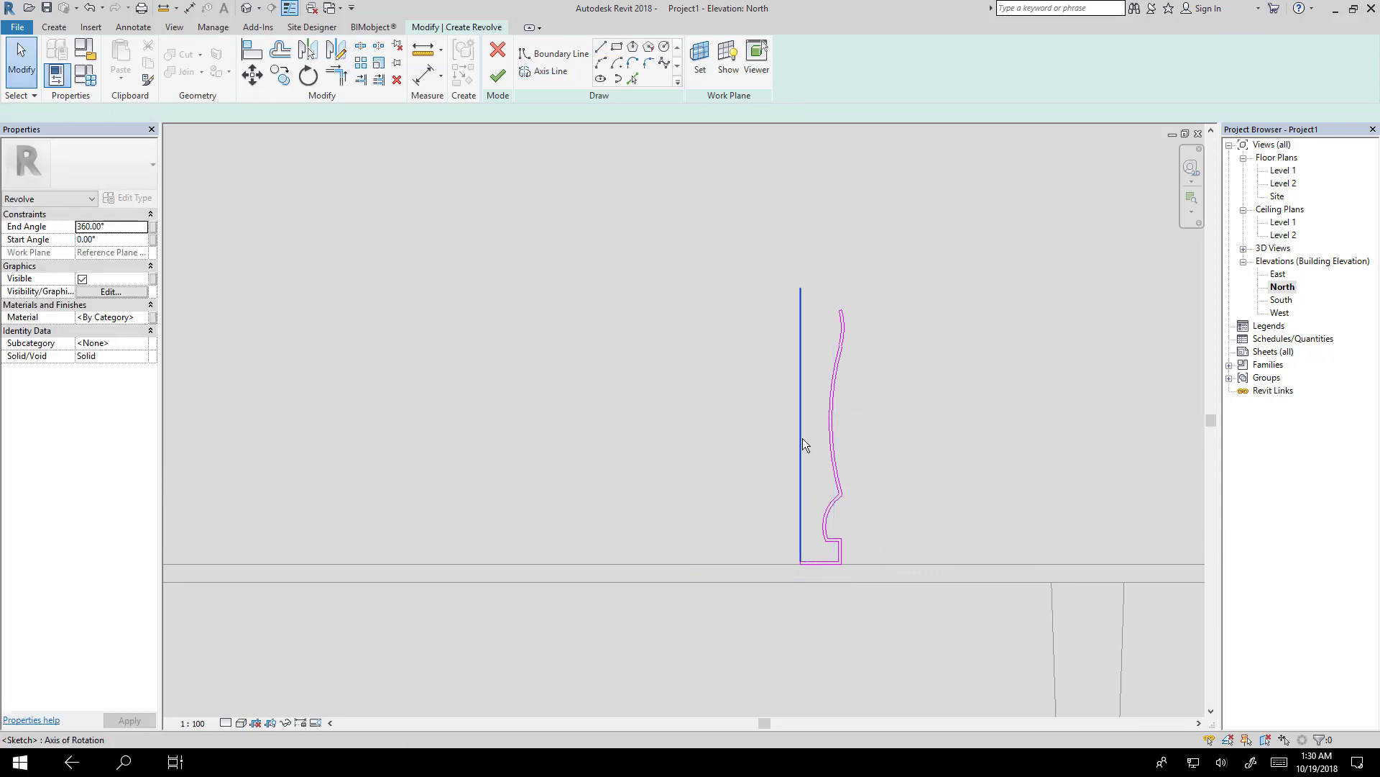
# Step: Stretch the axis line's lower end down to the base's bottom line, about 379 mm long, and finish the revolve
pyautogui.click(802, 438)
pyautogui.scroll(1, 805, 577)
pyautogui.moveTo(789, 528); pyautogui.dragTo(798, 567)
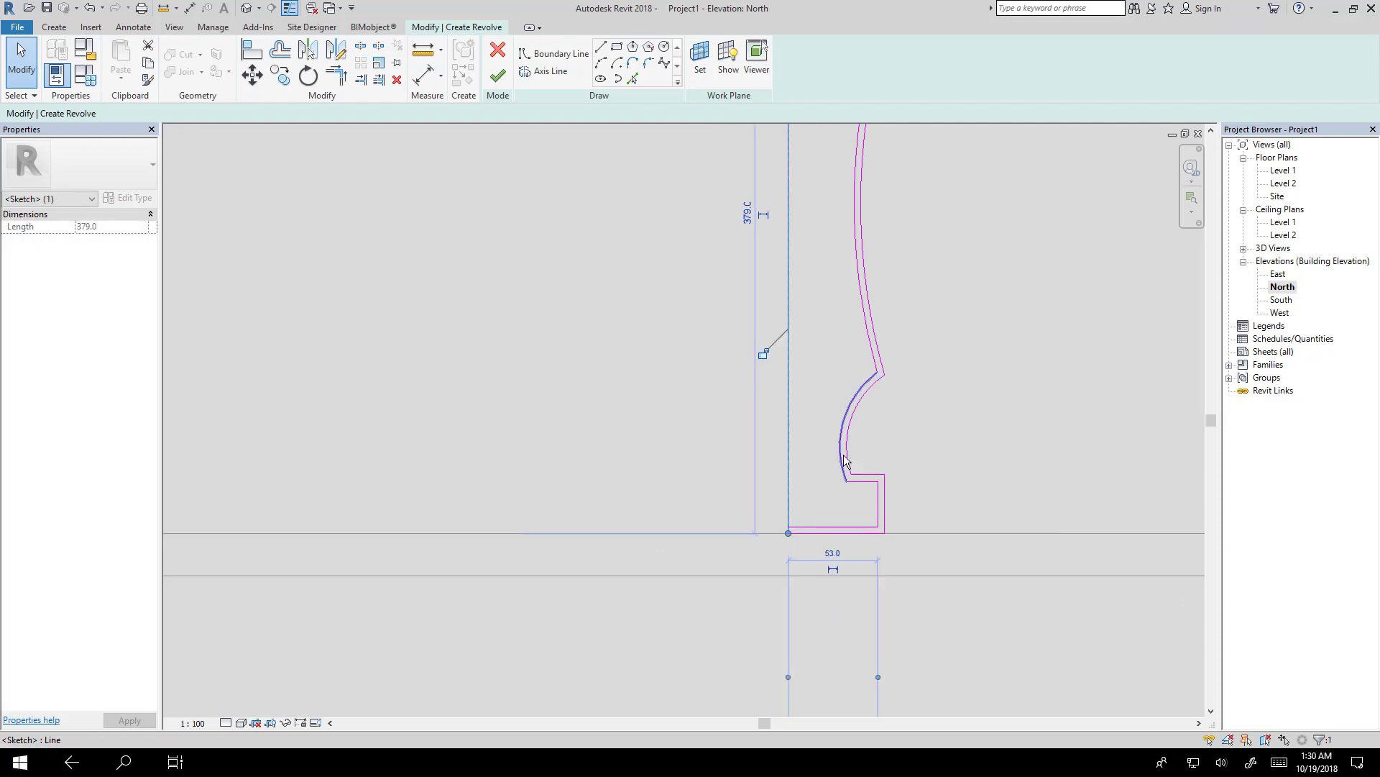
pyautogui.click(497, 75)
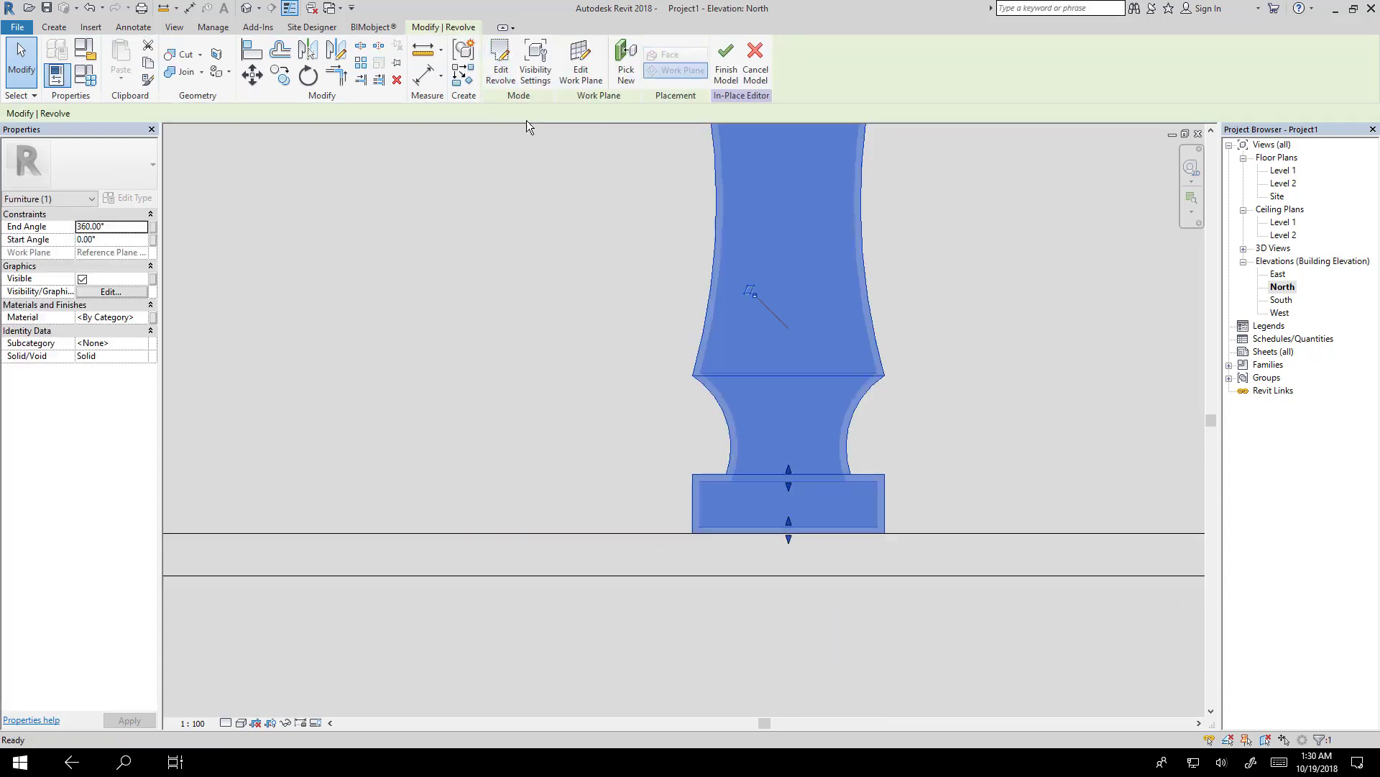
# Step: Inspect the revolved vase on the tabletop in the North elevation, the Level 1 floor plan and the 3D view
pyautogui.scroll(-4, 743, 438)
pyautogui.moveTo(744, 440); pyautogui.dragTo(739, 562, button='middle')
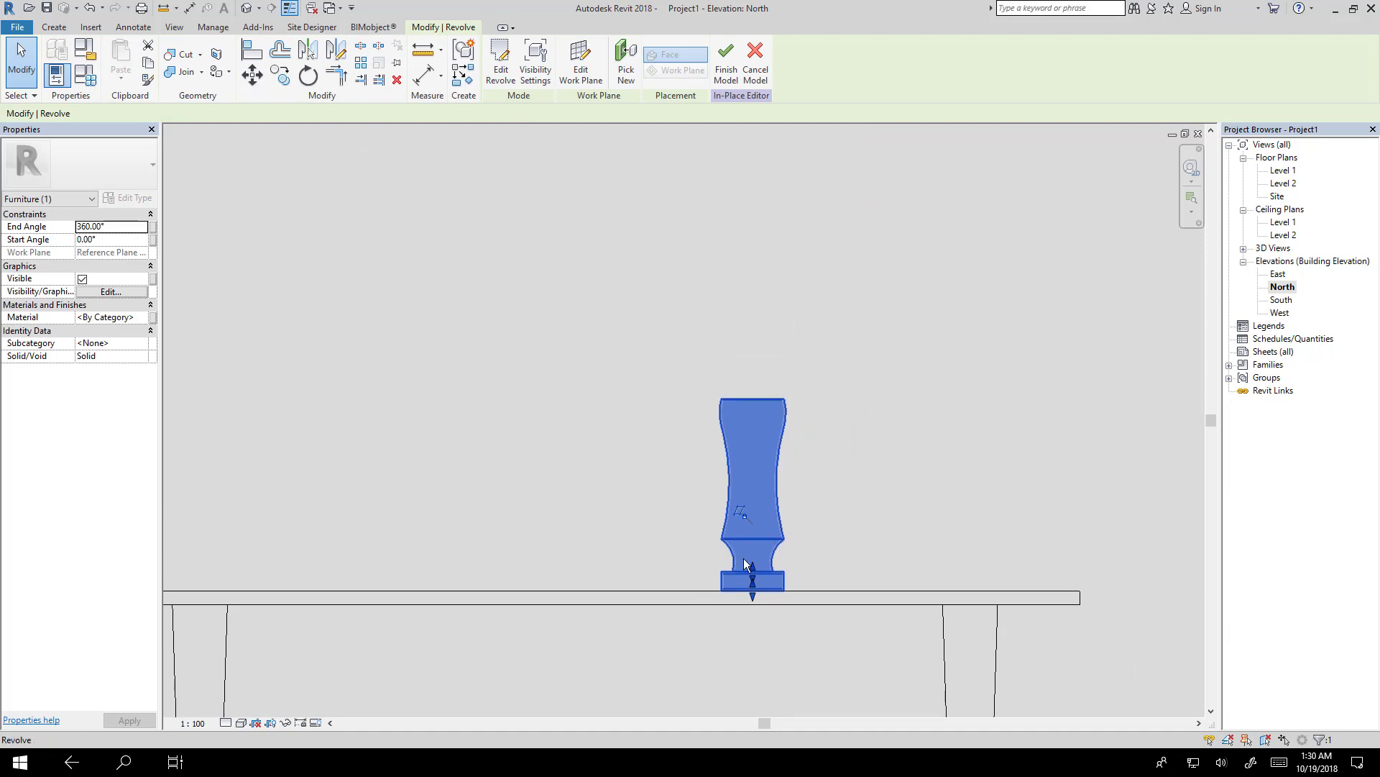
pyautogui.hotkey('ctrl', 'Tab')
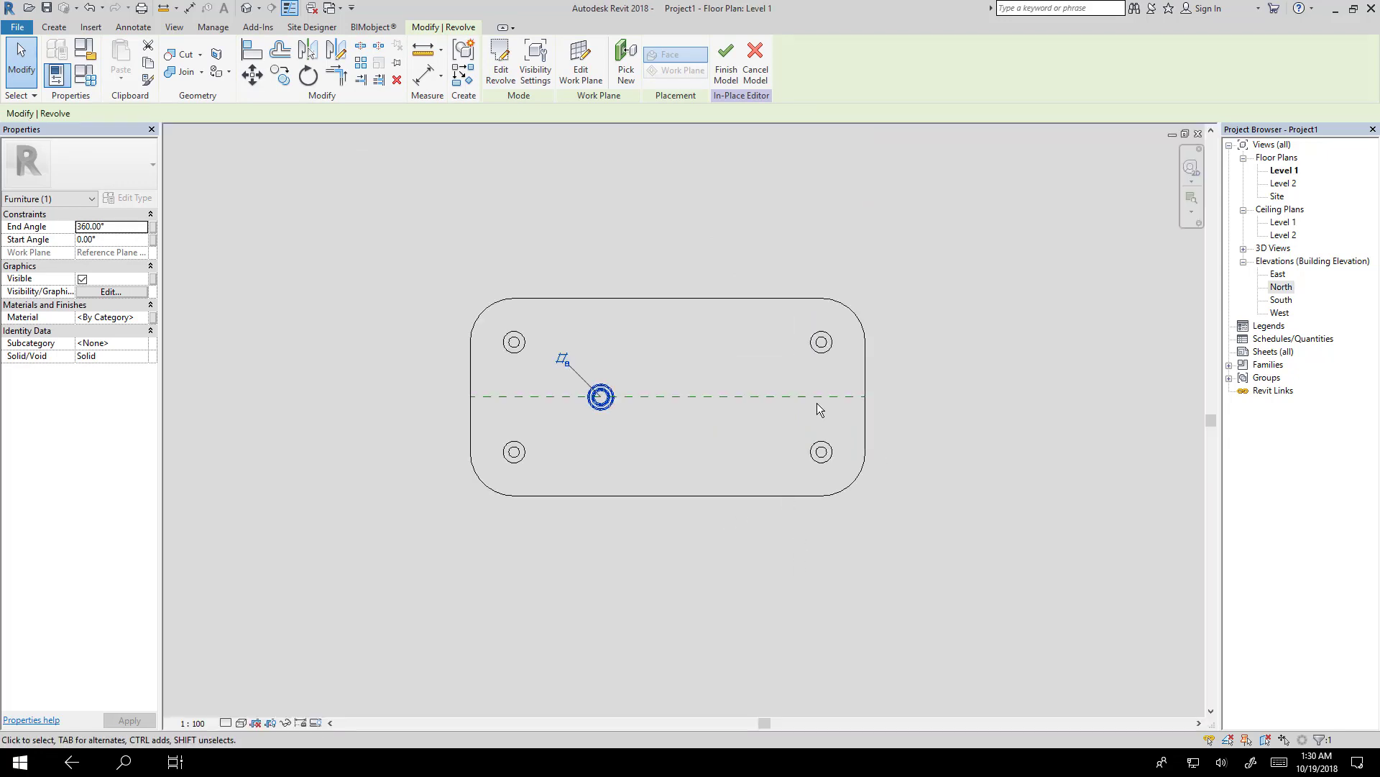
pyautogui.hotkey('ctrl', 'Tab')
pyautogui.click(753, 394)
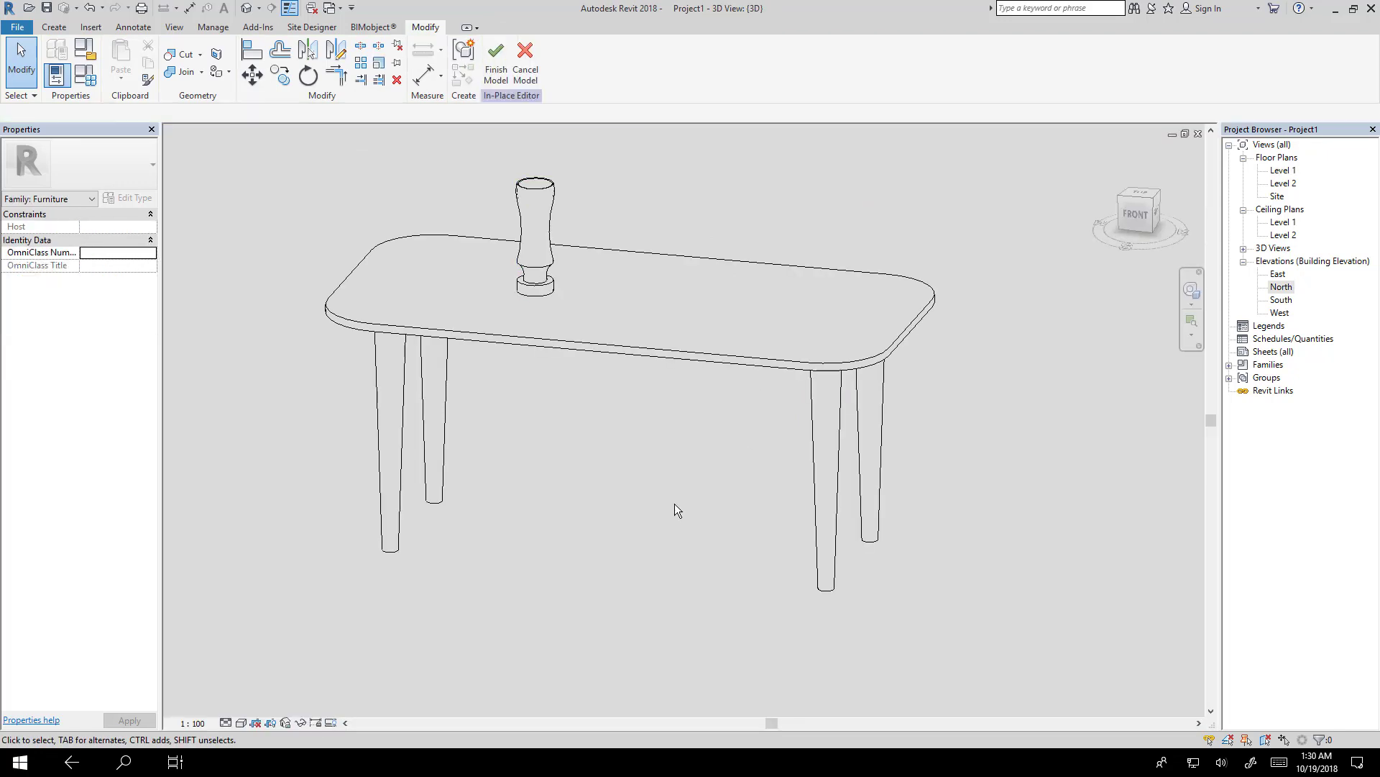
pyautogui.keyDown('shift'); pyautogui.moveTo(663, 408); pyautogui.dragTo(572, 333, button='middle'); pyautogui.keyUp('shift')
pyautogui.keyDown('shift'); pyautogui.moveTo(697, 377); pyautogui.dragTo(728, 446, button='middle'); pyautogui.keyUp('shift')
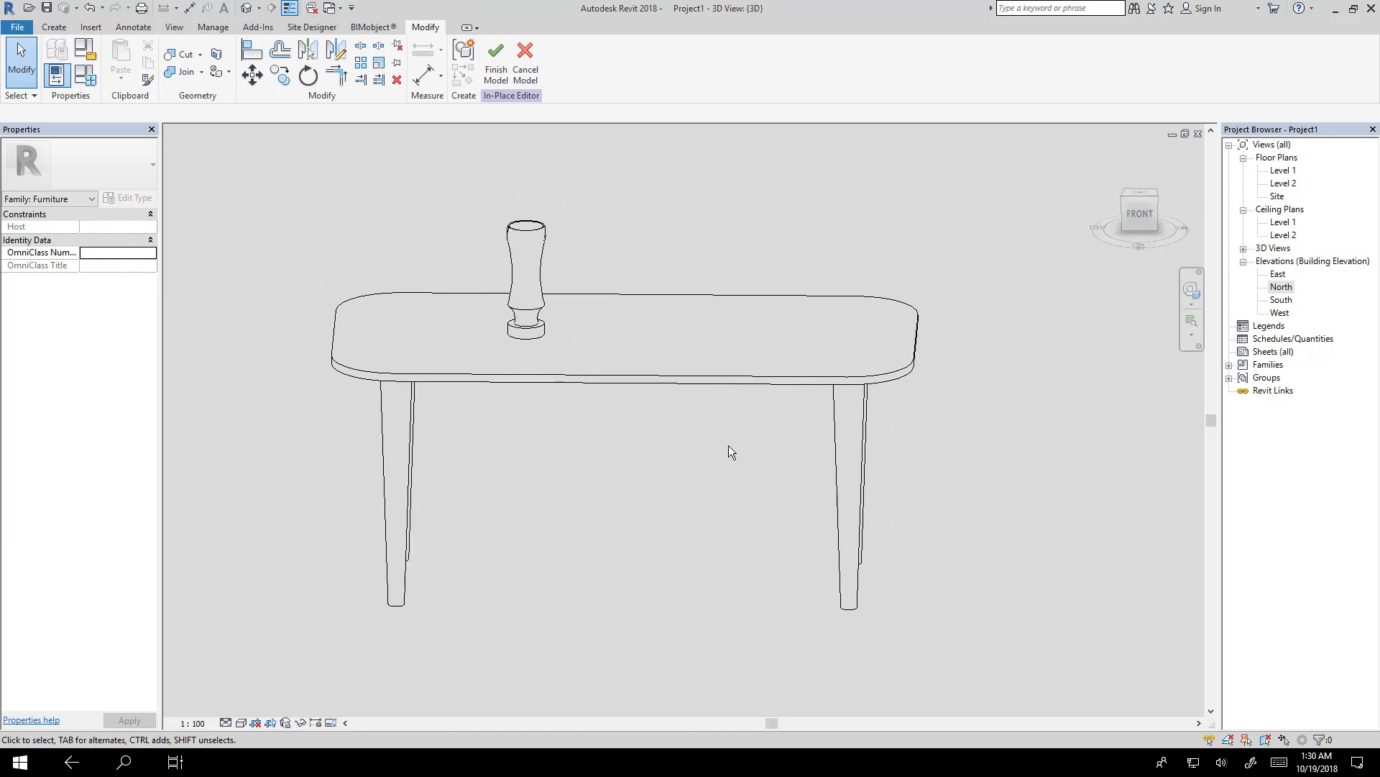
pyautogui.hotkey('ctrl', 'Tab')
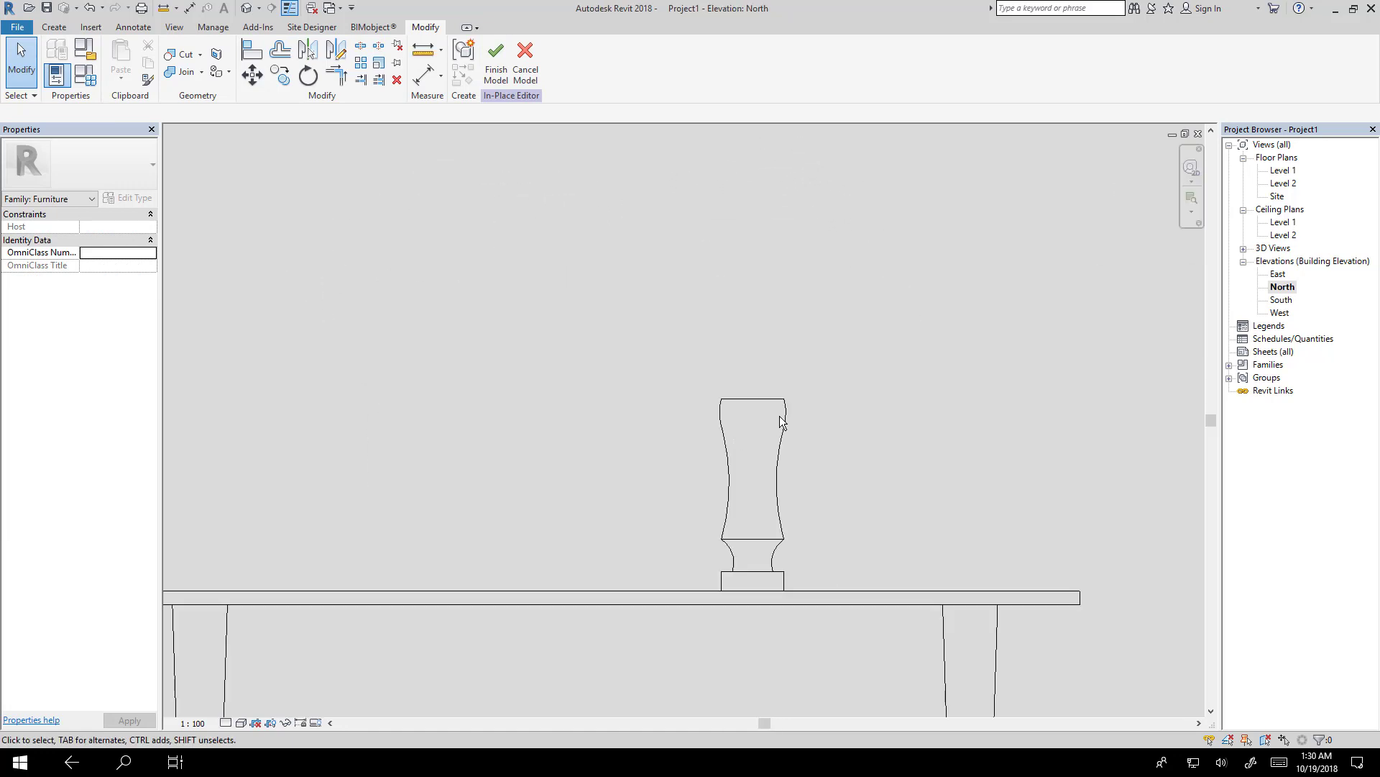
pyautogui.hotkey('ctrl', 'Tab')
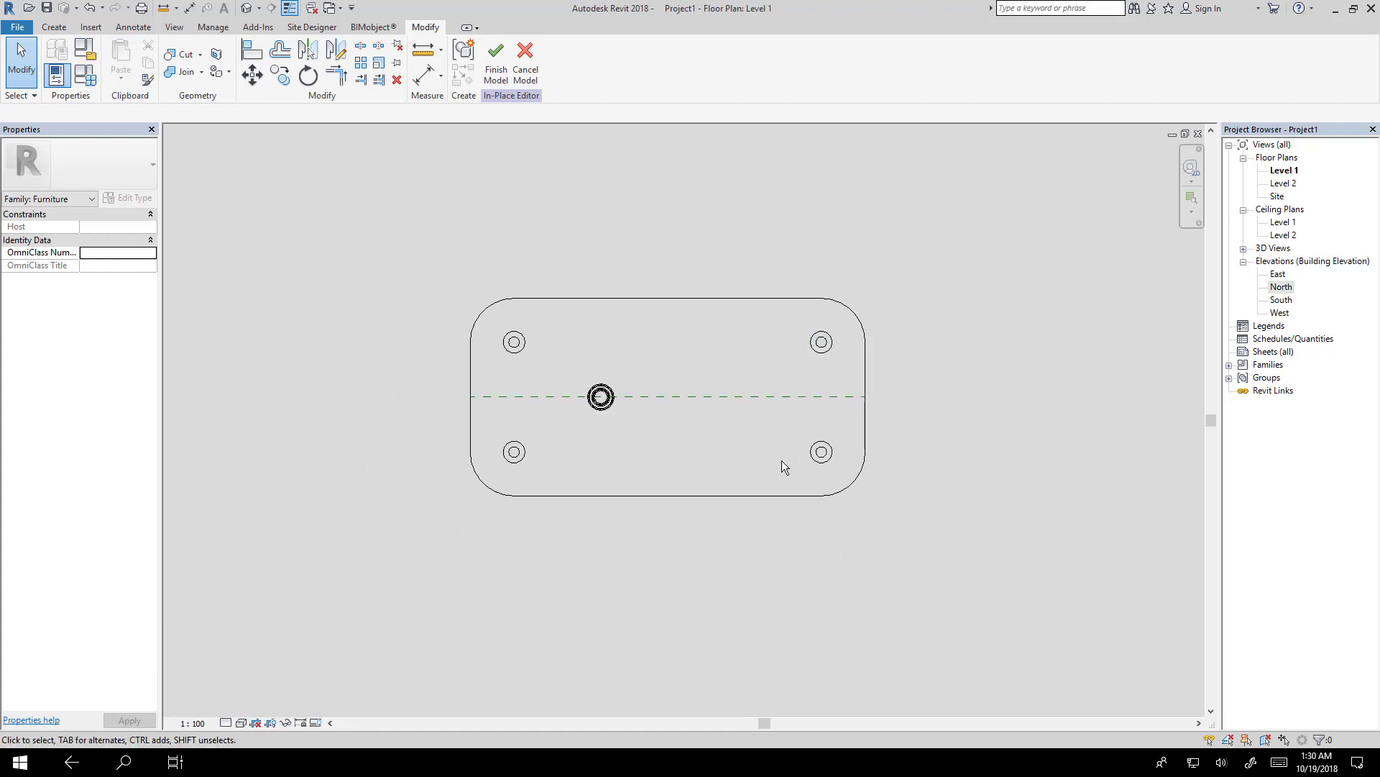
pyautogui.hotkey('ctrl', 'Tab')
pyautogui.keyDown('shift'); pyautogui.moveTo(786, 429); pyautogui.dragTo(899, 437, button='middle'); pyautogui.keyUp('shift')
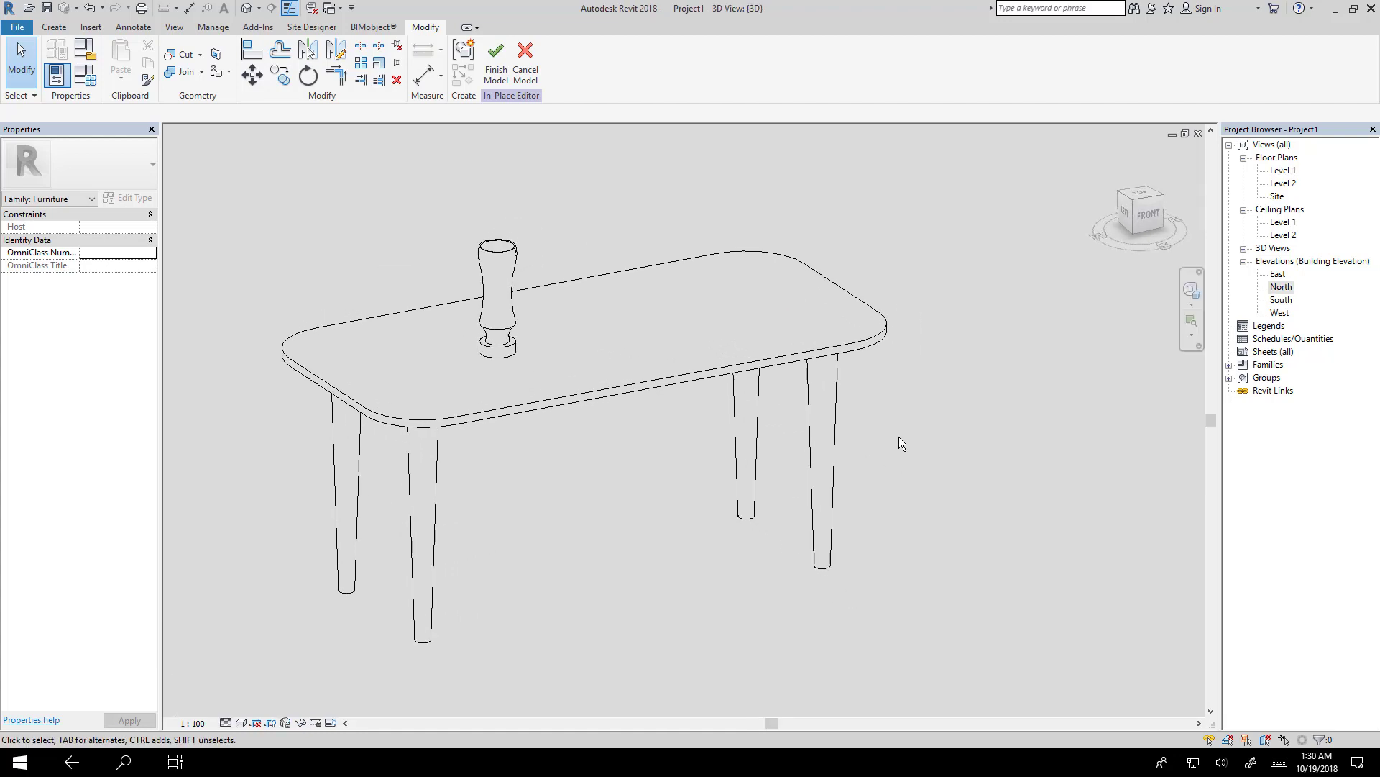
# Step: Start a sweep and pick all eight upper edges around the rounded tabletop as its closed path
pyautogui.click(54, 27)
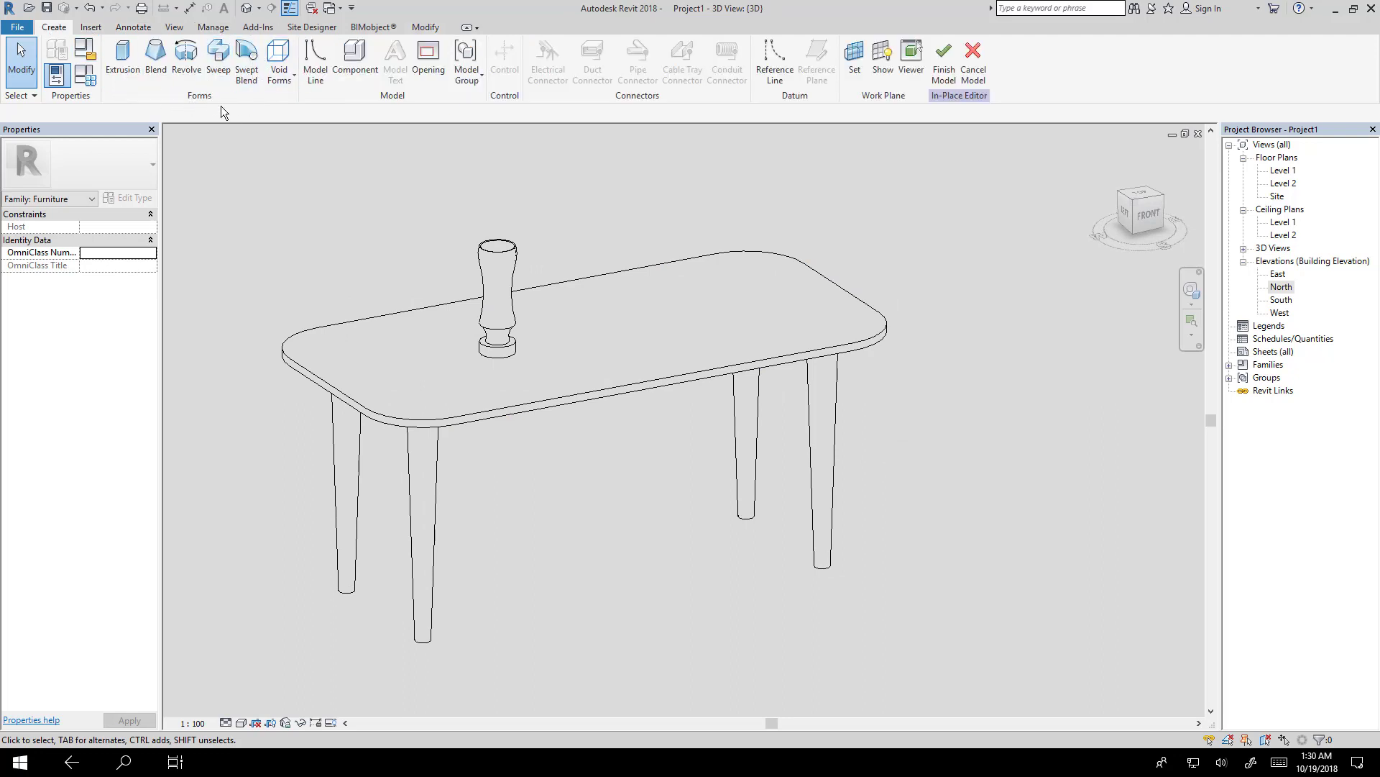
pyautogui.click(220, 58)
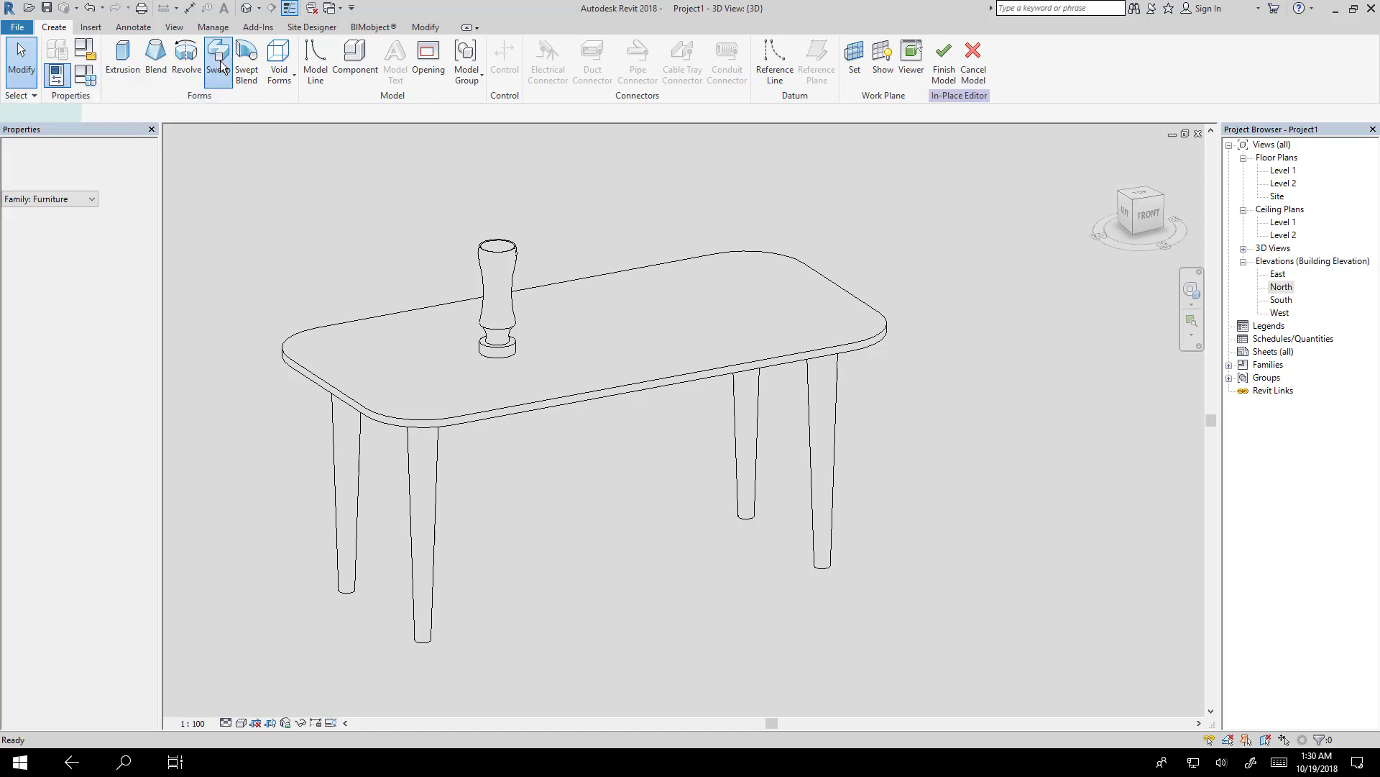
pyautogui.scroll(3, 654, 395)
pyautogui.scroll(2, 691, 374)
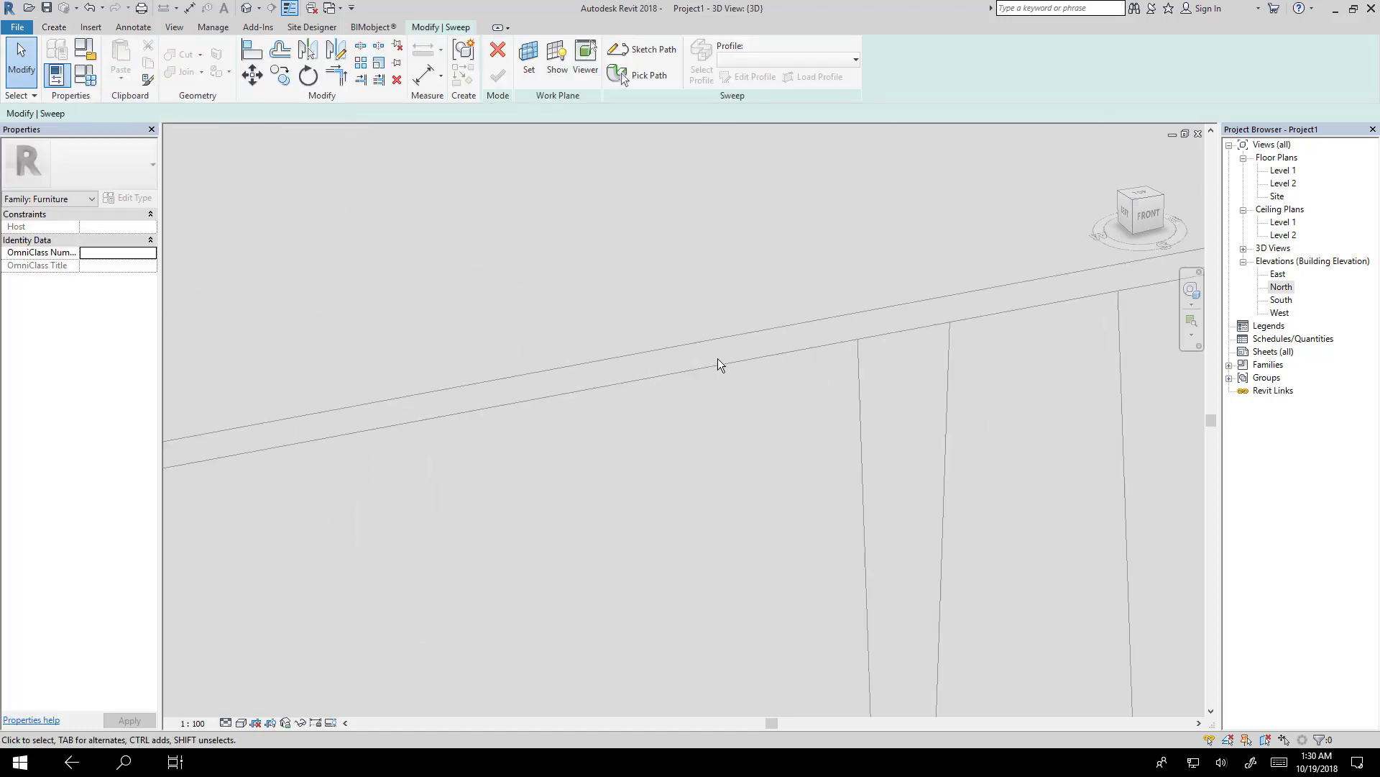
pyautogui.scroll(-4, 710, 400)
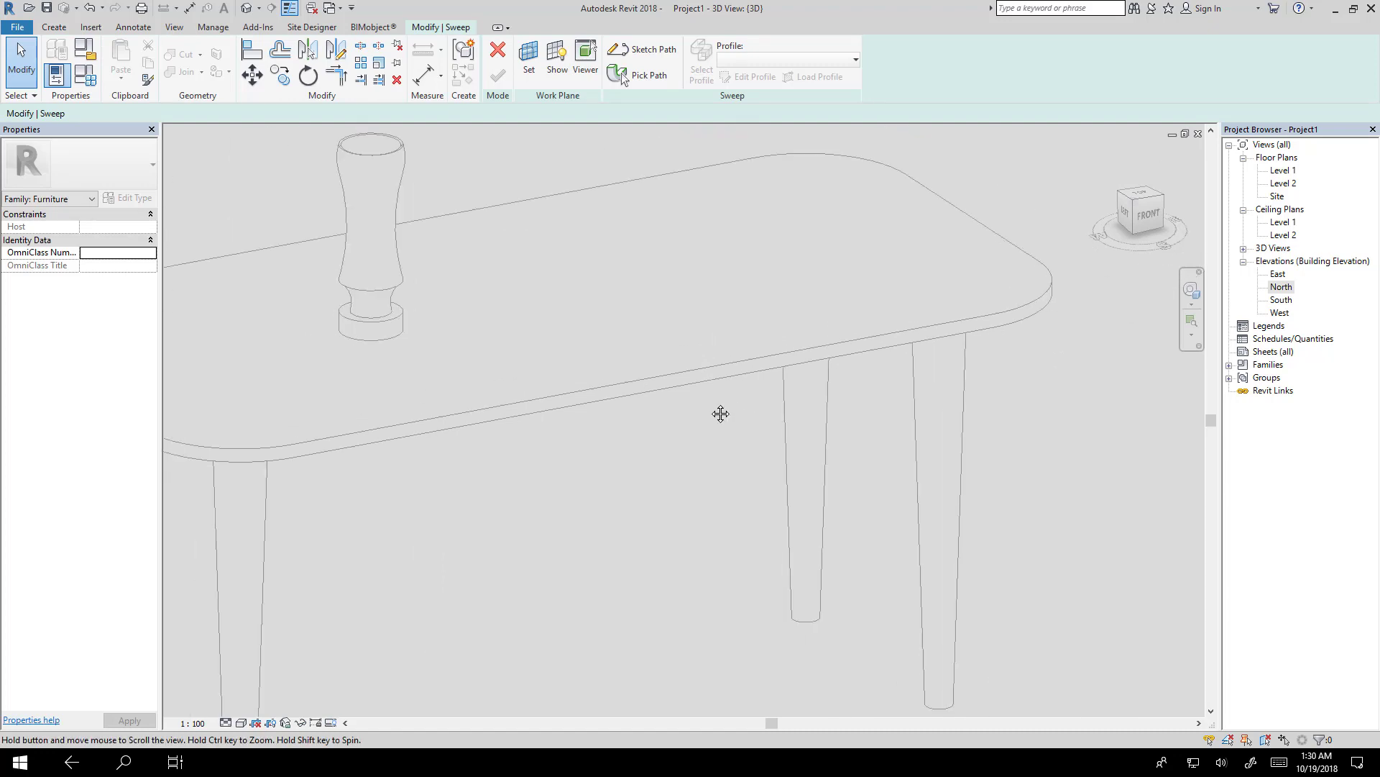
pyautogui.scroll(2, 527, 220)
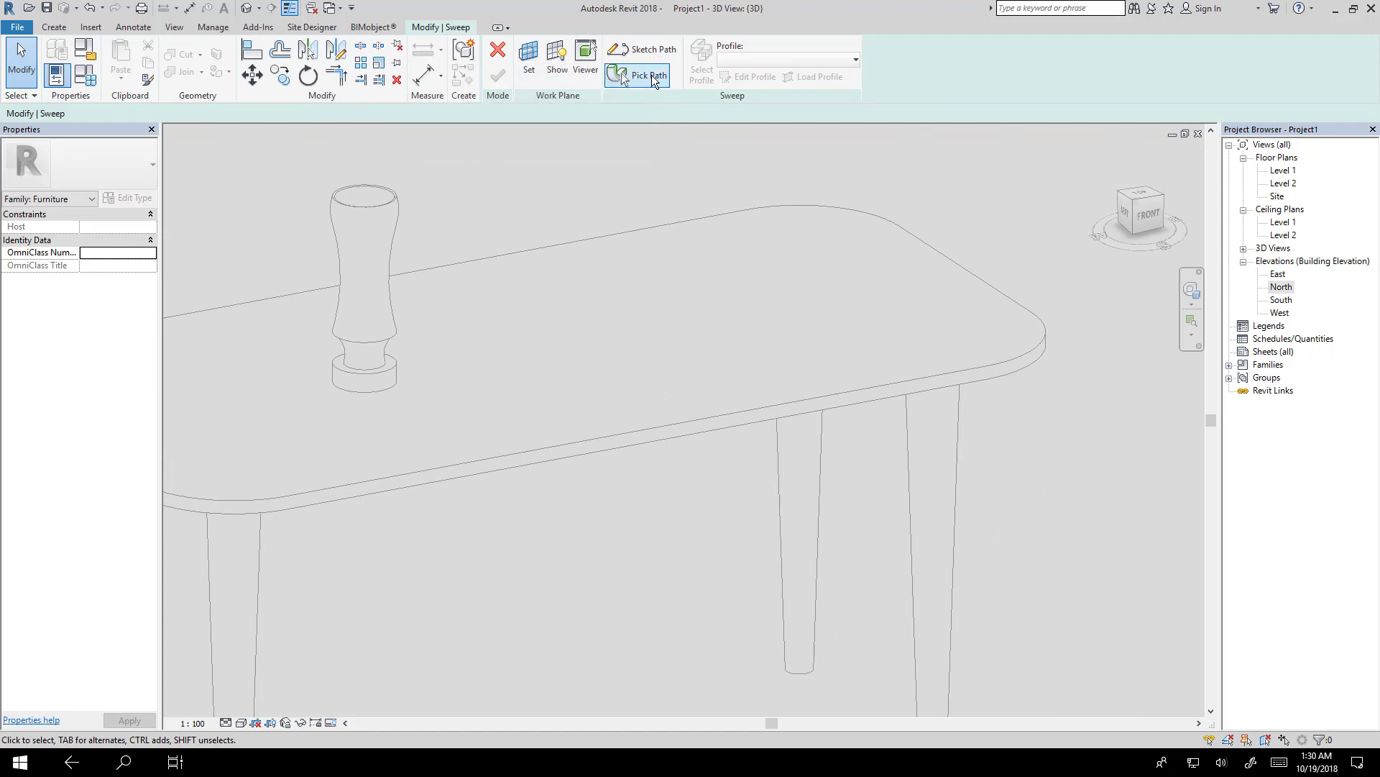
pyautogui.click(651, 76)
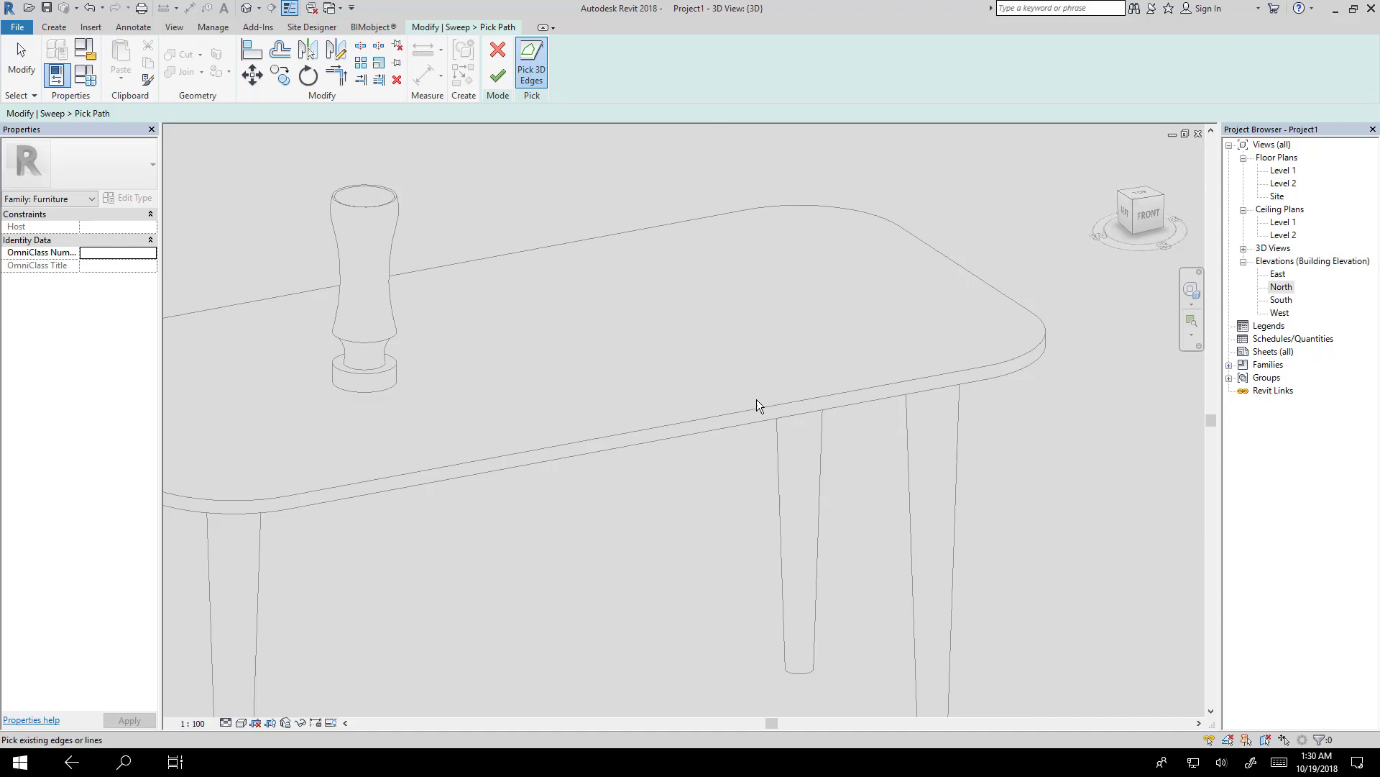
pyautogui.scroll(-2, 756, 399)
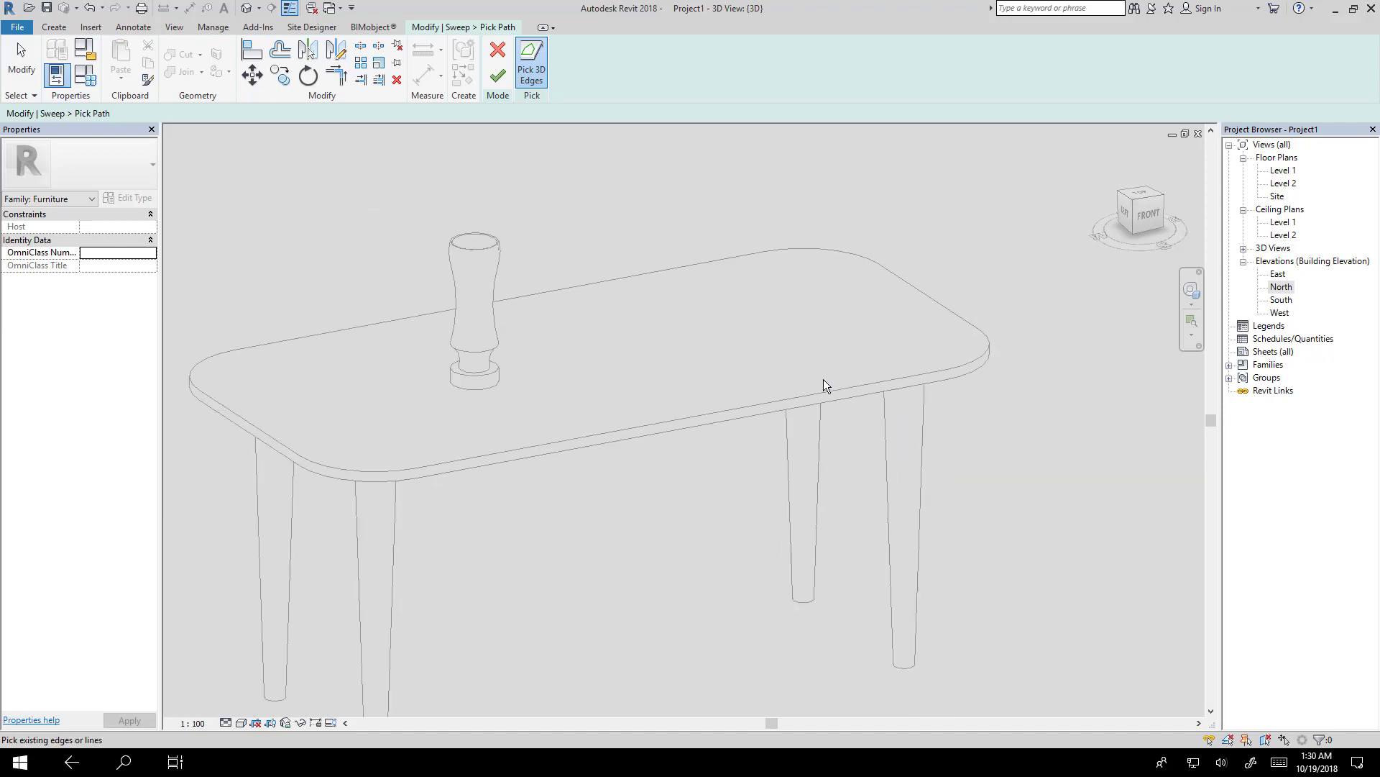
pyautogui.click(377, 471)
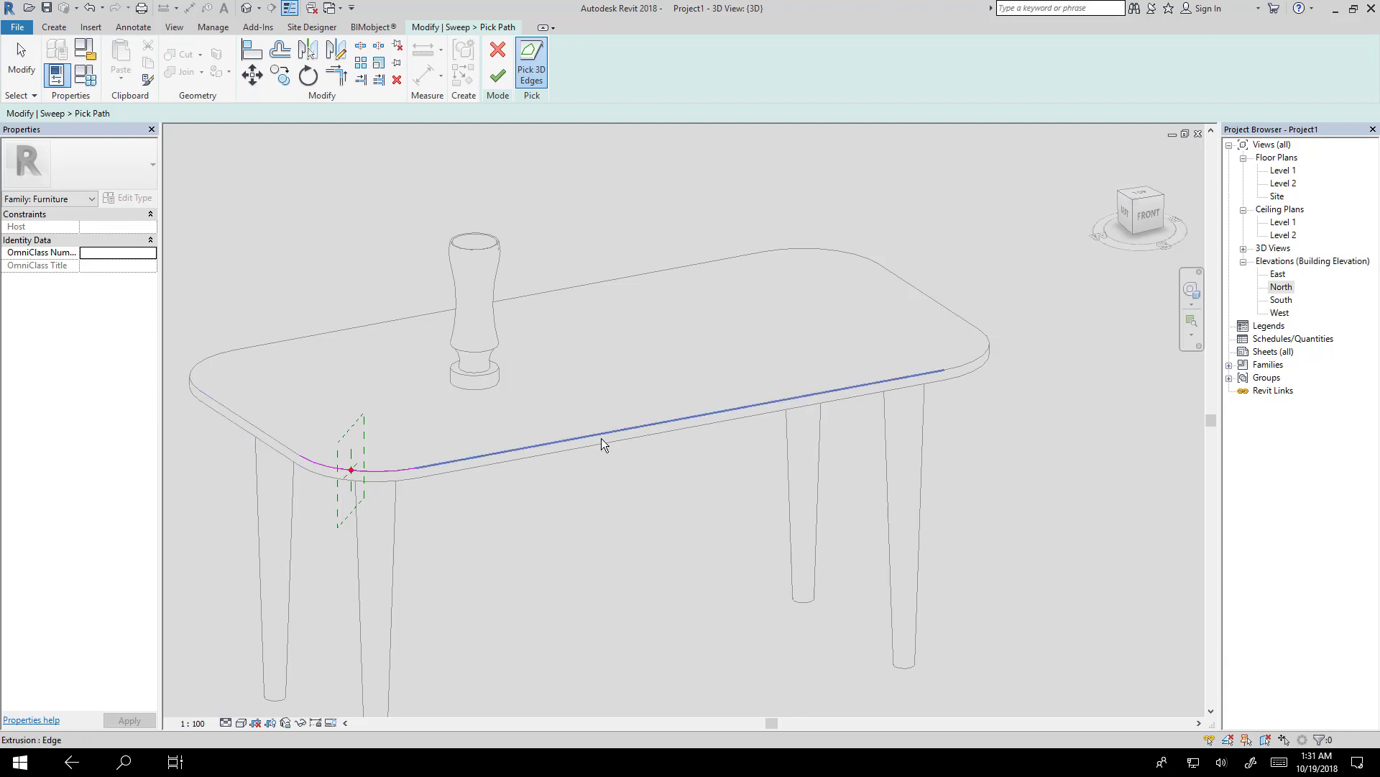
pyautogui.click(655, 424)
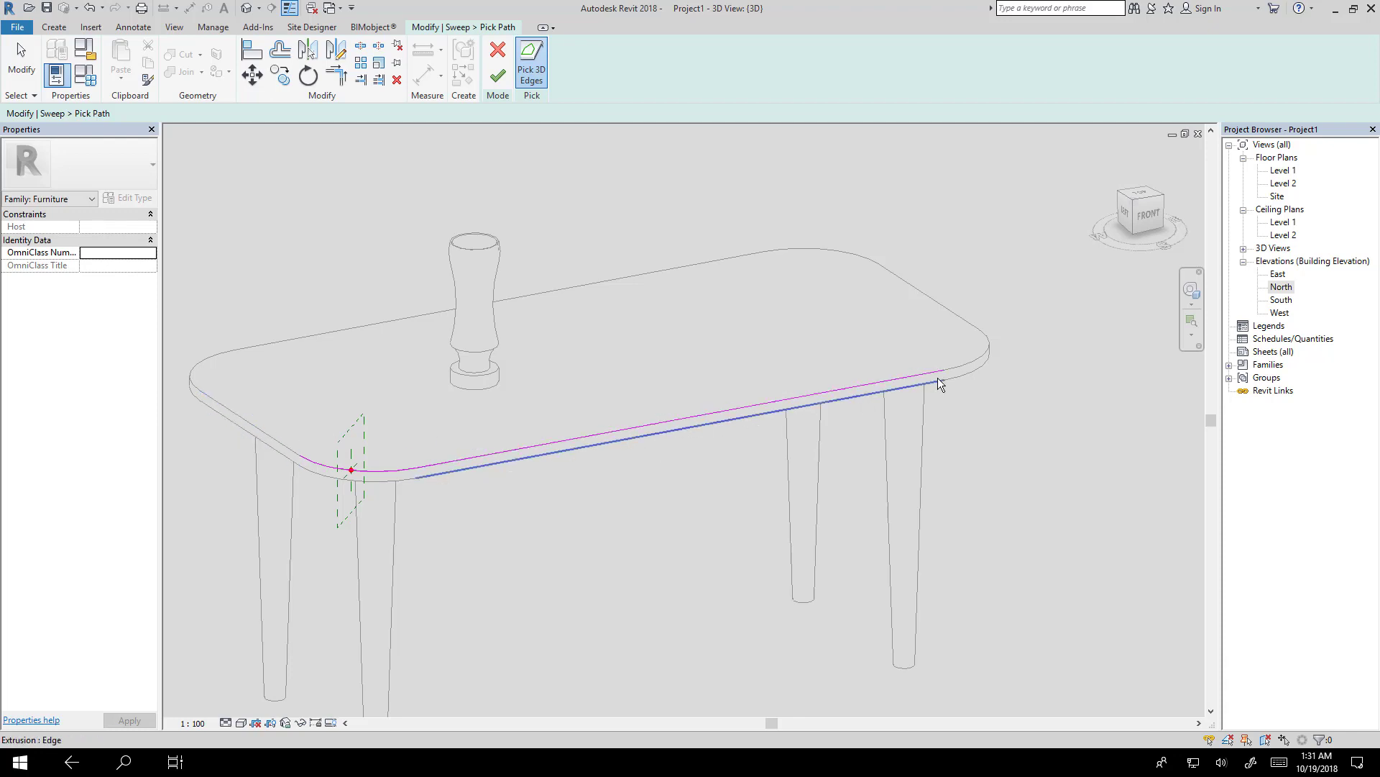
pyautogui.click(972, 365)
pyautogui.click(967, 322)
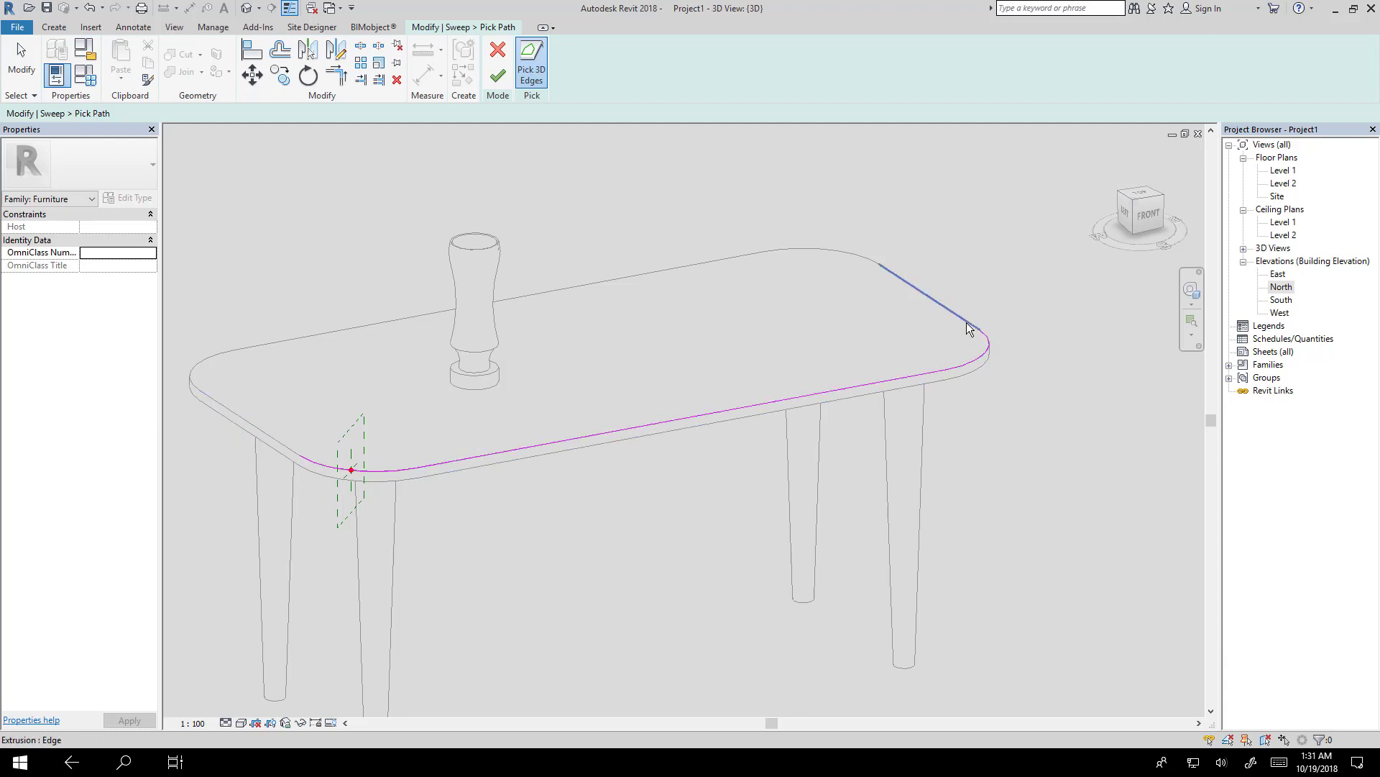
pyautogui.click(850, 257)
pyautogui.click(710, 259)
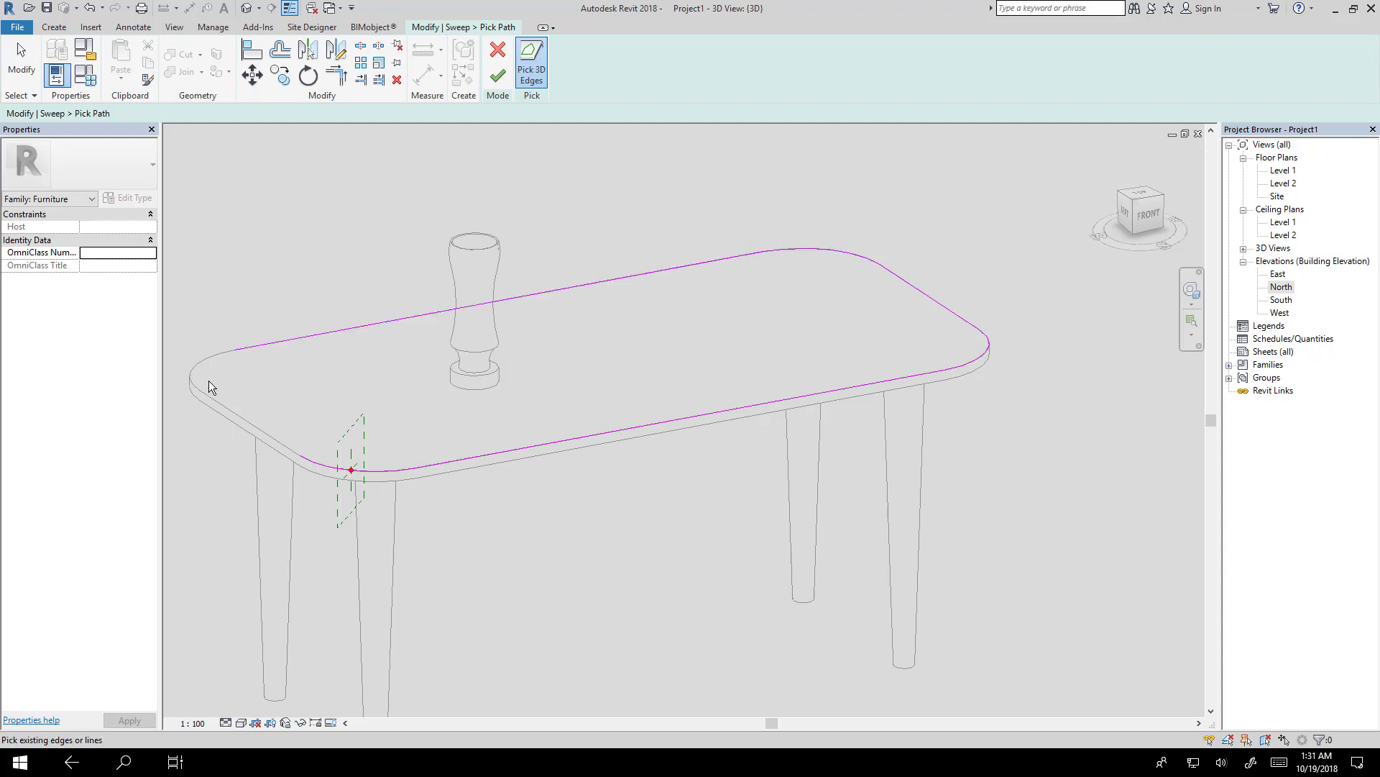
pyautogui.click(200, 368)
pyautogui.click(289, 445)
pyautogui.scroll(2, 444, 504)
pyautogui.press('Escape')
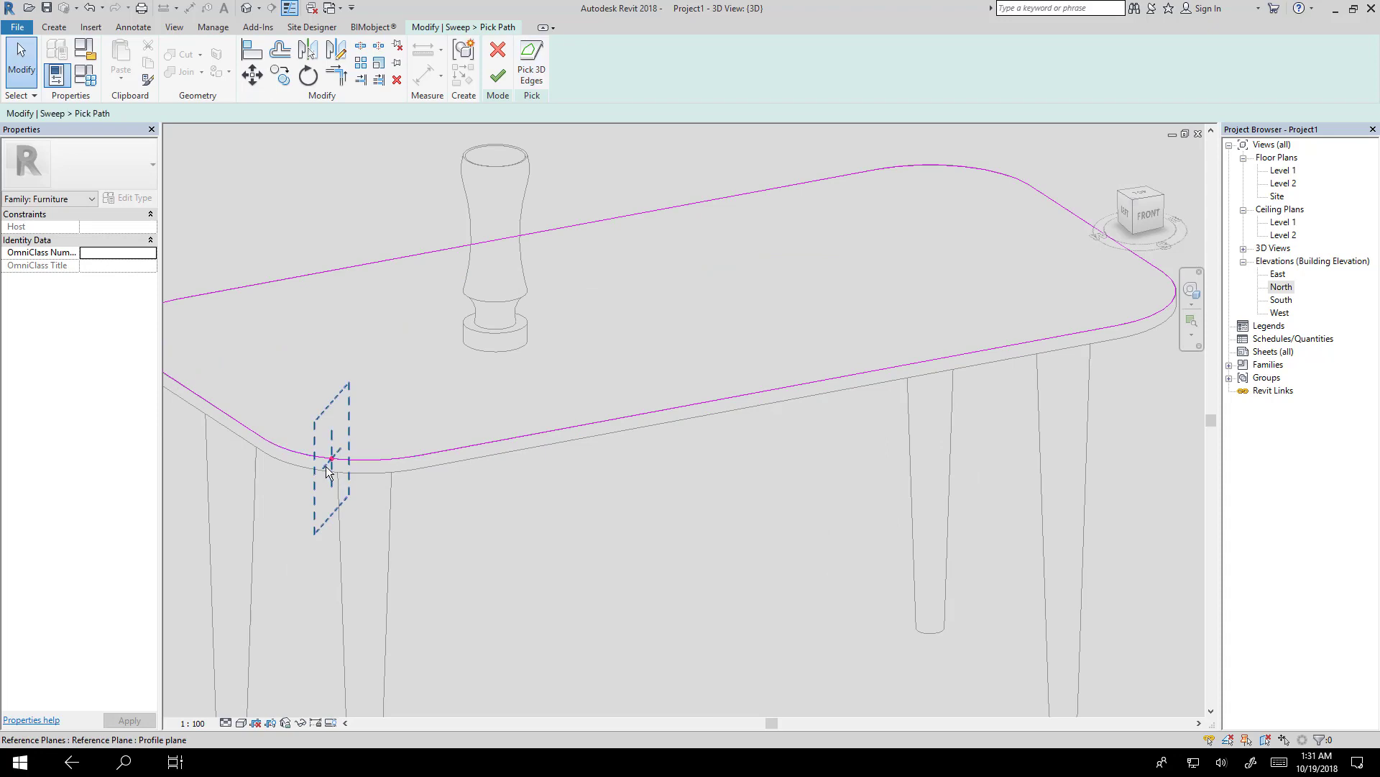
# Step: Move the sweep's profile plane from the corner arc onto the tabletop's long front edge and finish the path
pyautogui.click(332, 460)
pyautogui.moveTo(333, 460); pyautogui.dragTo(450, 464)
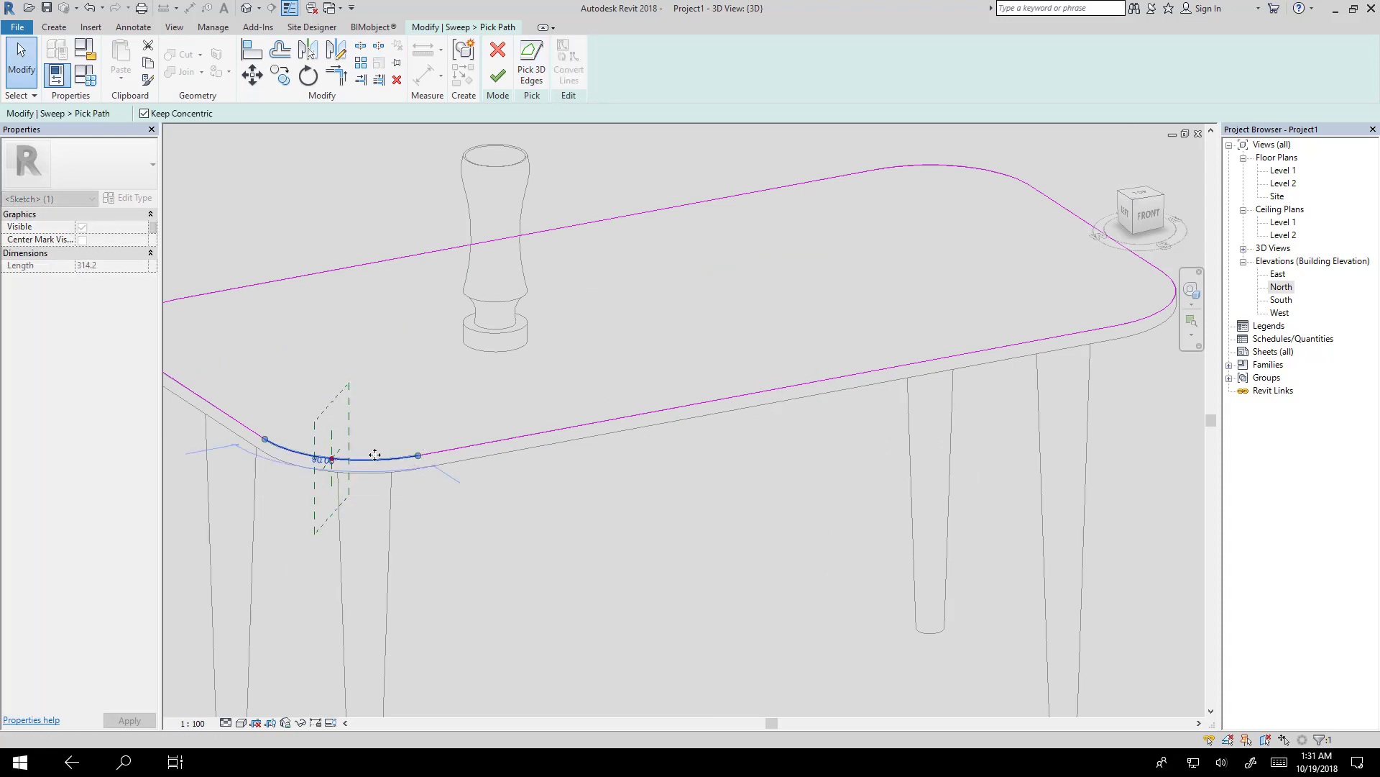
pyautogui.click(338, 461)
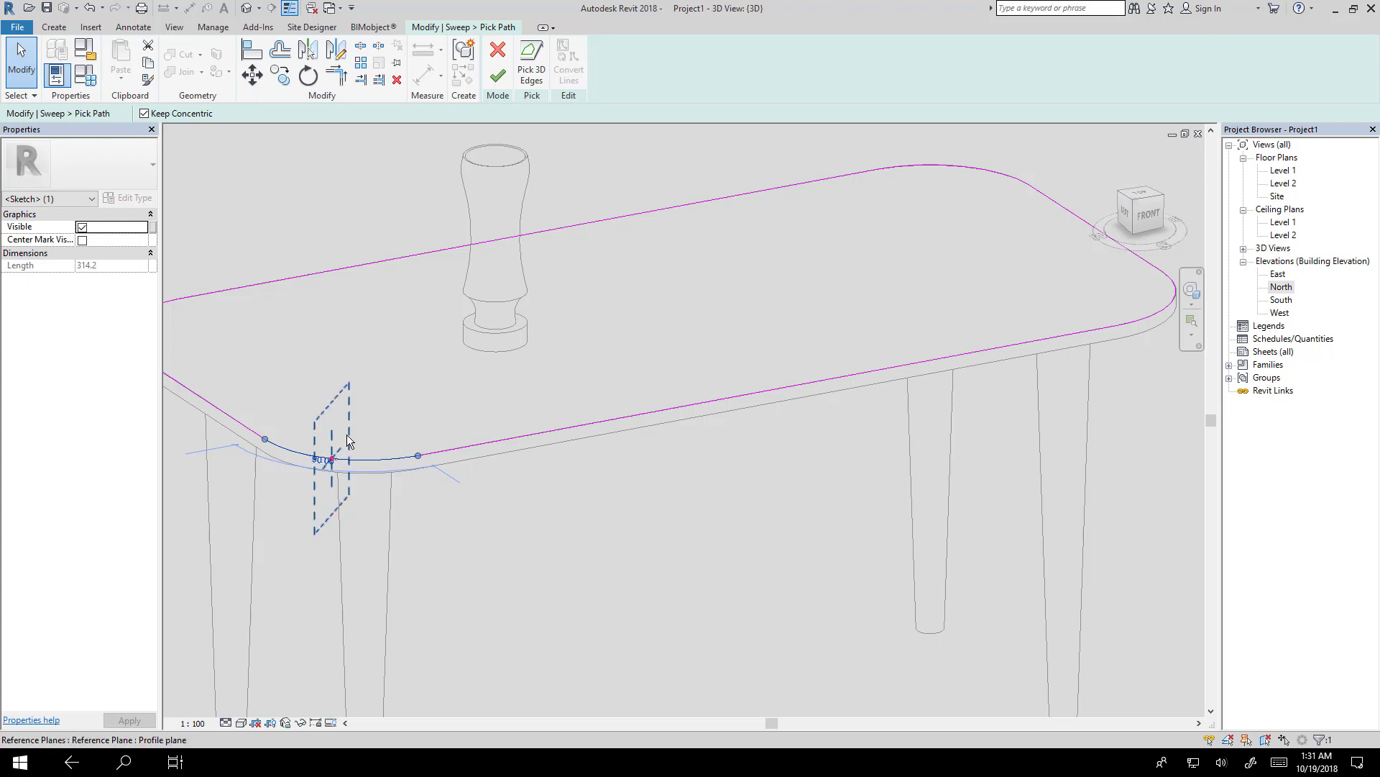
pyautogui.moveTo(330, 468); pyautogui.dragTo(740, 400)
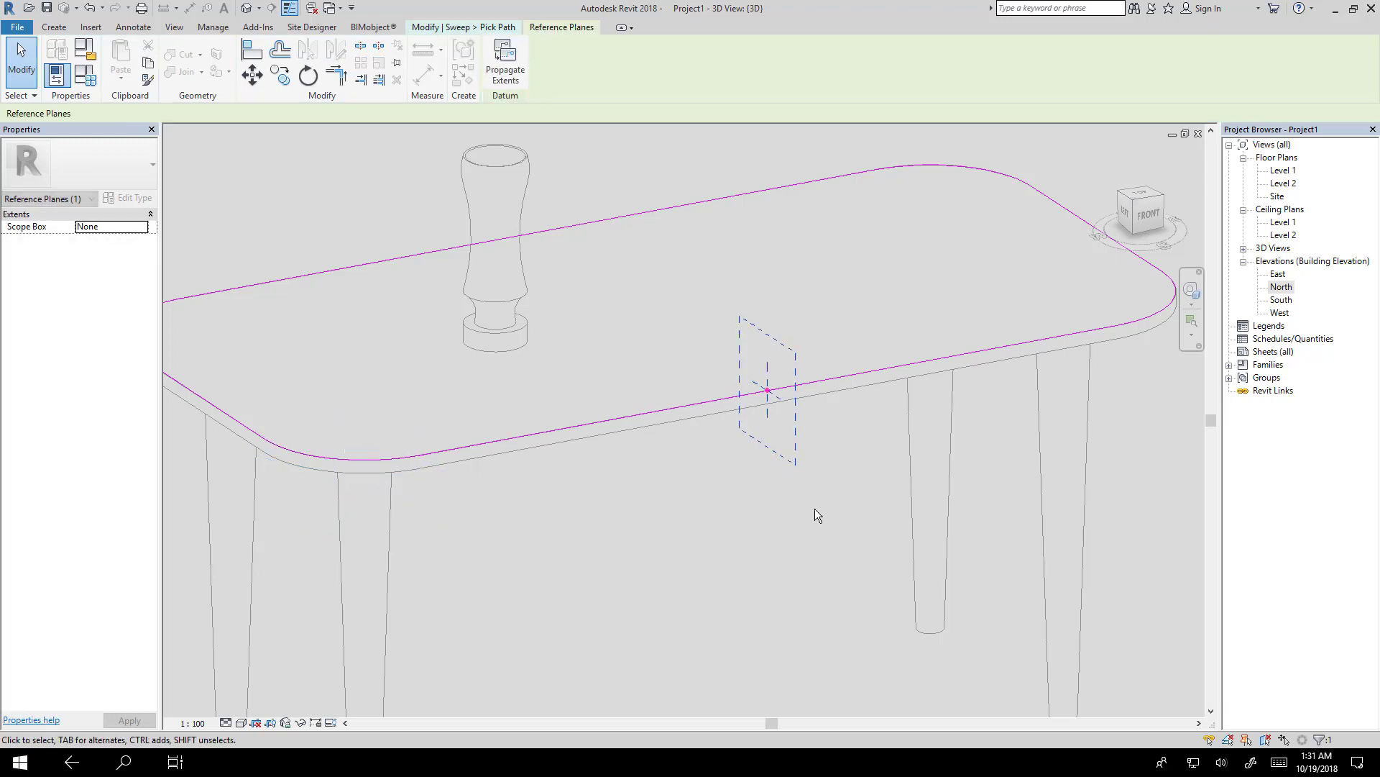
pyautogui.press('Escape')
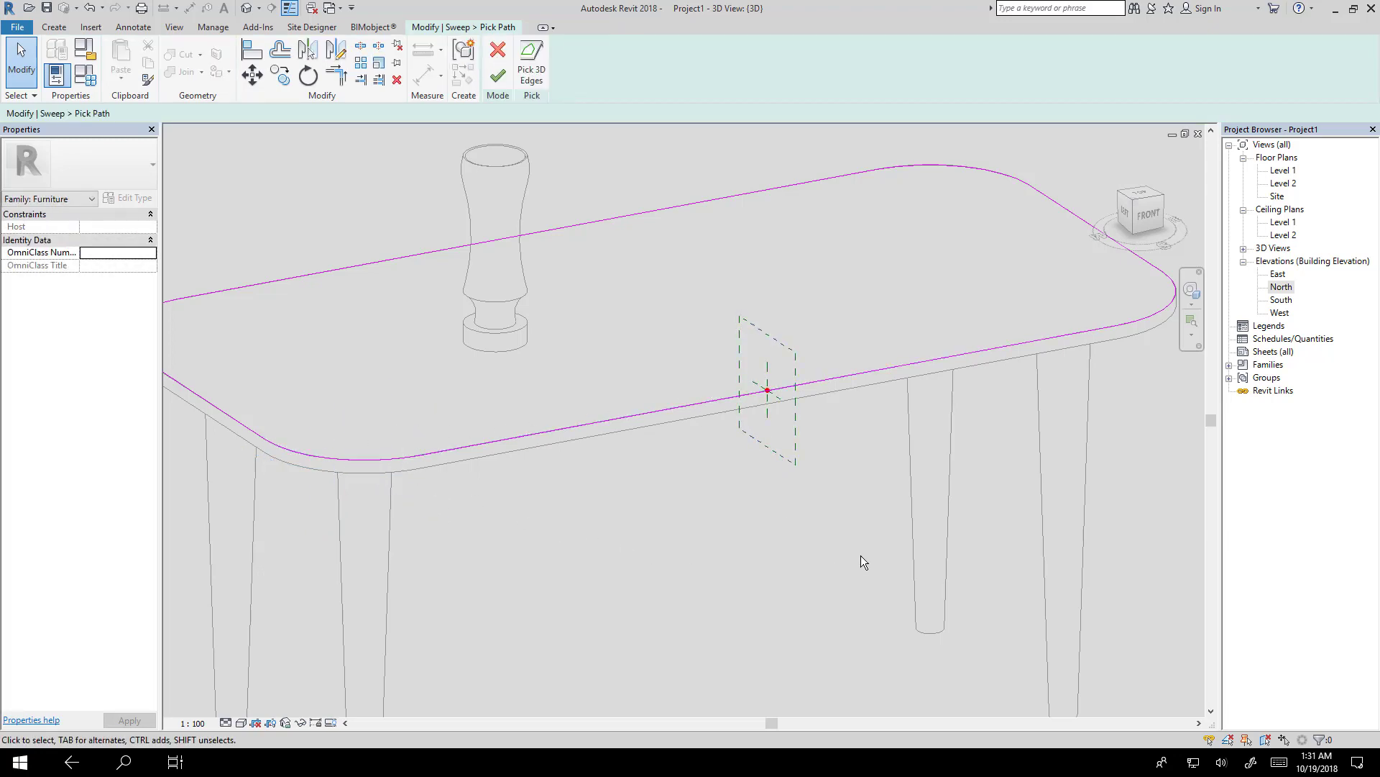
pyautogui.scroll(-4, 860, 555)
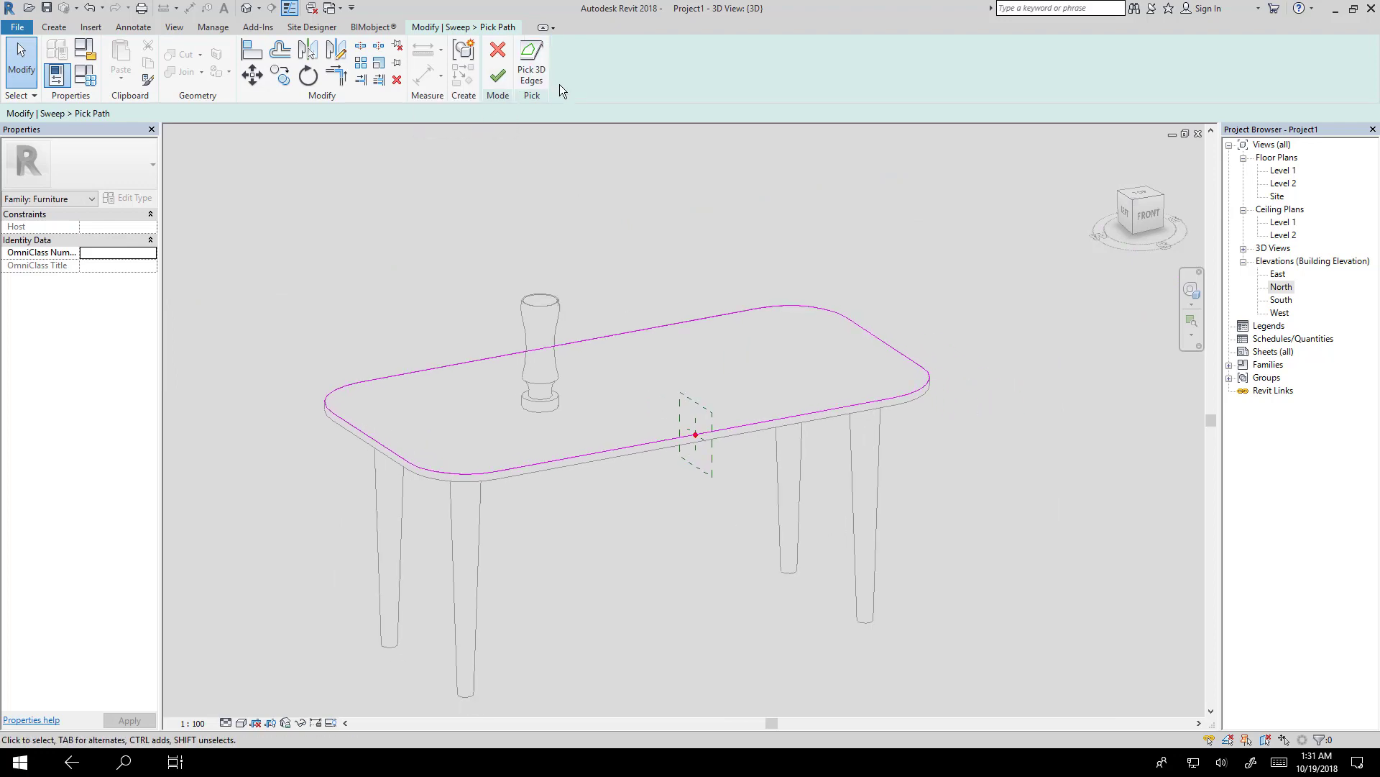
pyautogui.click(498, 76)
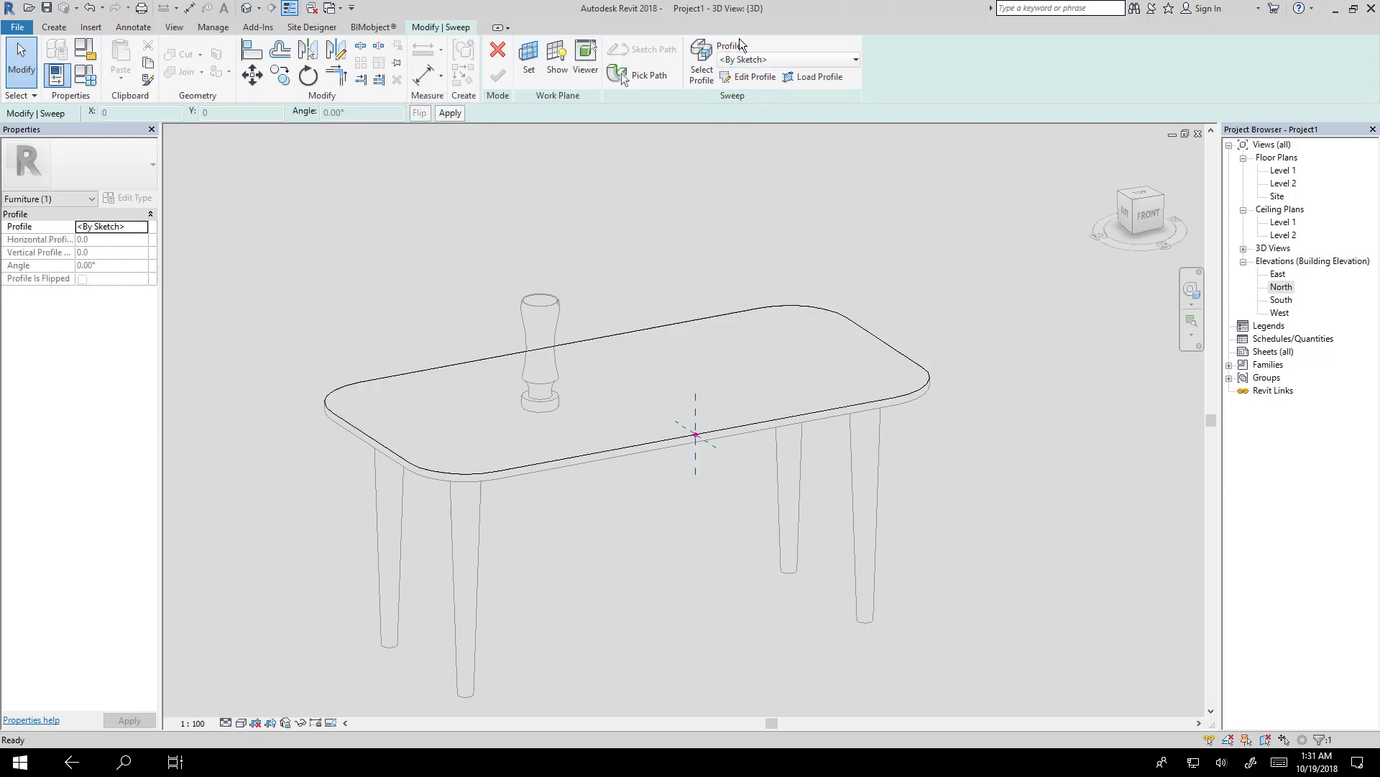
# Step: Set the sweep profile to <By Sketch> and open it for editing in the Left view at the tabletop's edge
pyautogui.click(768, 61)
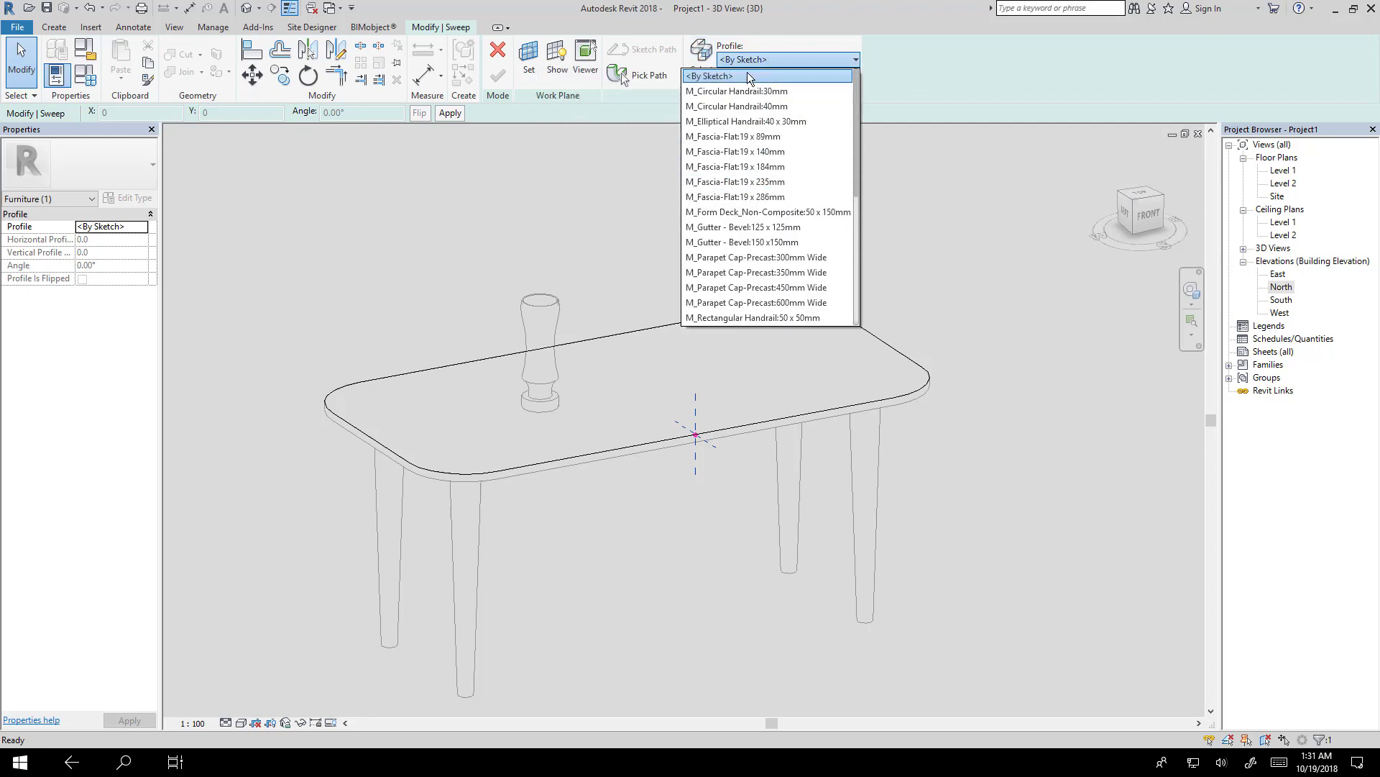
pyautogui.click(749, 76)
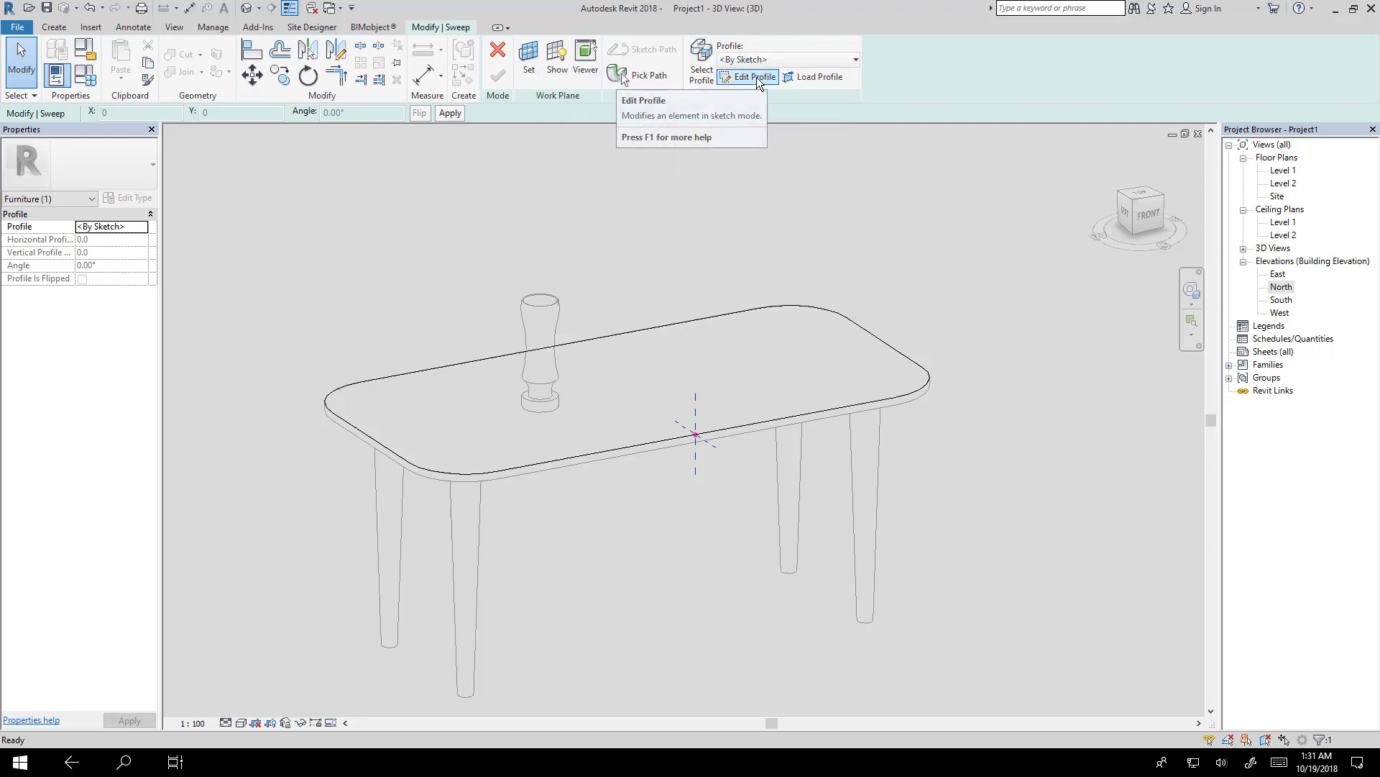
pyautogui.click(755, 76)
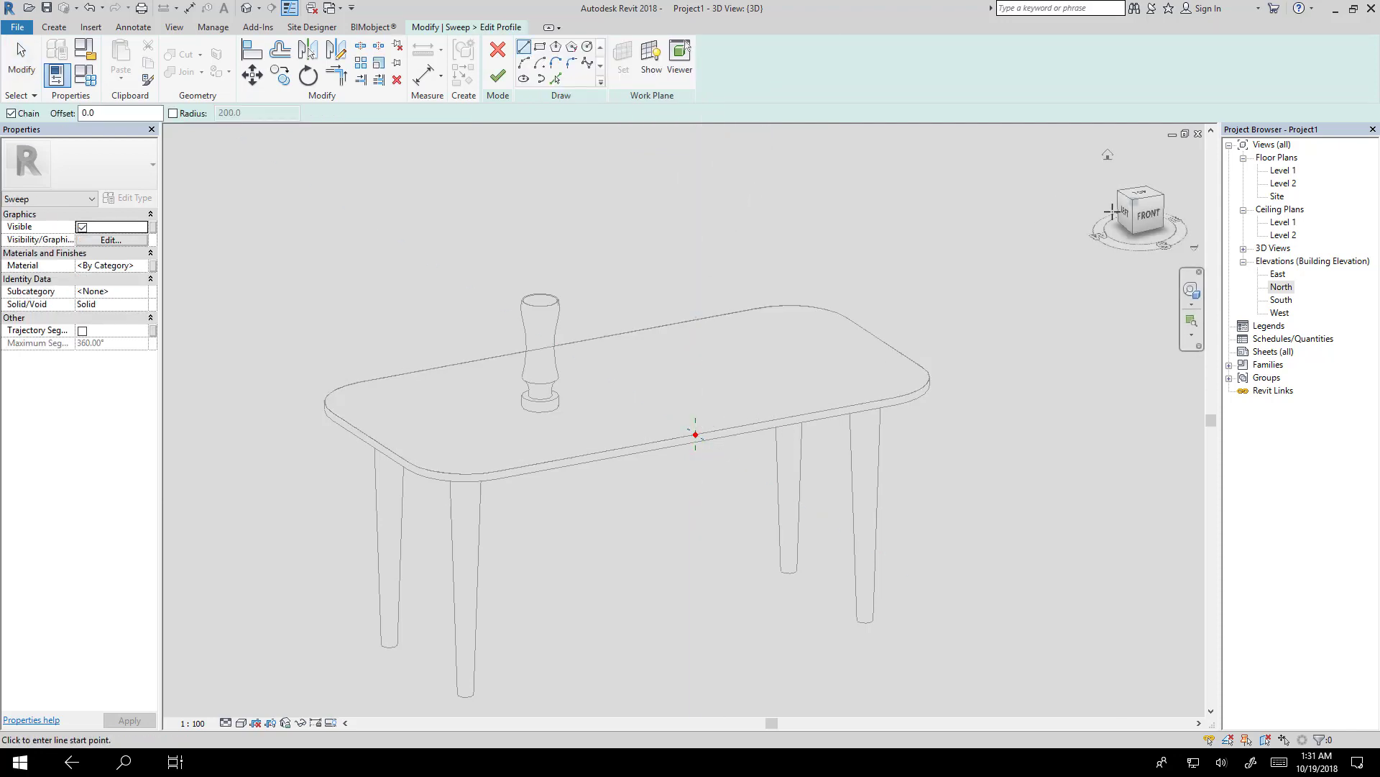
pyautogui.click(1128, 216)
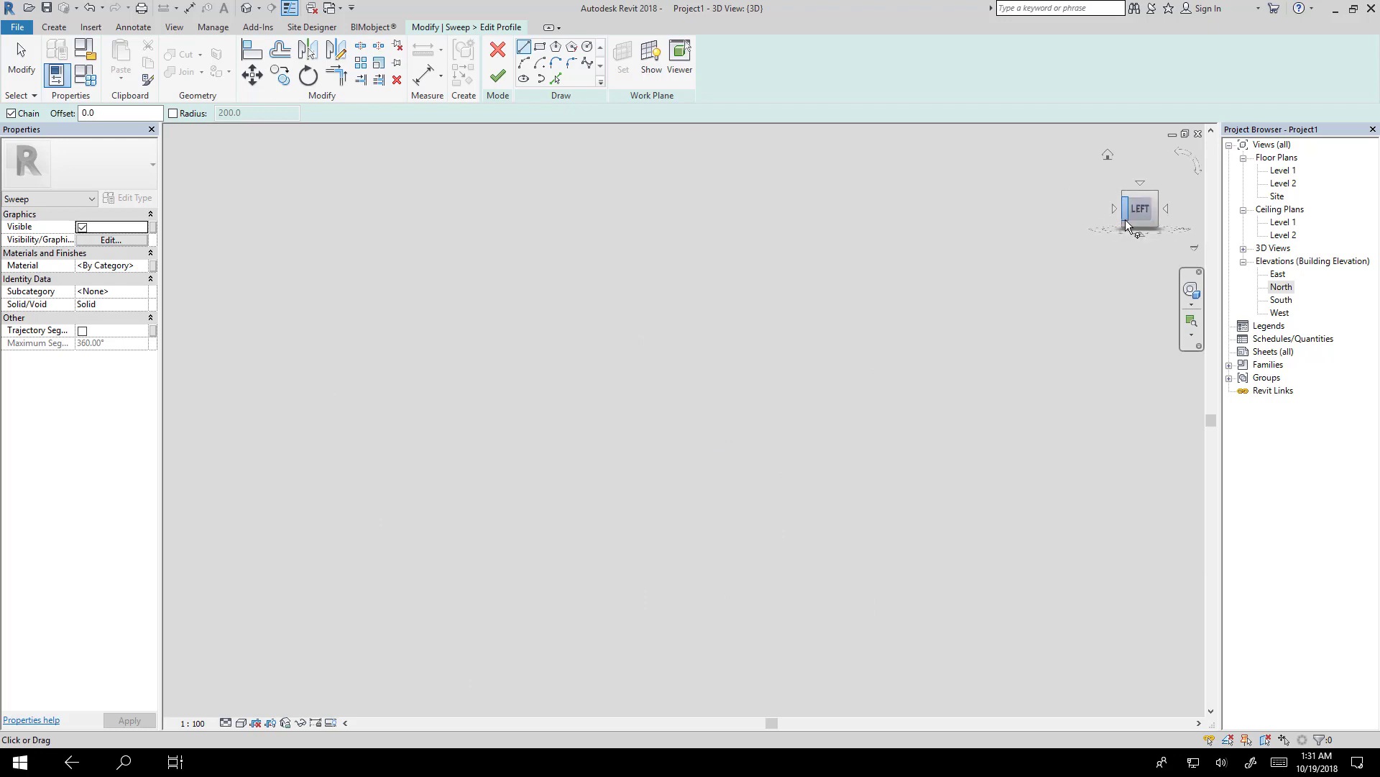
pyautogui.scroll(6, 826, 354)
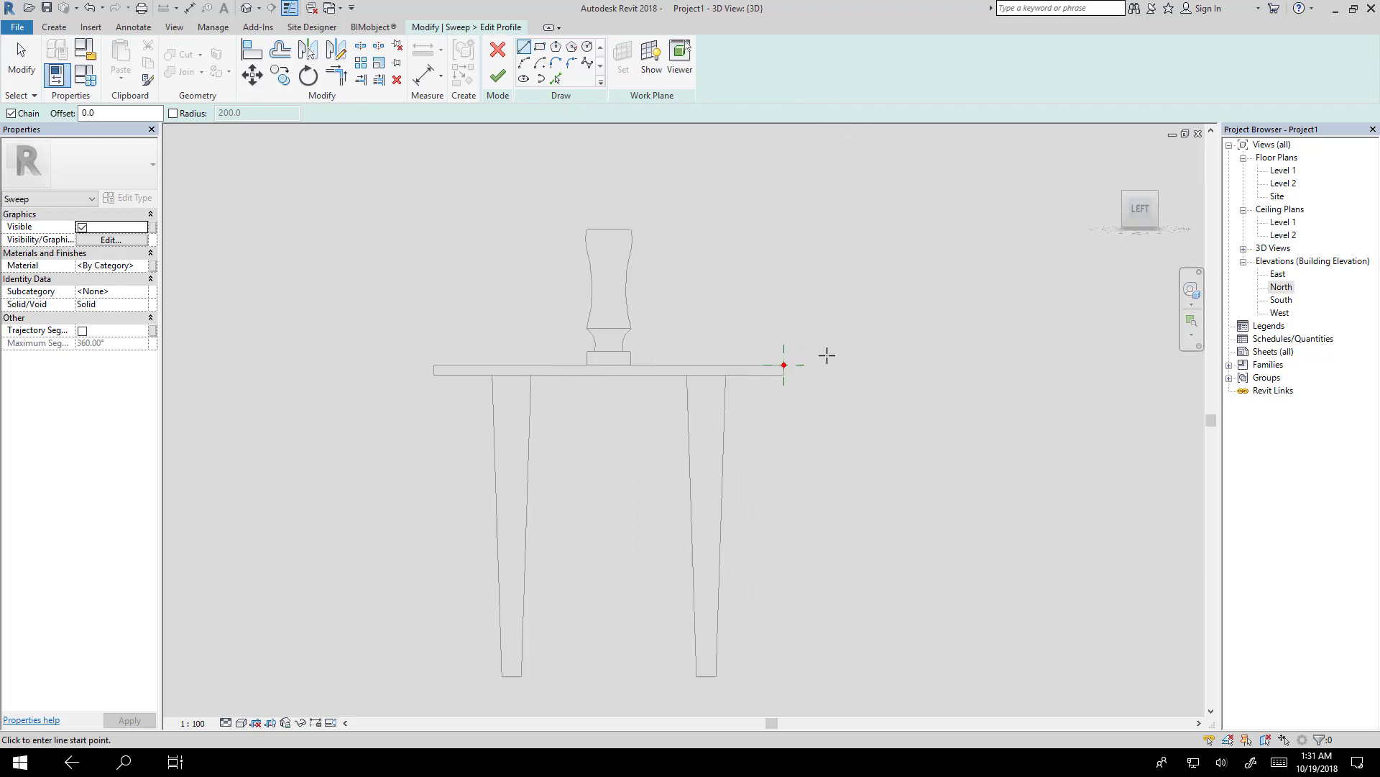
pyautogui.scroll(3, 768, 376)
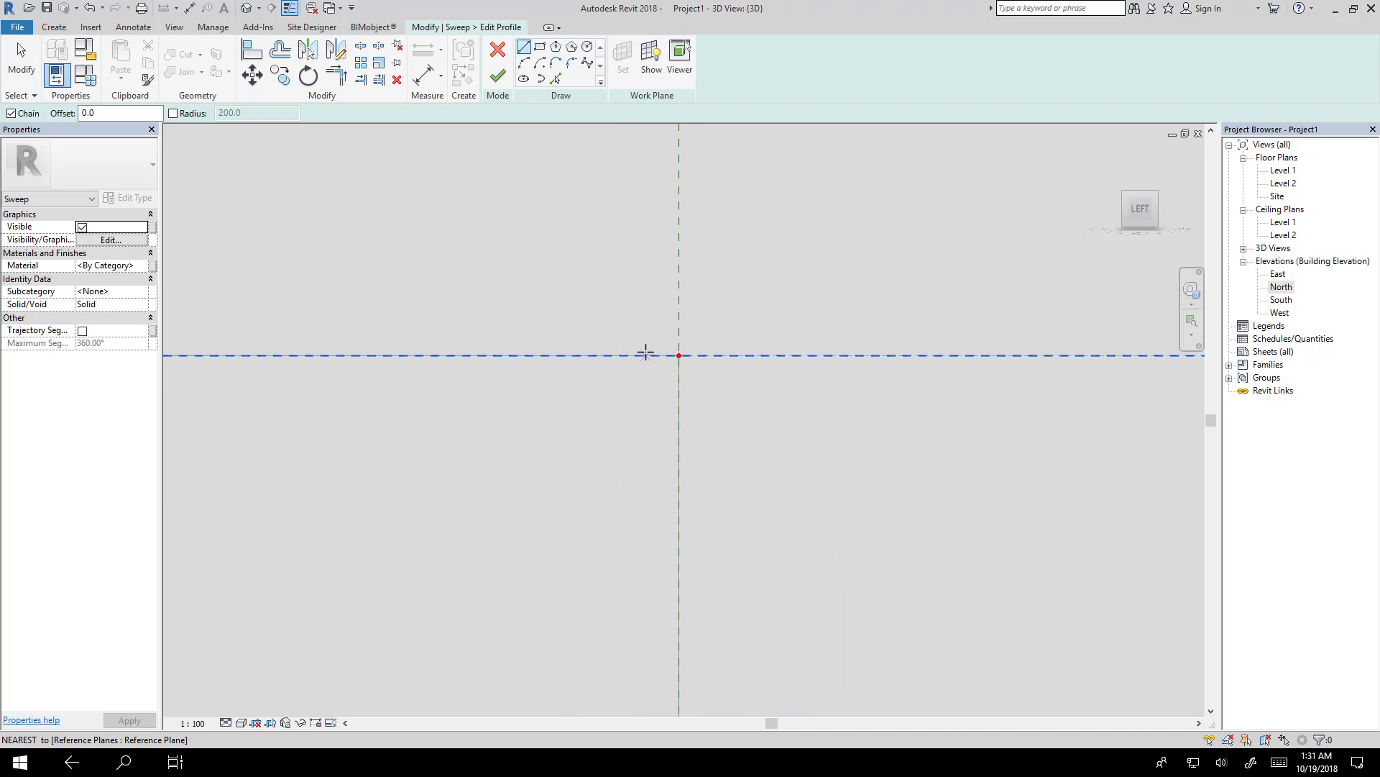
pyautogui.scroll(-4, 646, 352)
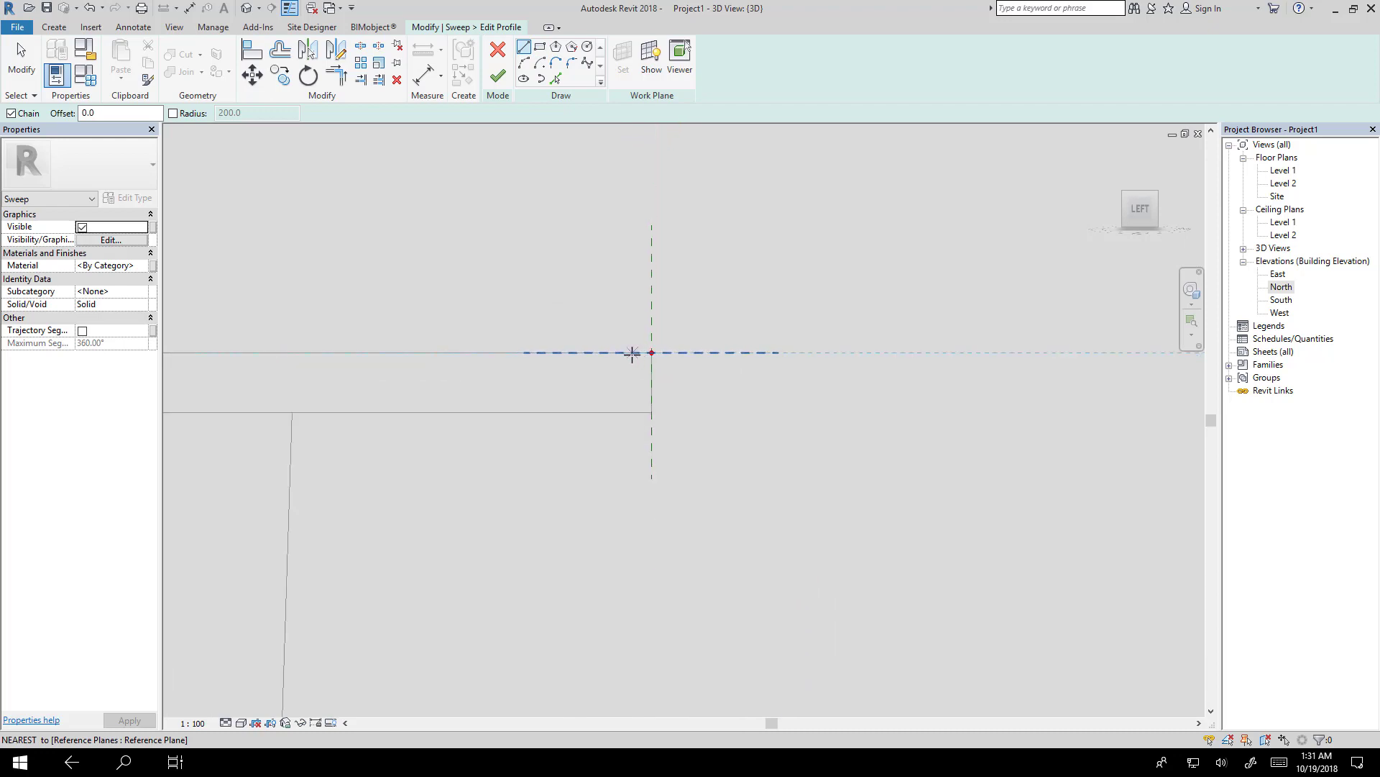
pyautogui.scroll(-2, 632, 353)
pyautogui.scroll(4, 633, 348)
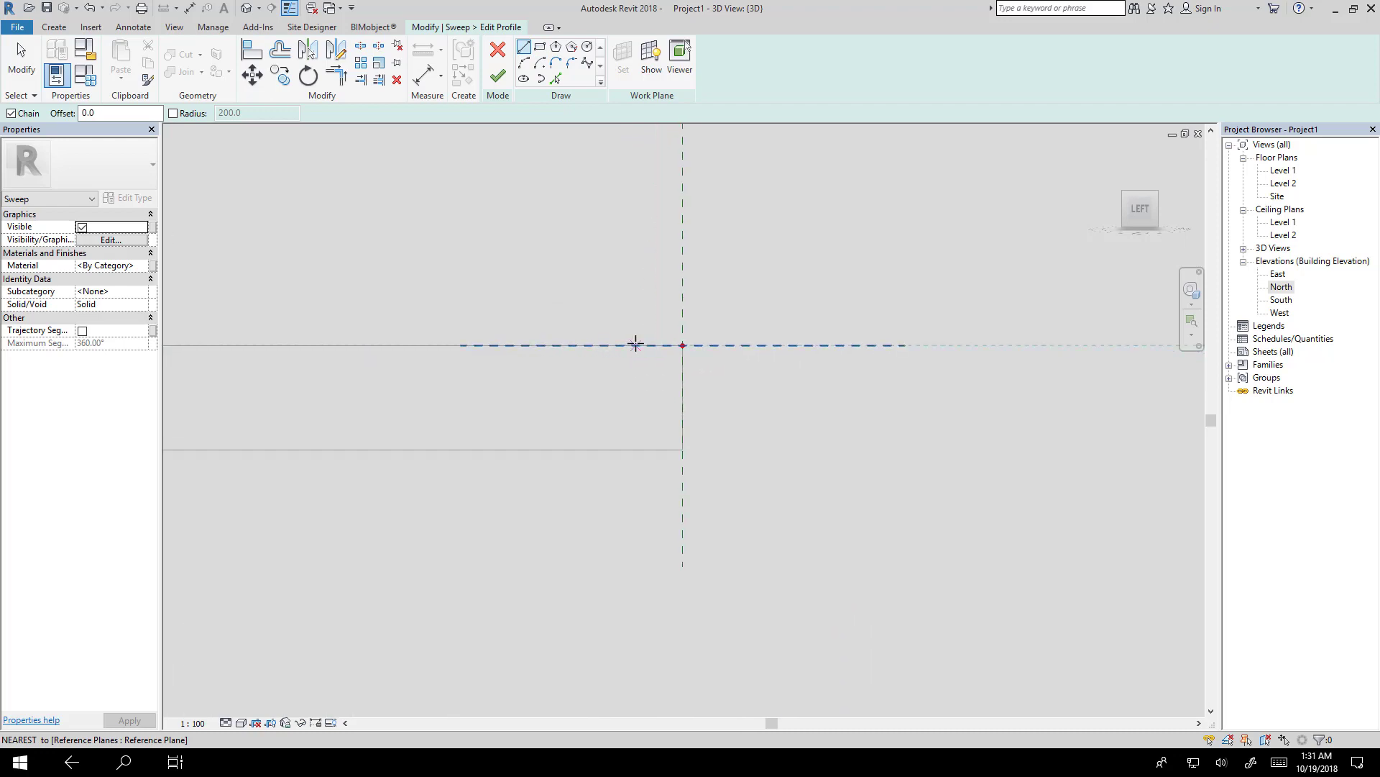
# Step: Sketch the profile's upper half from the tabletop's surface: 5 mm up, 18 mm outward past the edge, and 14 mm down
pyautogui.click(637, 344)
pyautogui.scroll(4, 638, 325)
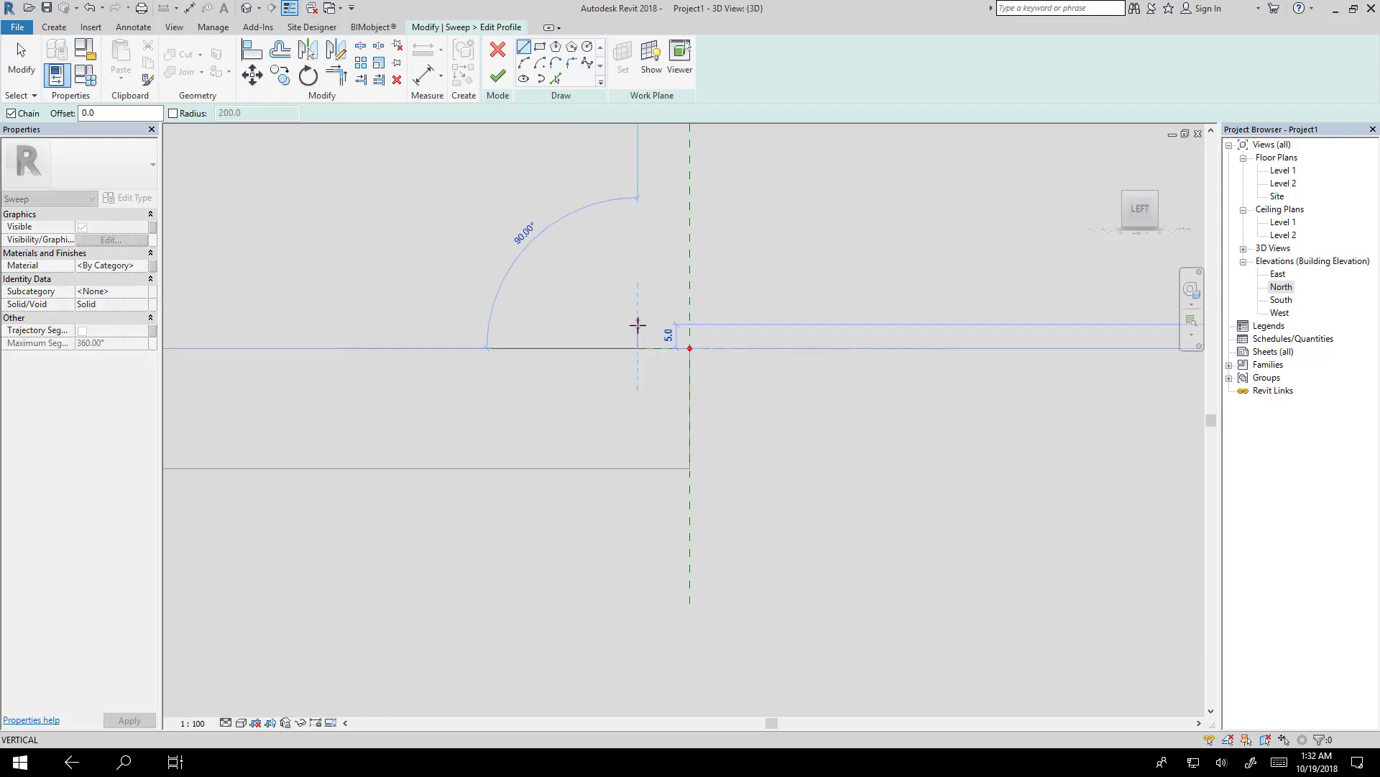
pyautogui.click(638, 324)
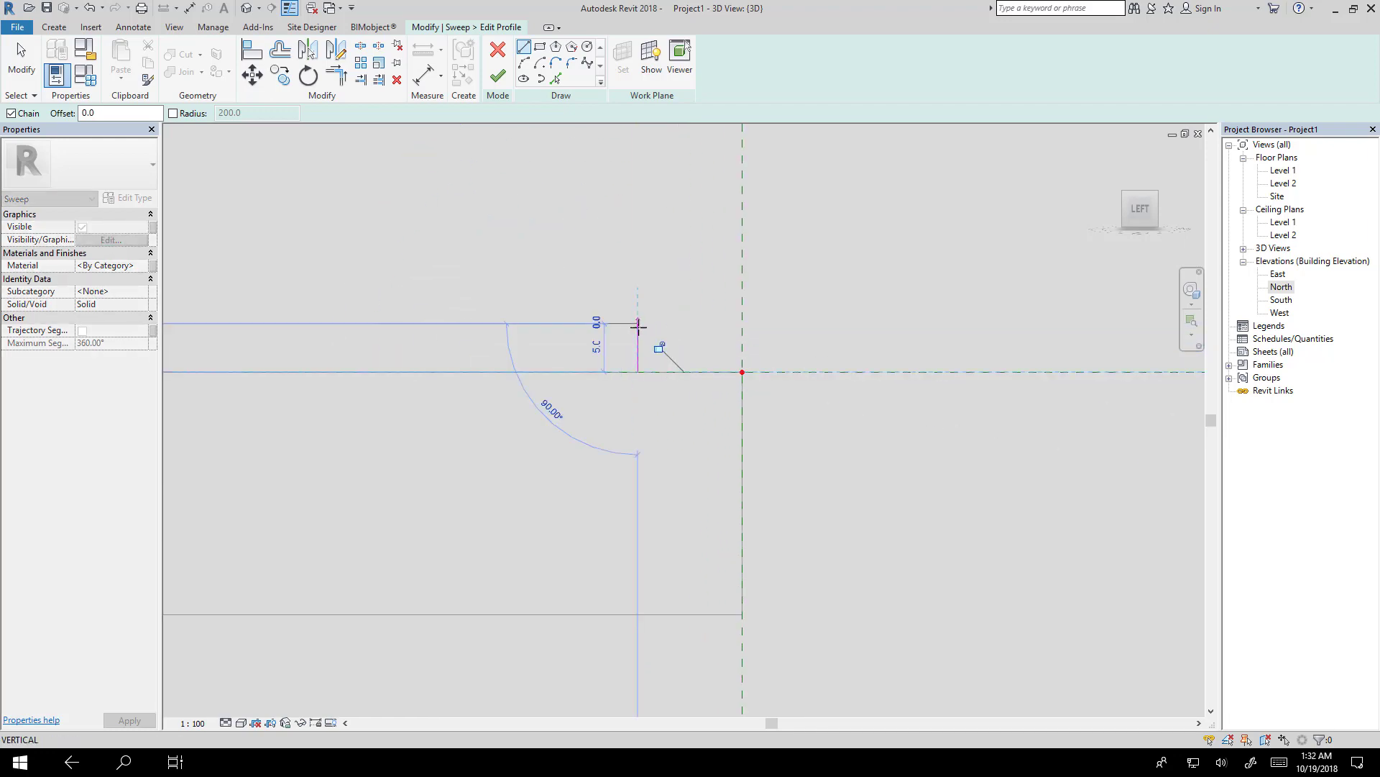
pyautogui.click(811, 324)
pyautogui.moveTo(801, 472); pyautogui.dragTo(805, 317, button='middle')
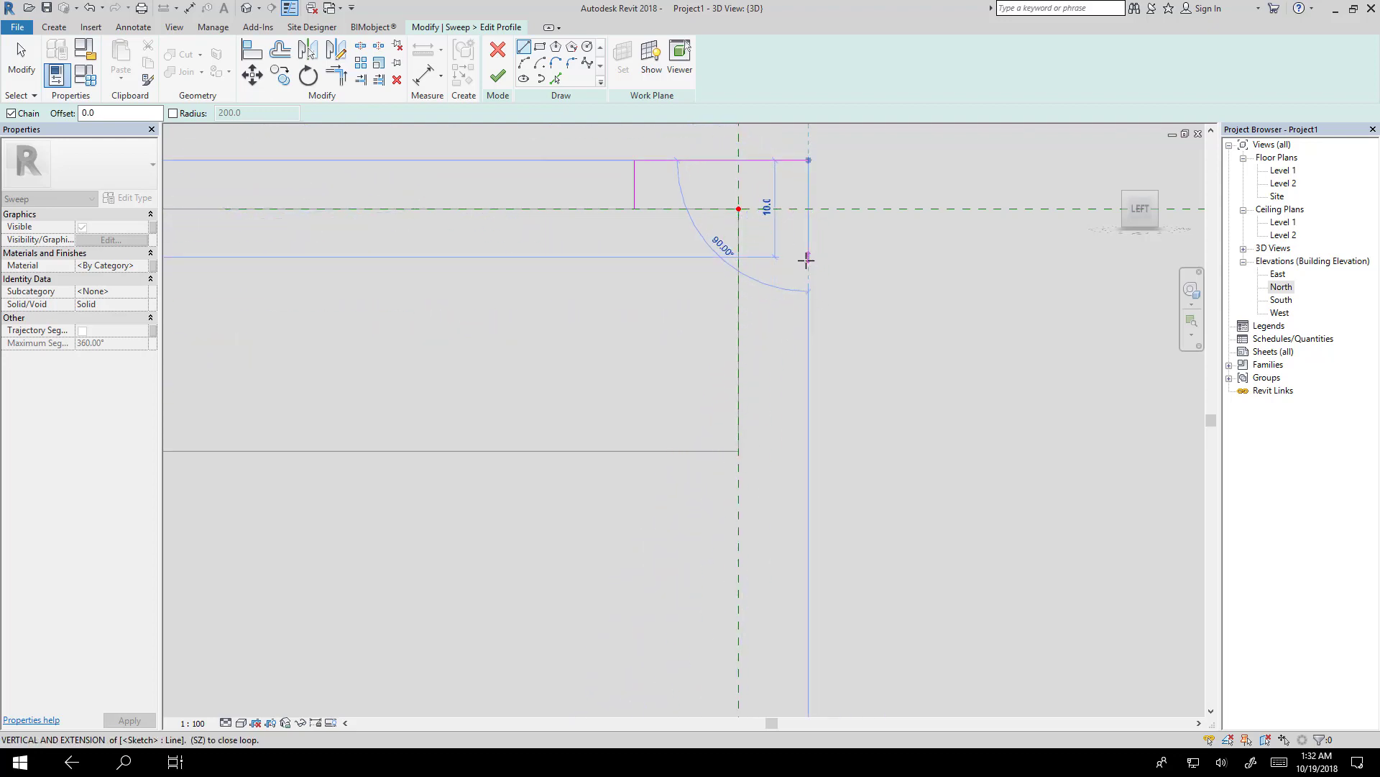
pyautogui.click(807, 294)
pyautogui.press('Escape')
pyautogui.press('Escape')
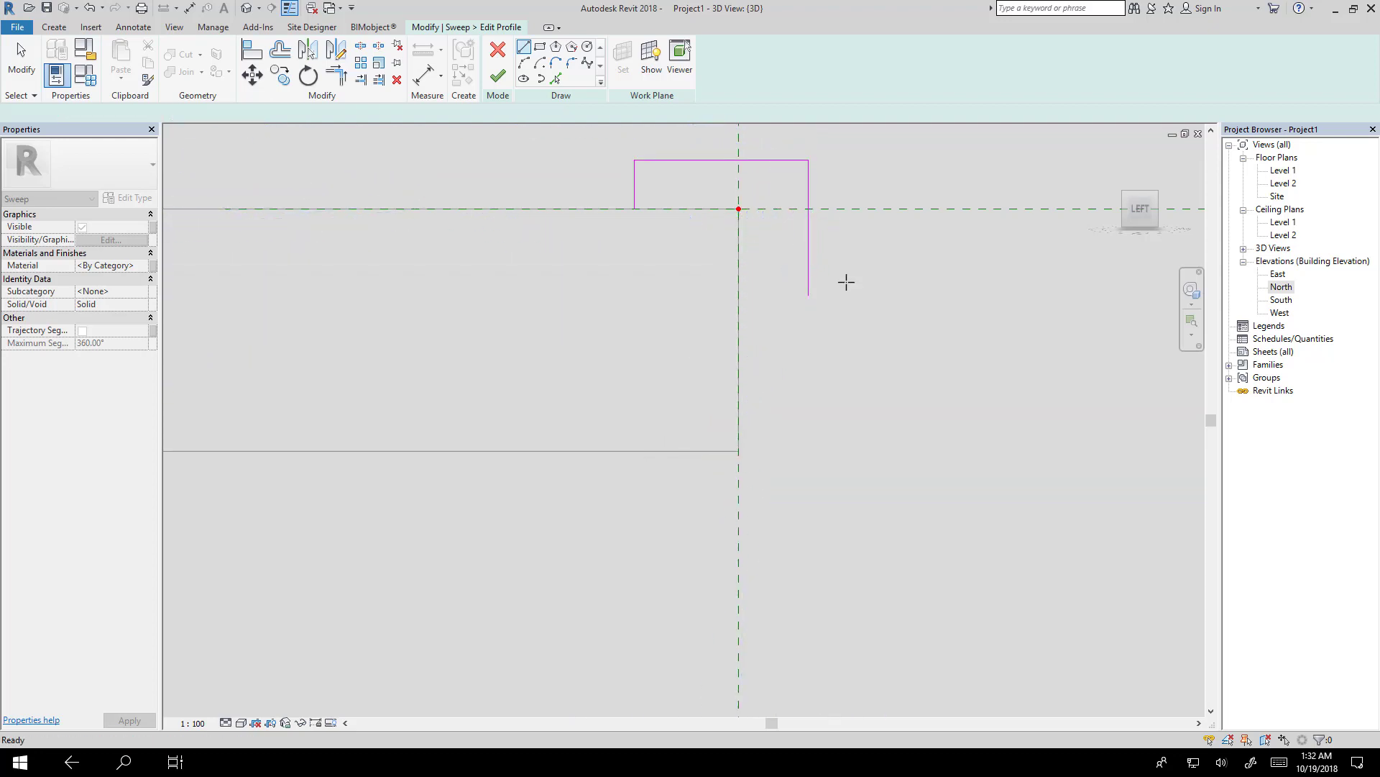
# Step: Mirror a copy of the three profile lines about a horizontal axis through the midpoint of the tabletop's vertical edge
pyautogui.click(810, 184)
pyautogui.click(794, 160)
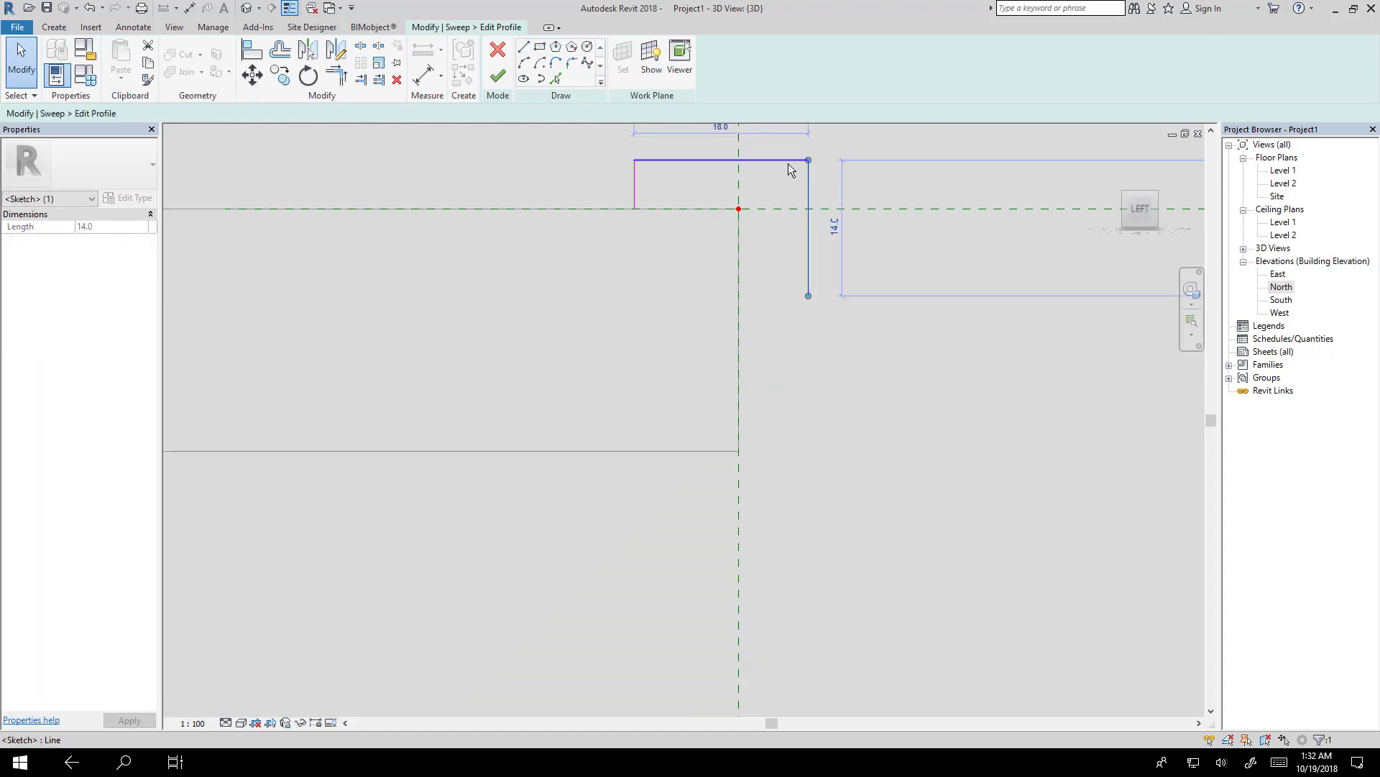
pyautogui.keyDown('ctrl'); pyautogui.click(810, 190); pyautogui.keyUp('ctrl')
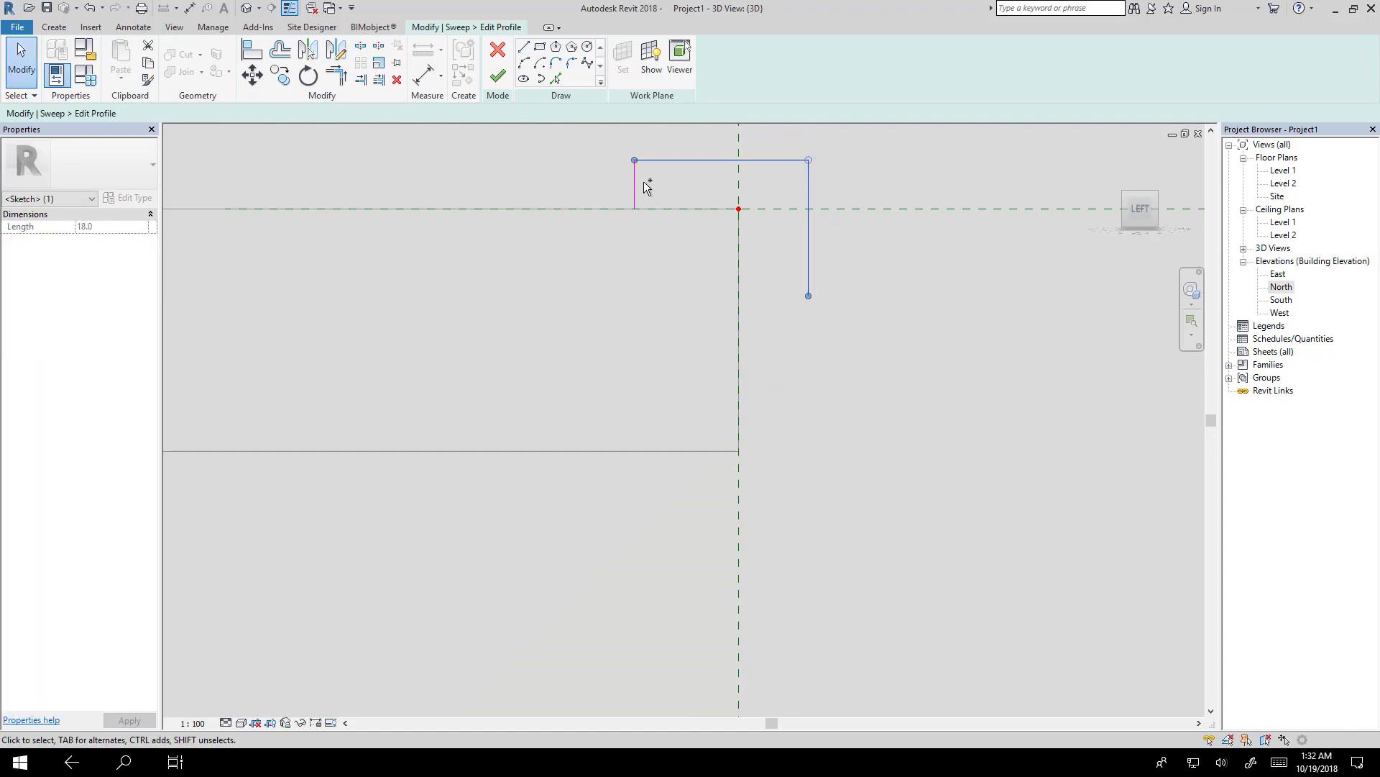
pyautogui.keyDown('ctrl'); pyautogui.click(636, 182); pyautogui.keyUp('ctrl')
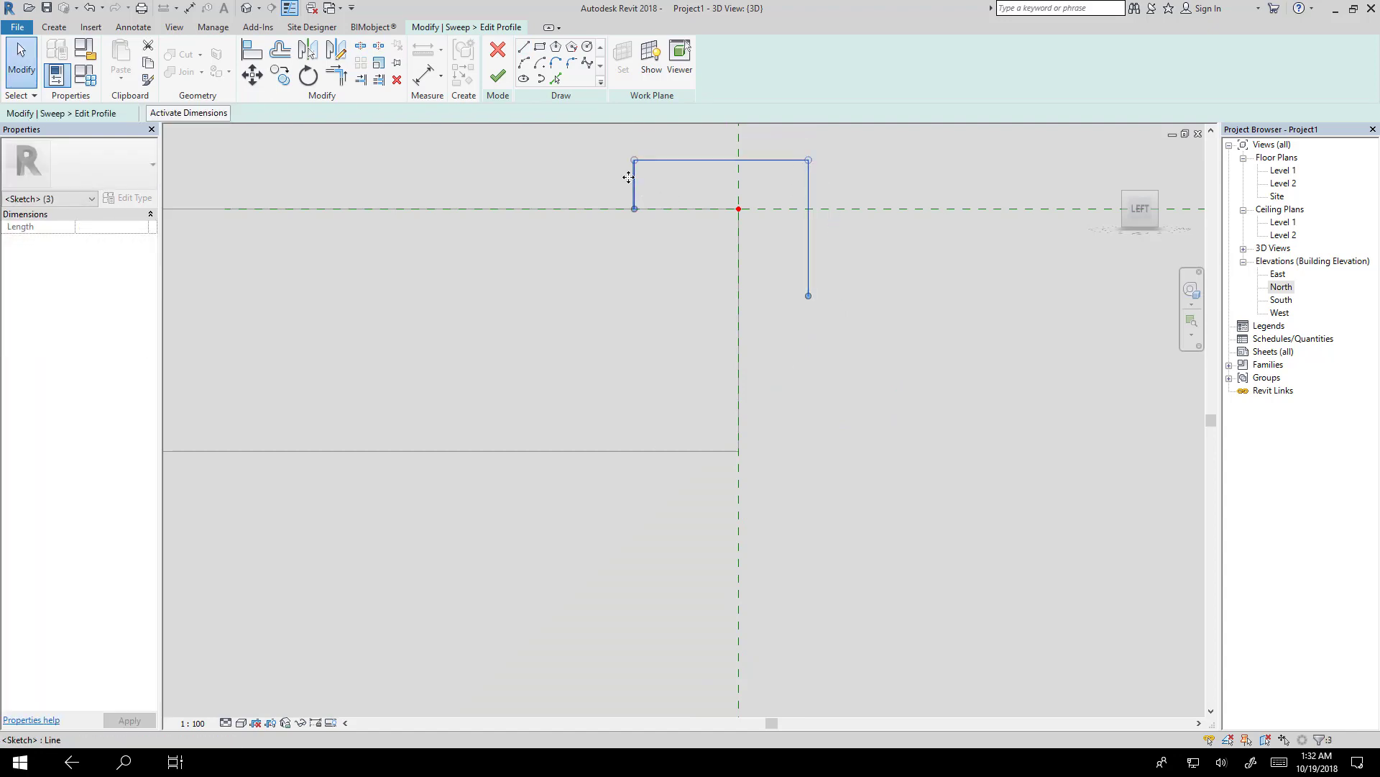
pyautogui.click(338, 55)
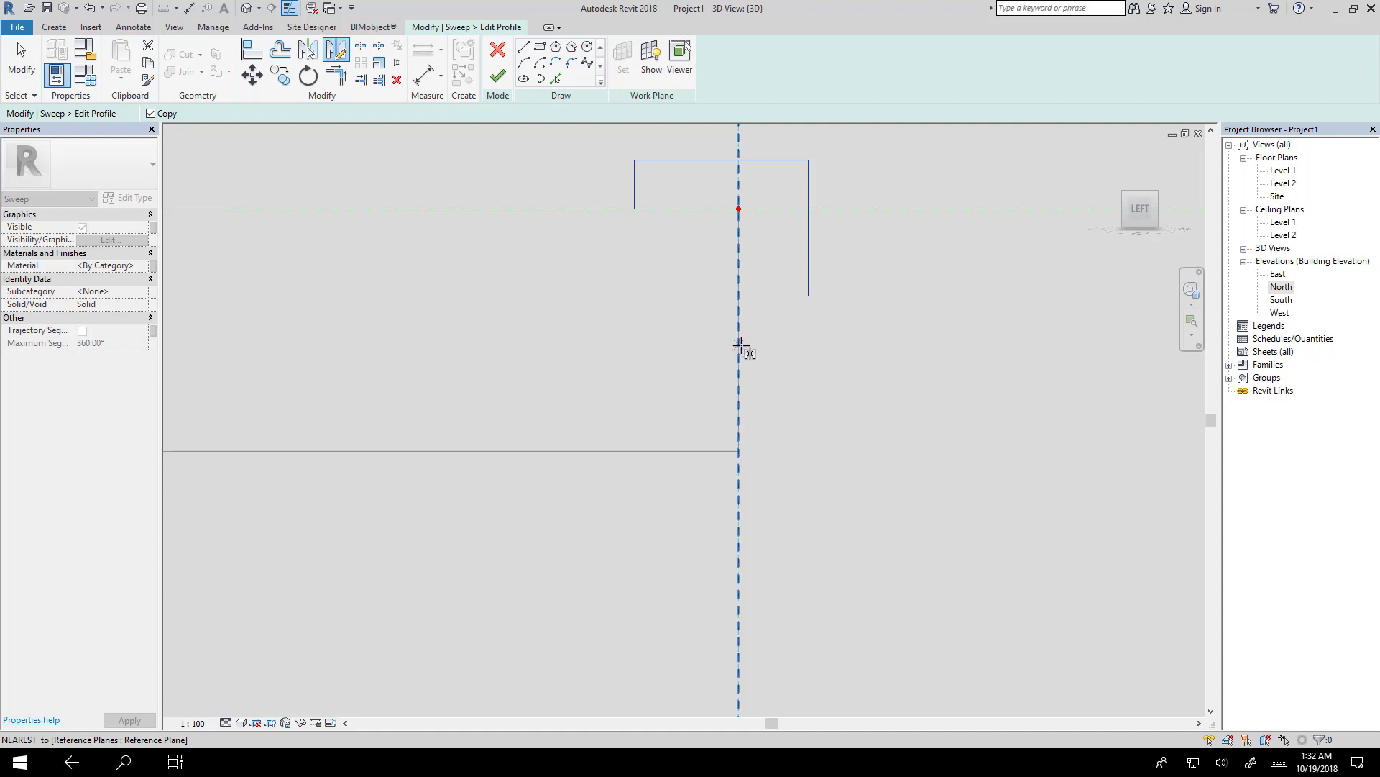
pyautogui.press('s')
pyautogui.press('m')
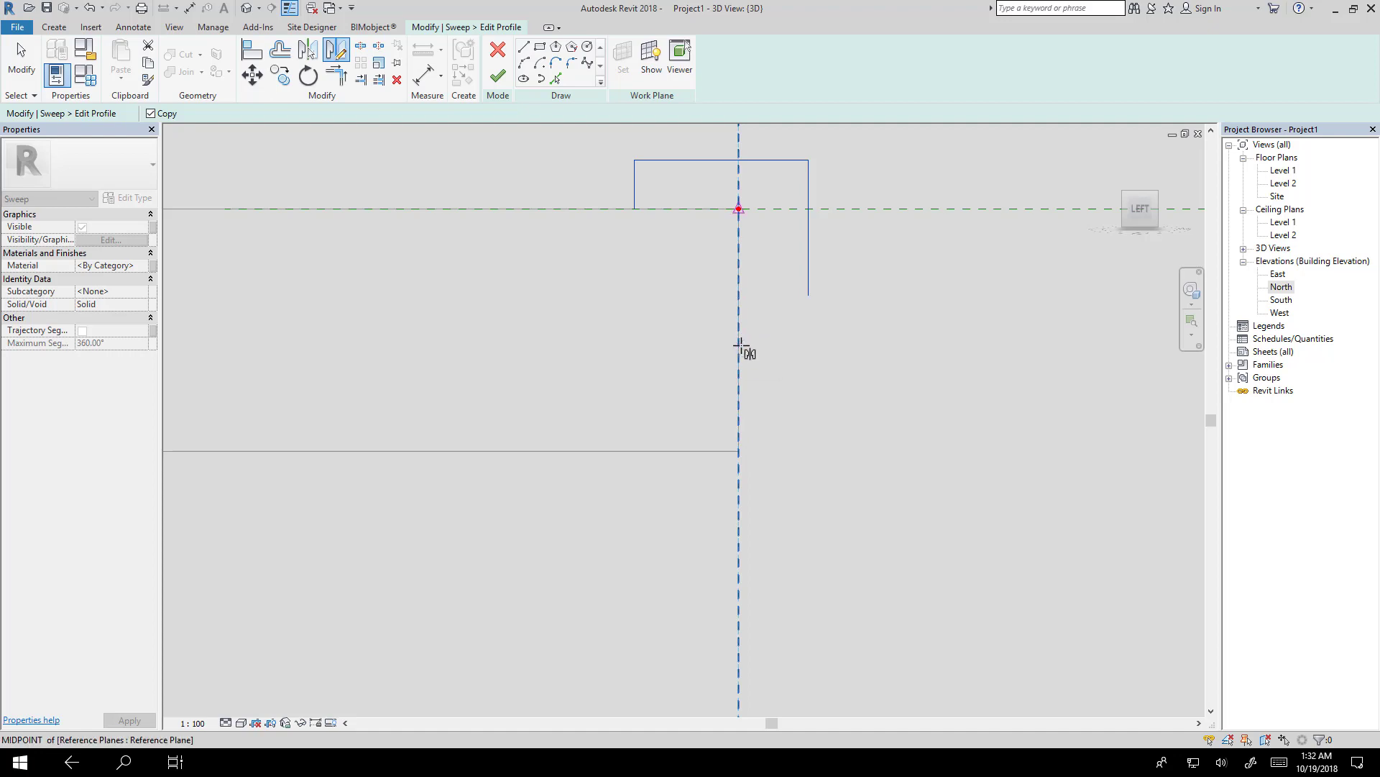
pyautogui.click(739, 452)
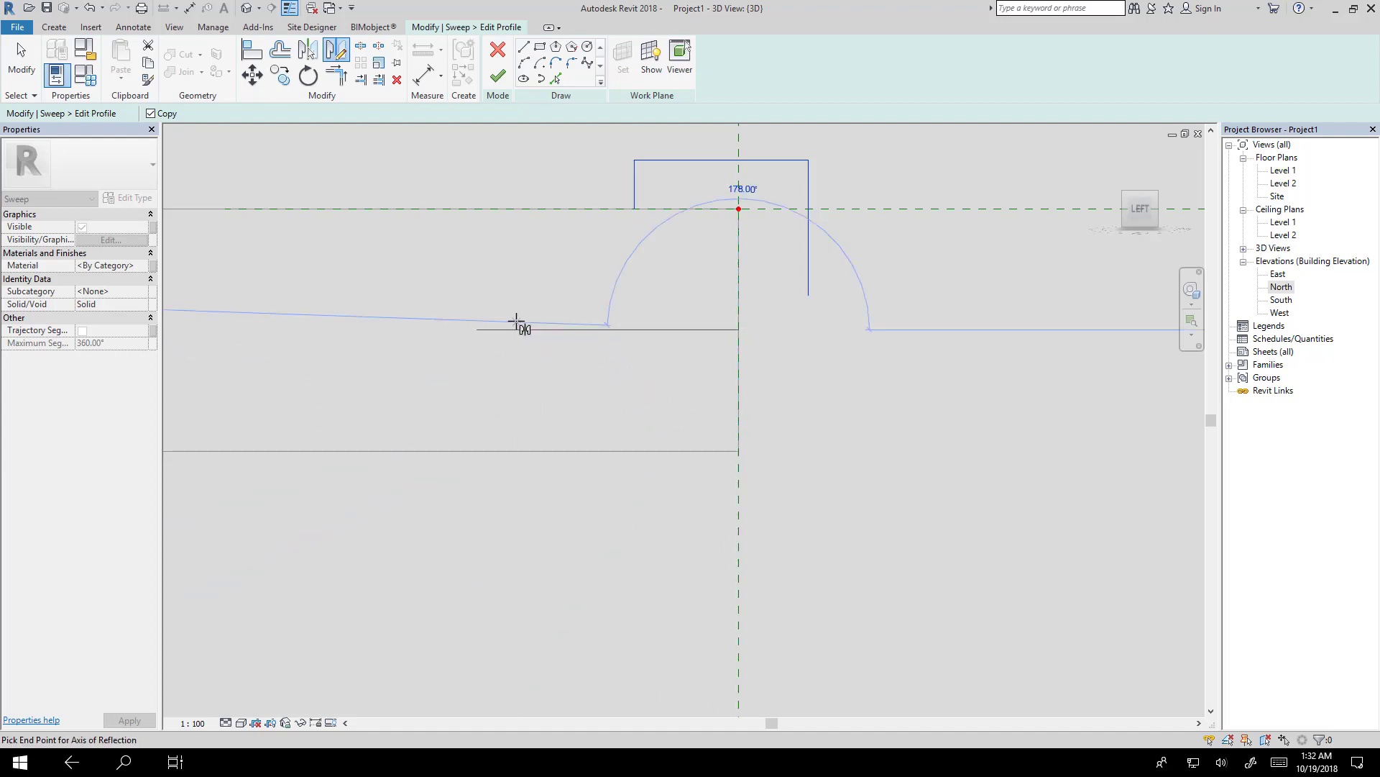
pyautogui.click(504, 330)
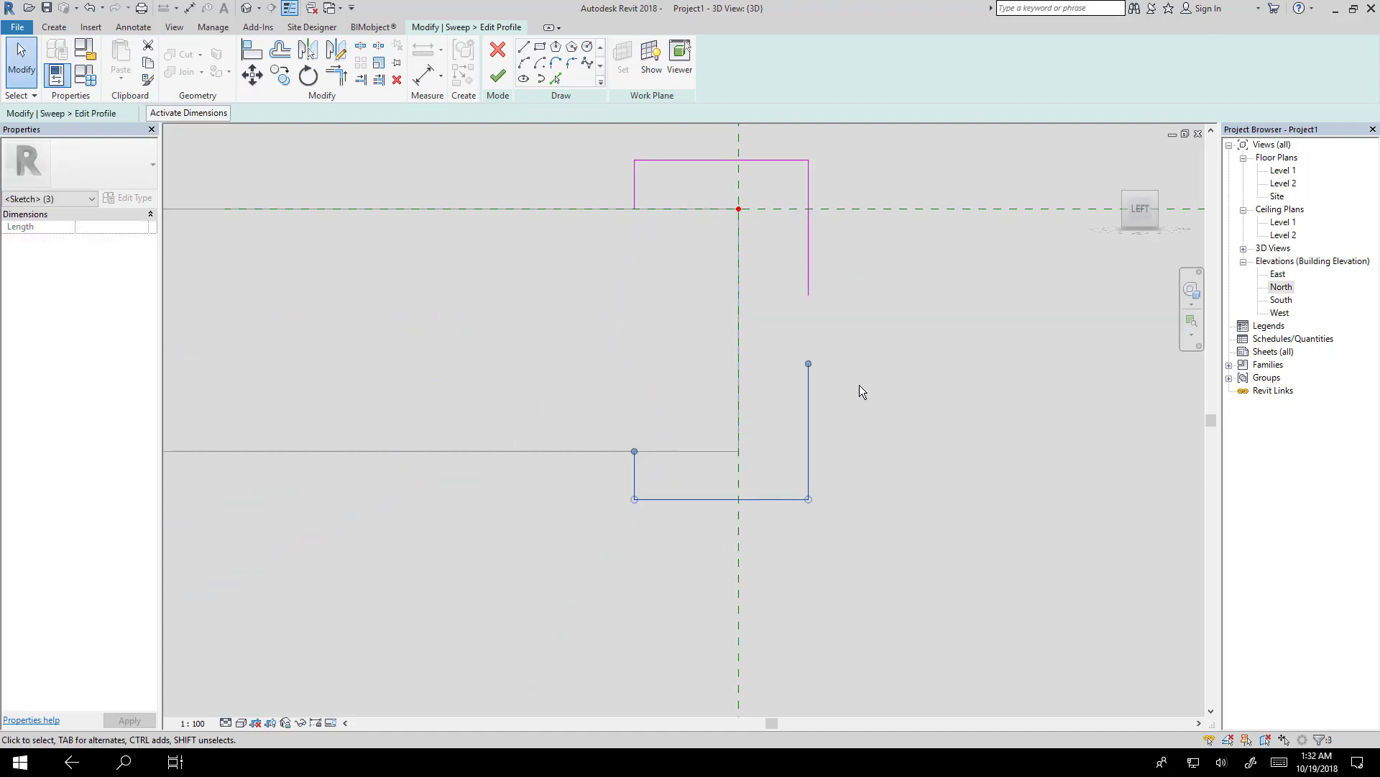
# Step: Stretch the mirrored outer vertical line up to the upper line's end, making it 21 mm long
pyautogui.click(835, 319)
pyautogui.click(810, 381)
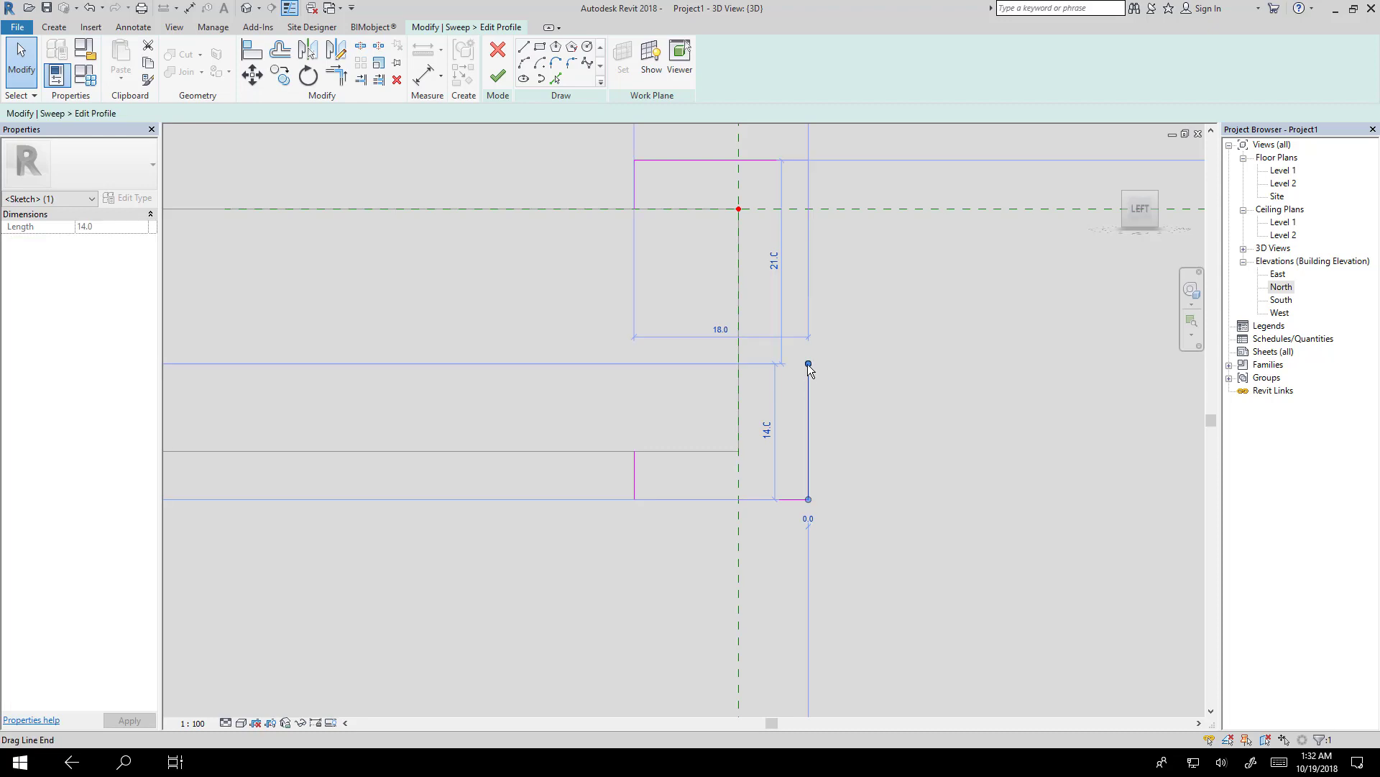
pyautogui.moveTo(809, 364); pyautogui.dragTo(808, 295)
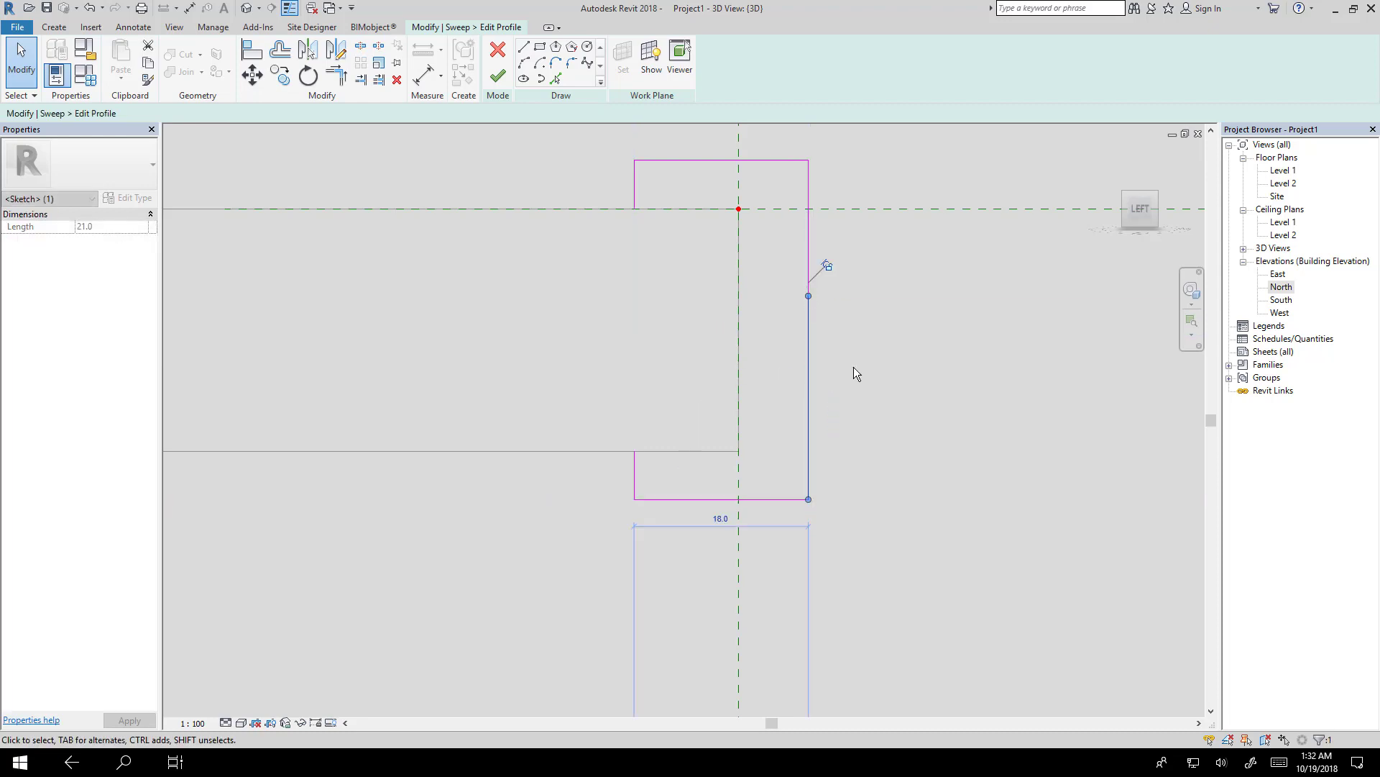
# Step: Close the profile with three lines along the tabletop's top, 25 mm edge and underside, and finish the profile sketch
pyautogui.click(527, 48)
pyautogui.click(634, 208)
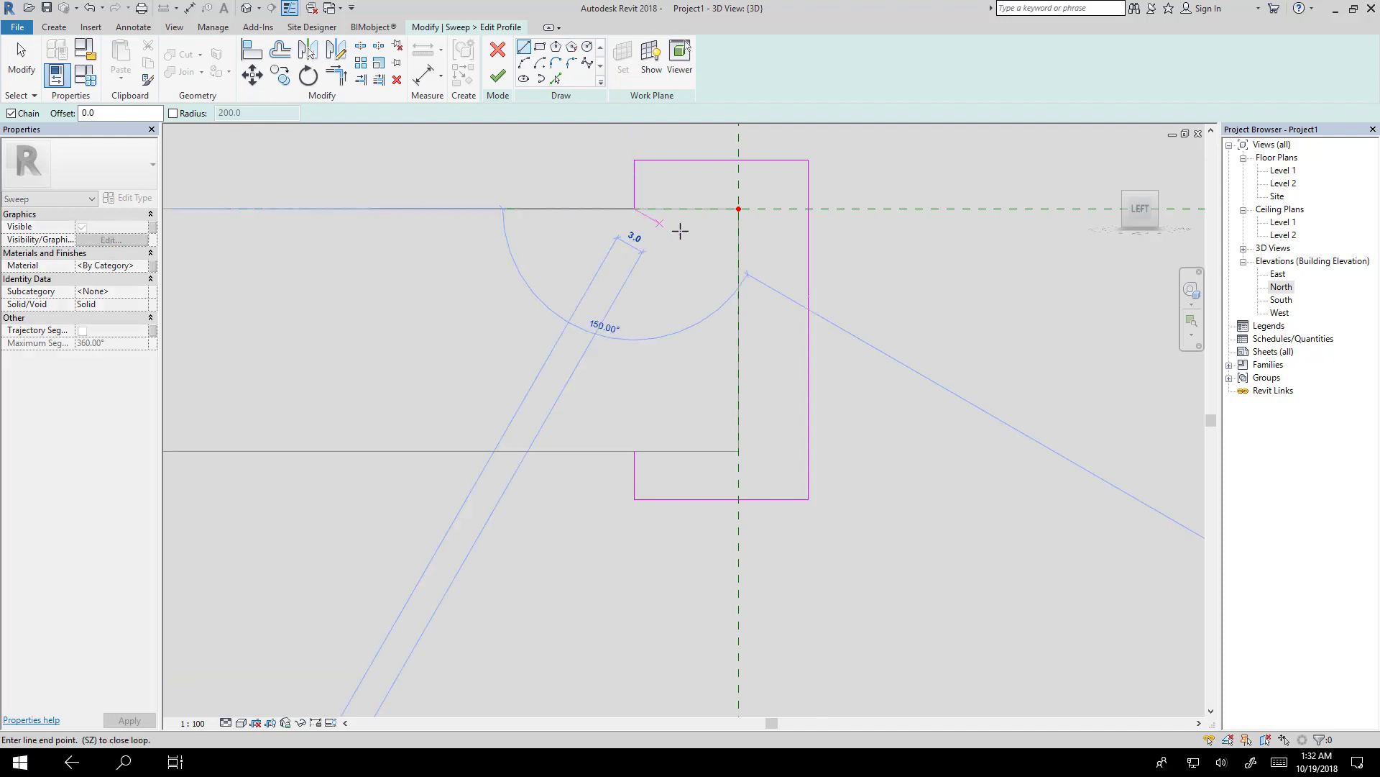
pyautogui.click(738, 208)
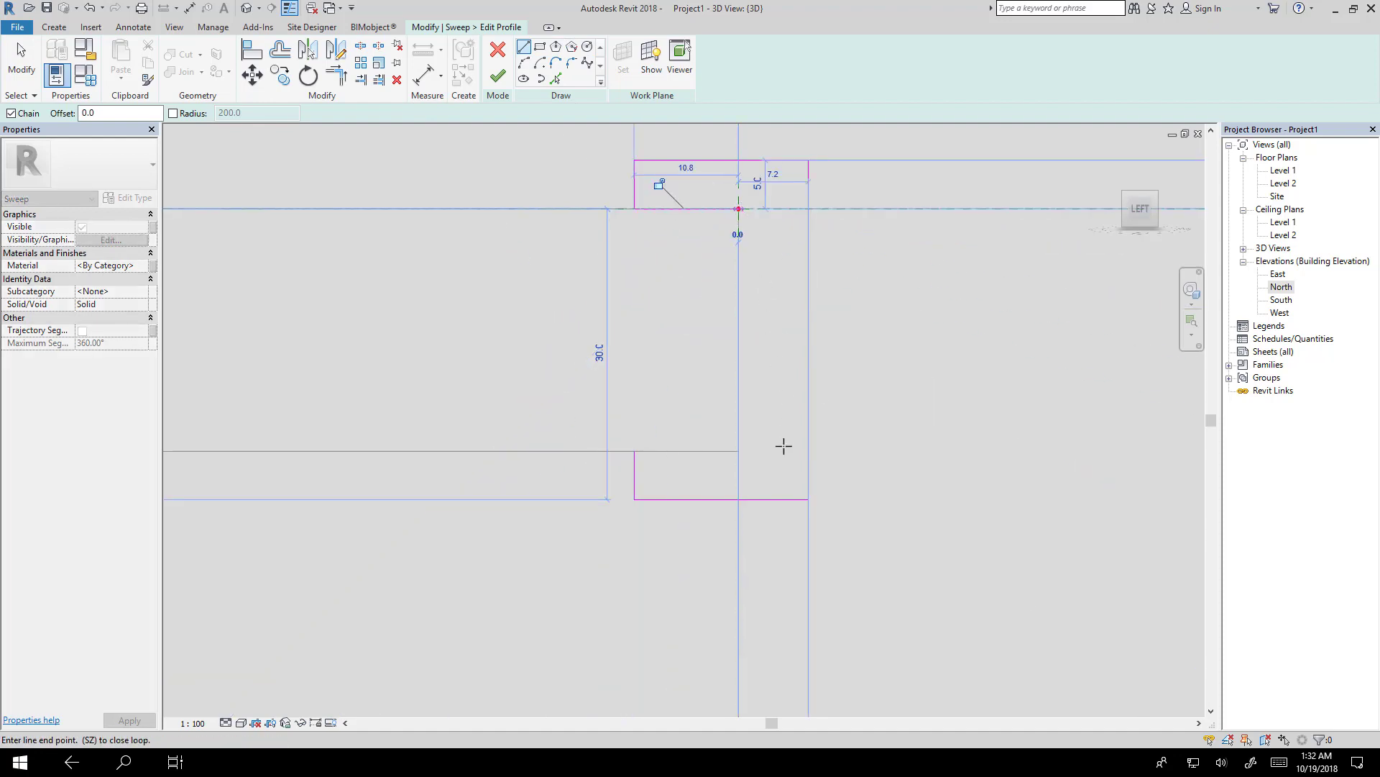
pyautogui.click(738, 451)
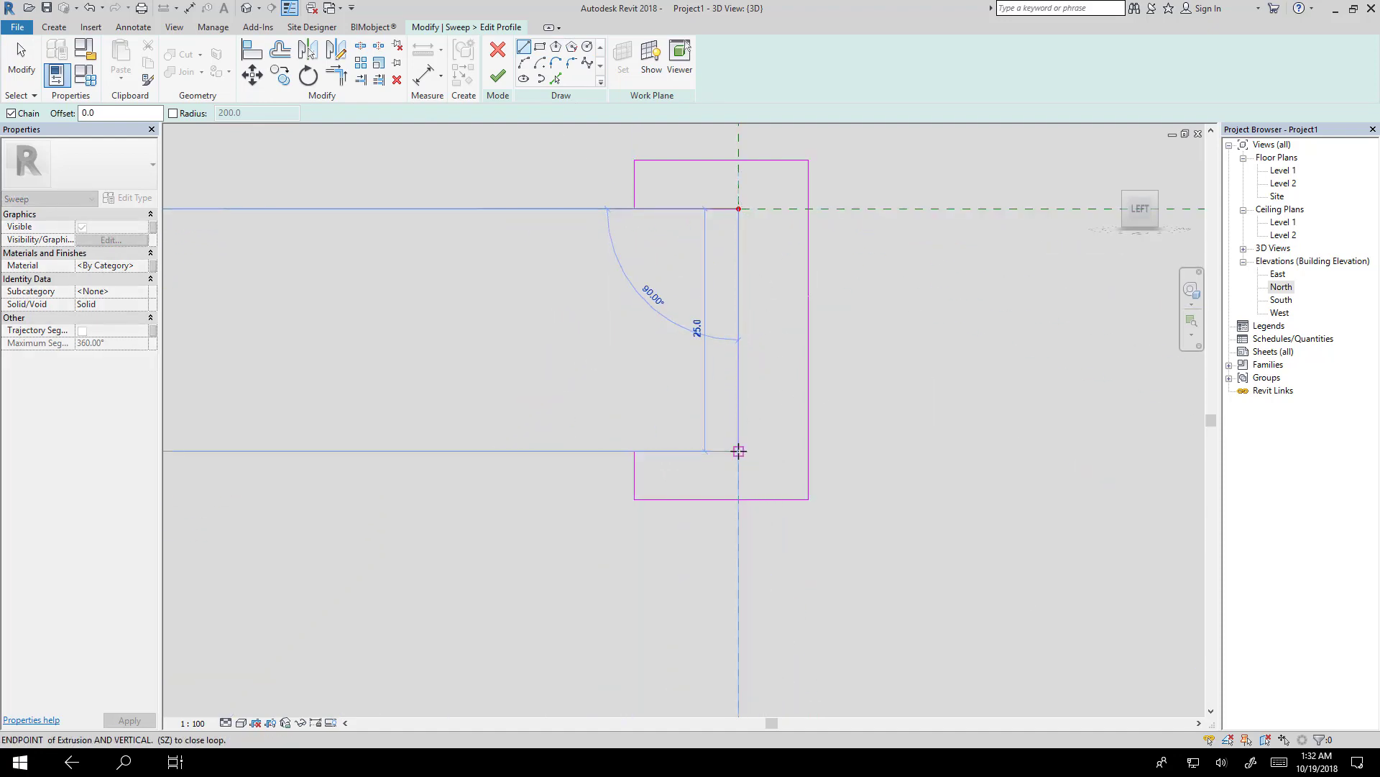
pyautogui.click(634, 451)
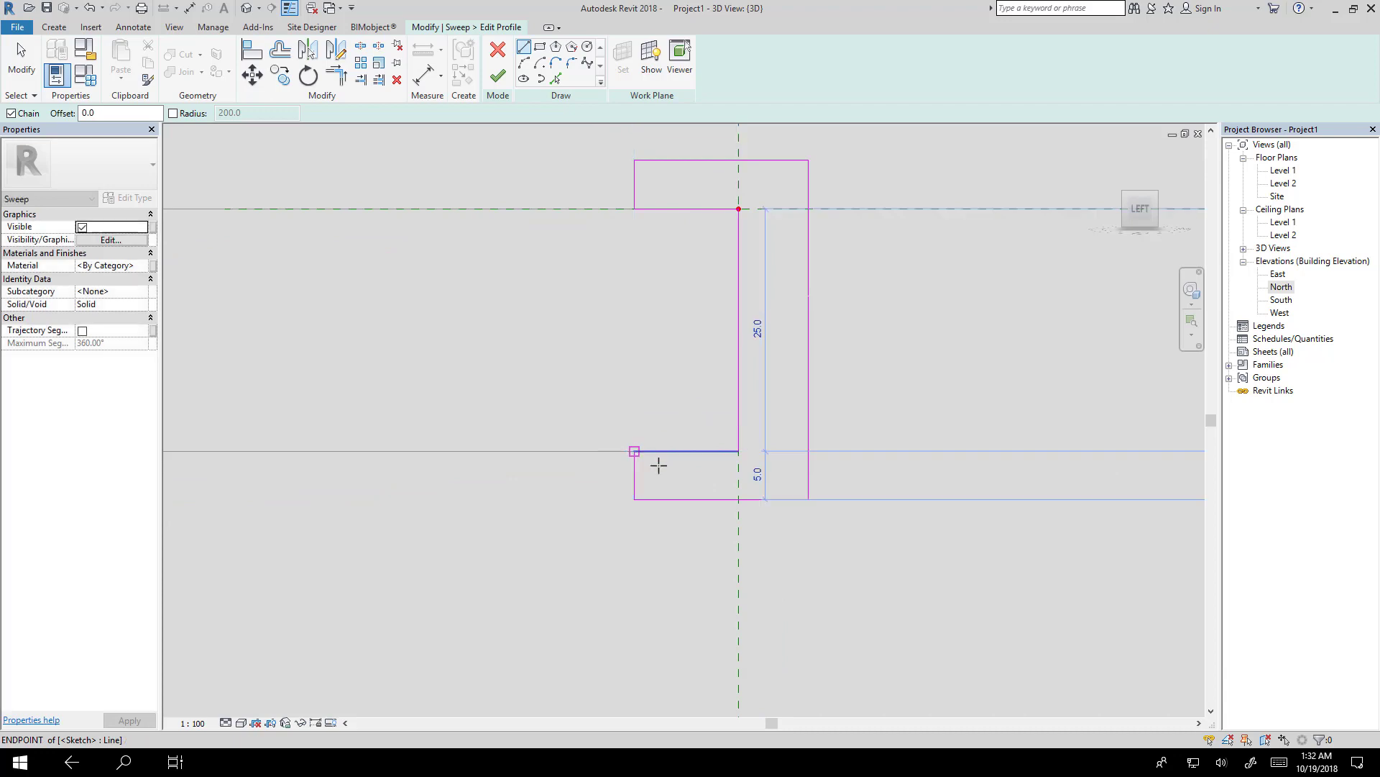
pyautogui.click(497, 76)
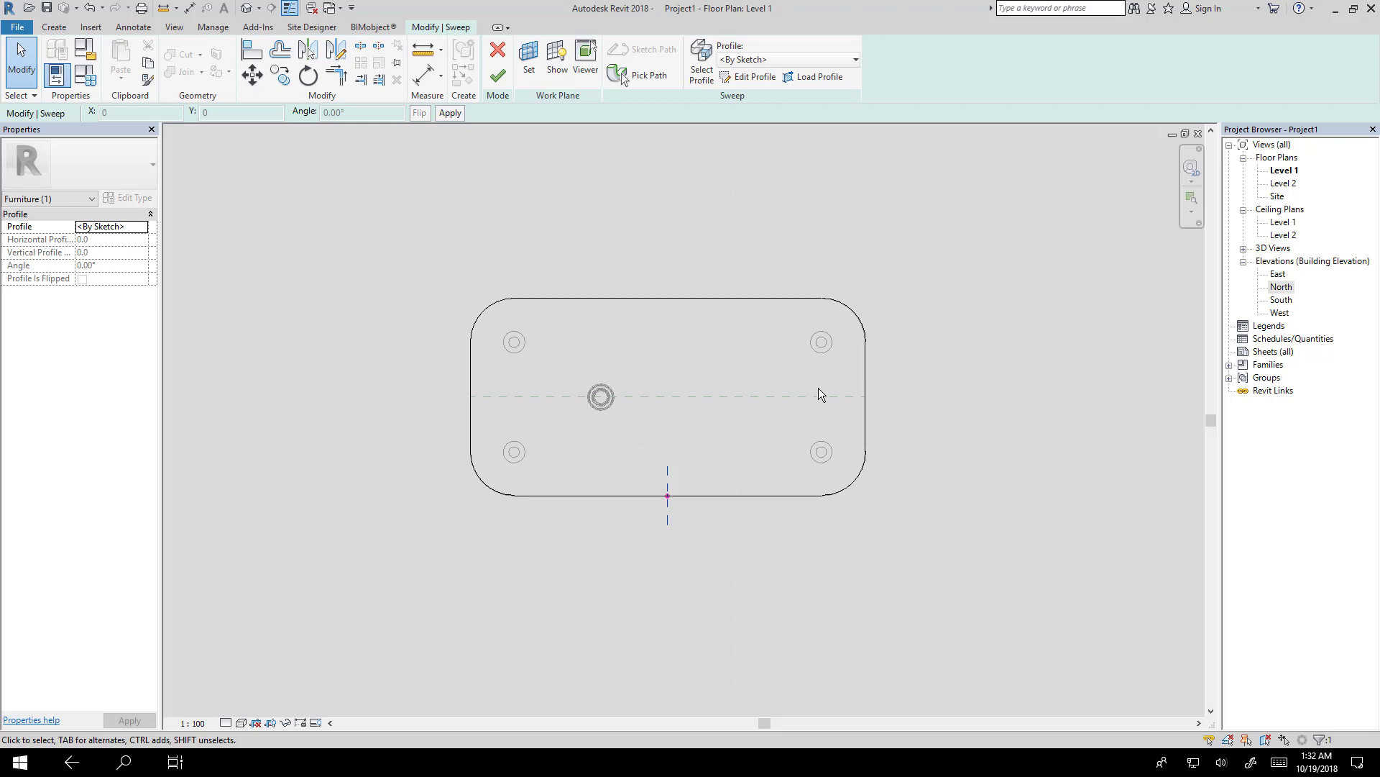
# Step: Finish the sweep from the 3D view and inspect the band around the tabletop
pyautogui.hotkey('ctrl', 'Tab')
pyautogui.hotkey('ctrl', 'Tab')
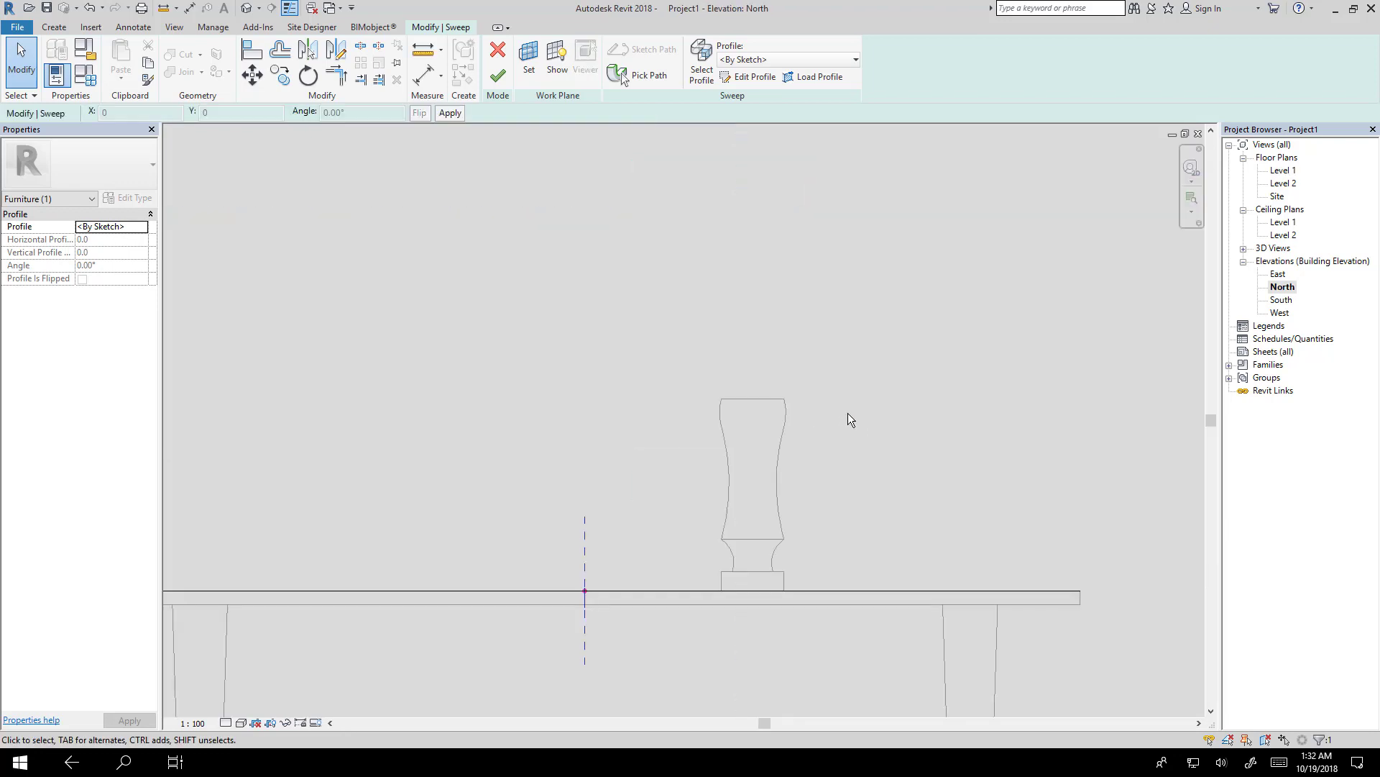
pyautogui.hotkey('ctrl', 'Tab')
pyautogui.hotkey('ctrl', 'Tab')
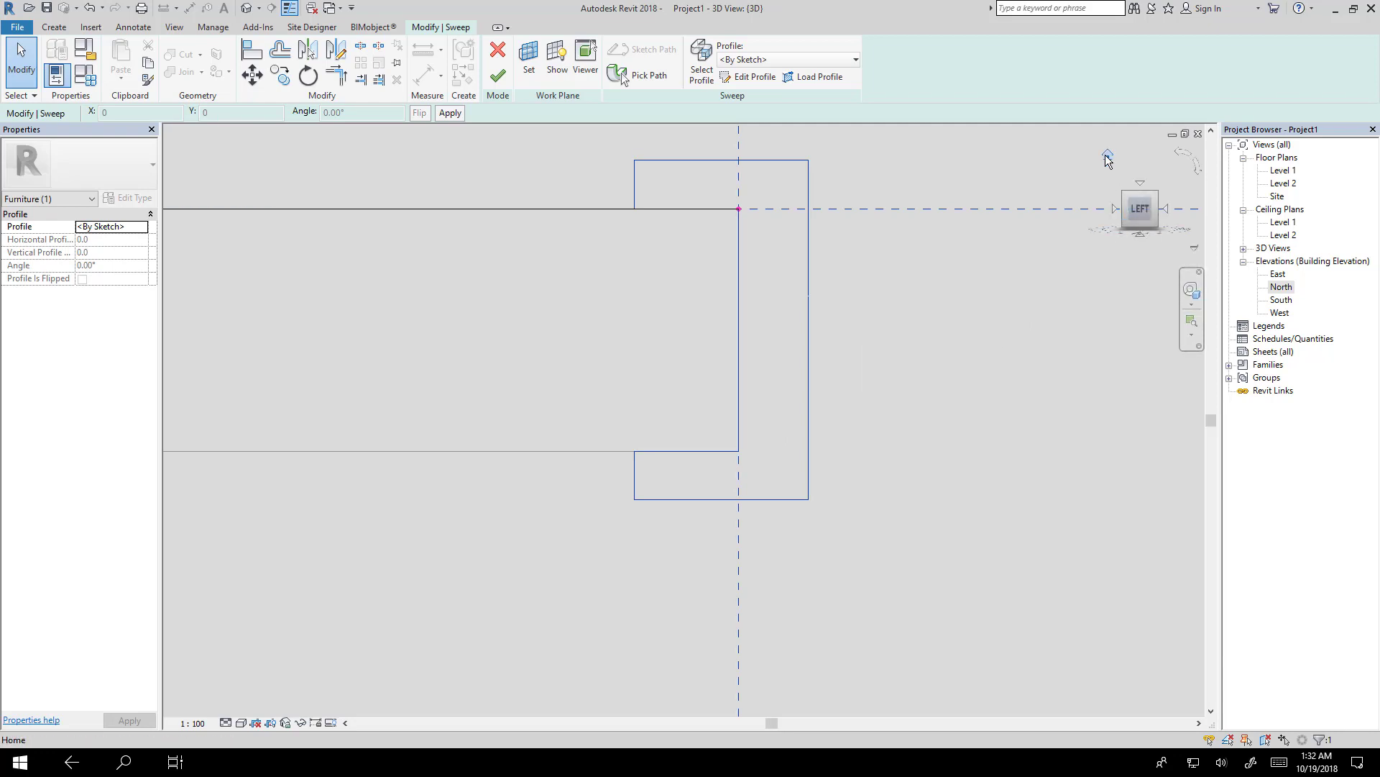
pyautogui.click(1065, 182)
pyautogui.keyDown('shift'); pyautogui.moveTo(817, 367); pyautogui.dragTo(712, 453, button='middle'); pyautogui.keyUp('shift')
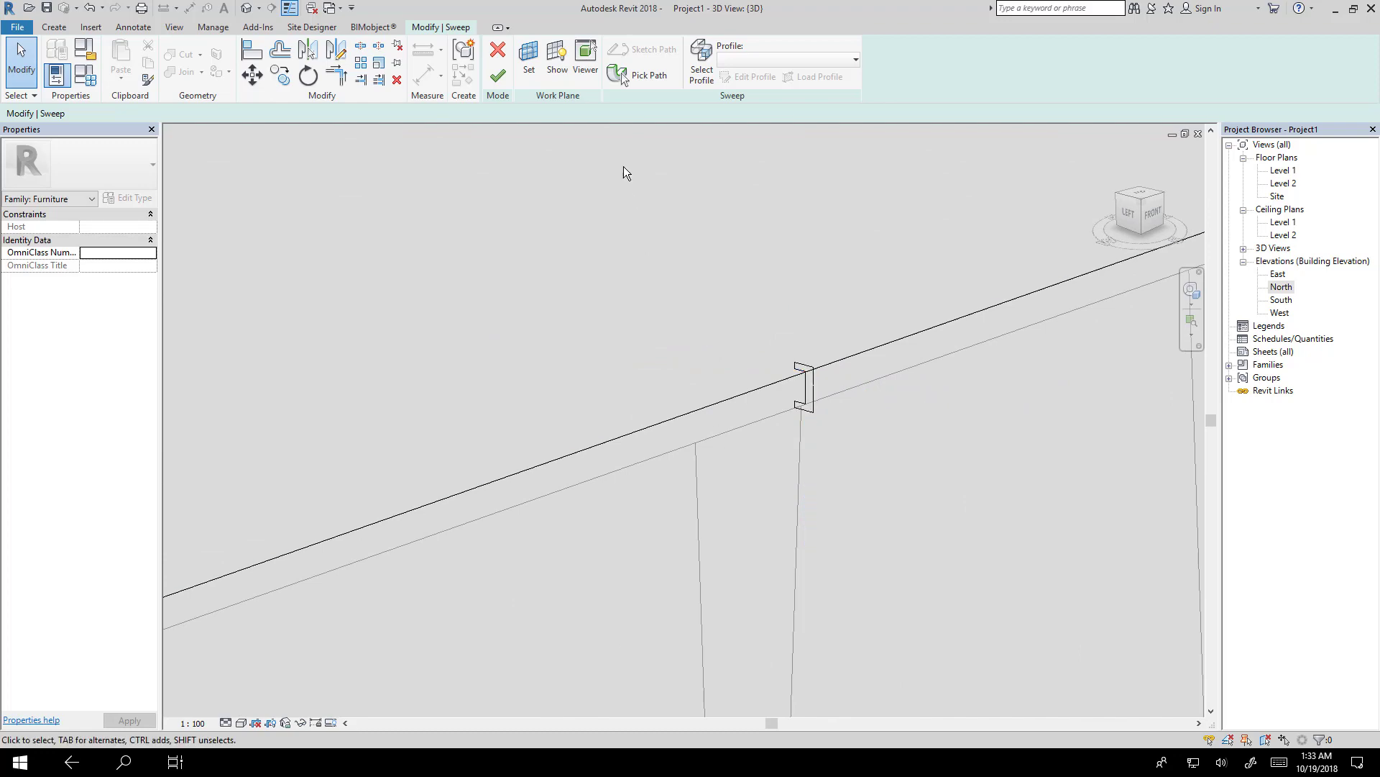
pyautogui.click(499, 74)
pyautogui.keyDown('shift'); pyautogui.moveTo(683, 237); pyautogui.dragTo(665, 653, button='middle'); pyautogui.keyUp('shift')
pyautogui.click(588, 492)
pyautogui.scroll(2, 683, 496)
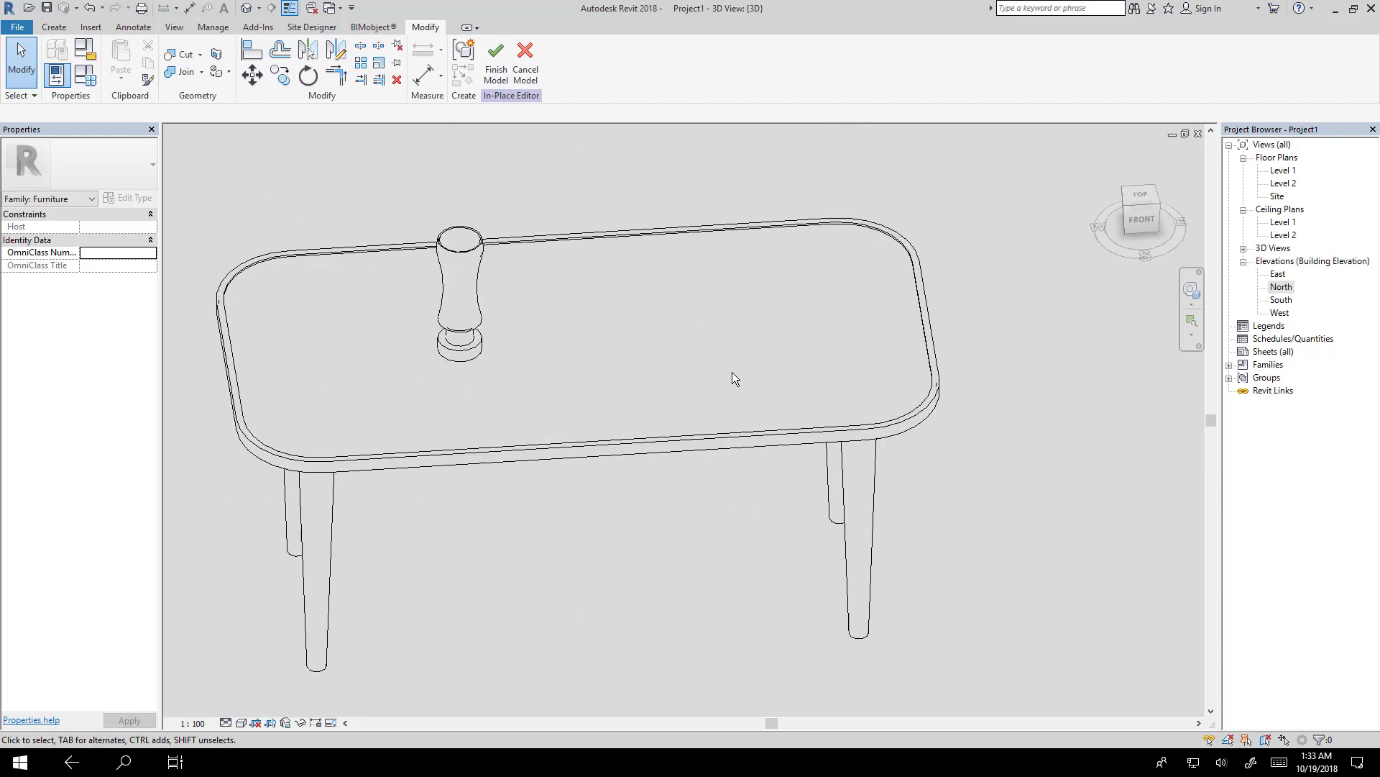
pyautogui.moveTo(740, 318); pyautogui.dragTo(736, 408, button='middle')
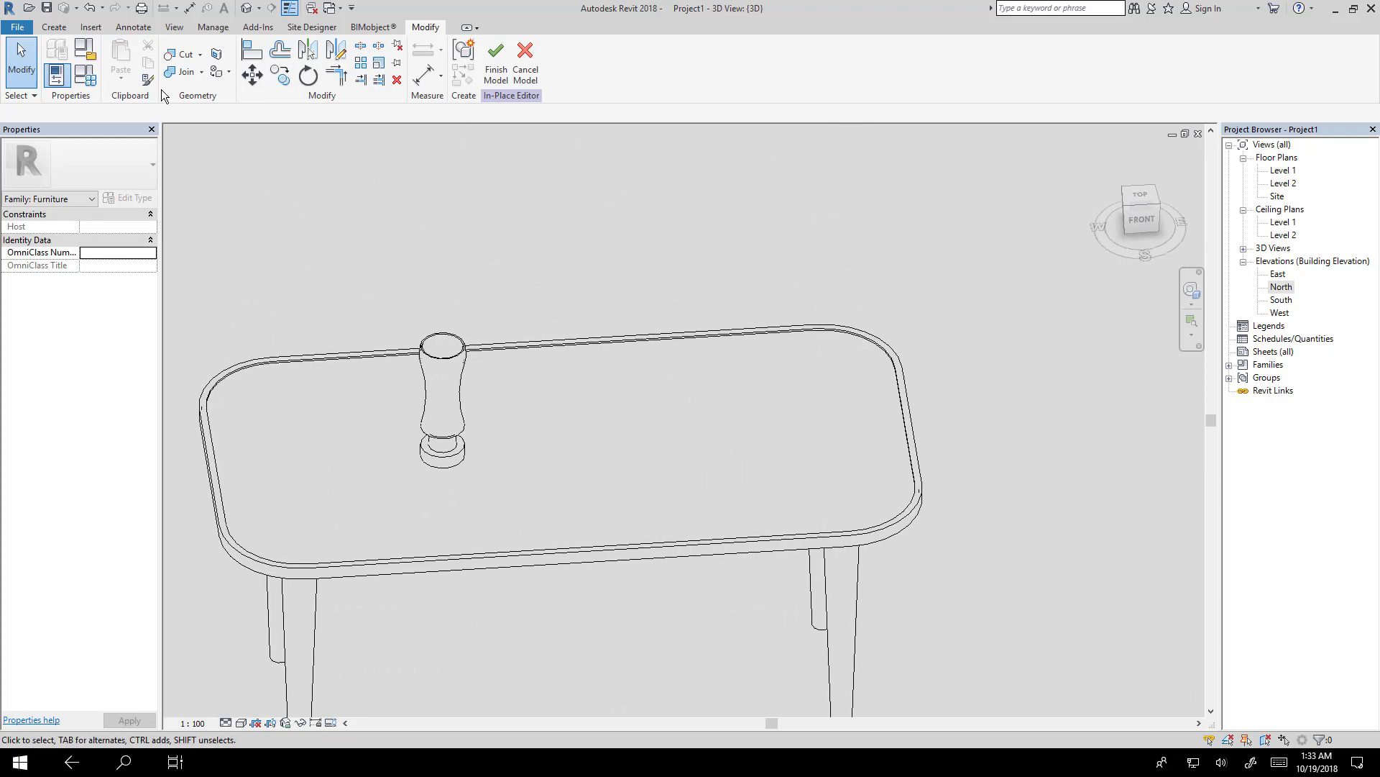
# Step: Start a void extrusion and, in the Level 1 plan, sketch a 40 mm radius circle on the Vase reference plane, between the right-hand legs and the vase
pyautogui.click(56, 29)
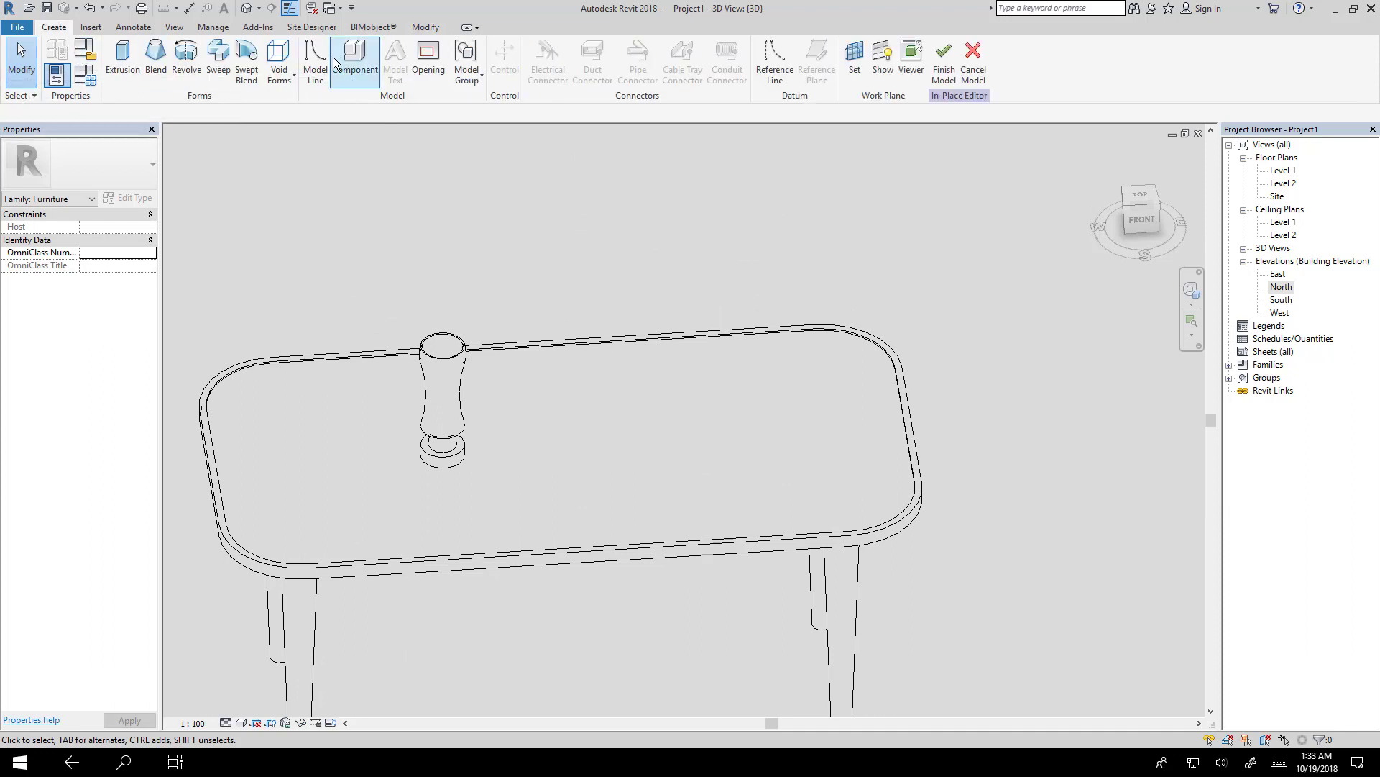
pyautogui.click(291, 78)
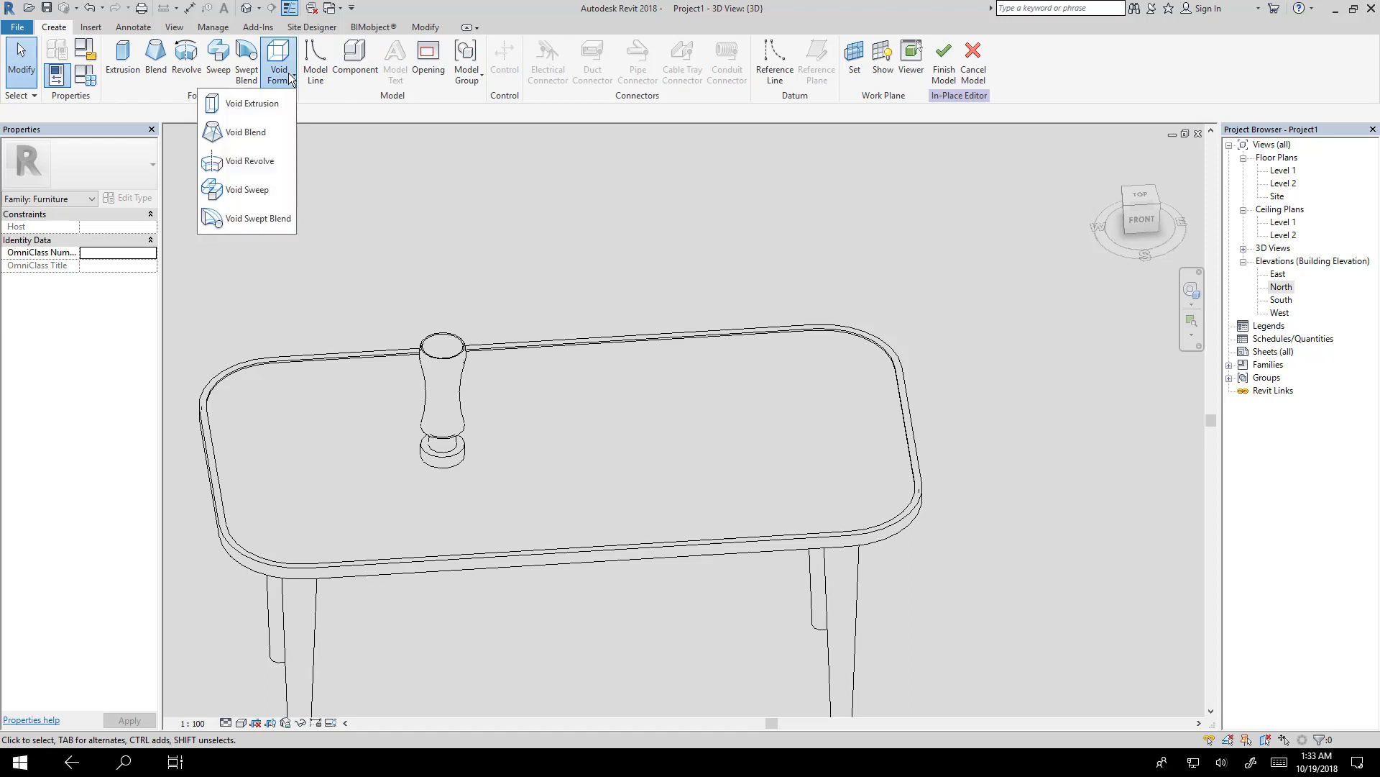
pyautogui.click(247, 105)
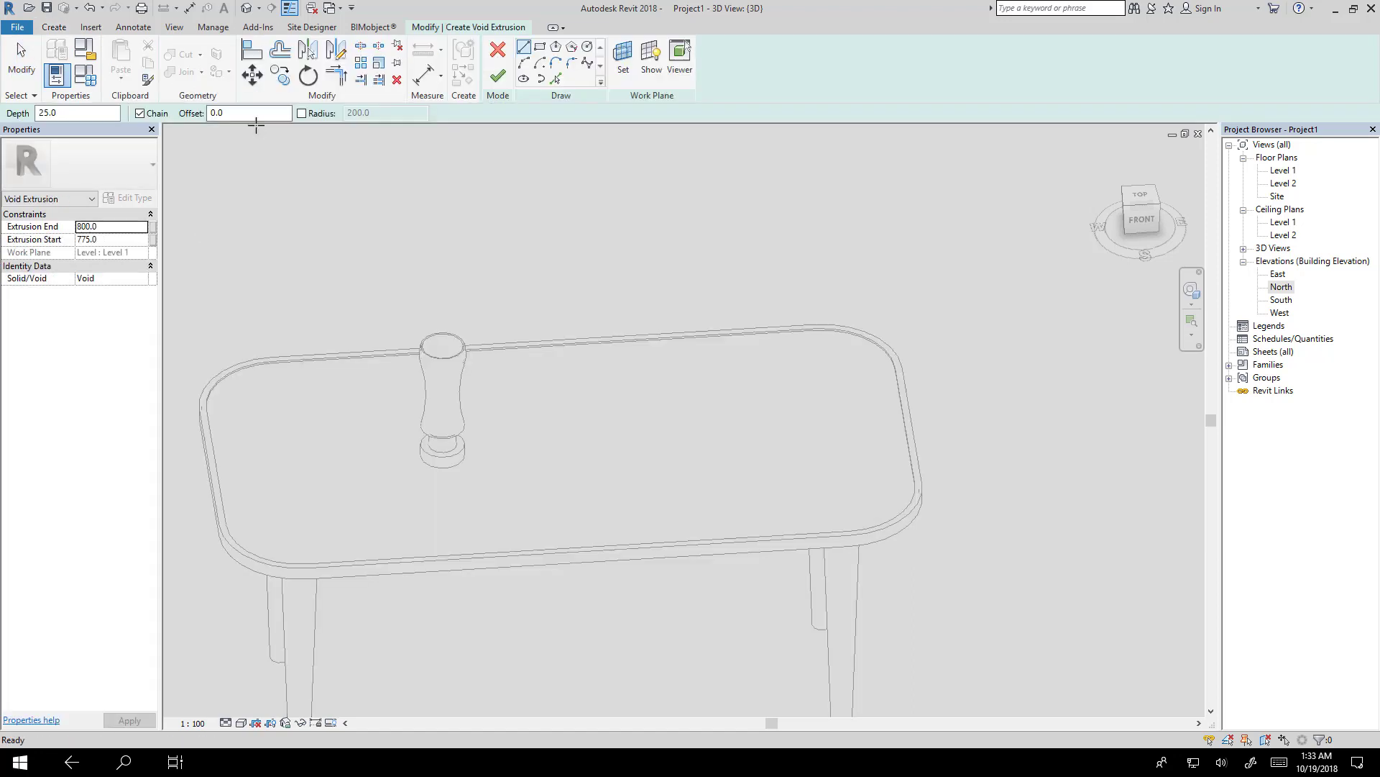
pyautogui.hotkey('ctrl', 'Tab')
pyautogui.hotkey('ctrl', 'Tab')
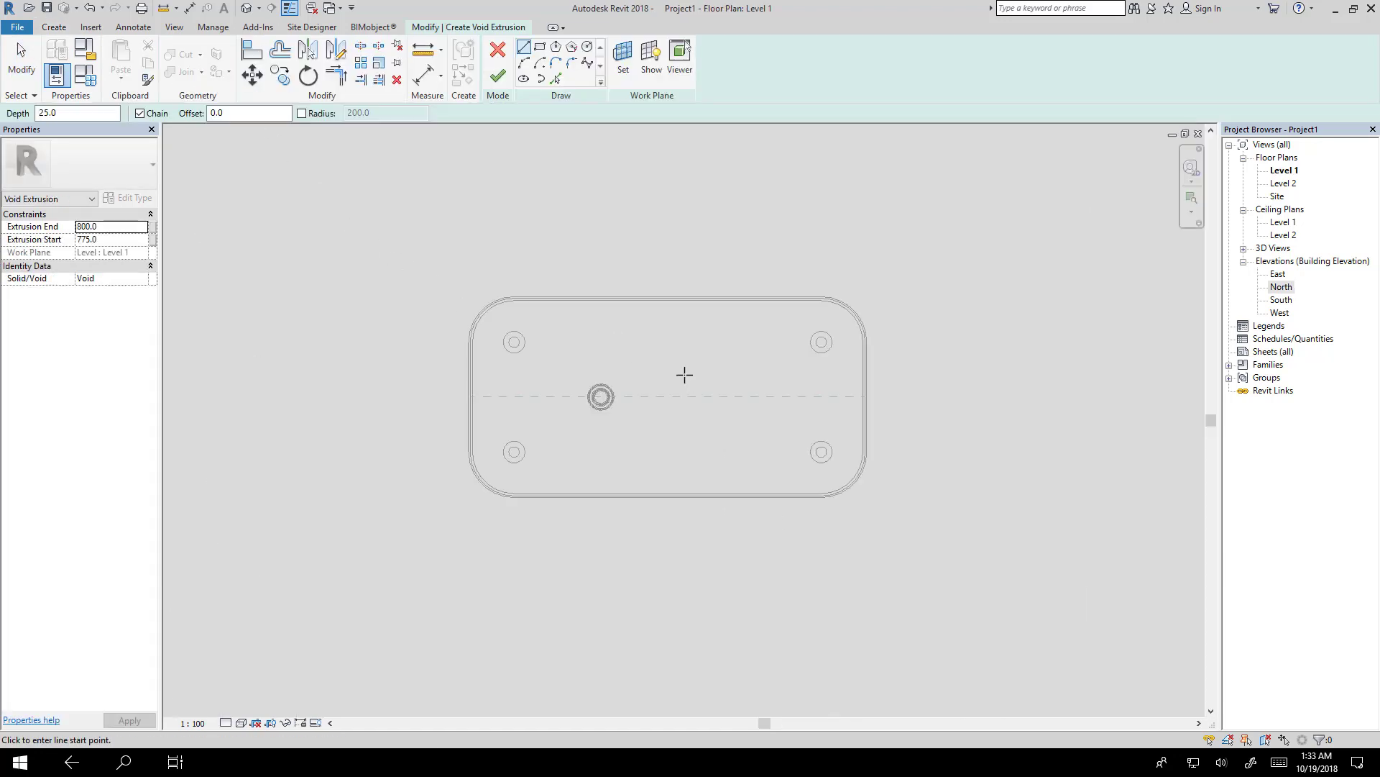
pyautogui.scroll(5, 736, 381)
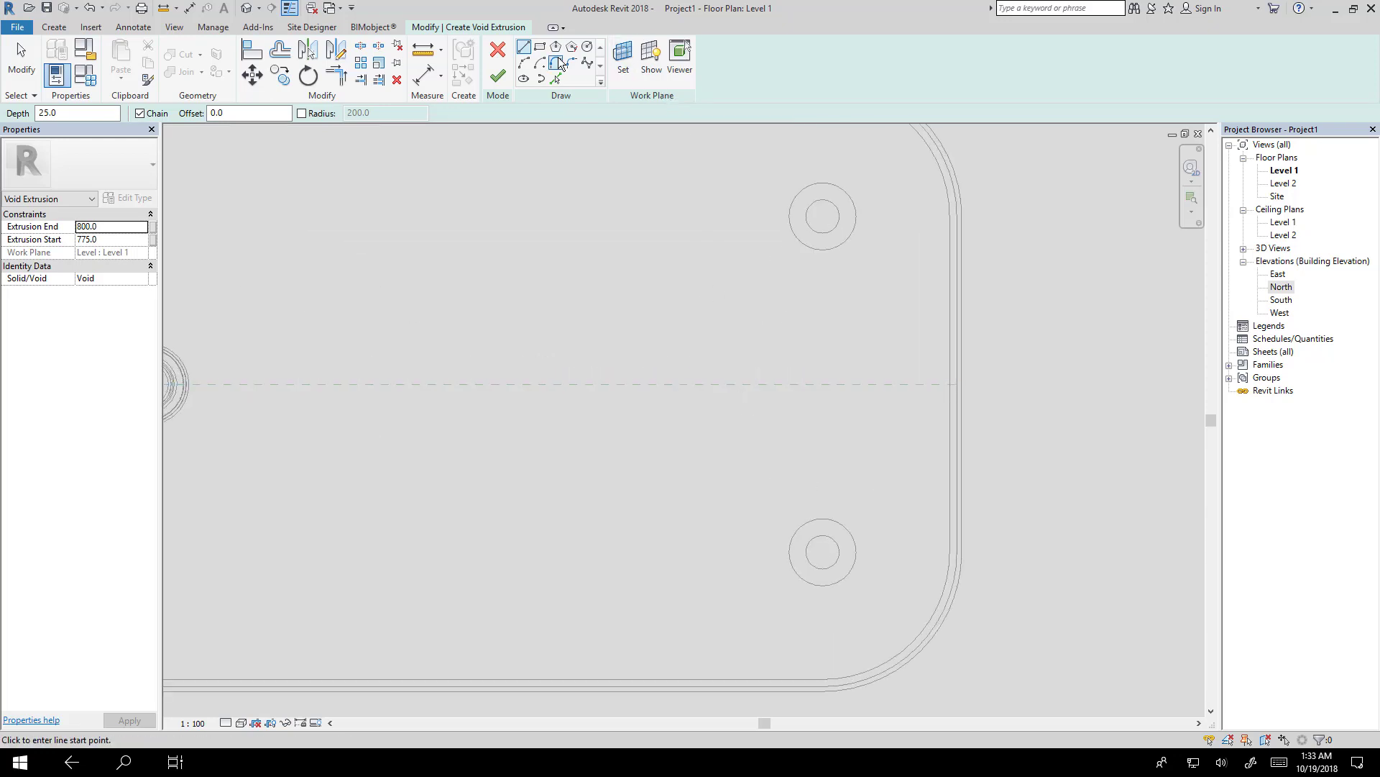
pyautogui.click(586, 47)
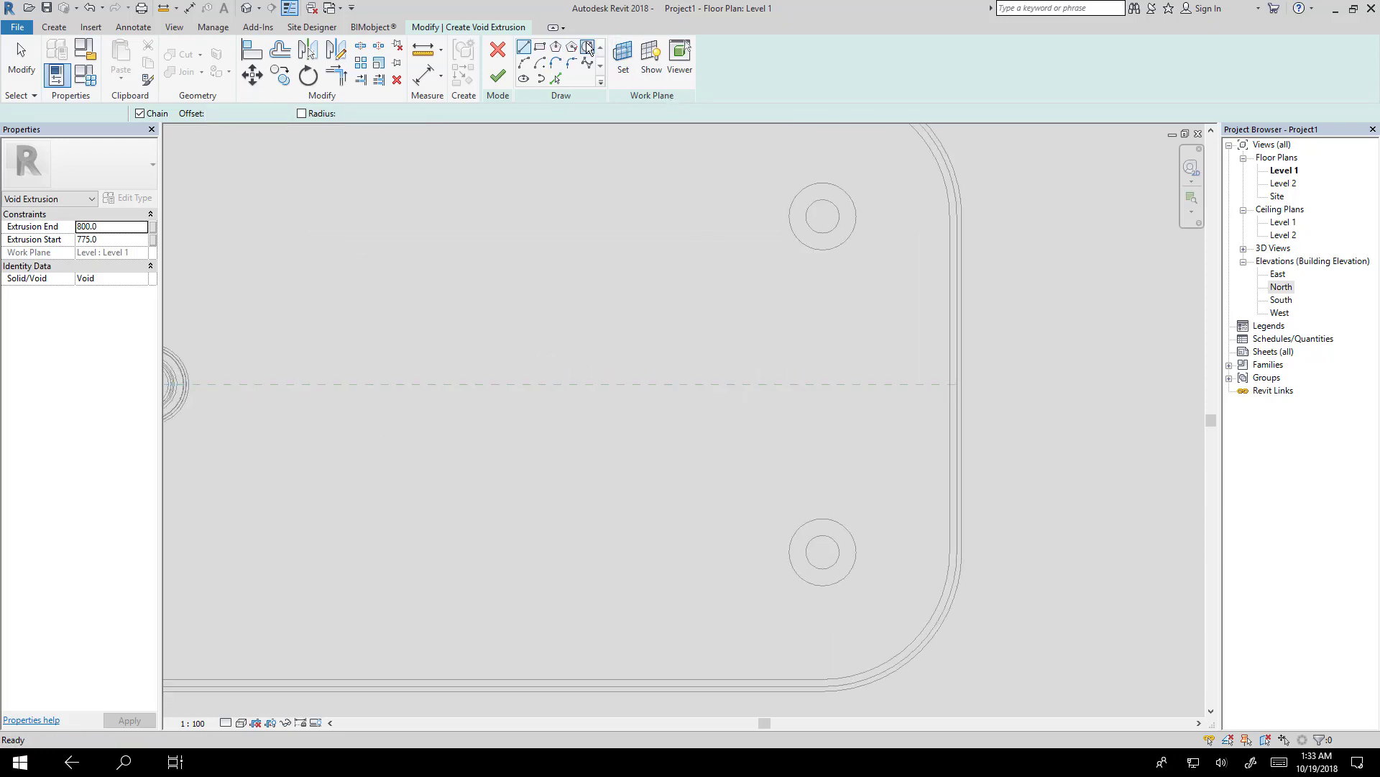
pyautogui.click(743, 384)
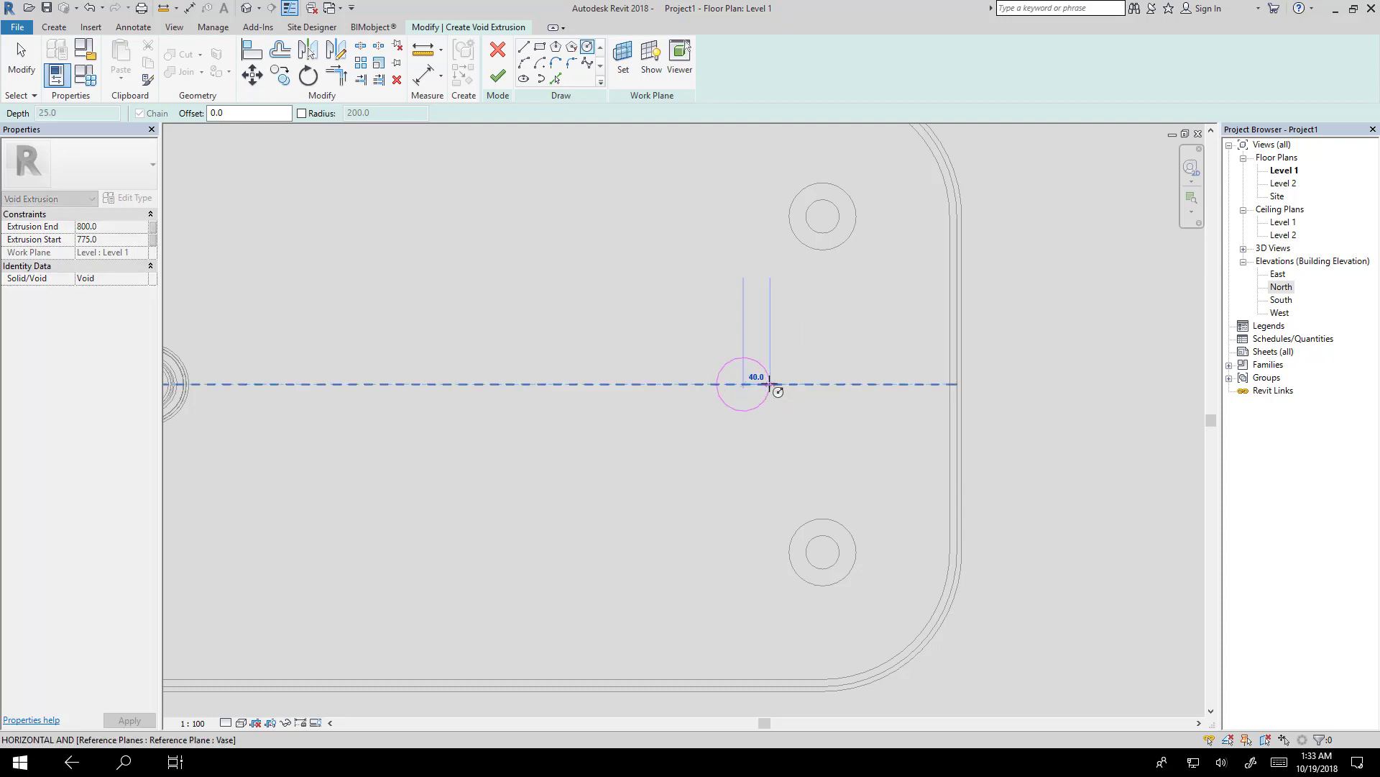
pyautogui.click(771, 384)
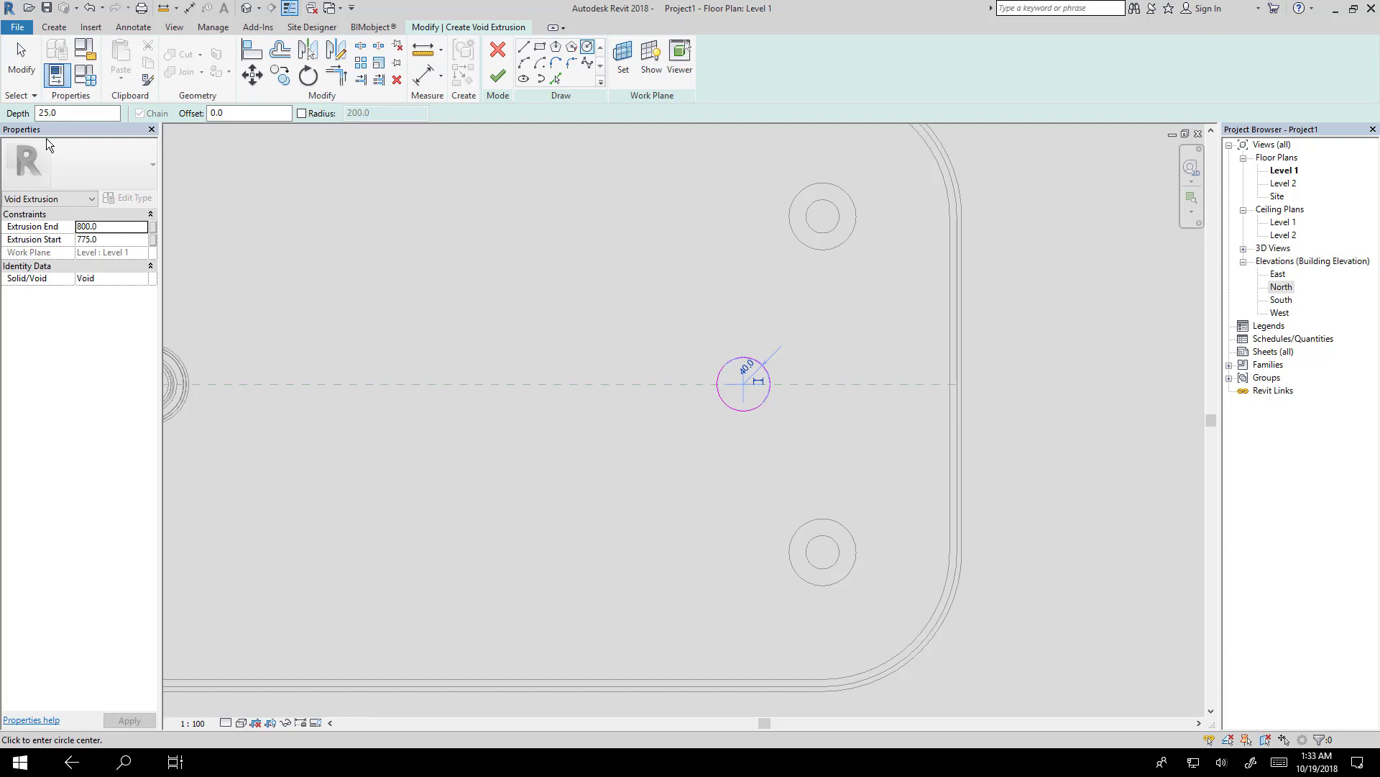
# Step: Set the void's extrusion end to 900 and start to 600, then finish it to cut the round hole through the tabletop
pyautogui.click(119, 229)
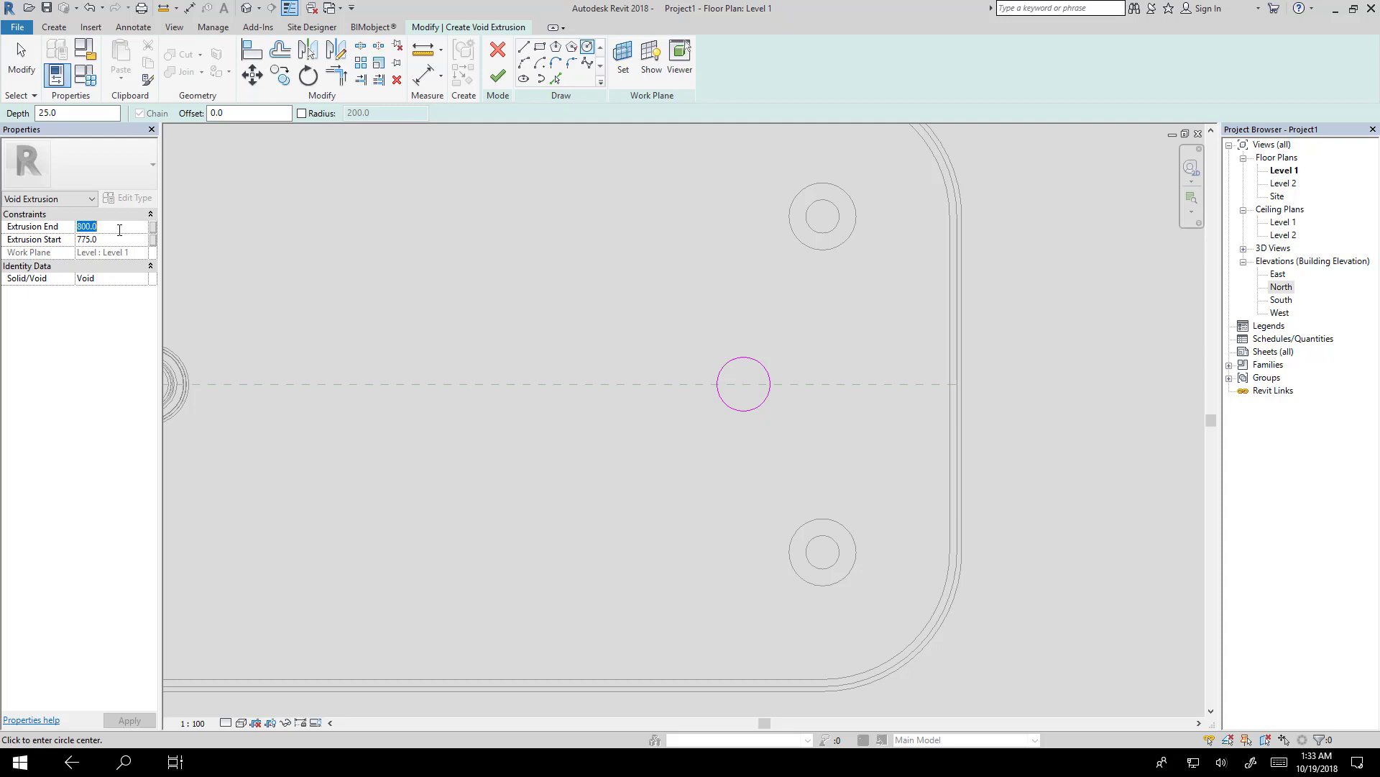
pyautogui.write('900.0')
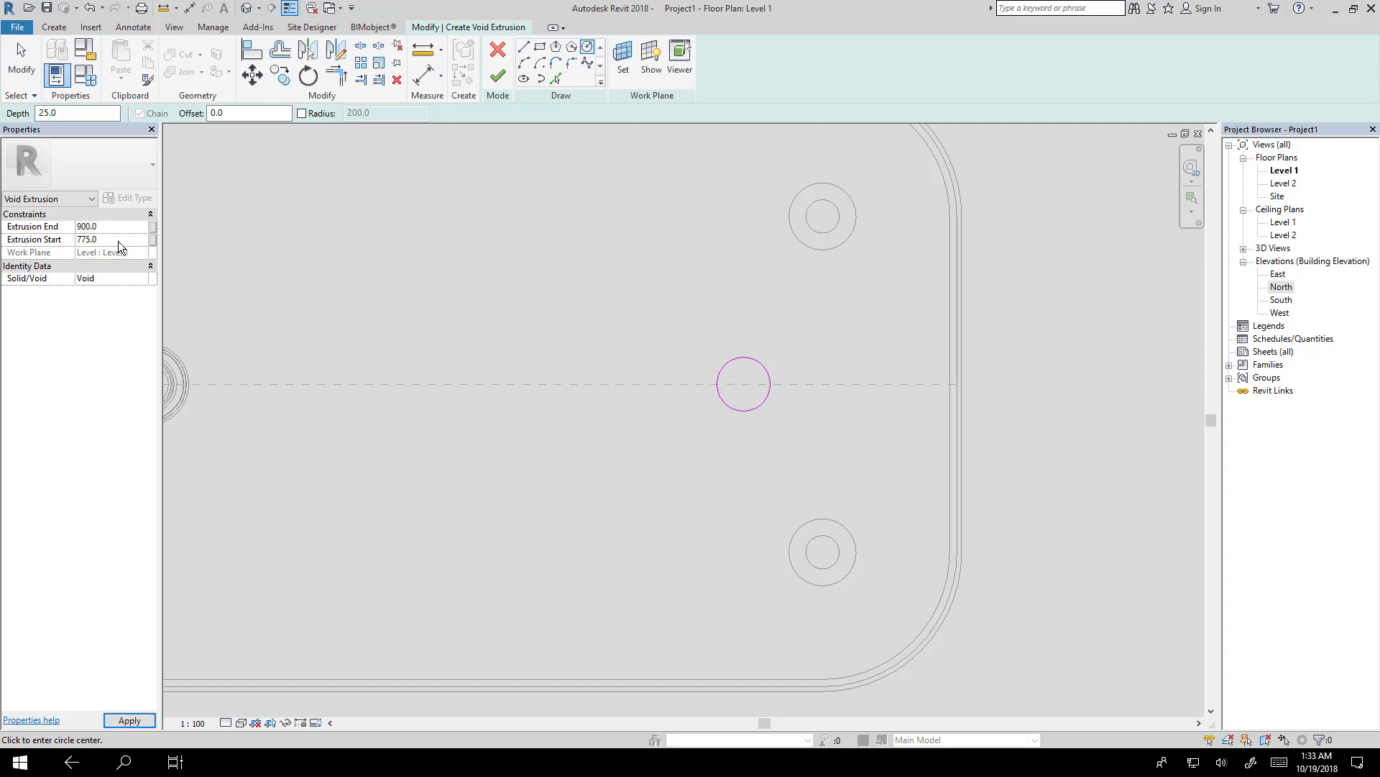
pyautogui.press('Tab')
pyautogui.write('600')
pyautogui.click(498, 78)
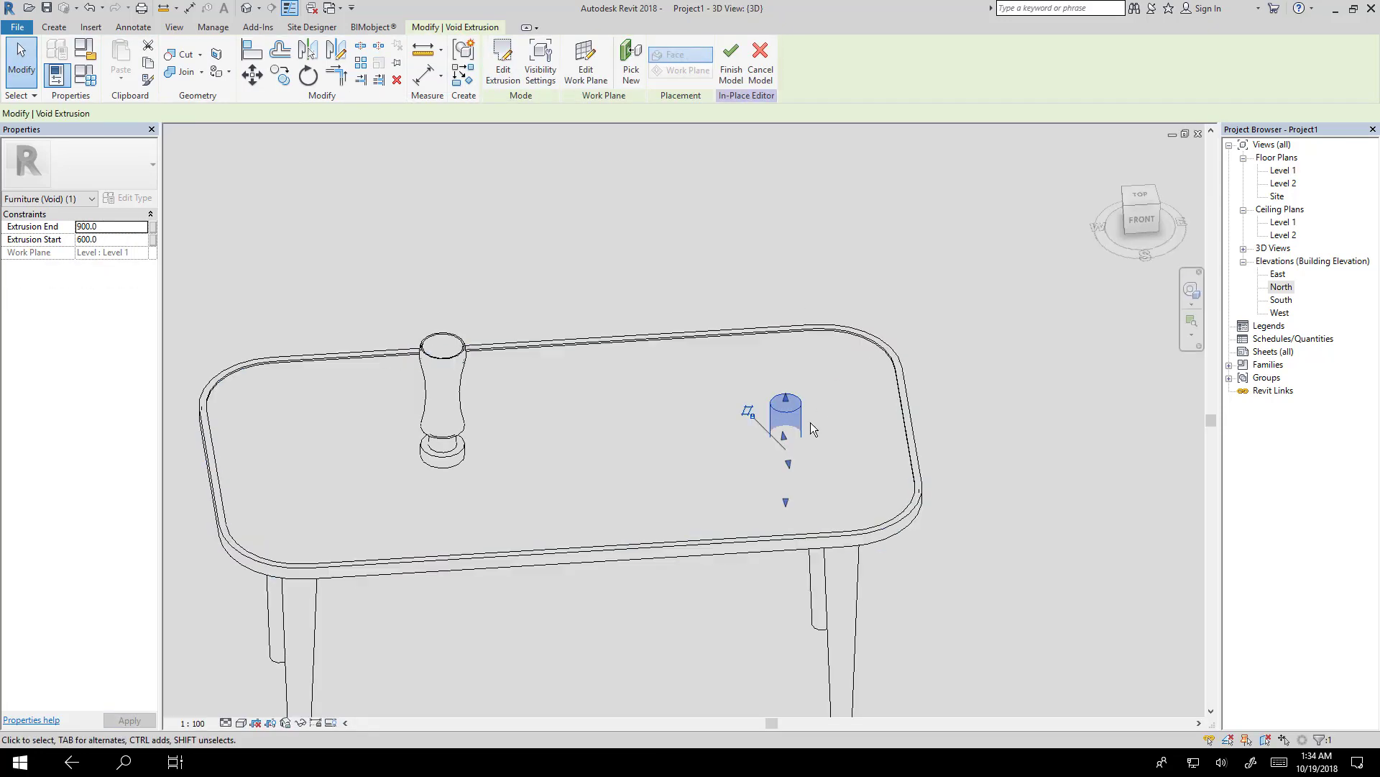
pyautogui.click(1020, 418)
pyautogui.keyDown('shift'); pyautogui.moveTo(821, 478); pyautogui.dragTo(776, 468, button='middle'); pyautogui.keyUp('shift')
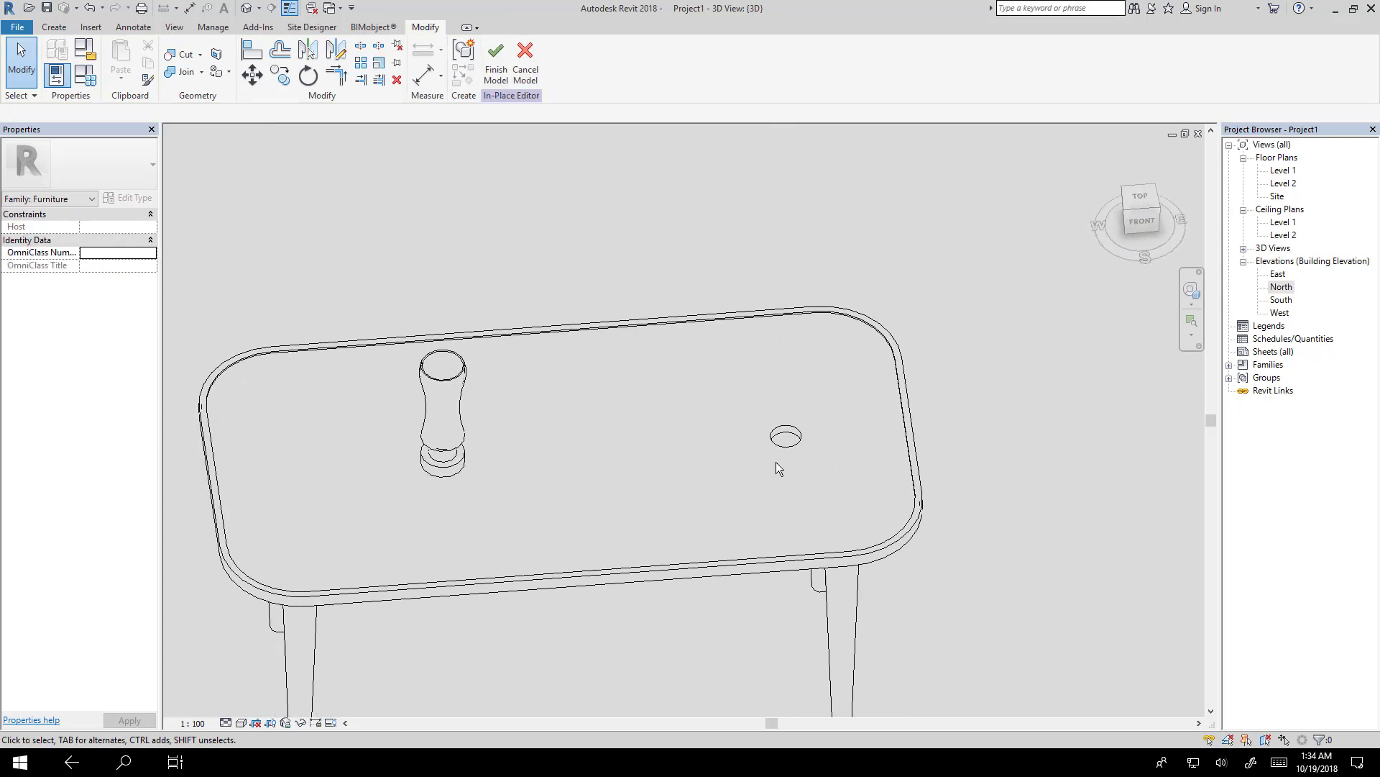
# Step: Finish the in-place desk model and inspect the tabletop, vase, hole and legs in 3D
pyautogui.click(496, 59)
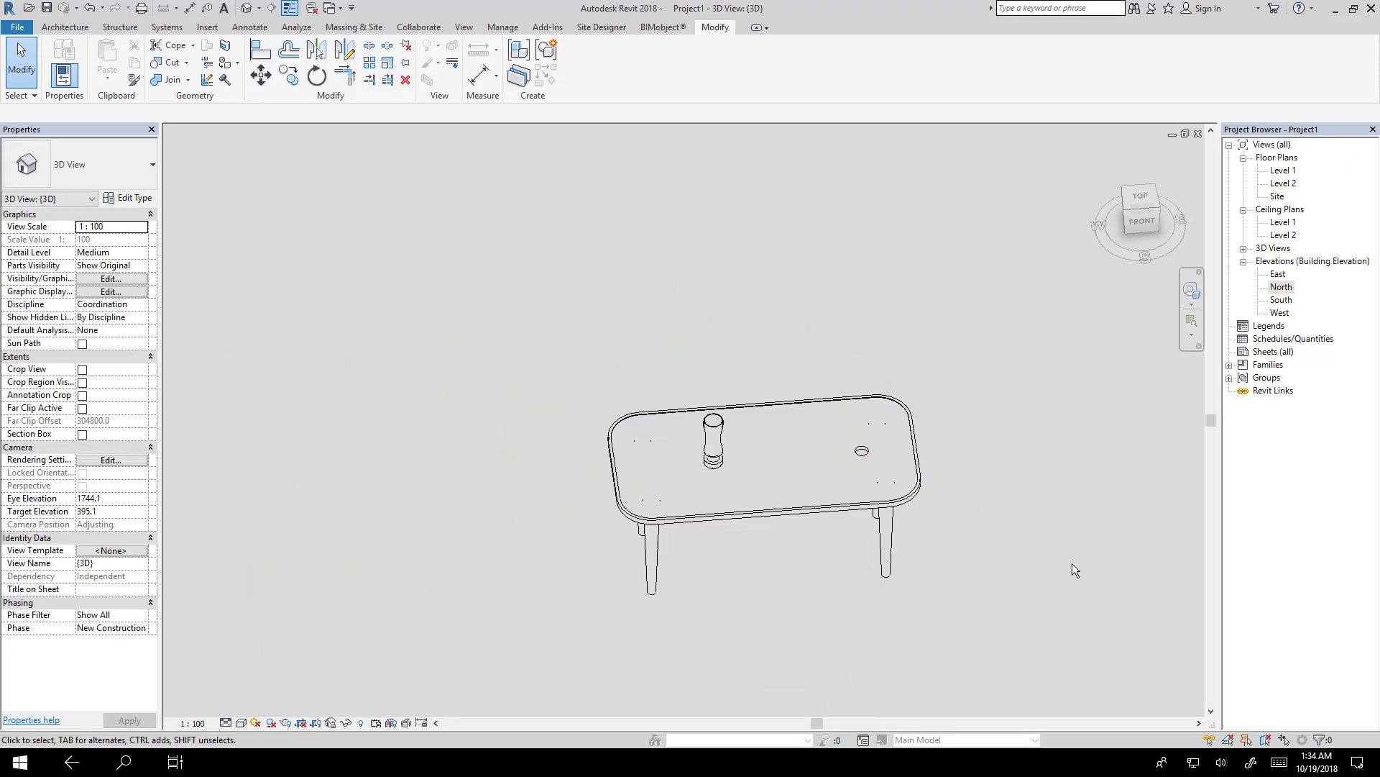
pyautogui.keyDown('shift'); pyautogui.moveTo(1039, 571); pyautogui.dragTo(672, 400, button='middle'); pyautogui.keyUp('shift')
pyautogui.scroll(5, 672, 399)
pyautogui.moveTo(598, 437); pyautogui.dragTo(959, 284, button='middle')
pyautogui.scroll(2, 852, 399)
pyautogui.scroll(-3, 859, 392)
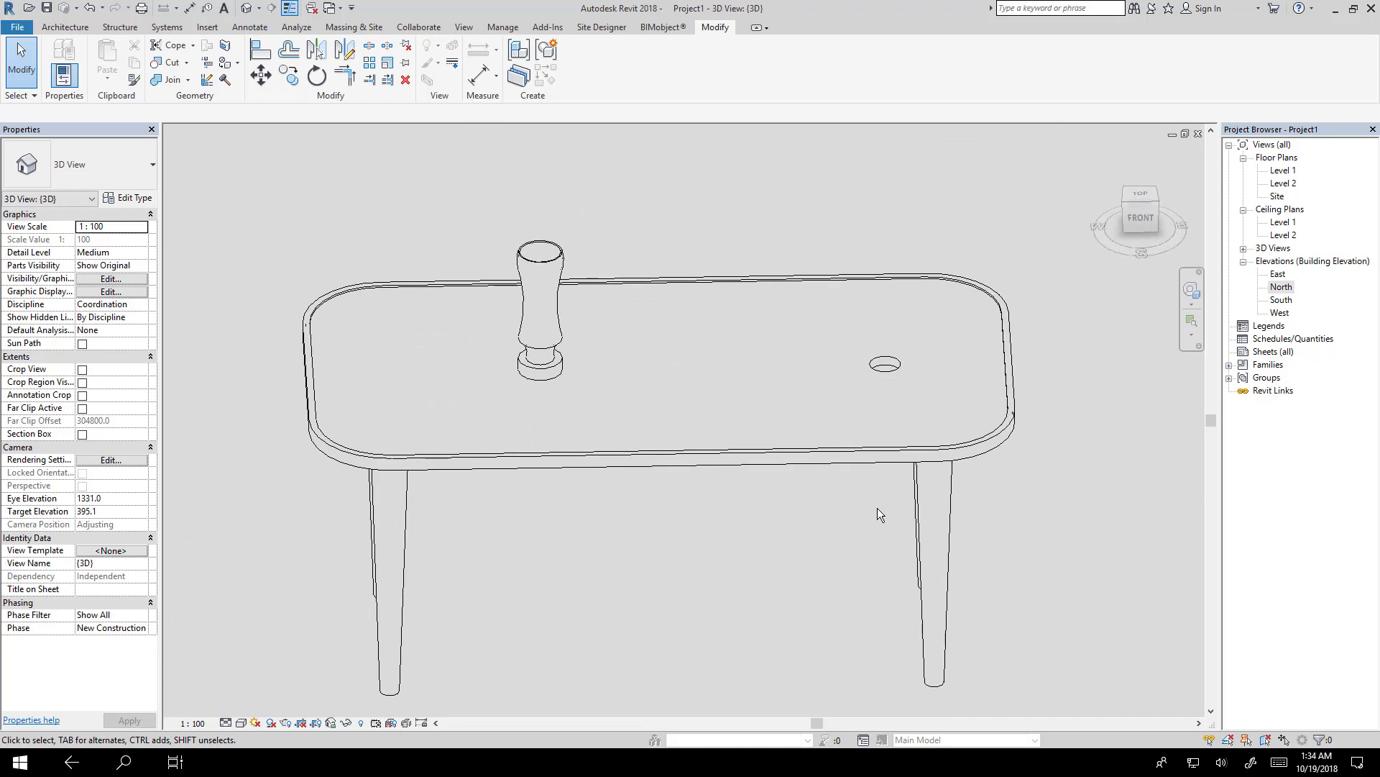